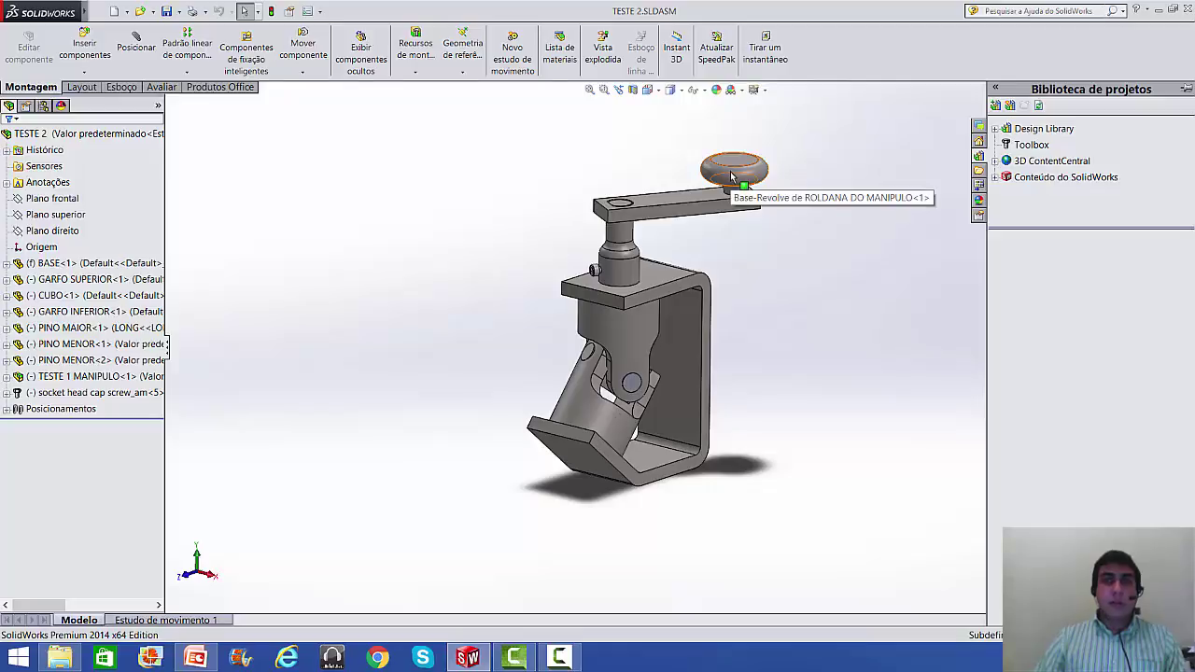
# - Identify the knob, base arm and central pin in TESTE 2, then open TESTE 1 MANIPULO.SLDASM
pyautogui.moveTo(731, 177)
pyautogui.mouseDown()
pyautogui.moveTo(588, 215)
pyautogui.moveTo(516, 139)
pyautogui.moveTo(556, 105)
pyautogui.moveTo(678, 142)
pyautogui.moveTo(703, 188)
pyautogui.moveTo(685, 248)
pyautogui.moveTo(570, 208)
pyautogui.moveTo(563, 99)
pyautogui.moveTo(558, 121)
pyautogui.moveTo(616, 122)
pyautogui.moveTo(691, 184)
pyautogui.moveTo(690, 239)
pyautogui.moveTo(618, 229)
pyautogui.moveTo(574, 154)
pyautogui.moveTo(604, 134)
pyautogui.moveTo(659, 148)
pyautogui.moveTo(707, 209)
pyautogui.moveTo(630, 245)
pyautogui.moveTo(583, 219)
pyautogui.moveTo(581, 137)
pyautogui.moveTo(669, 139)
pyautogui.moveTo(742, 199)
pyautogui.moveTo(747, 188)
pyautogui.mouseUp()
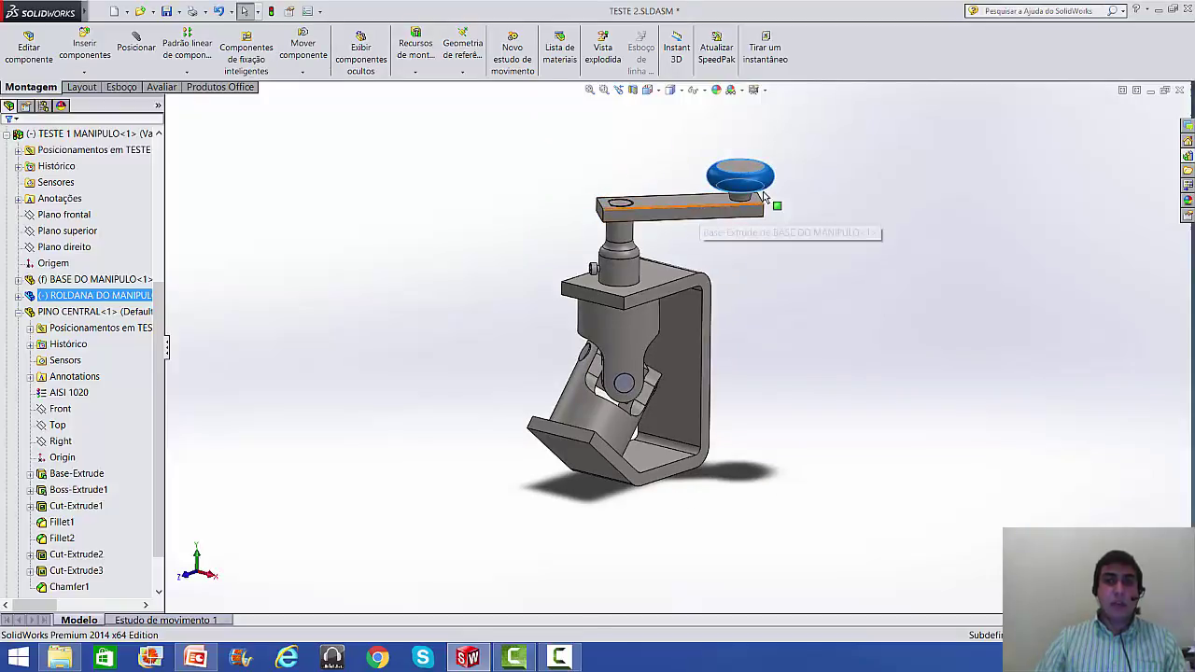
pyautogui.click(737, 186)
pyautogui.click(738, 187)
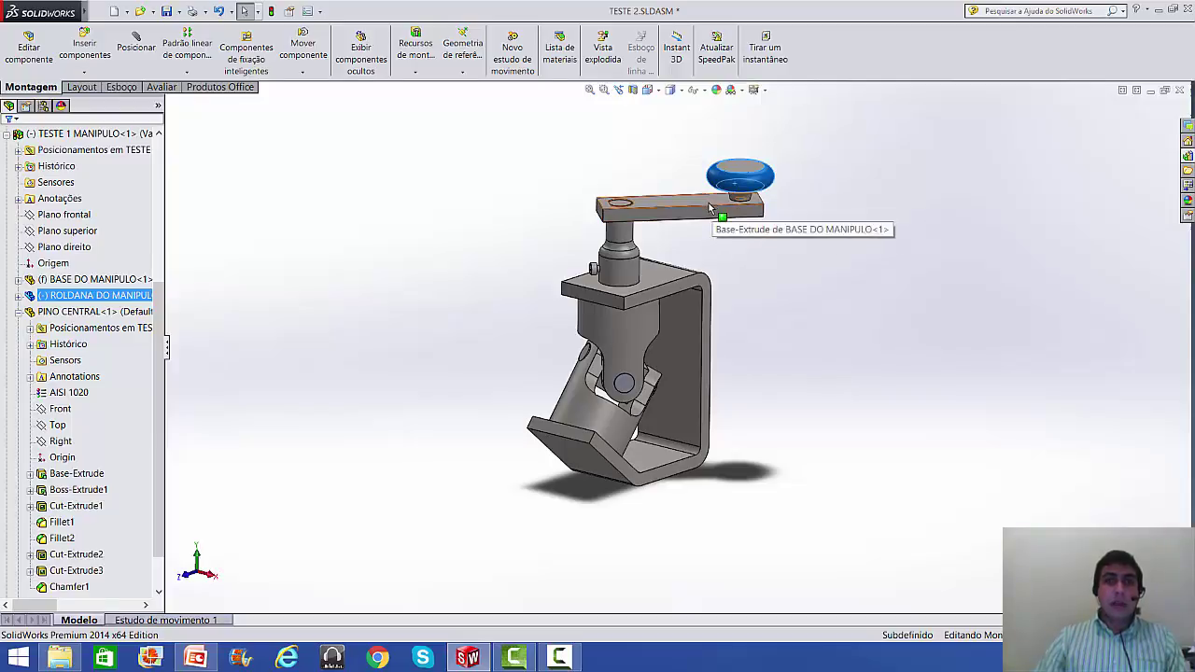
pyautogui.click(712, 212)
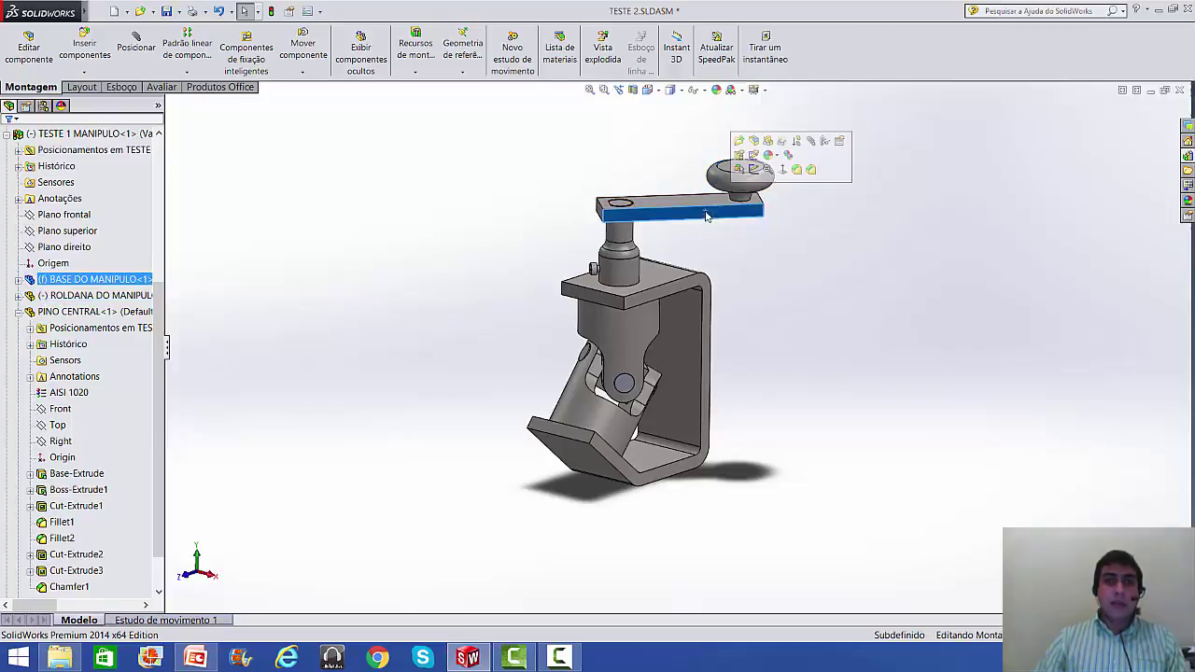
pyautogui.click(619, 238)
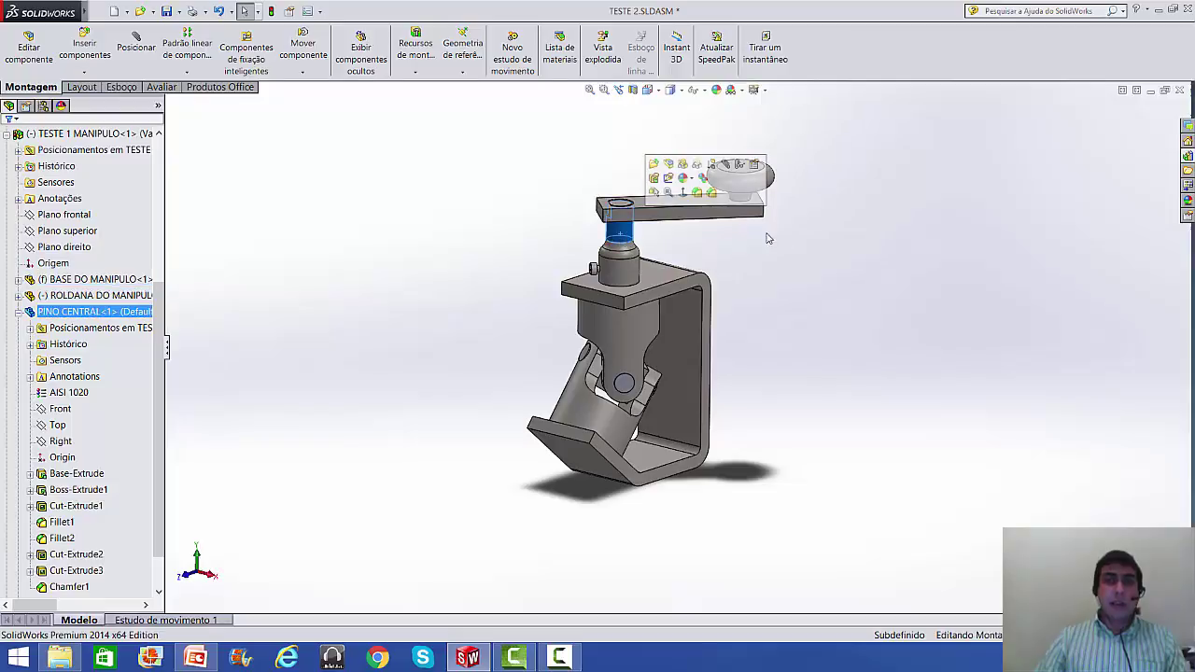
pyautogui.click(810, 259)
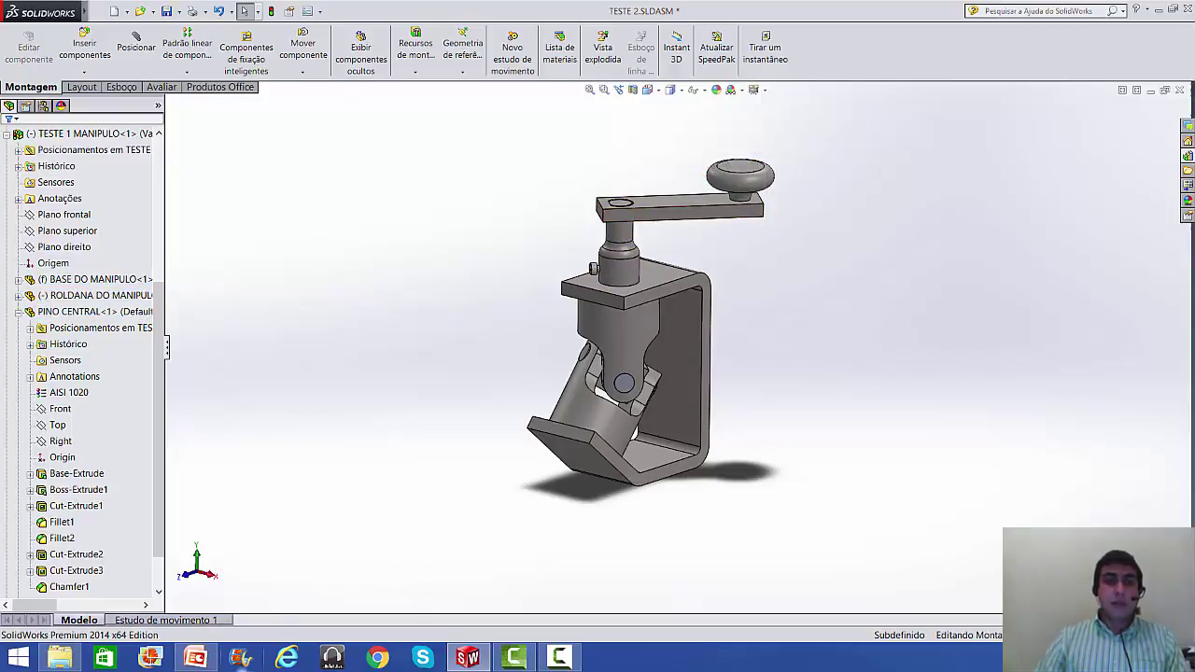
pyautogui.click(70, 650)
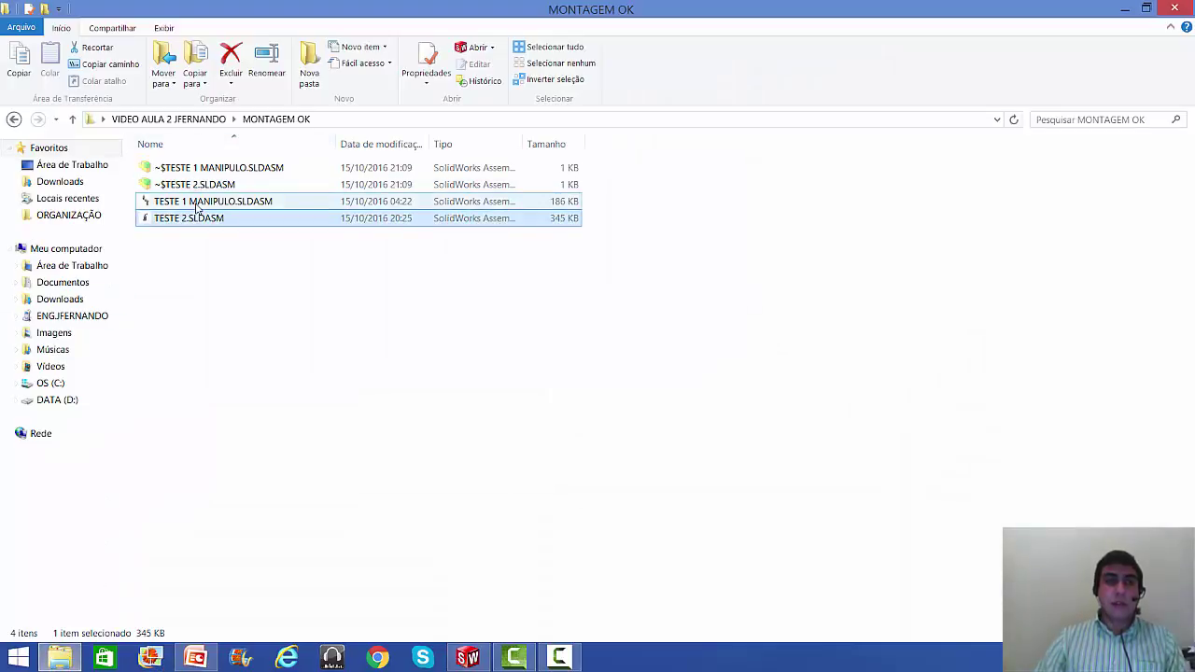
pyautogui.doubleClick(197, 202)
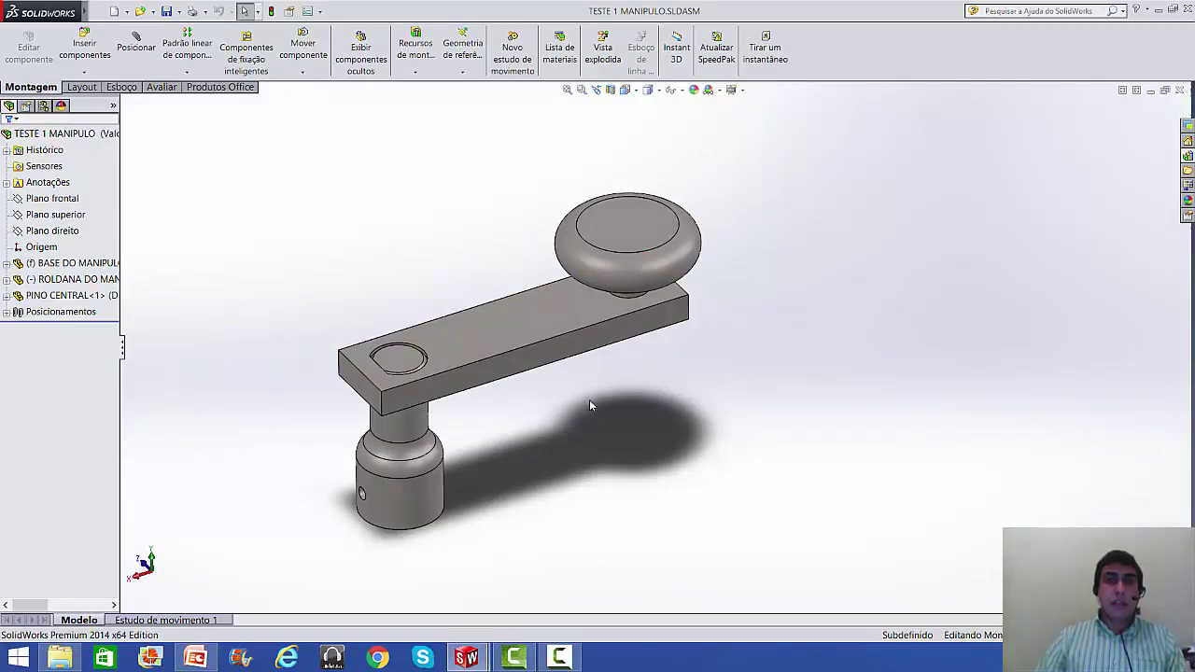
# - Orbit the handle, close TESTE 1 MANIPULO, and begin closing the TESTE 2 clamp assembly
pyautogui.scroll(2, 554, 425)
pyautogui.moveTo(558, 417); pyautogui.dragTo(591, 409, button='middle')
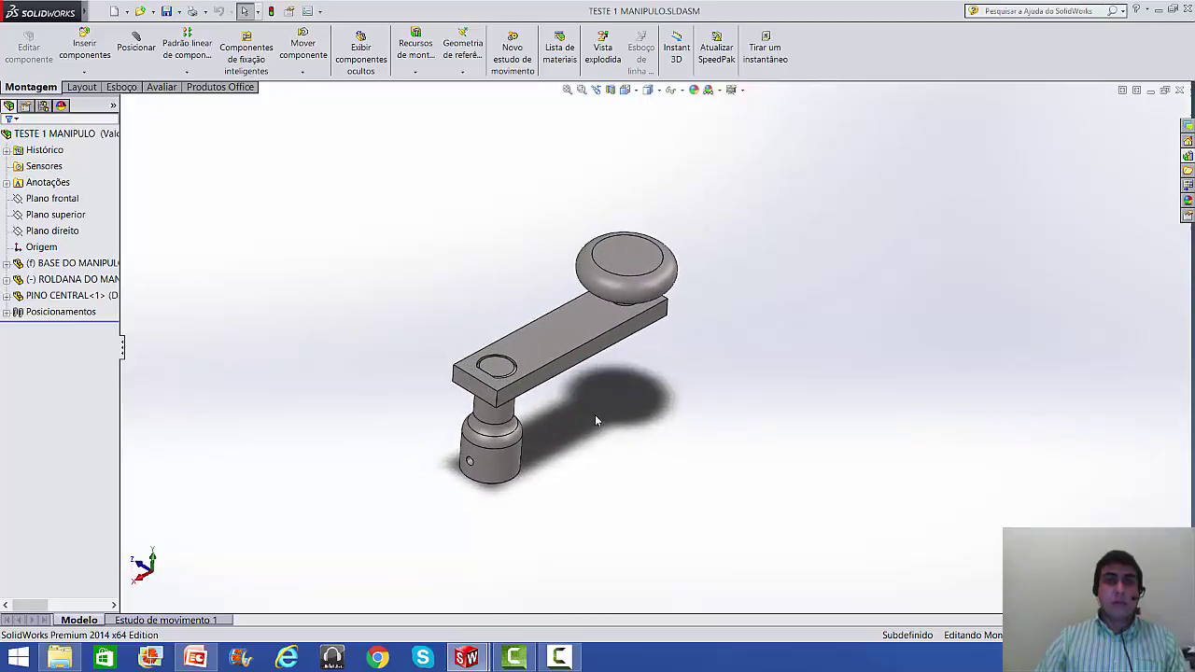
pyautogui.click(1179, 90)
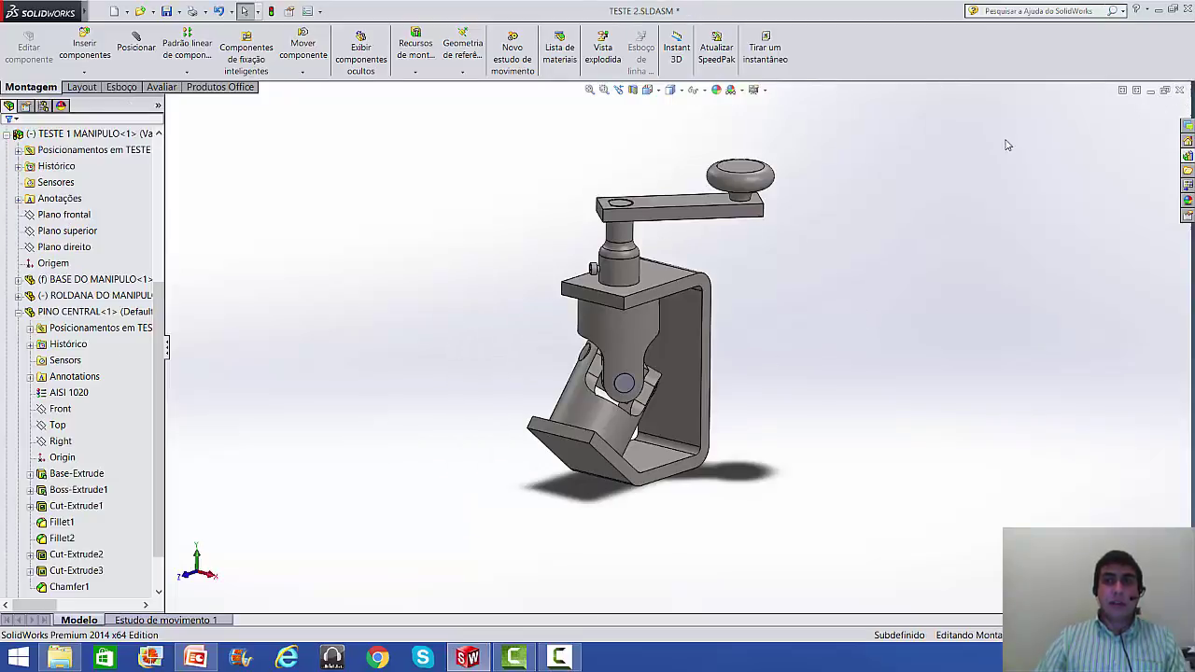
pyautogui.click(1178, 90)
# - Discard changes to TESTE 2 and create a new assembly, Montagem1, from the Montagem template
pyautogui.click(495, 353)
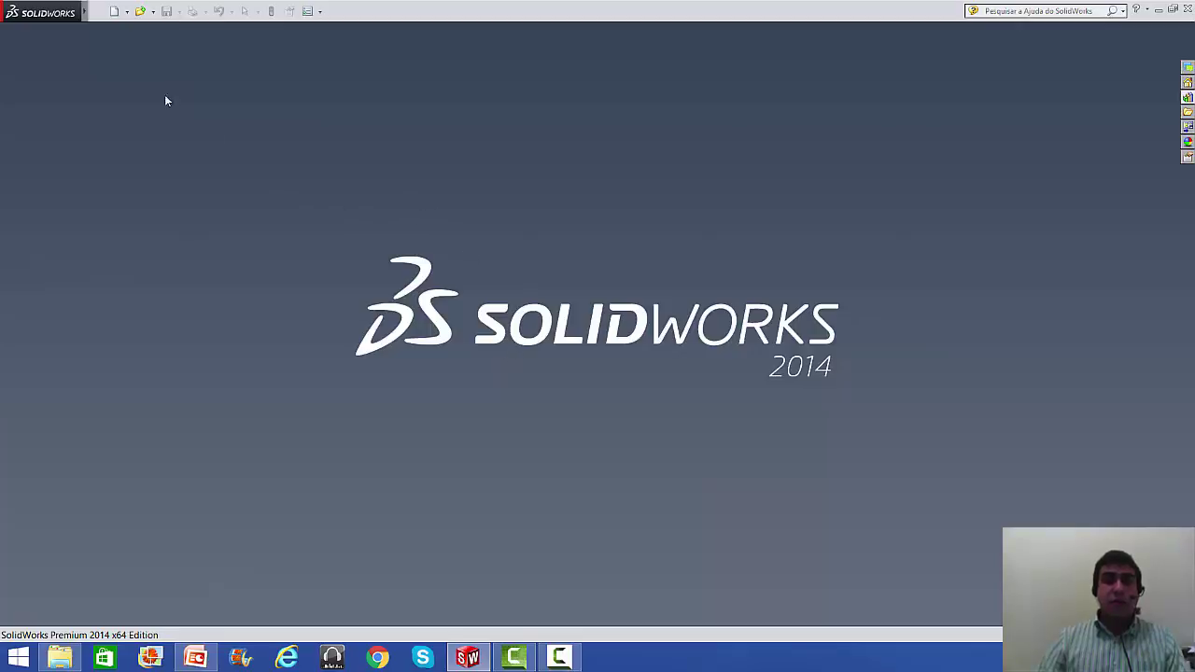
pyautogui.moveTo(42, 21)
pyautogui.click(110, 11)
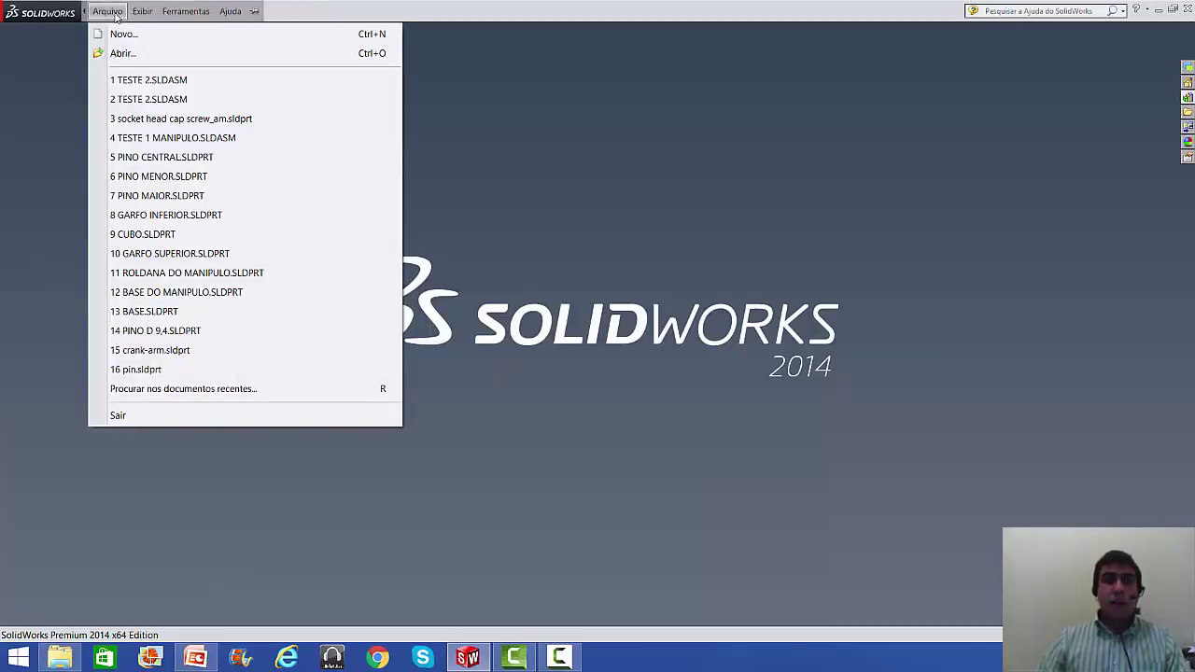
pyautogui.click(122, 35)
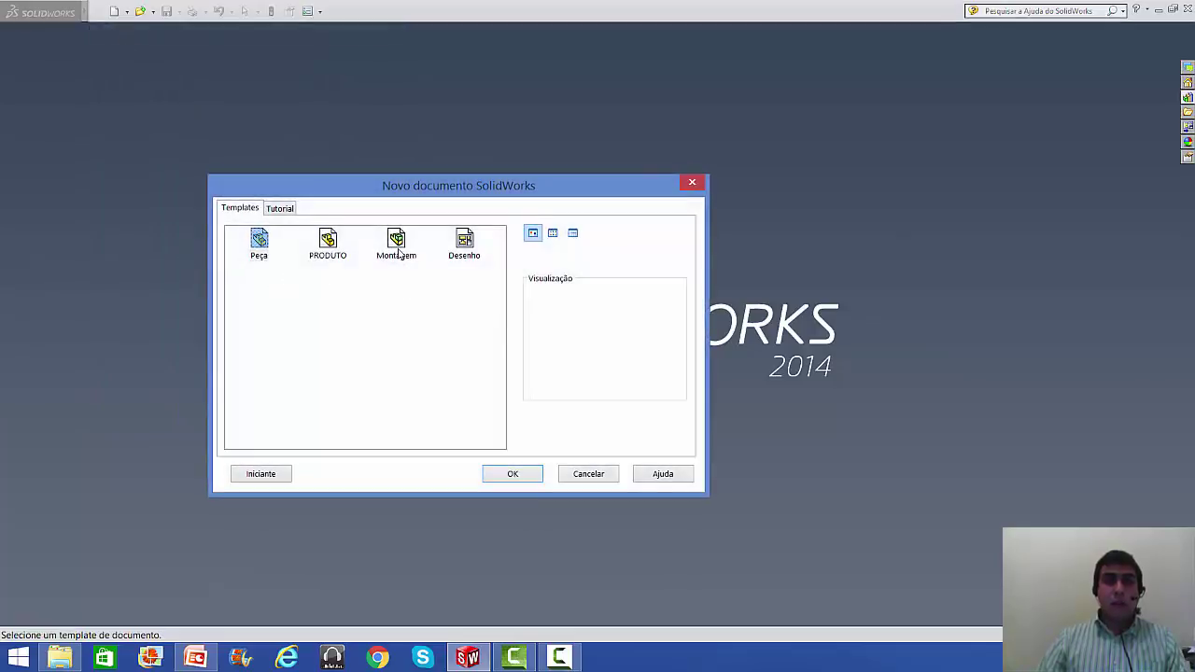
pyautogui.click(398, 252)
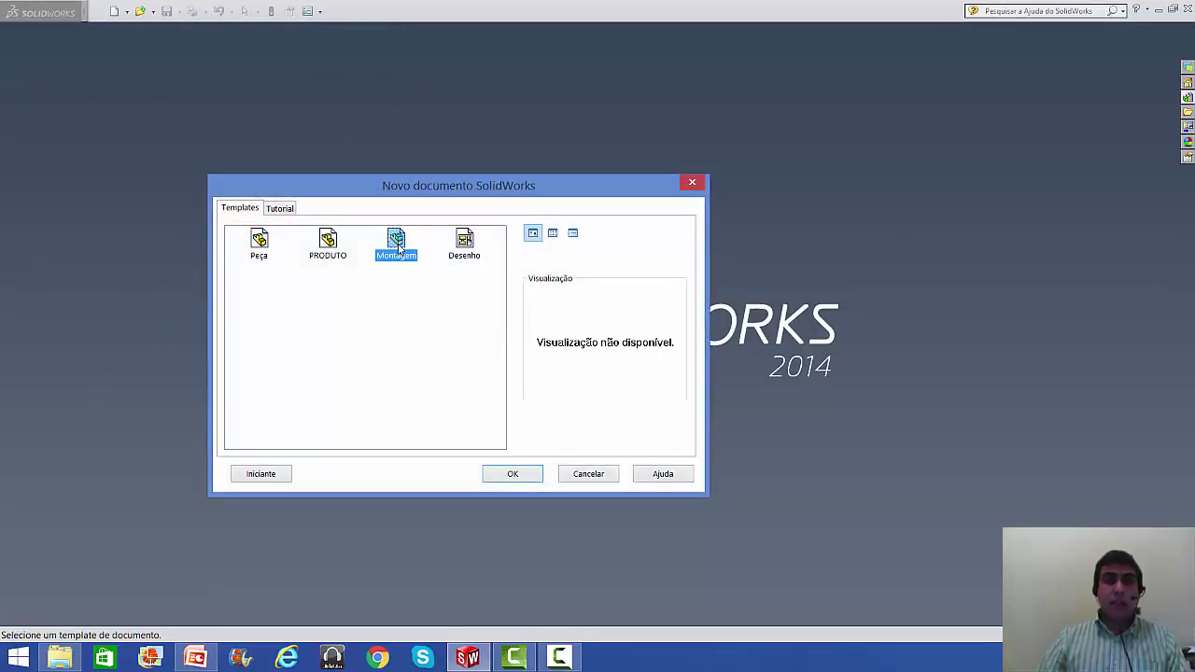
pyautogui.click(287, 346)
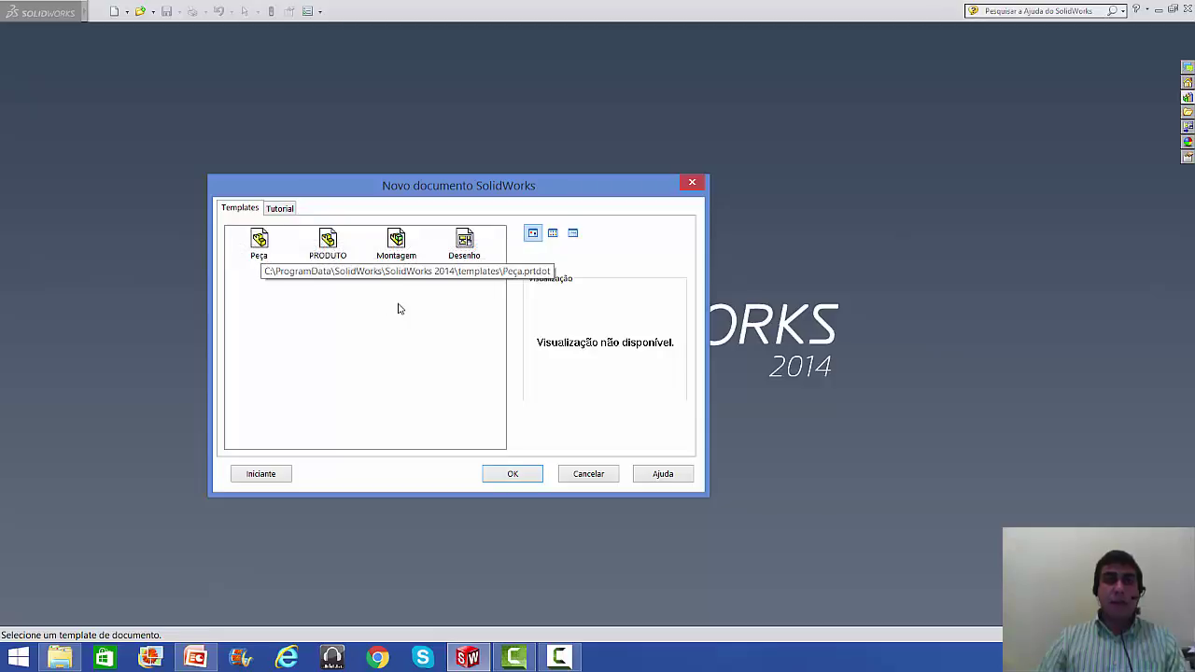
pyautogui.click(396, 244)
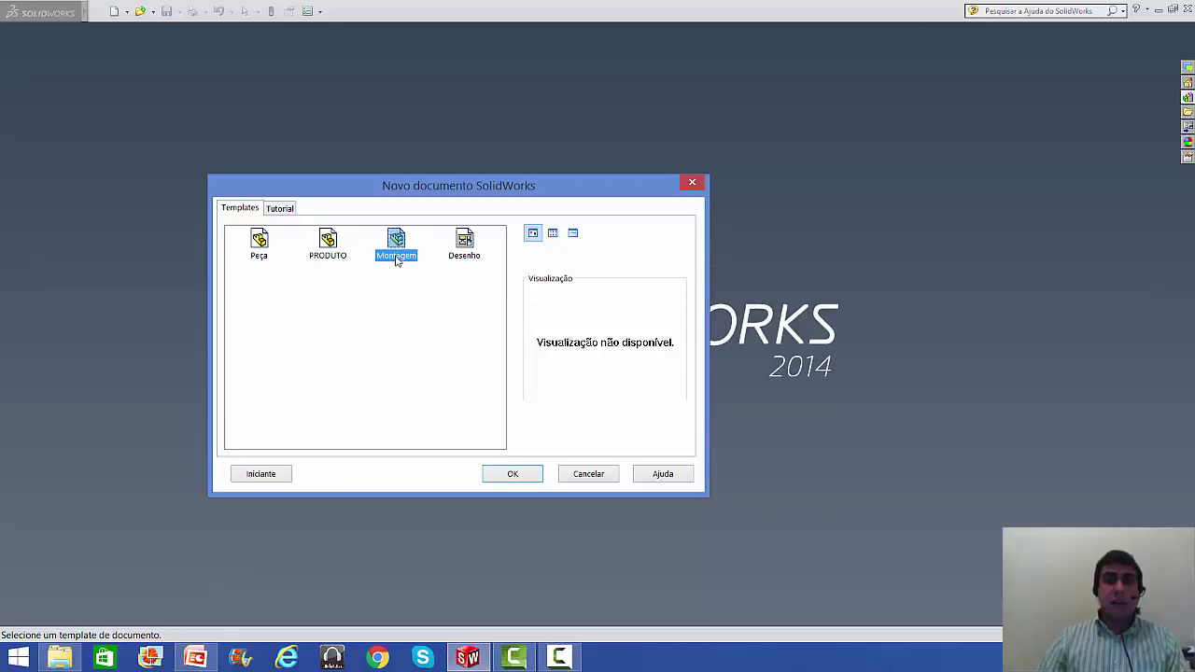
pyautogui.click(512, 474)
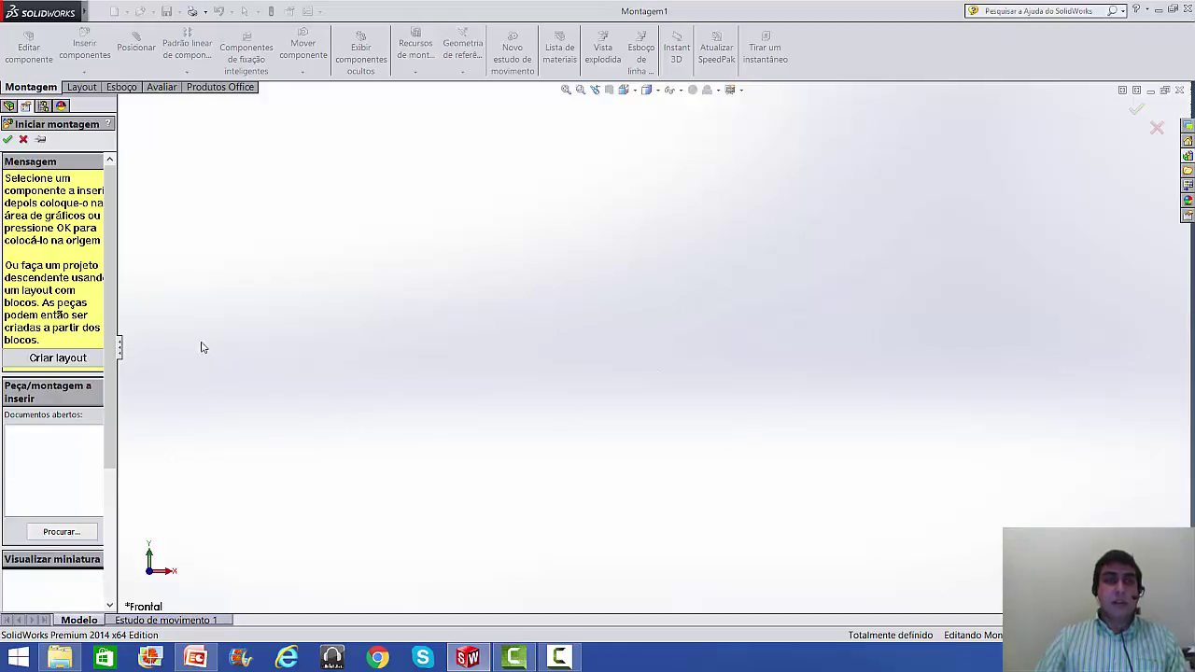
# - Insert BASE.SLDPRT from the VIDEO AULA 2 JFERNANDO folder as the first component, BASE<1>
pyautogui.click(59, 530)
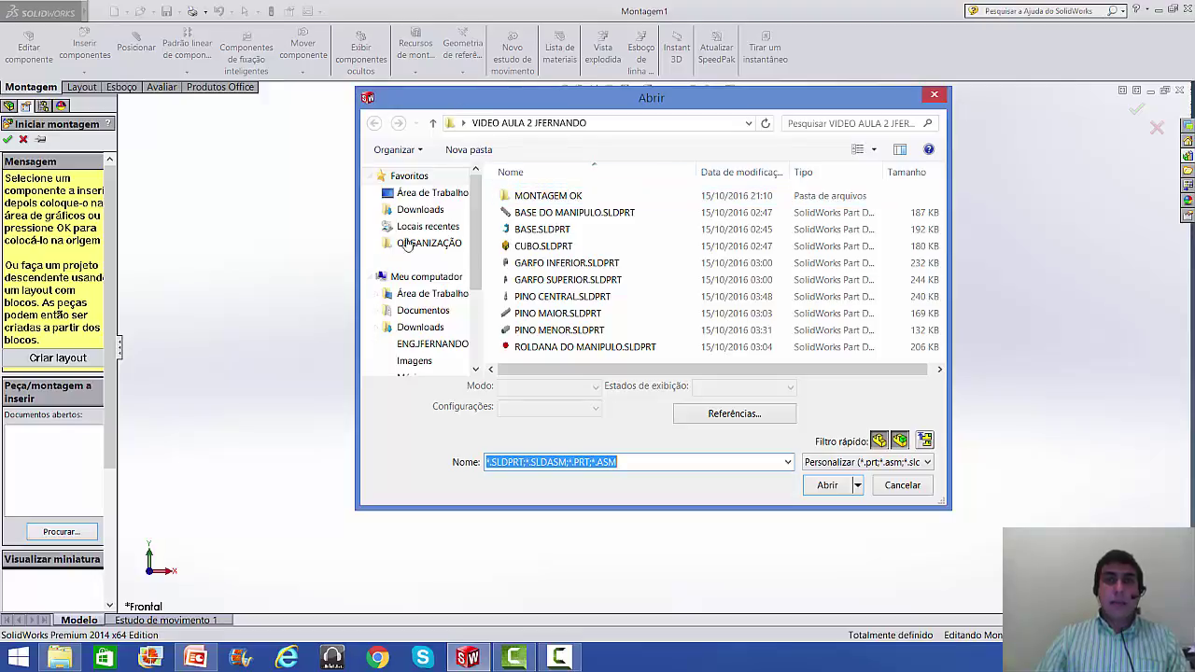
pyautogui.click(432, 194)
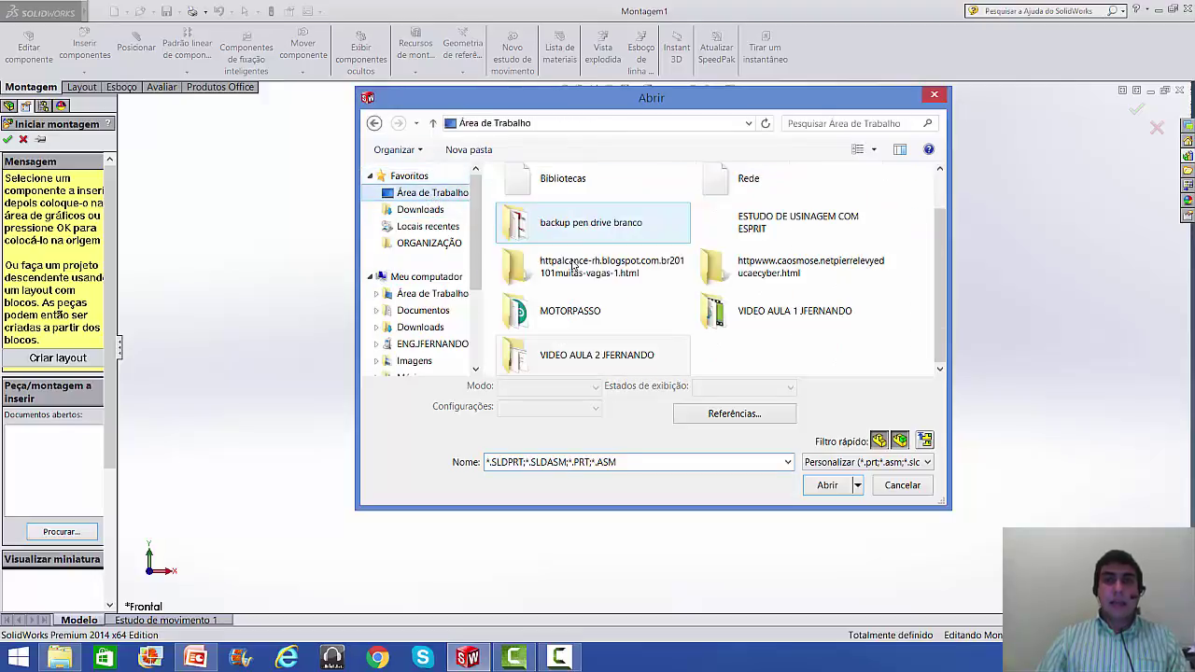
pyautogui.click(612, 354)
pyautogui.doubleClick(588, 353)
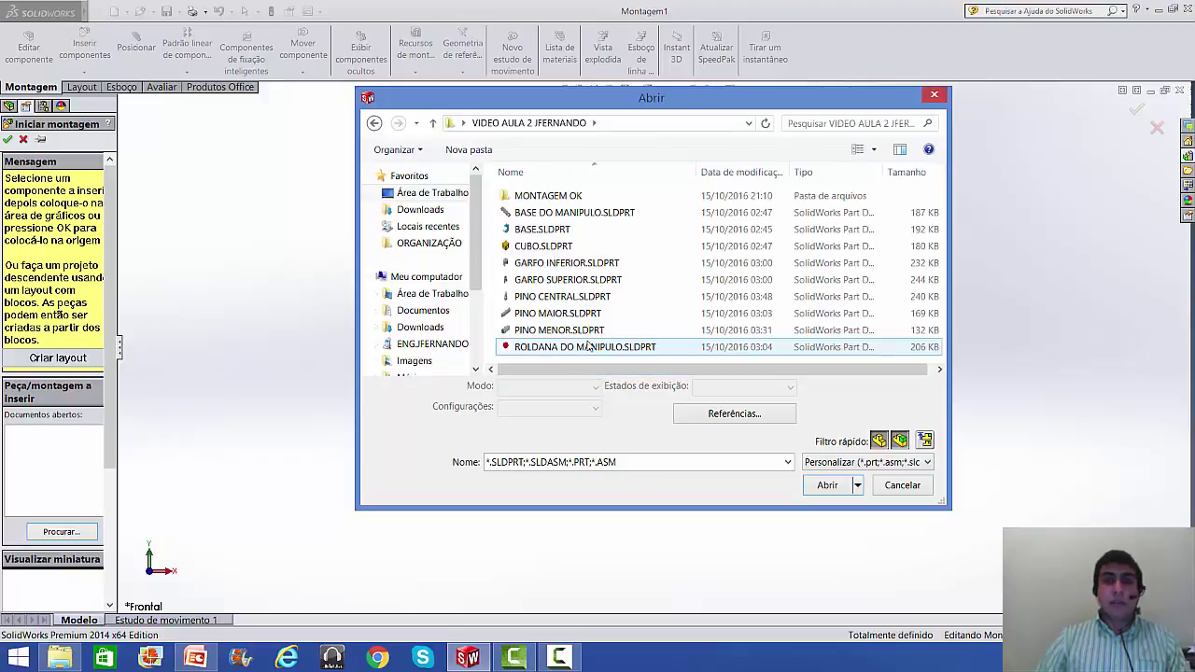
pyautogui.moveTo(633, 110); pyautogui.dragTo(543, 80)
pyautogui.moveTo(621, 479); pyautogui.dragTo(619, 572)
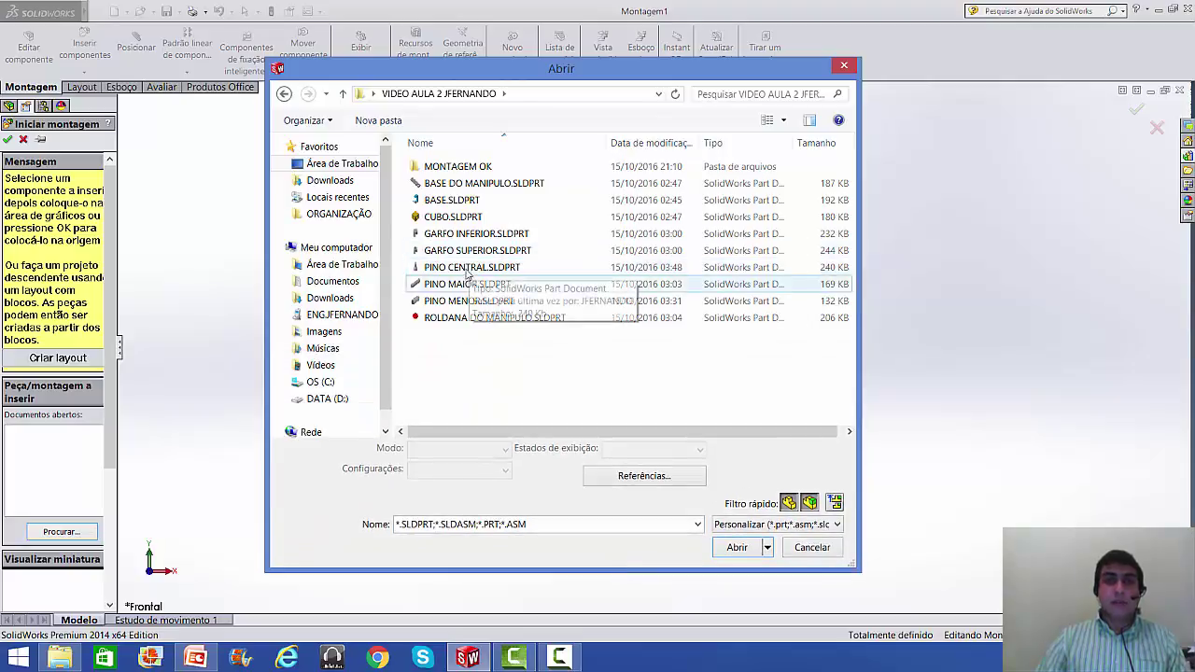
pyautogui.click(485, 204)
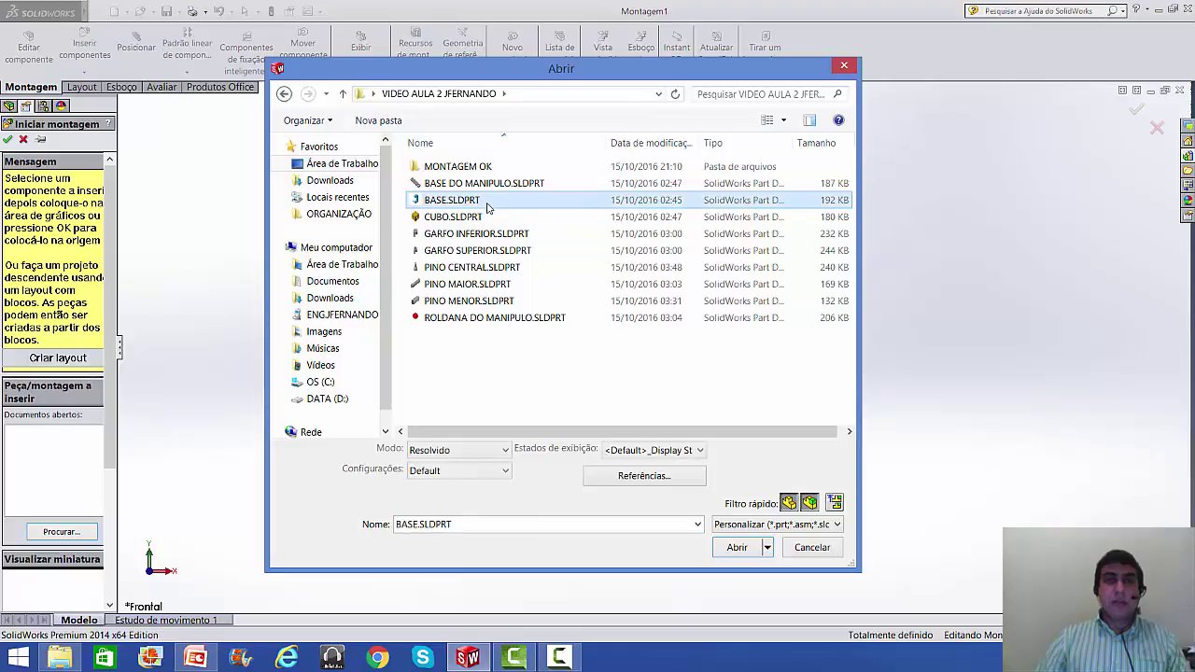
pyautogui.click(737, 548)
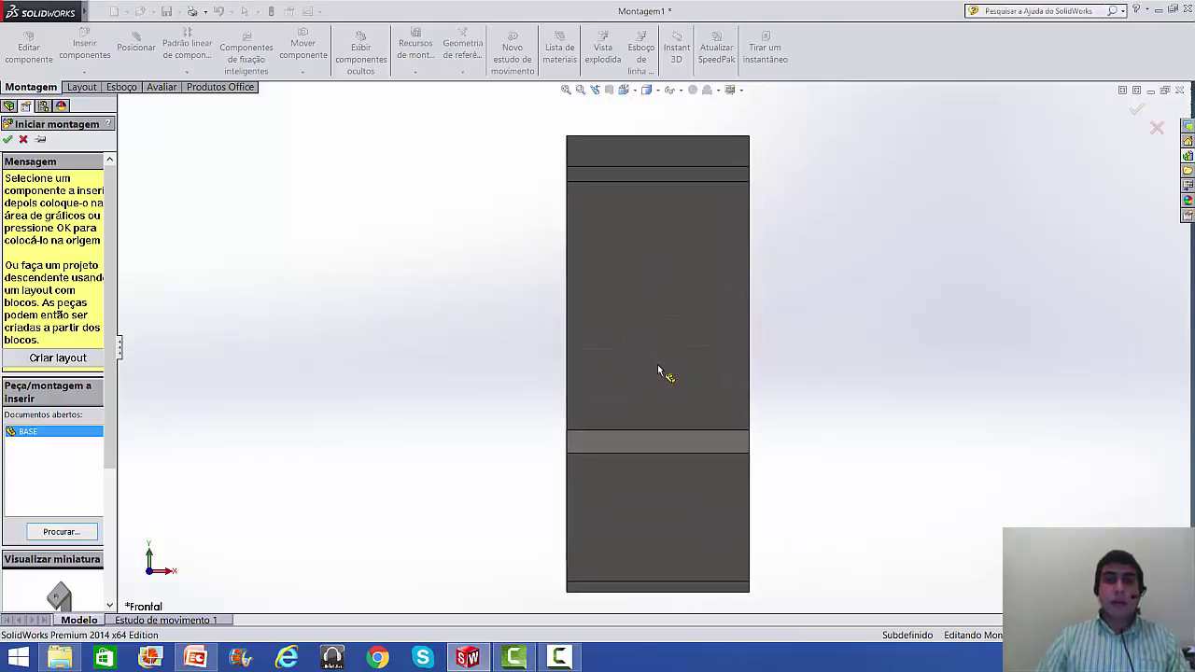
pyautogui.click(662, 374)
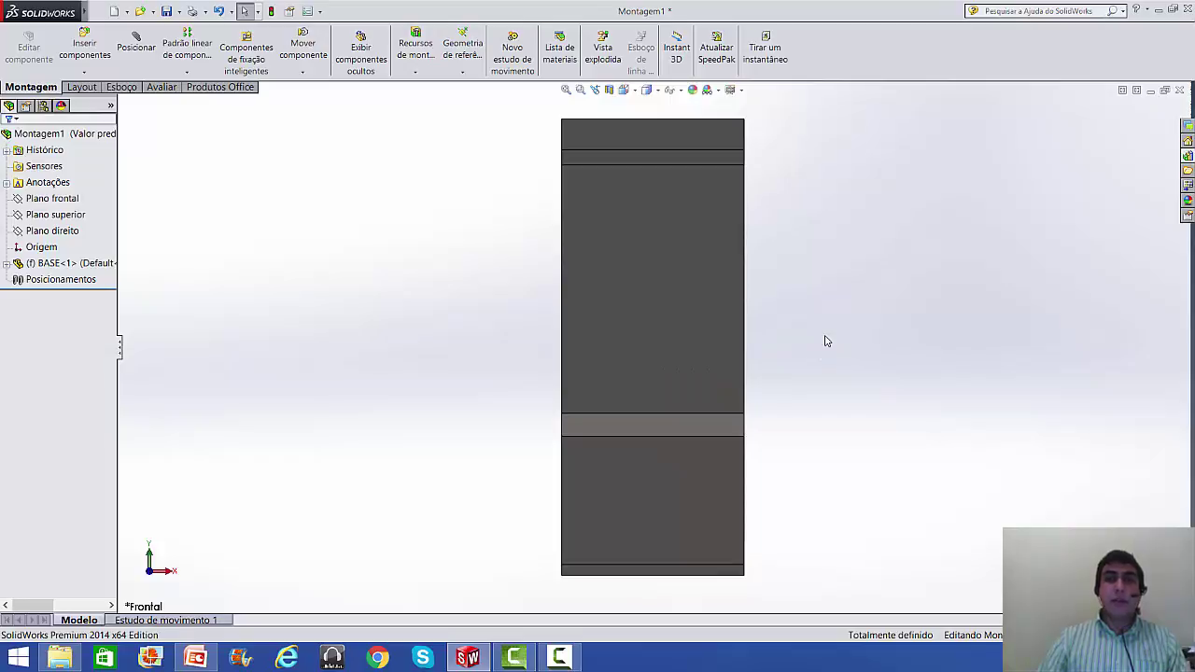
# - Inspect the BASE bracket from several angles, finishing in the isometric view
pyautogui.hotkey('ctrl', '7')
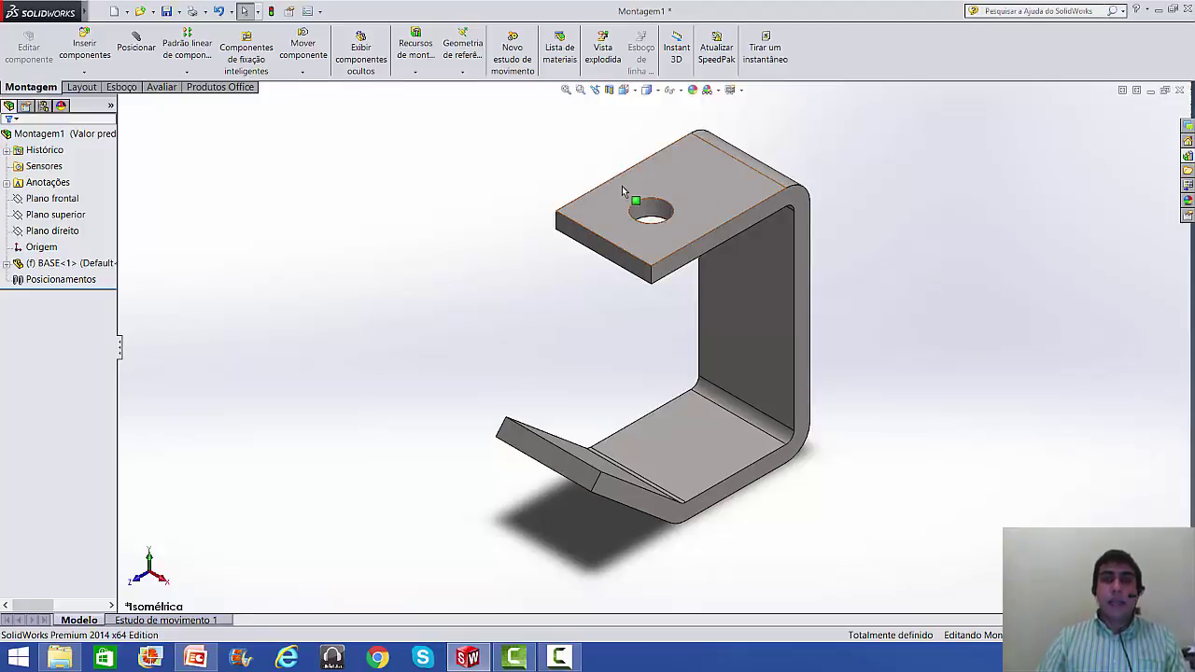
pyautogui.click(680, 203)
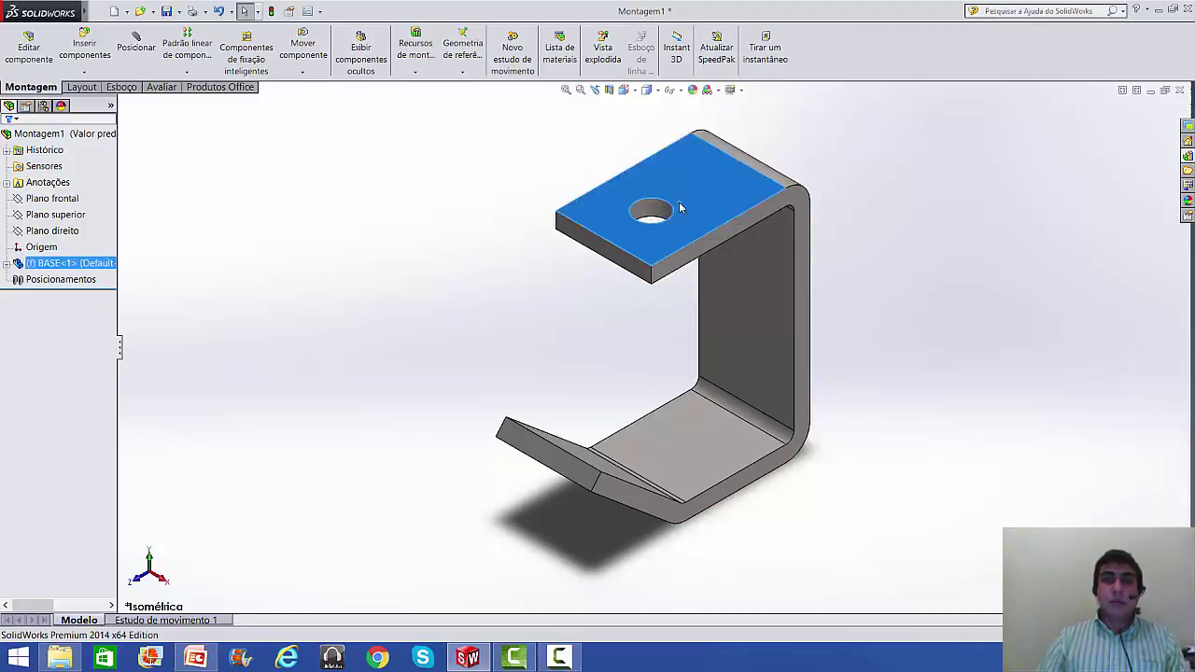
pyautogui.click(892, 362)
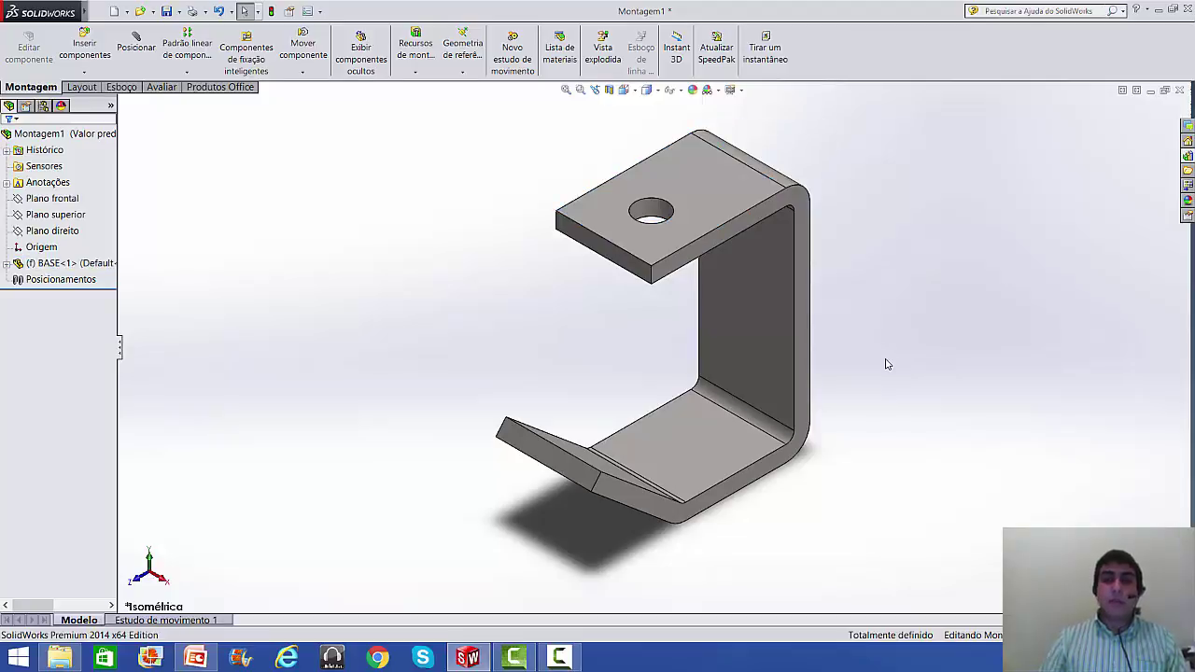
pyautogui.hotkey('shift', 'Right')
pyautogui.moveTo(755, 350)
pyautogui.mouseDown(button='middle')
pyautogui.moveTo(647, 347)
pyautogui.moveTo(701, 249)
pyautogui.moveTo(808, 312)
pyautogui.moveTo(776, 323)
pyautogui.moveTo(768, 347)
pyautogui.mouseUp(button='middle')
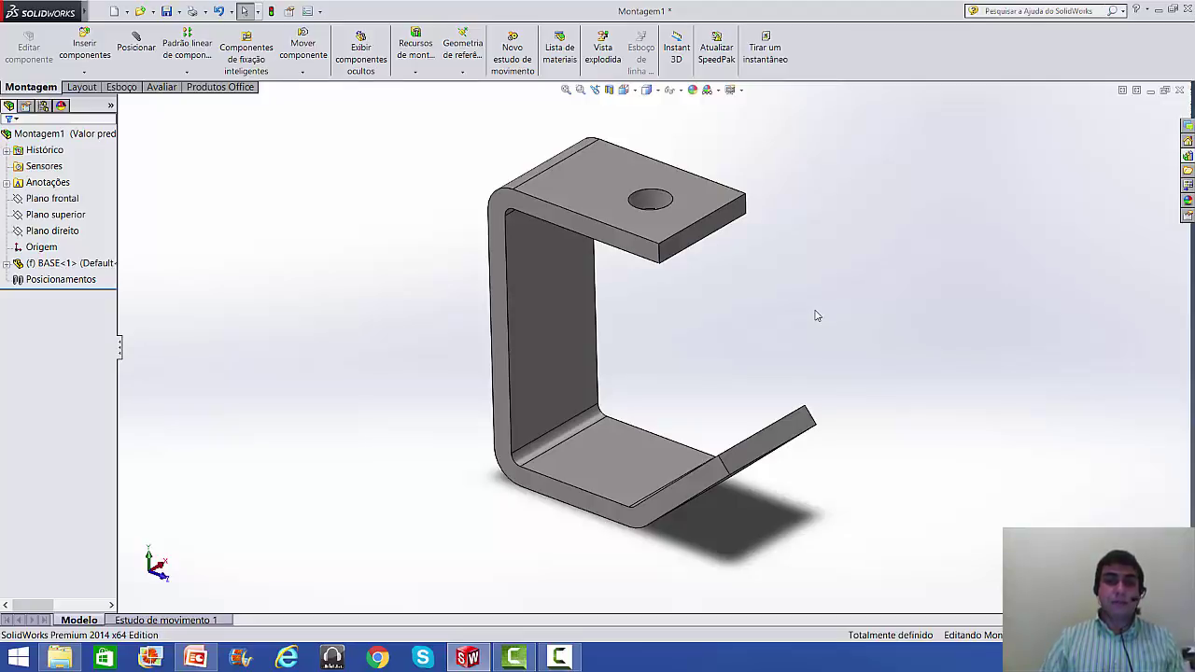
pyautogui.hotkey('ctrl', '7')
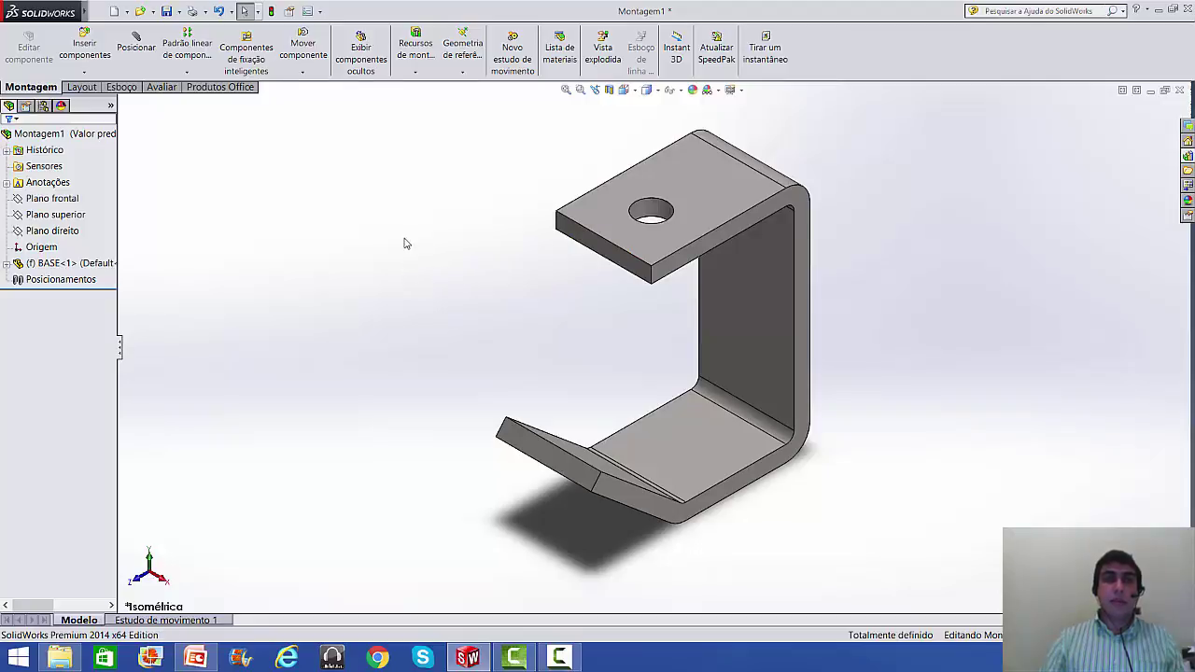
pyautogui.rightClick(54, 263)
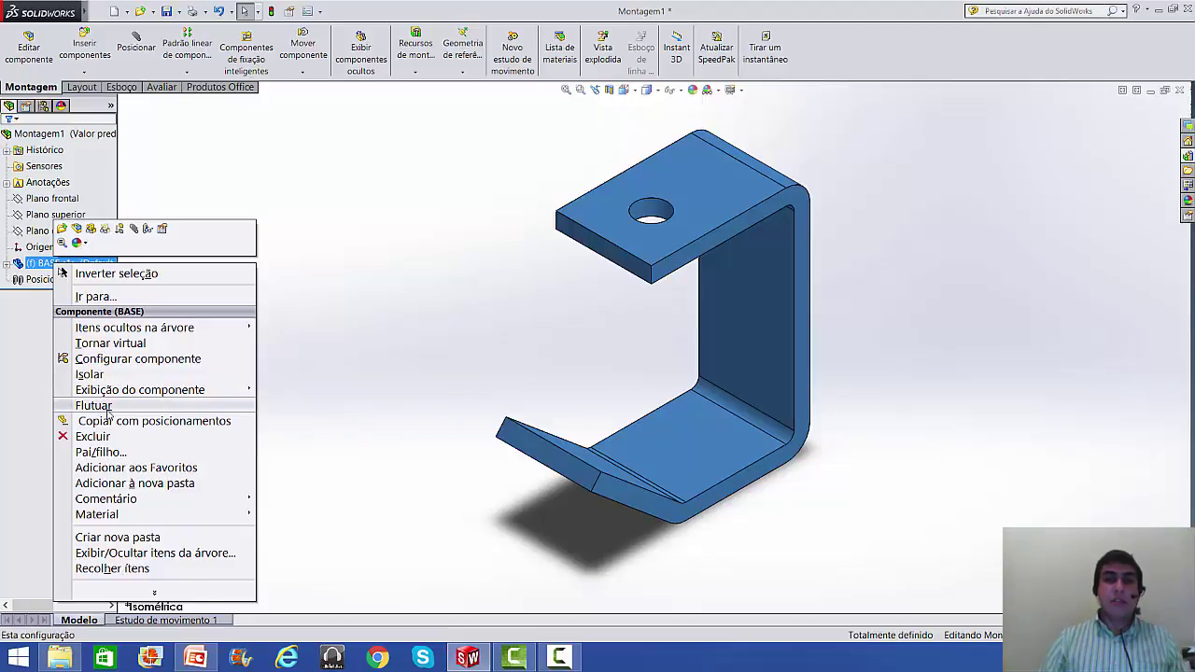
pyautogui.click(397, 238)
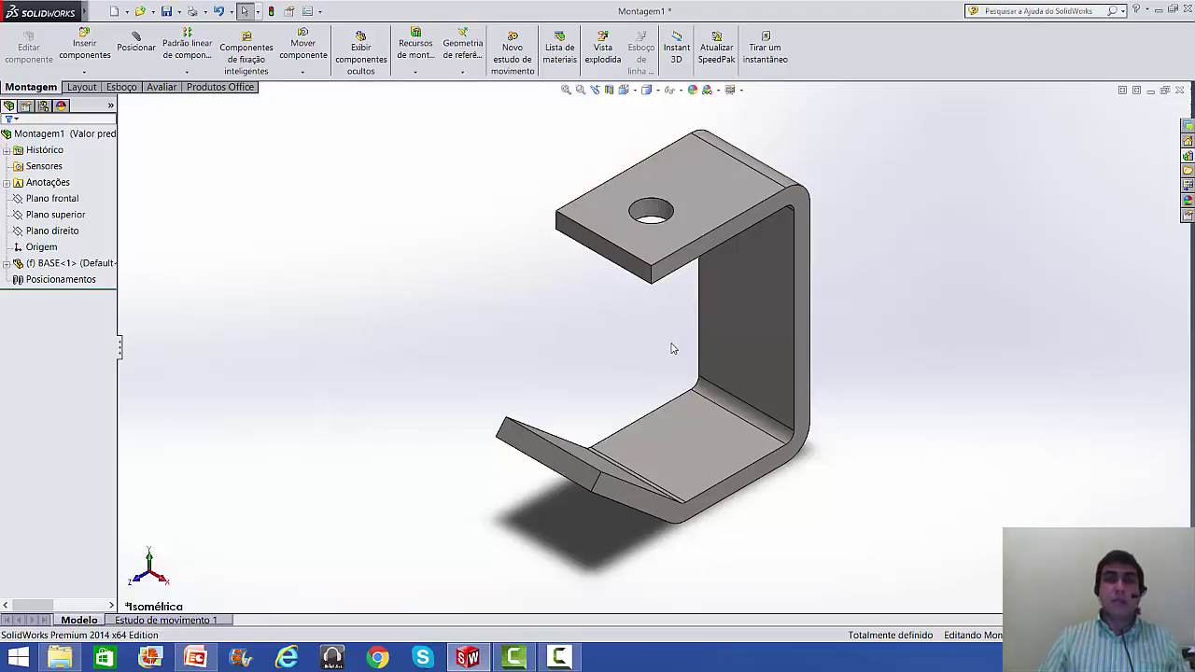
# - Verify BASE<1> cannot be dragged, then start Inserir componentes for a second part
pyautogui.scroll(2, 758, 403)
pyautogui.scroll(-1, 758, 403)
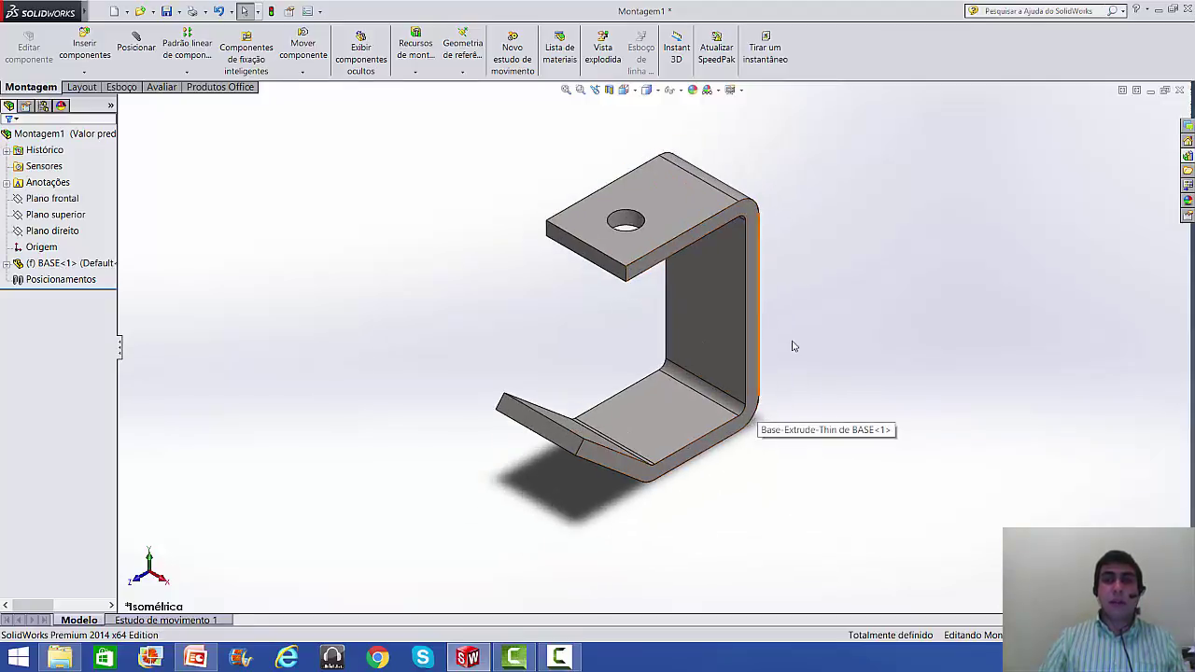
pyautogui.moveTo(706, 274); pyautogui.dragTo(838, 224)
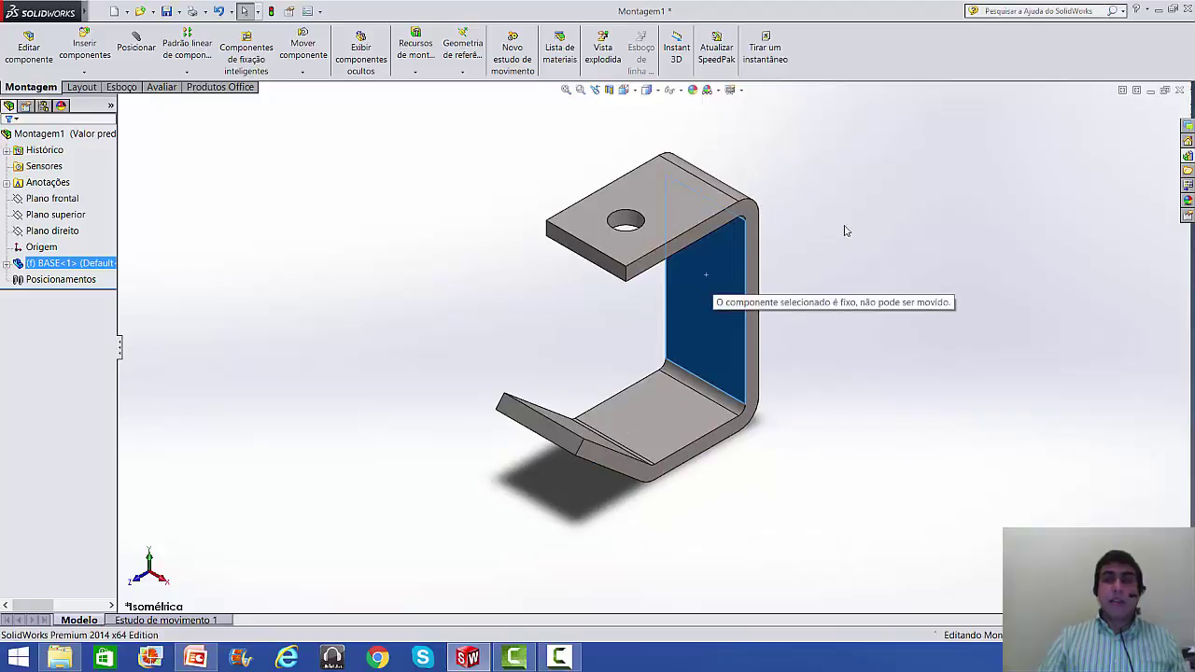
pyautogui.click(884, 279)
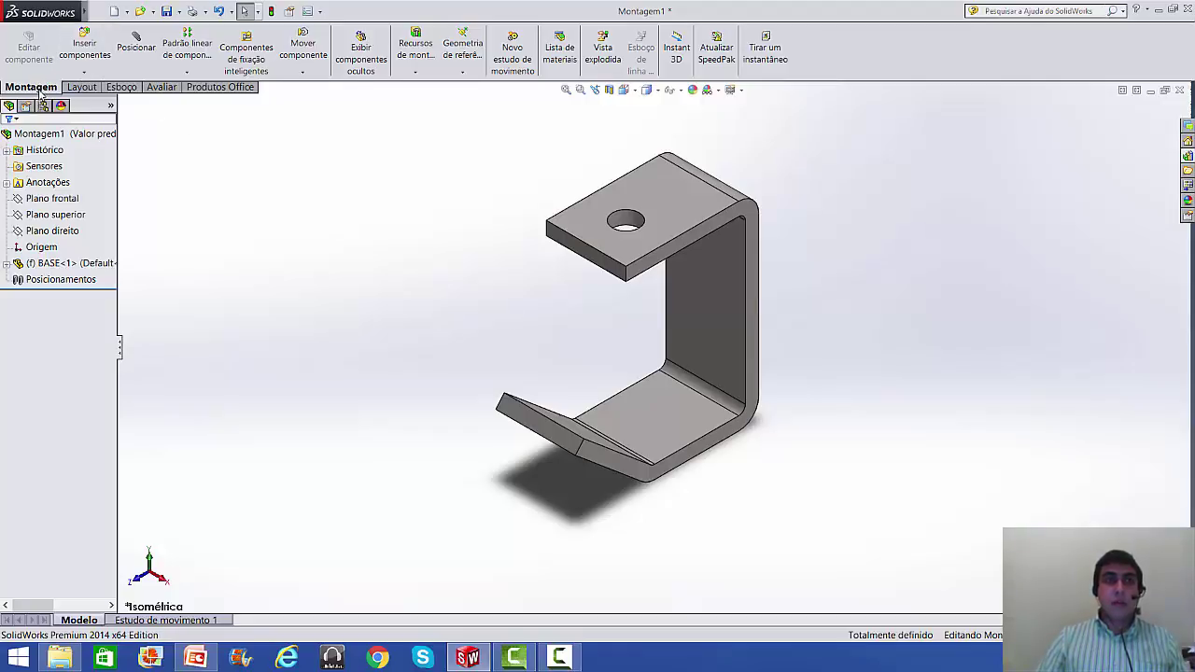
pyautogui.click(84, 49)
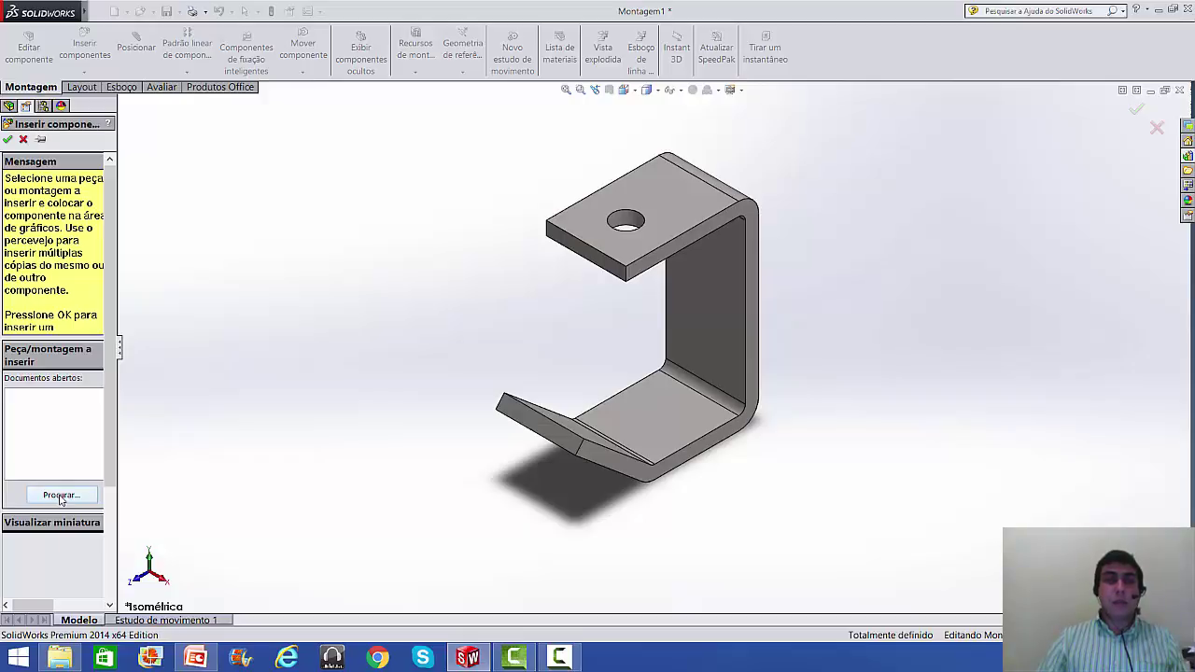
# - Insert GARFO SUPERIOR.SLDPRT and position it to the left of the base bracket
pyautogui.click(61, 496)
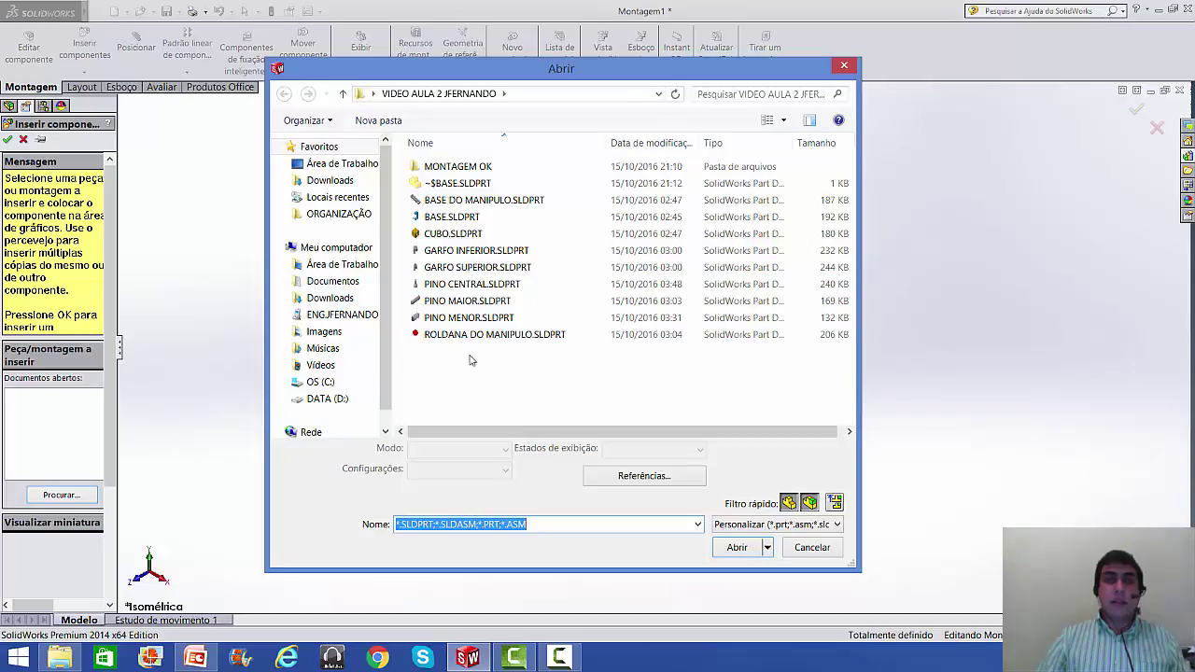
pyautogui.click(474, 269)
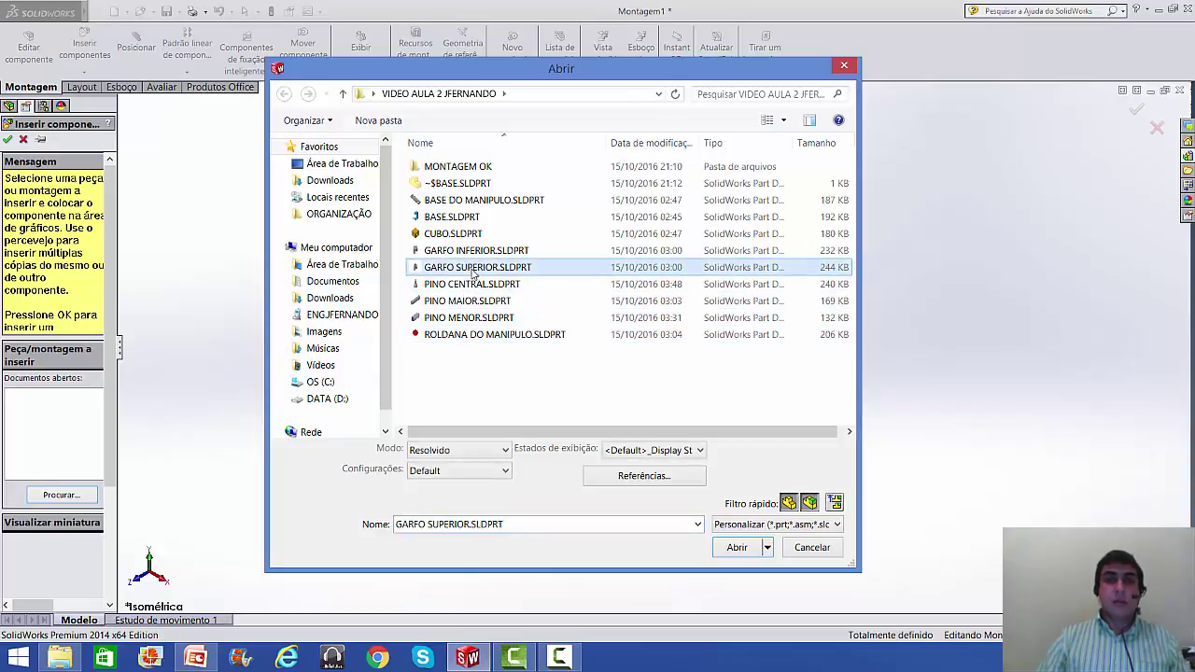
pyautogui.click(736, 548)
pyautogui.click(395, 229)
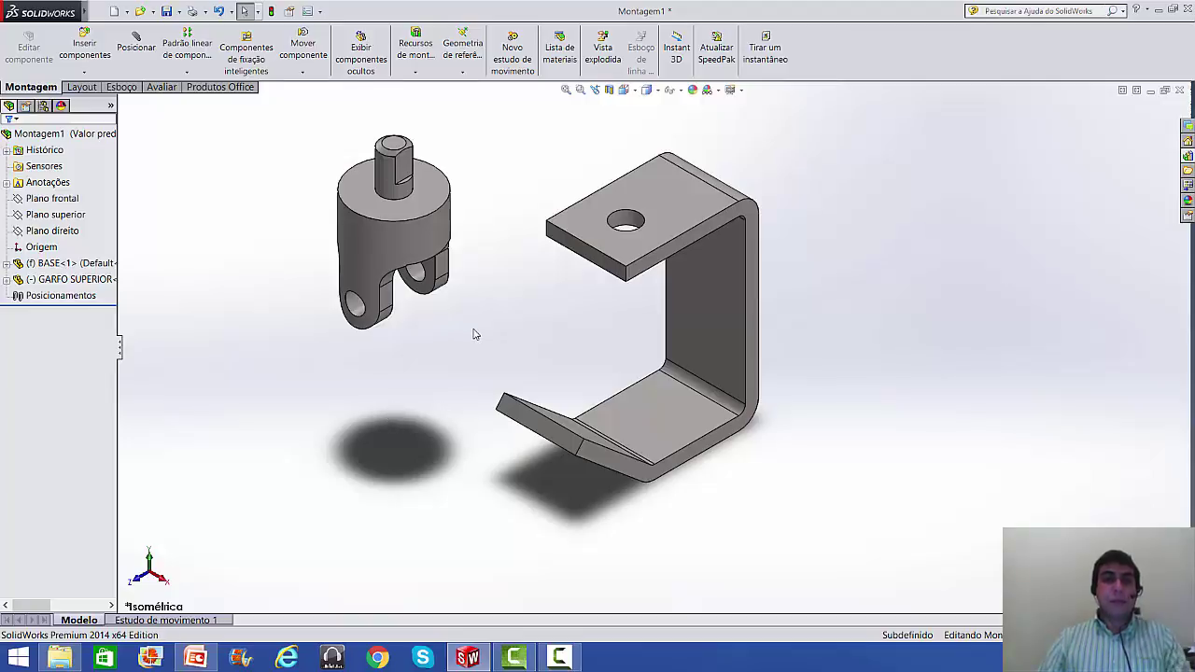
pyautogui.moveTo(384, 245); pyautogui.dragTo(937, 300)
pyautogui.moveTo(756, 302); pyautogui.dragTo(379, 329)
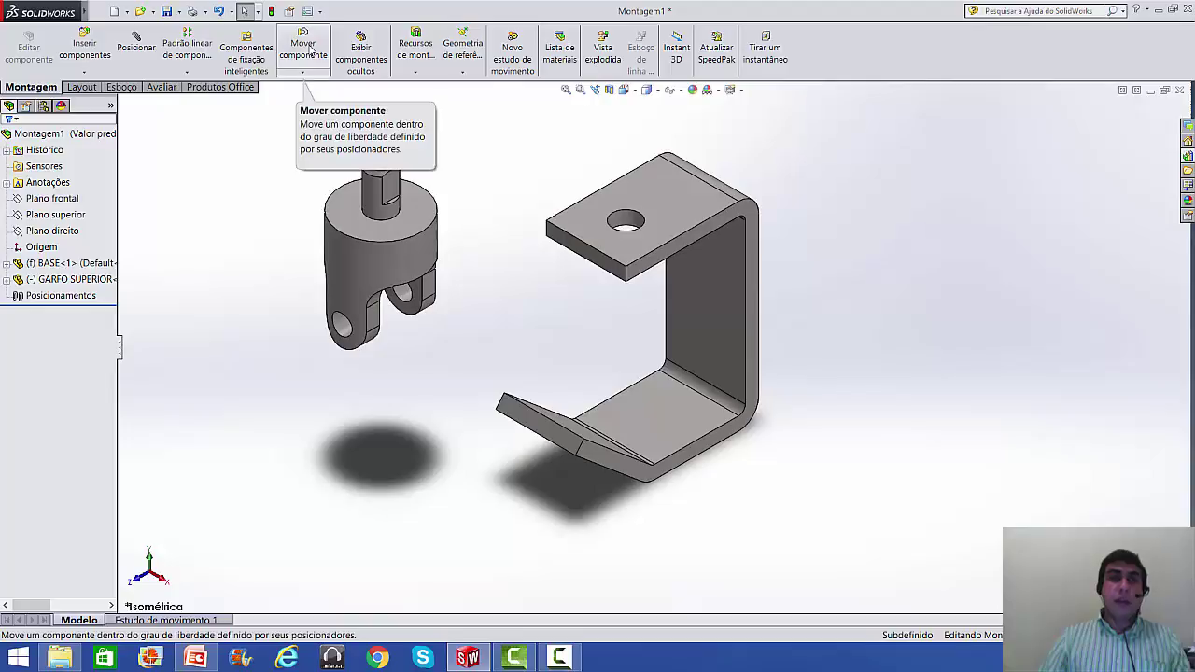
# - Turn the GARFO SUPERIOR fork to a new orientation with Girar componente
pyautogui.click(308, 73)
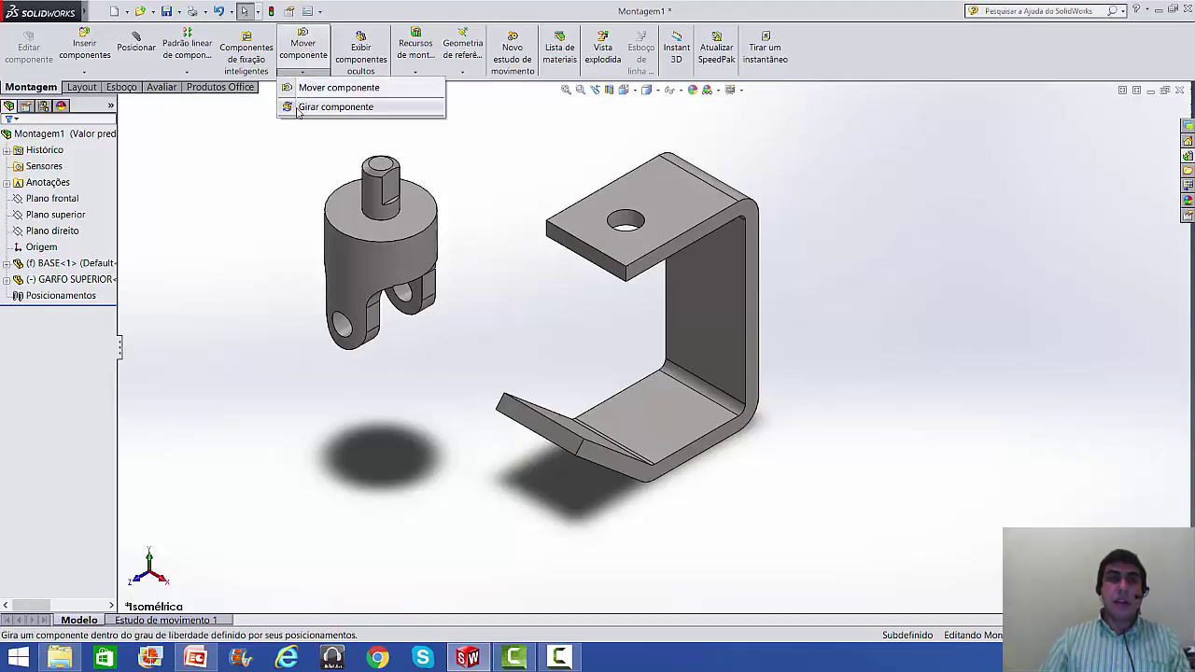
pyautogui.click(334, 106)
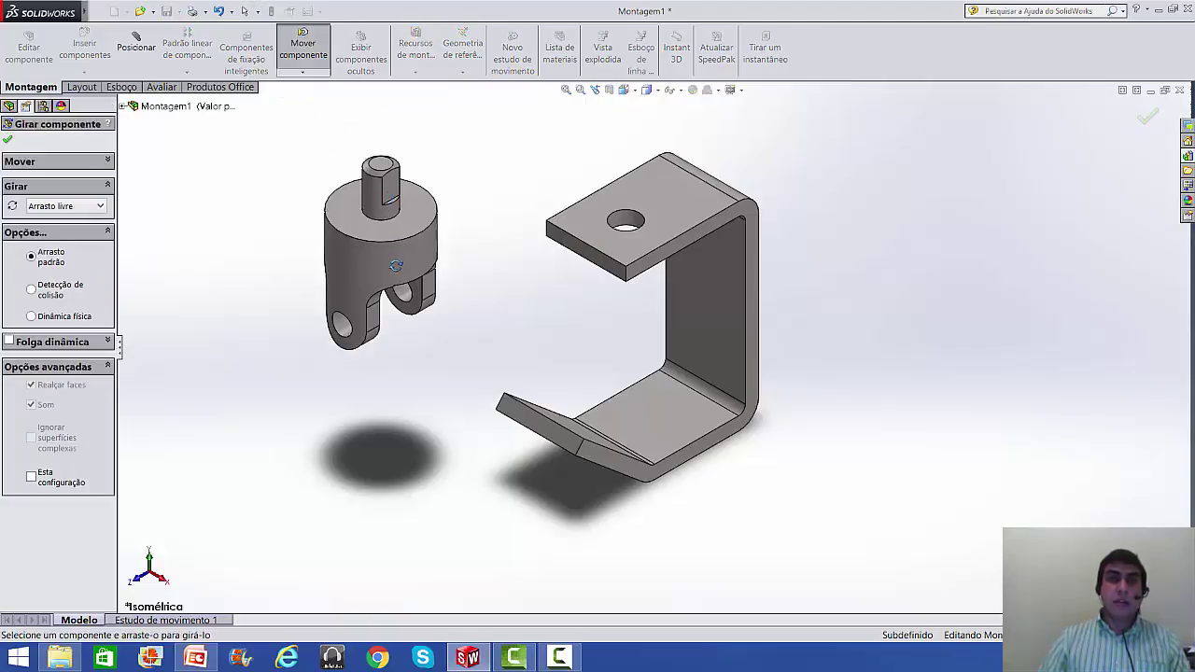
pyautogui.moveTo(396, 265); pyautogui.dragTo(332, 252)
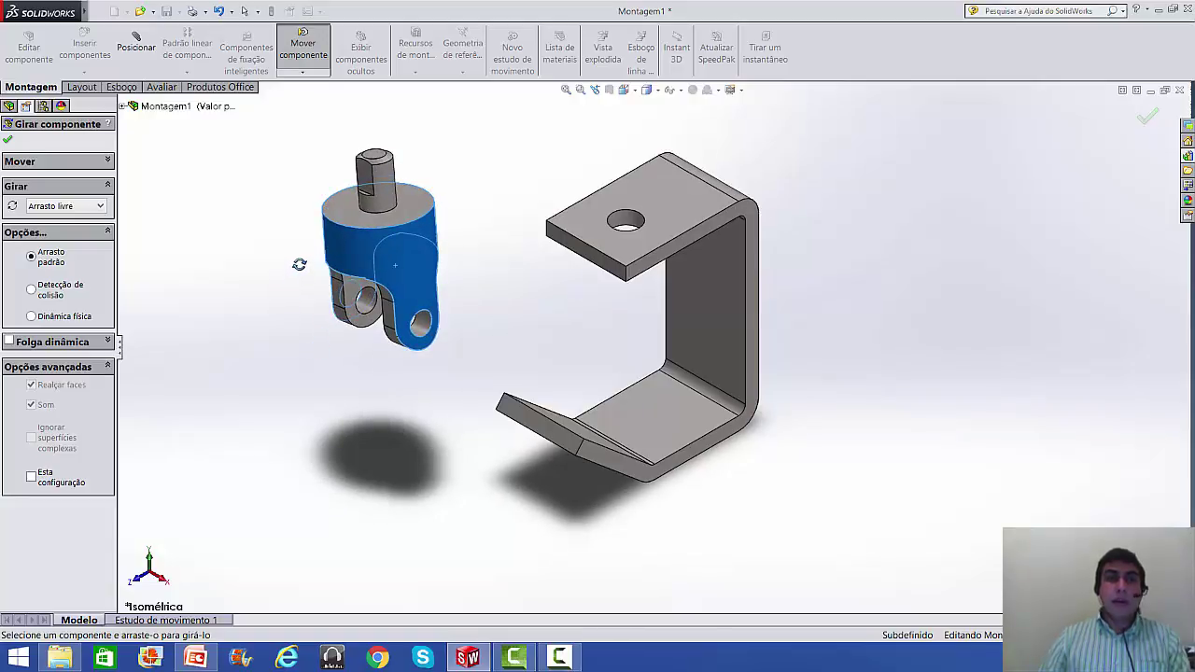
pyautogui.press('Escape')
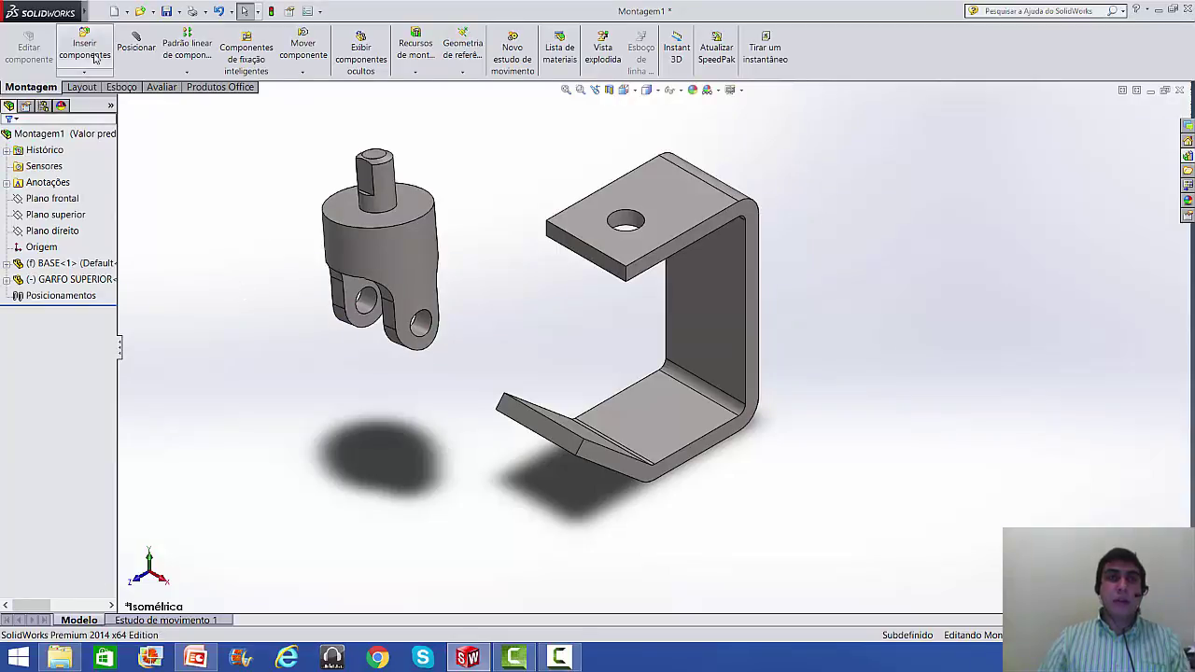
# - Add a Concêntrico mate between the fork's shaft face and the top-plate hole
pyautogui.click(137, 43)
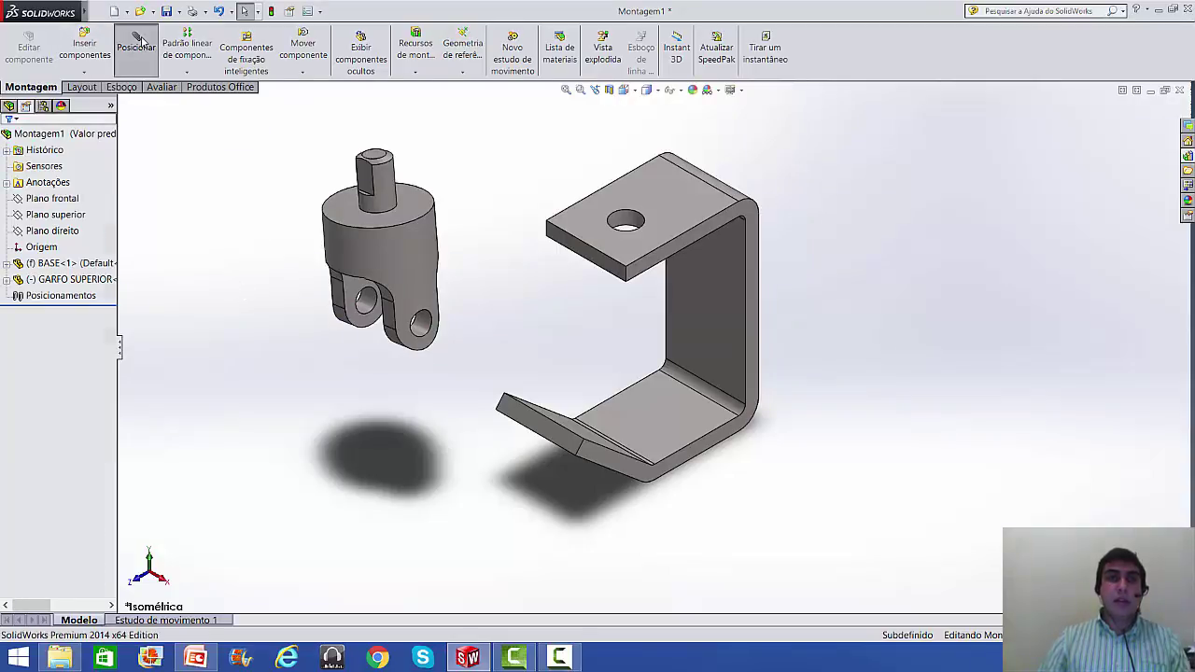
pyautogui.click(382, 180)
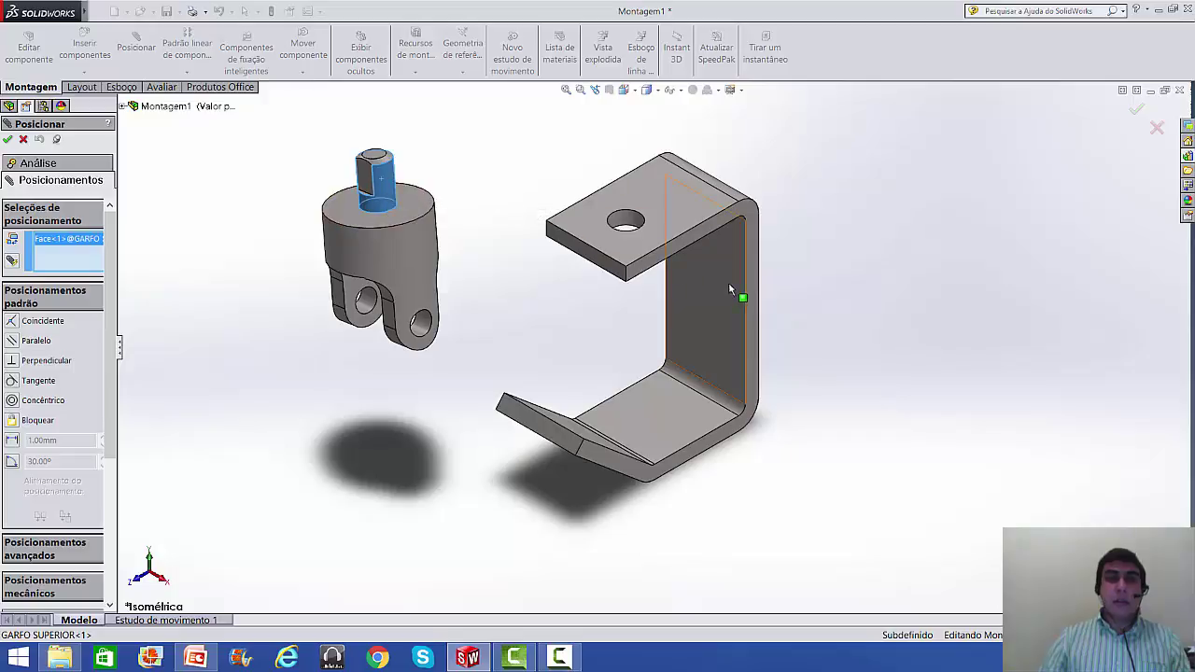
pyautogui.scroll(-2, 686, 253)
pyautogui.scroll(-2, 620, 176)
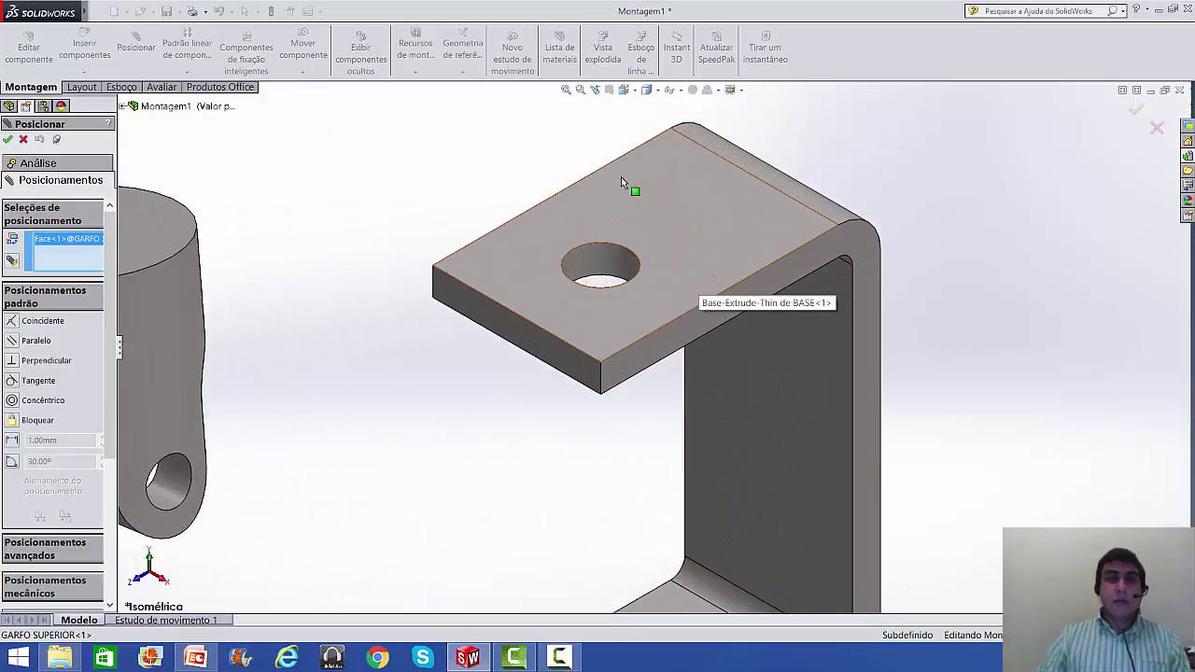
pyautogui.click(586, 257)
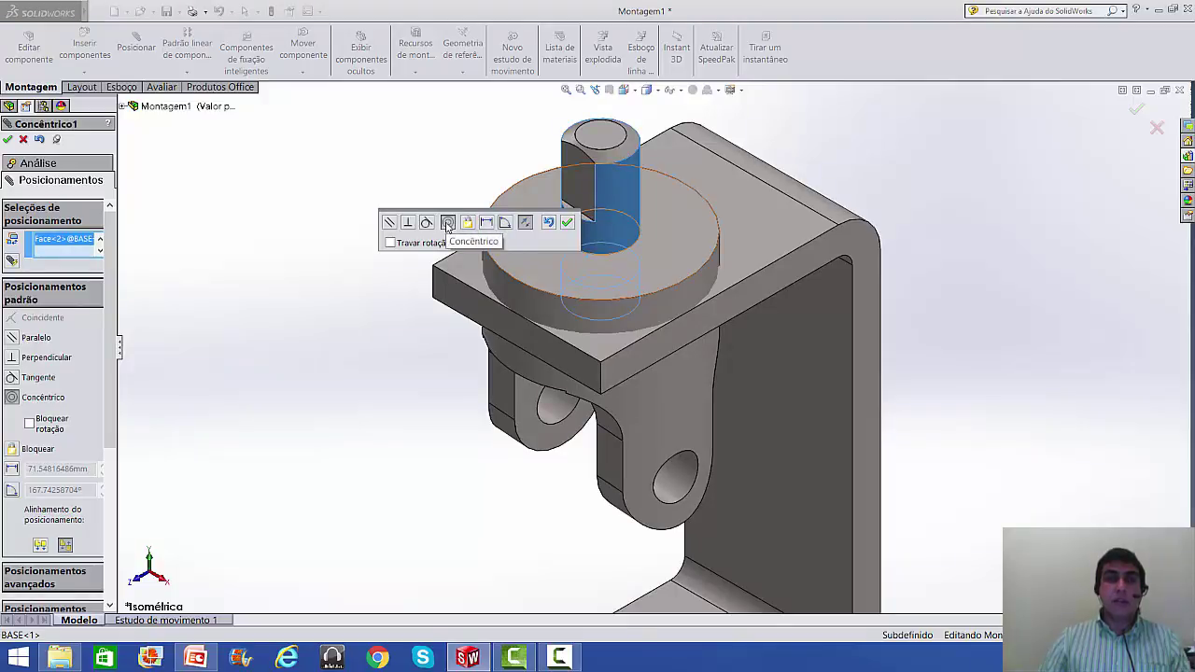
pyautogui.click(567, 224)
pyautogui.scroll(3, 1010, 317)
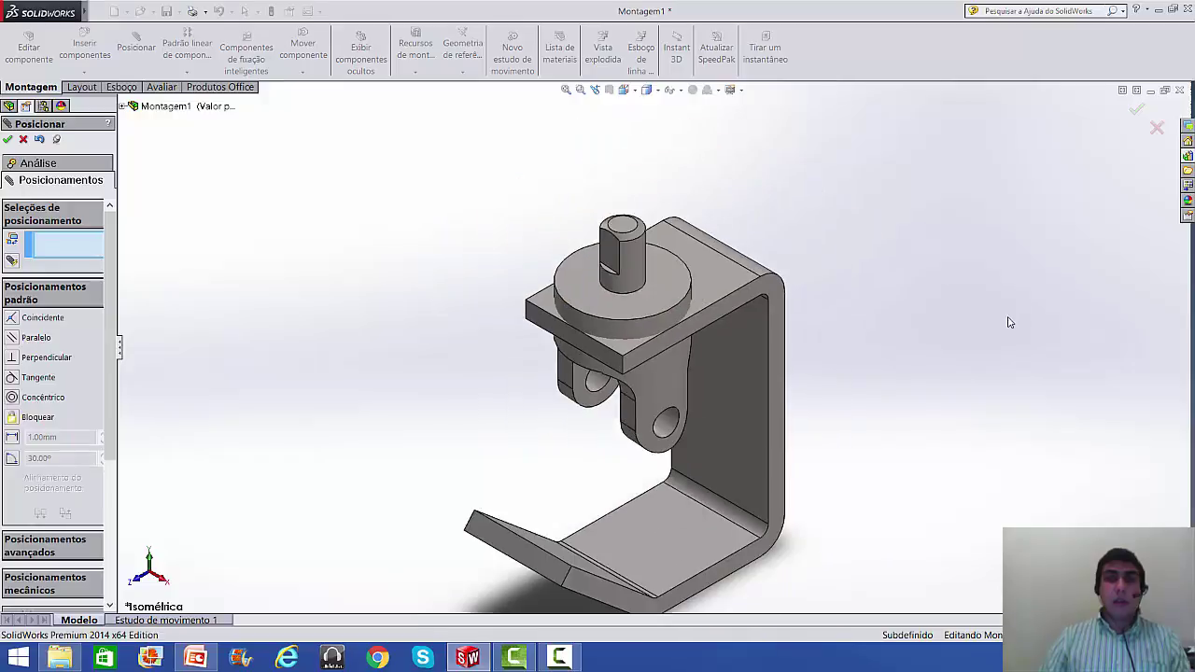
# - Drag the fork along its concentric axis to hang below the top plate, then exit Posicionar
pyautogui.moveTo(565, 250); pyautogui.dragTo(571, 370)
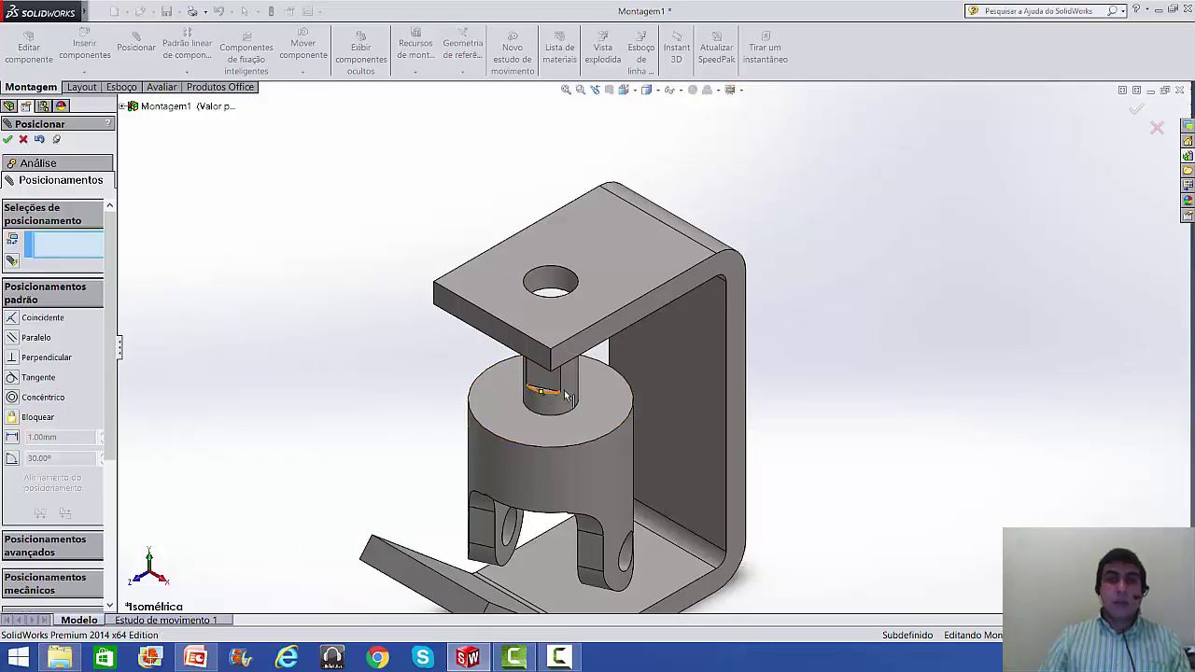
pyautogui.moveTo(573, 391); pyautogui.dragTo(548, 386)
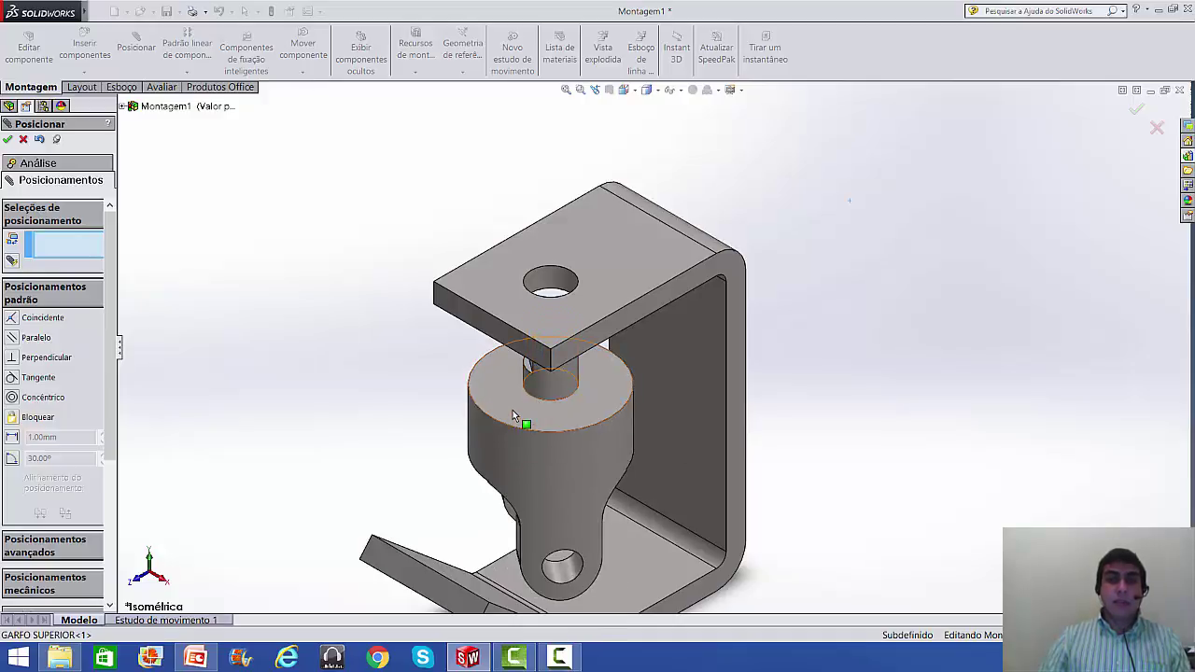
pyautogui.click(509, 397)
pyautogui.scroll(2, 513, 405)
pyautogui.scroll(-2, 596, 398)
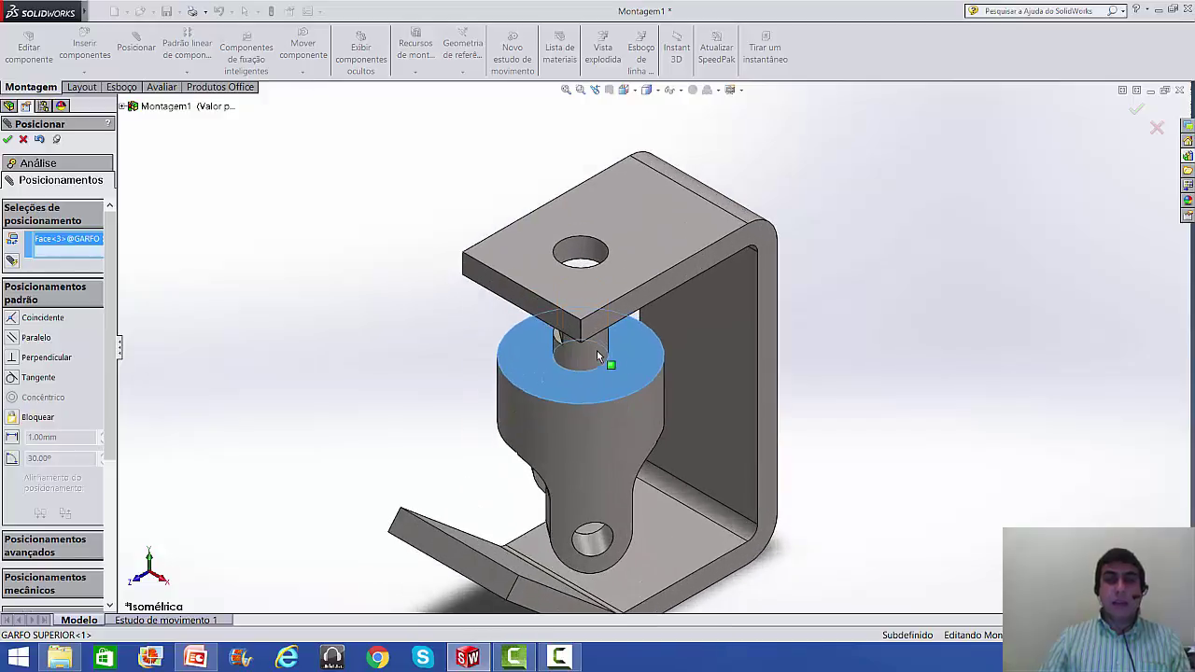
pyautogui.moveTo(618, 374); pyautogui.dragTo(524, 322, button='middle')
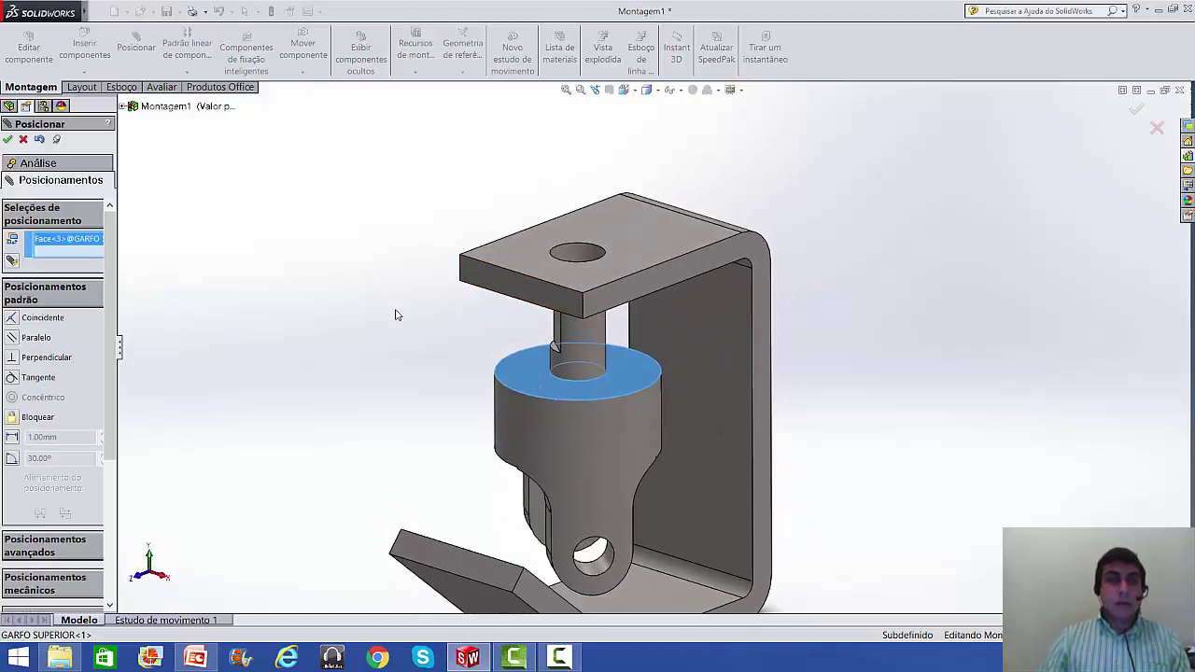
pyautogui.press('Escape')
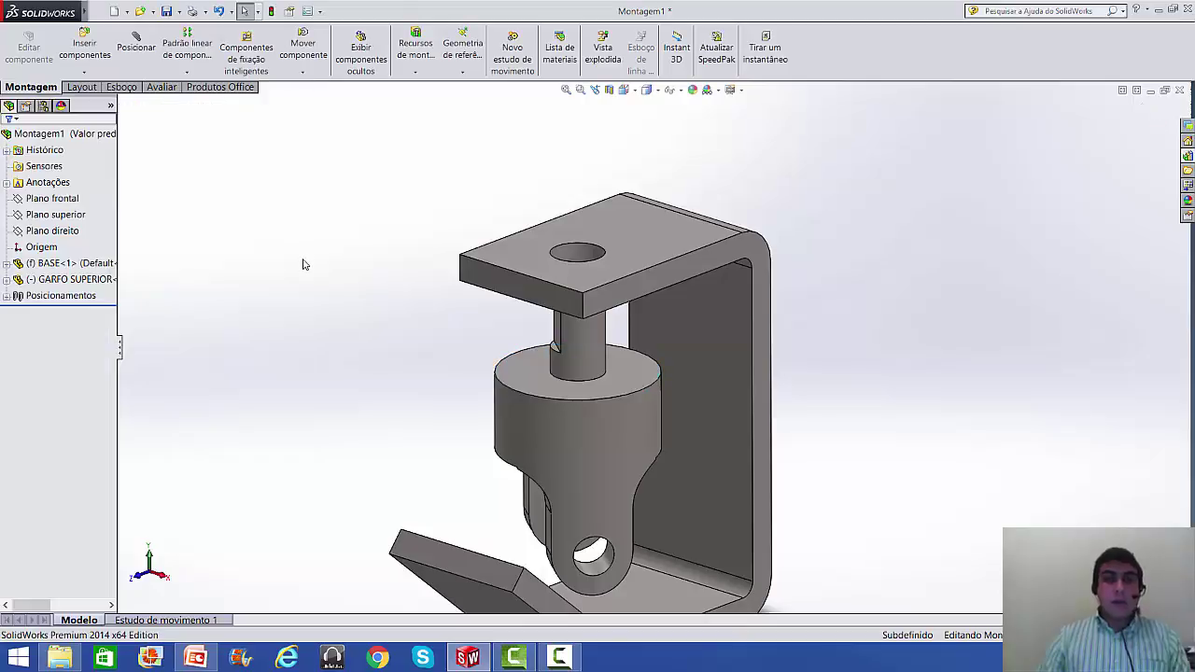
# - Mate the fork's top face coincident with the underside of the bracket's top plate
pyautogui.click(138, 46)
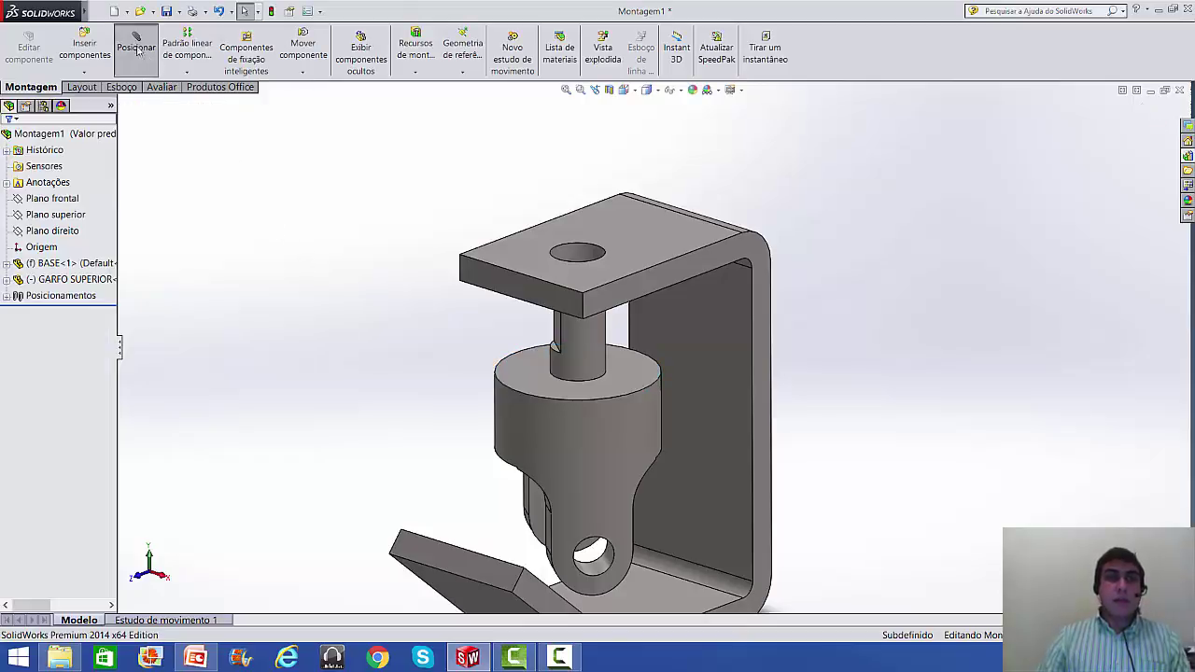
pyautogui.click(531, 385)
pyautogui.moveTo(494, 387); pyautogui.dragTo(537, 308, button='middle')
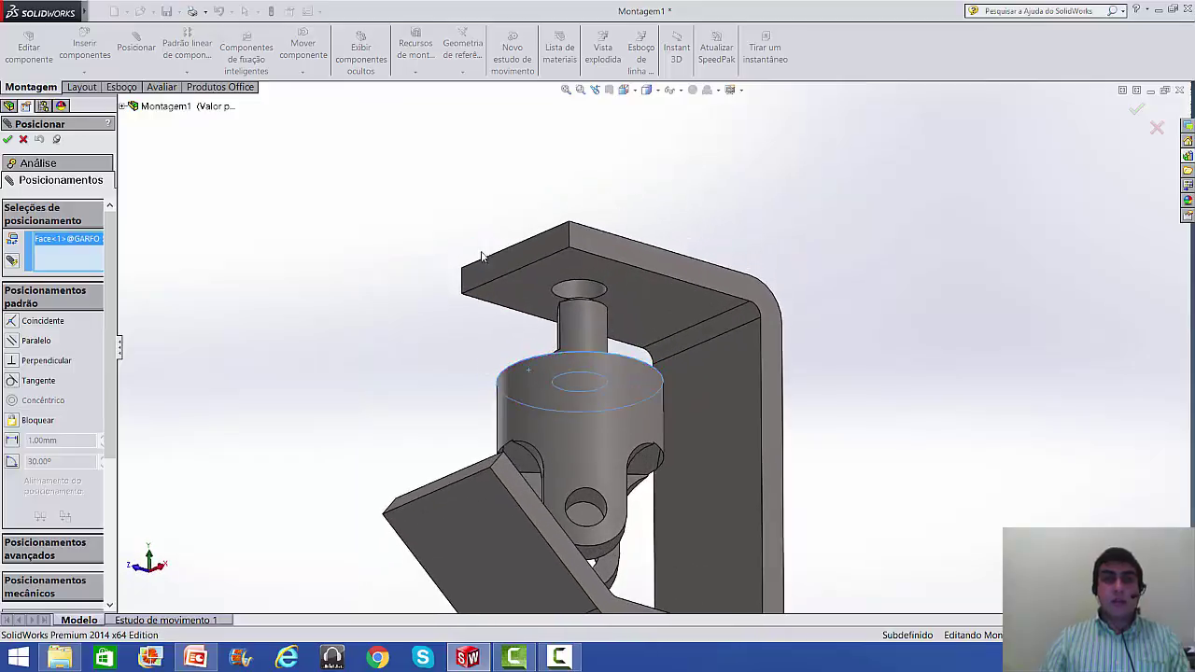
pyautogui.click(532, 295)
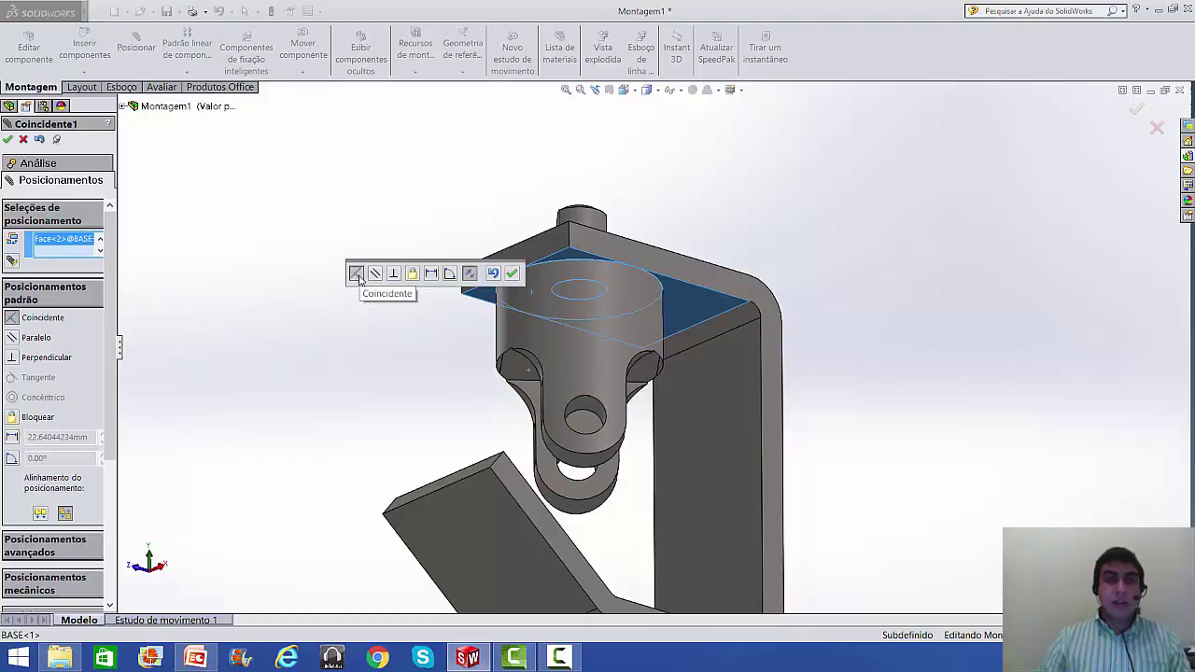
pyautogui.click(512, 273)
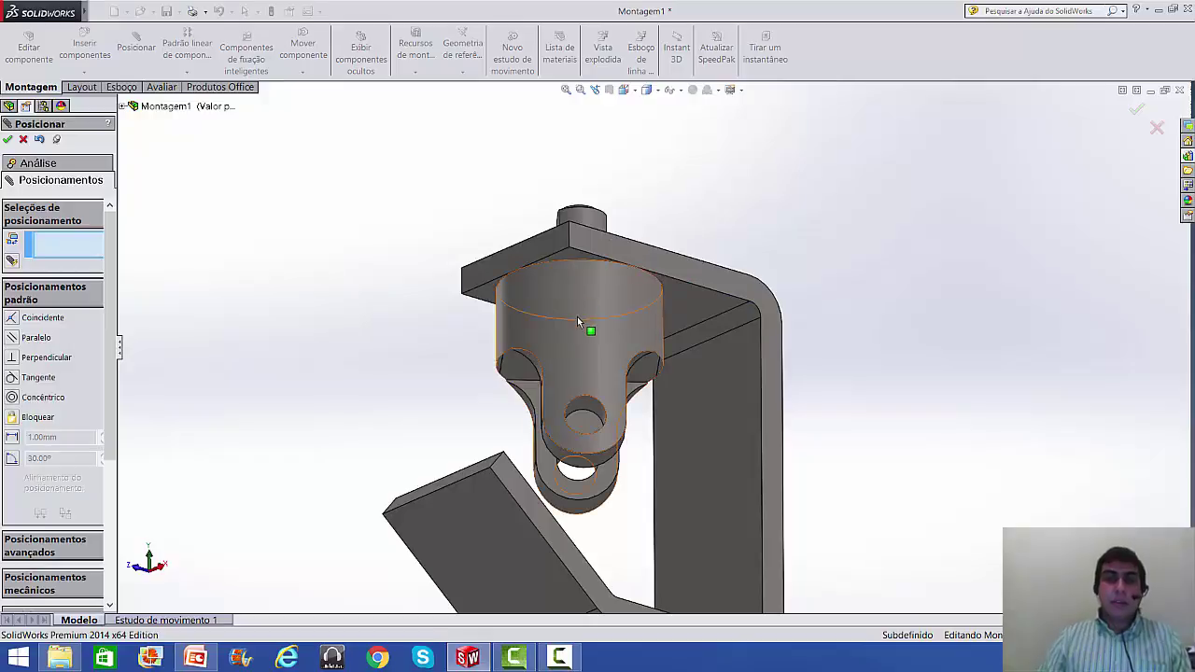
# - Swing the fork around its shaft to a new angle
pyautogui.moveTo(581, 327); pyautogui.dragTo(581, 369)
pyautogui.moveTo(581, 368); pyautogui.dragTo(574, 435, button='middle')
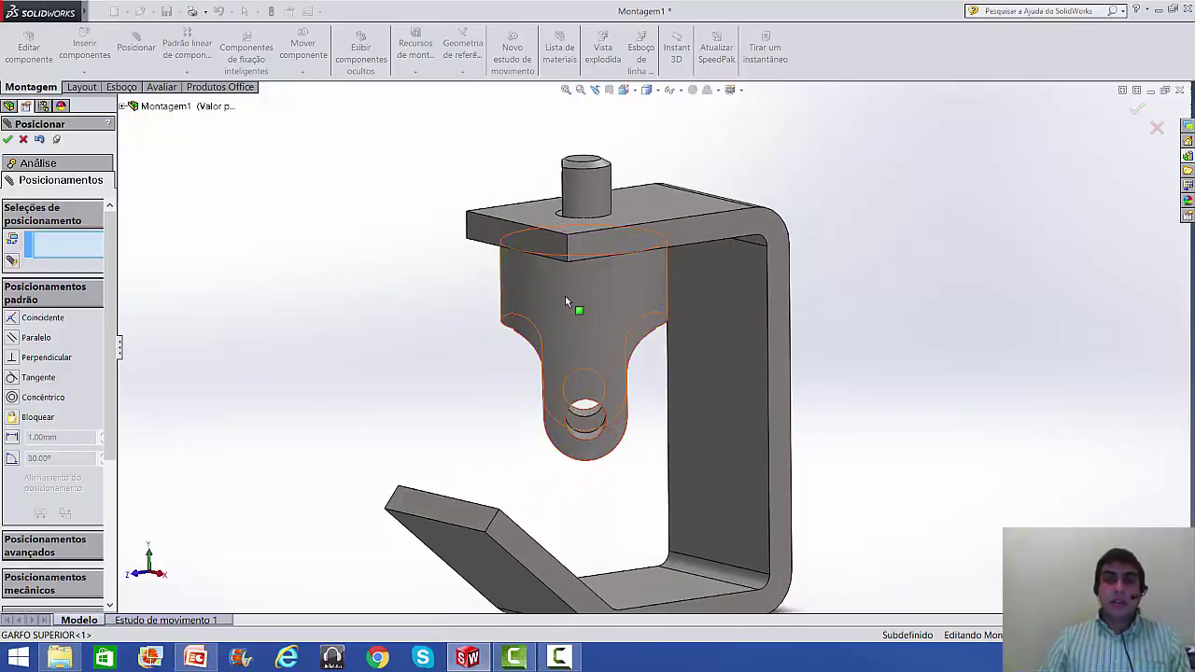
pyautogui.click(562, 307)
pyautogui.moveTo(561, 307); pyautogui.dragTo(605, 273)
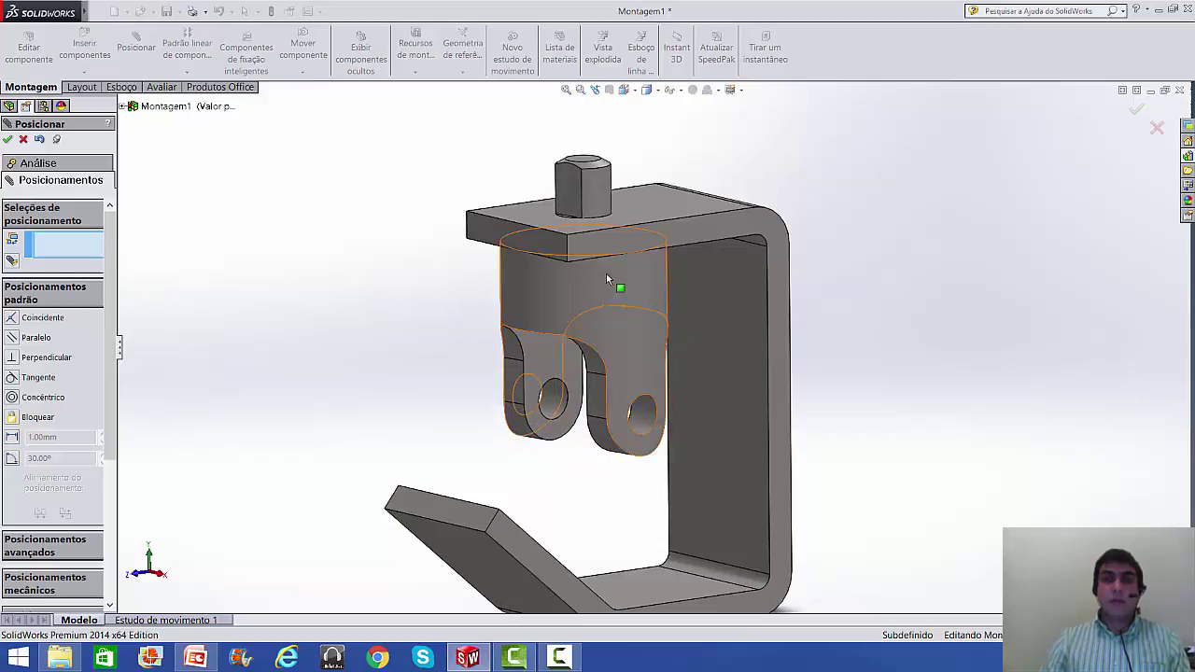
# - Cancel the over-defining tangent mate (plate's lower face to fork's curved face) and confirm the fork still moves
pyautogui.moveTo(486, 264); pyautogui.dragTo(501, 250, button='middle')
pyautogui.click(502, 252)
pyautogui.moveTo(483, 176); pyautogui.dragTo(460, 242, button='middle')
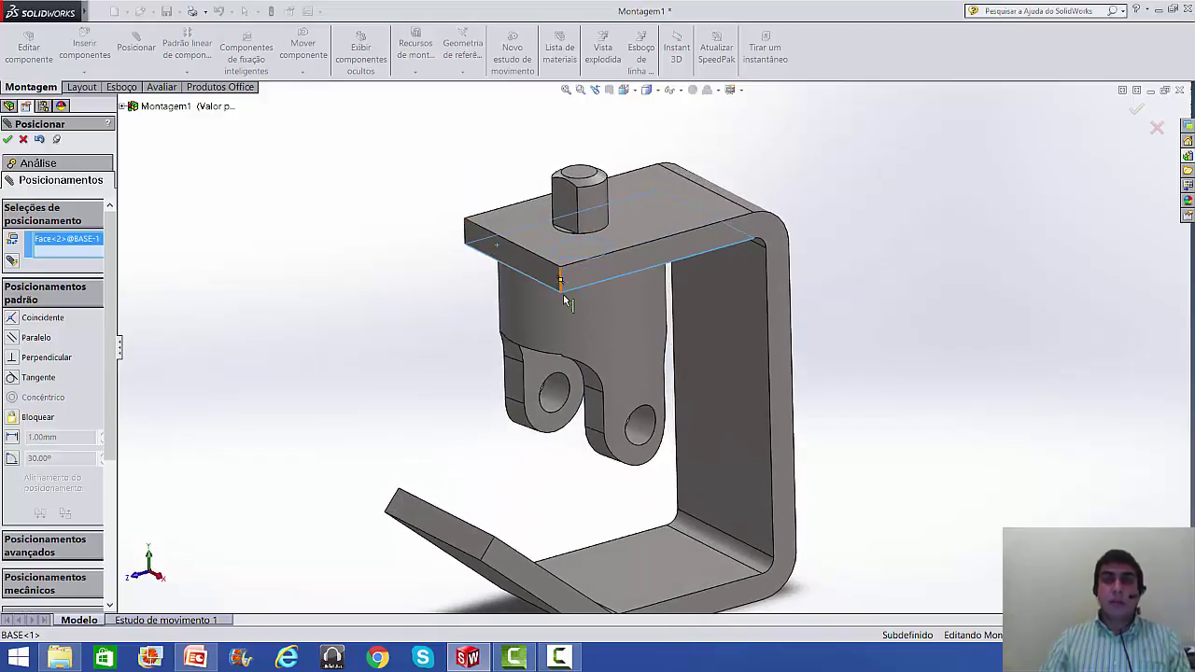
pyautogui.click(565, 328)
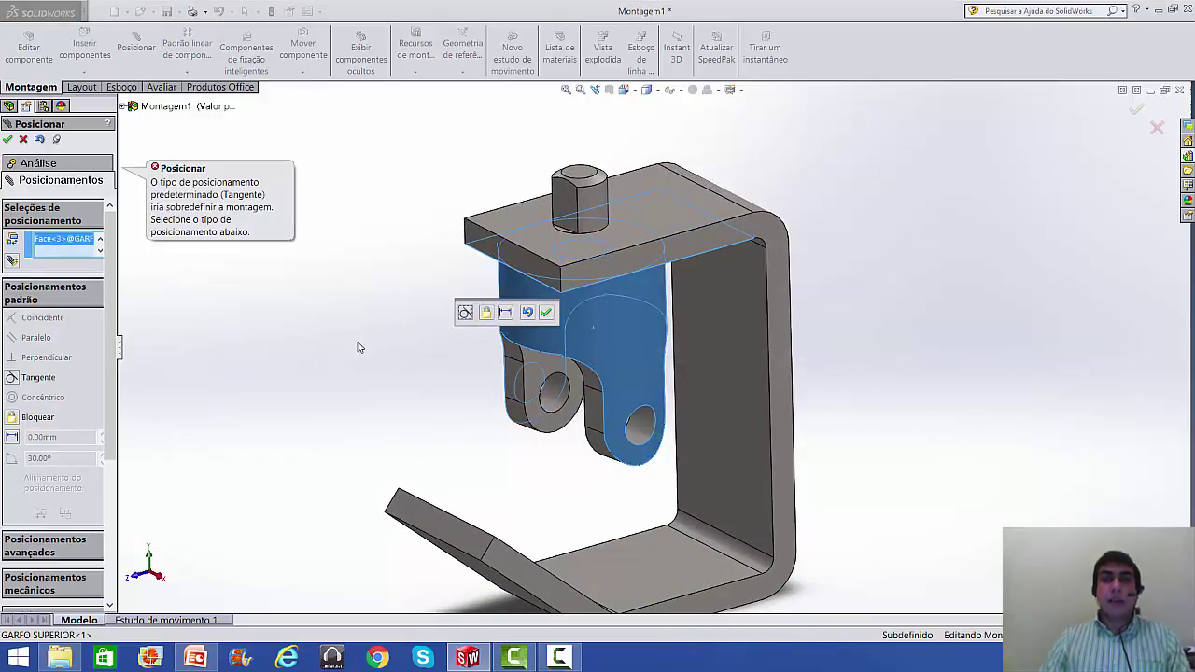
pyautogui.press('Escape')
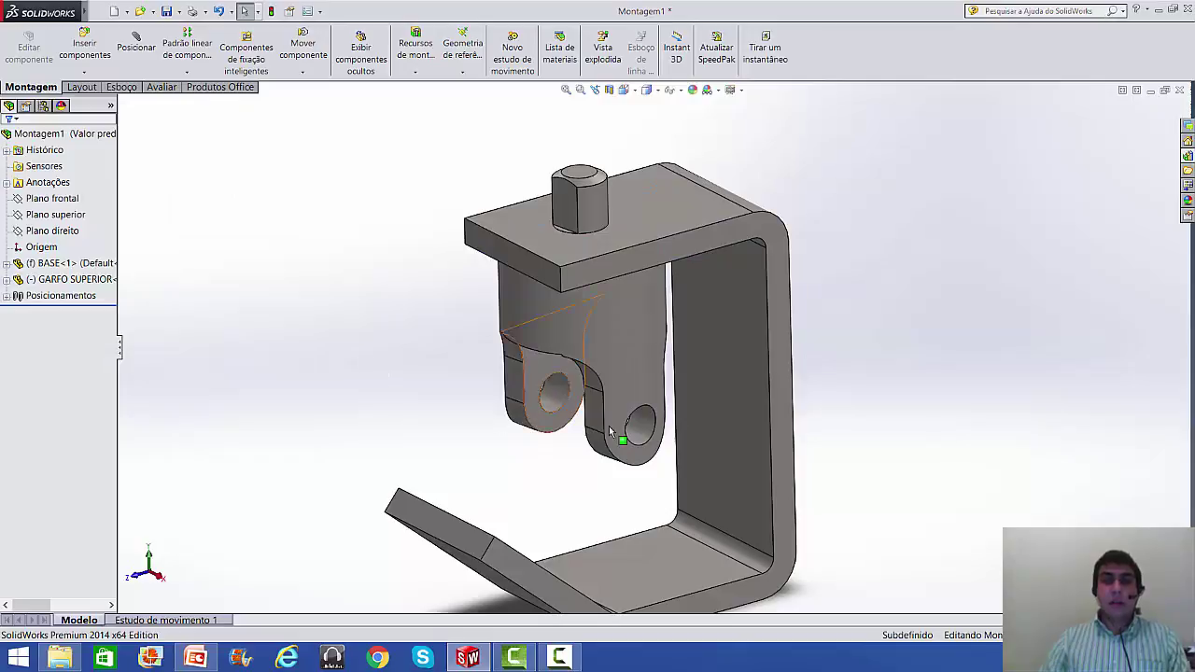
pyautogui.moveTo(621, 345); pyautogui.dragTo(612, 338)
pyautogui.click(481, 355)
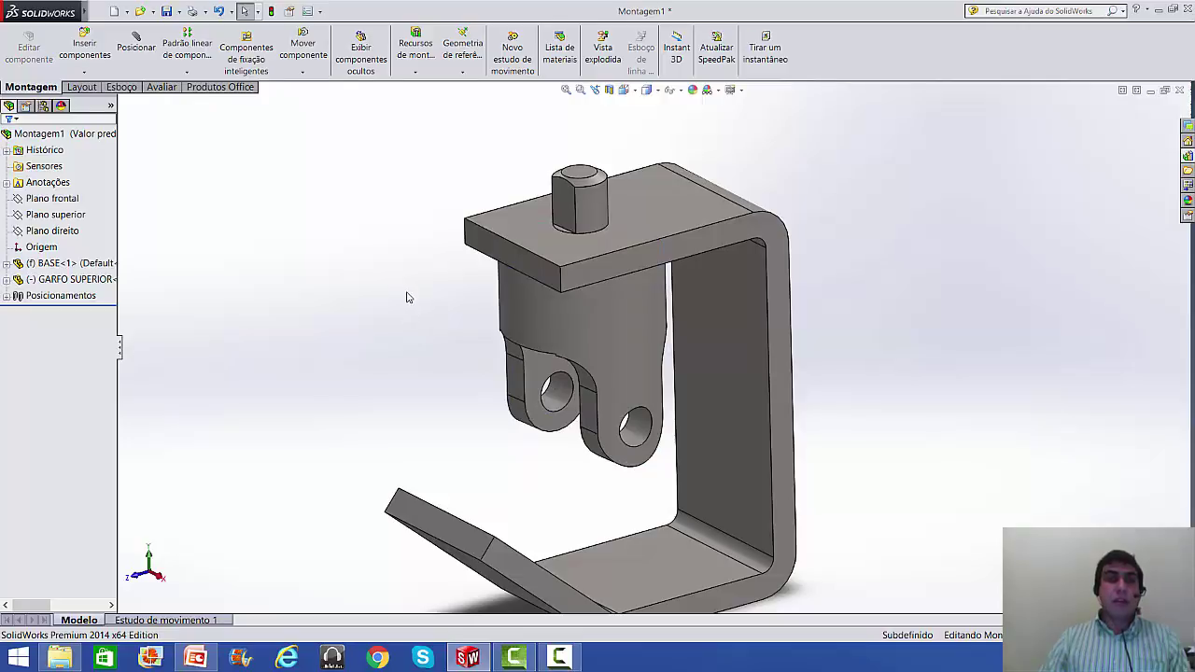
# - Insert CUBO.SLDPRT and place the cube beside the bracket
pyautogui.click(91, 42)
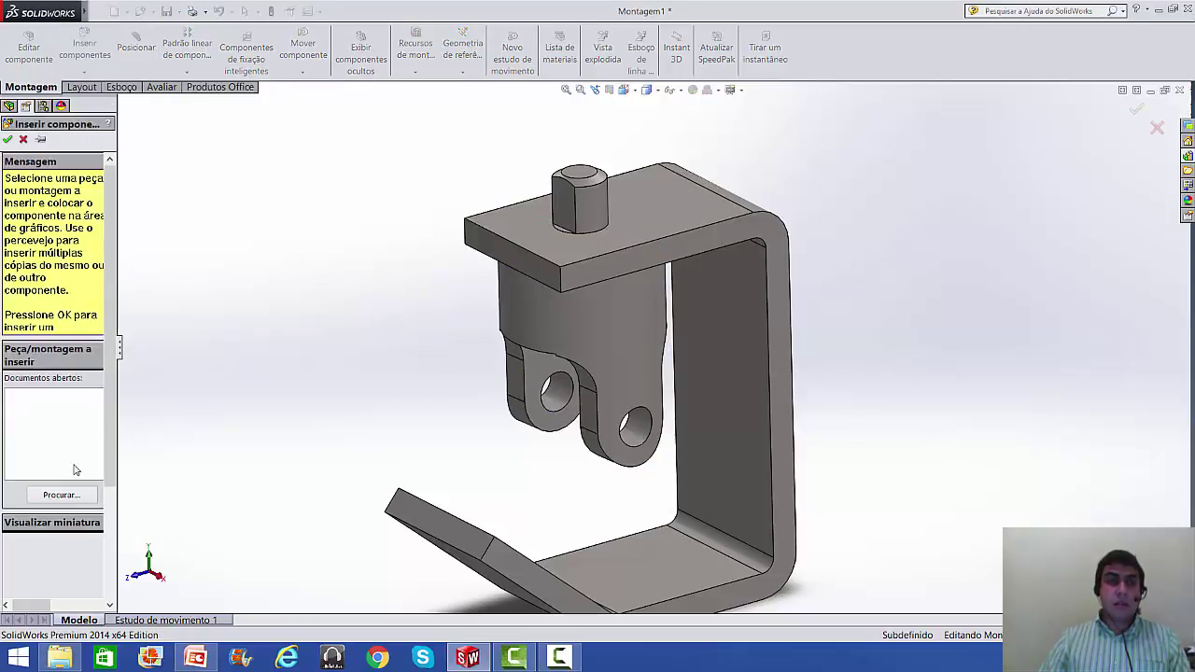
pyautogui.click(64, 496)
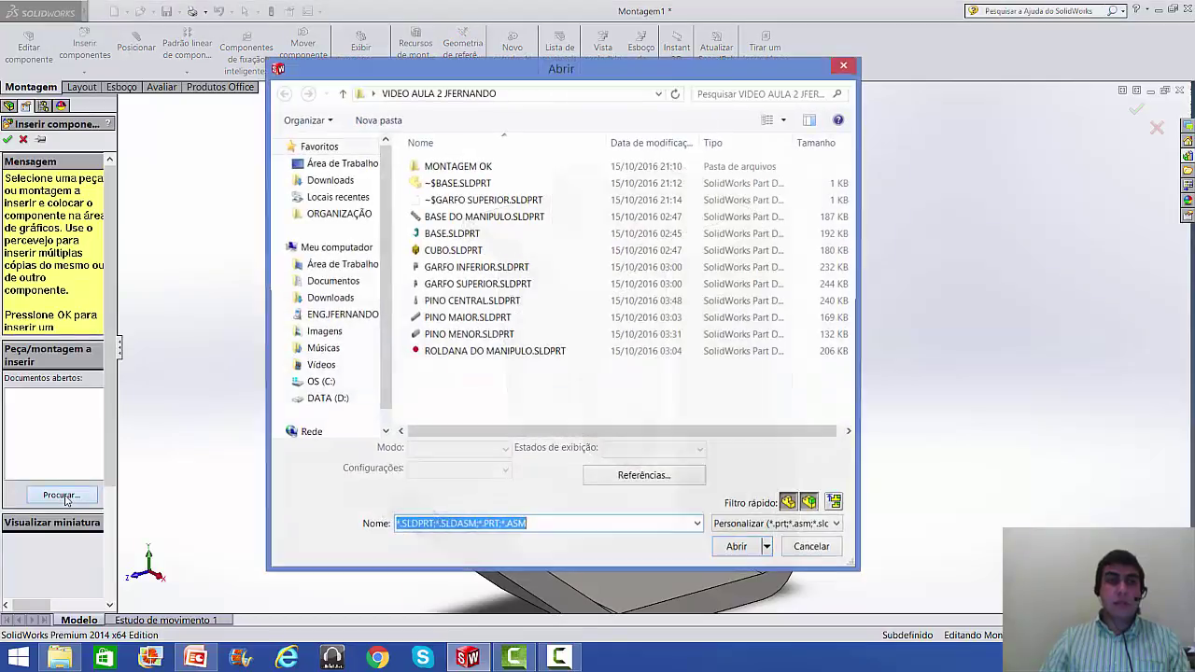
pyautogui.click(429, 250)
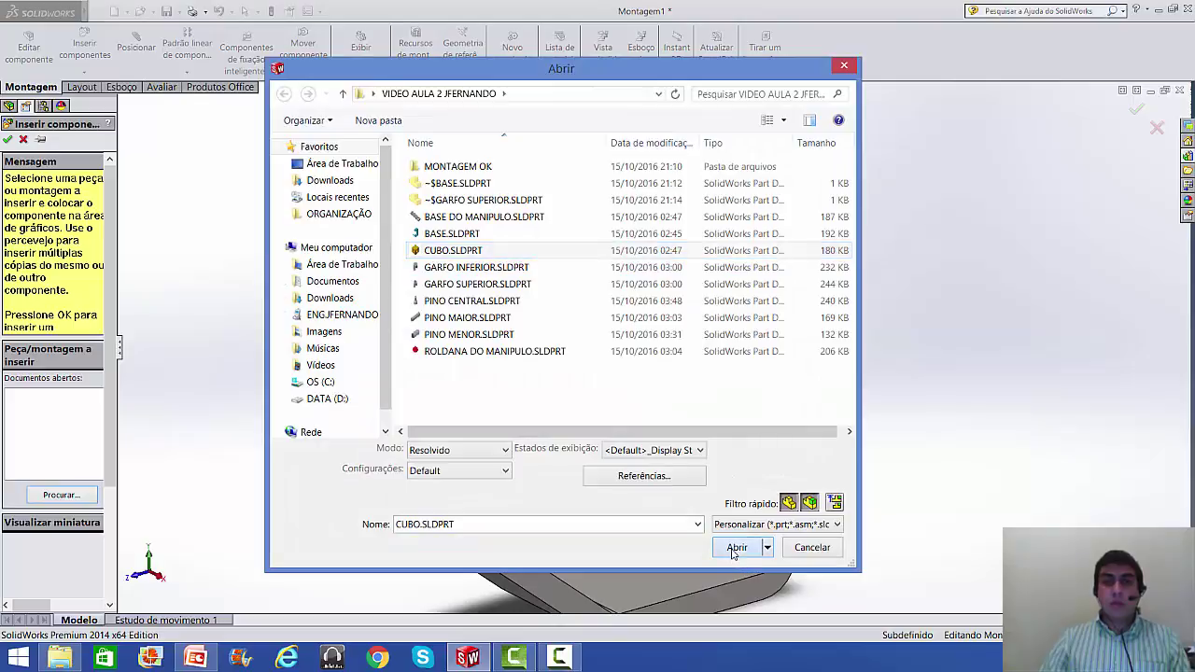
pyautogui.click(733, 551)
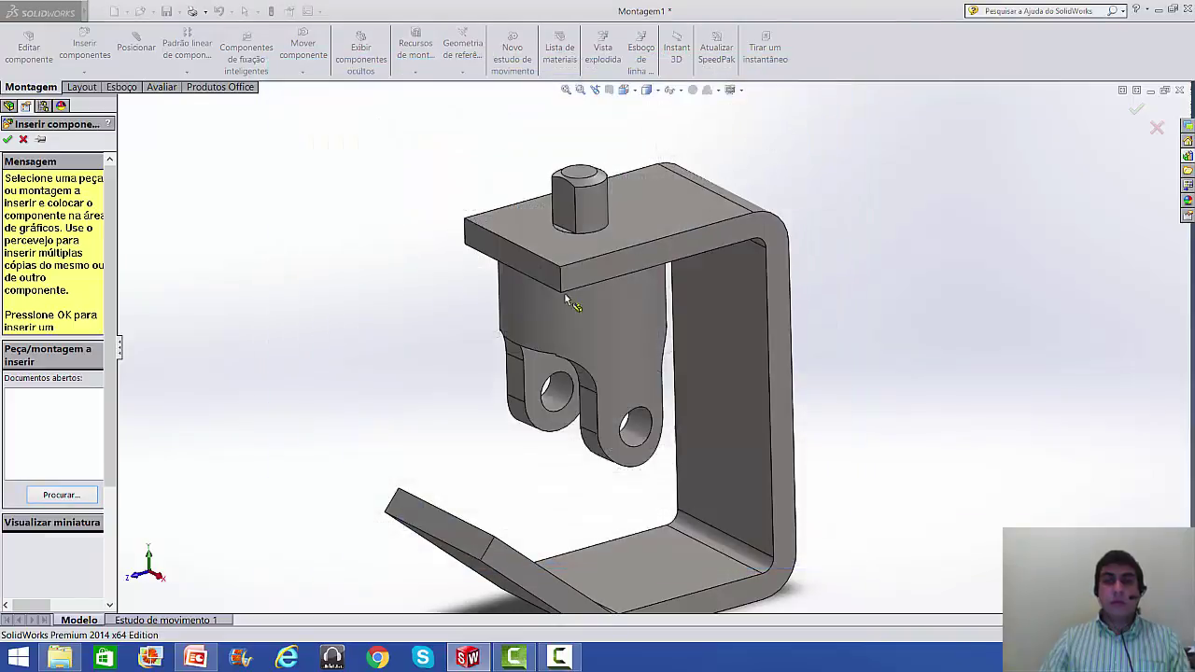
pyautogui.click(335, 421)
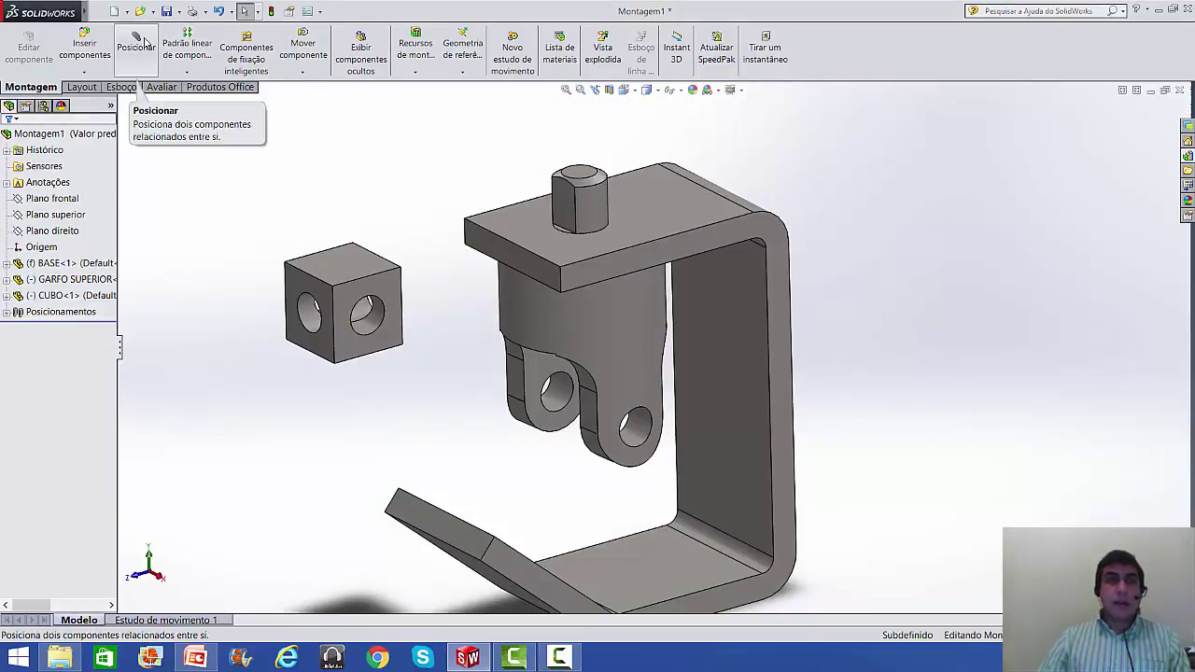
pyautogui.moveTo(486, 371); pyautogui.dragTo(526, 280, button='middle')
pyautogui.scroll(-2, 526, 276)
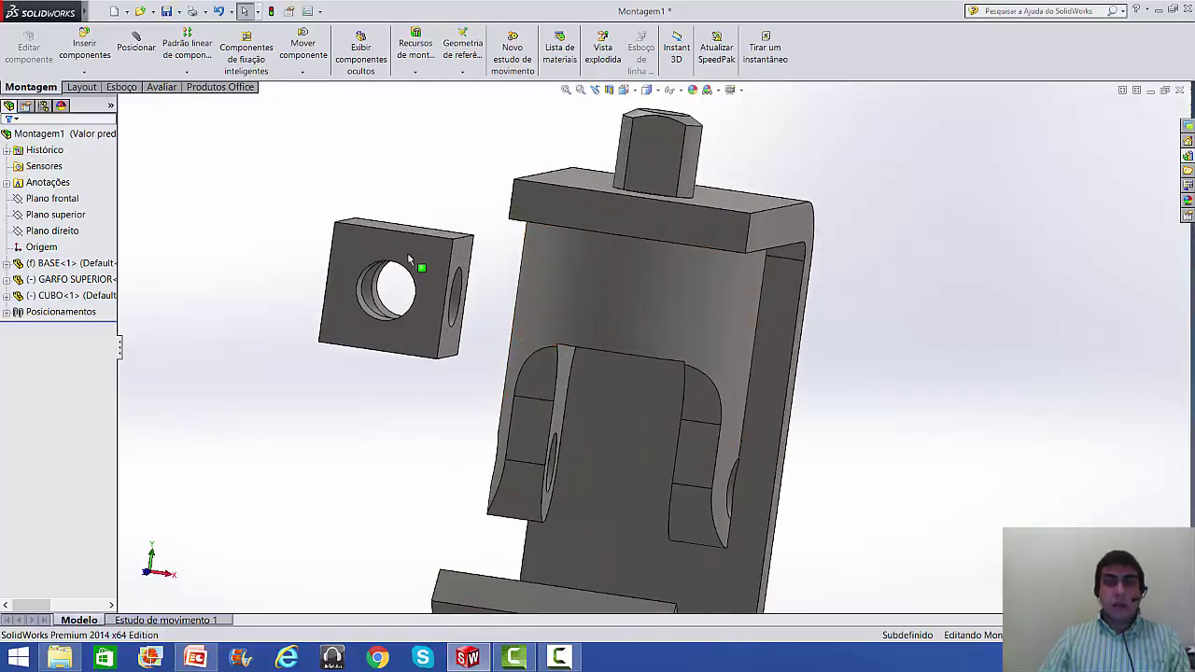
pyautogui.click(406, 236)
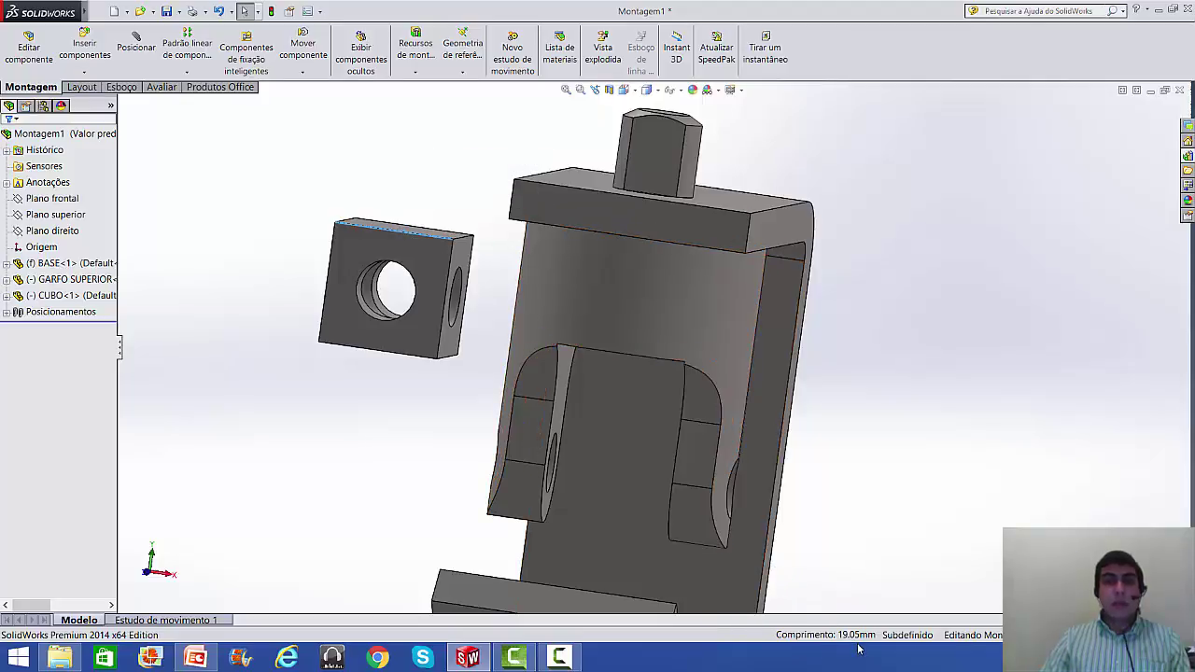
pyautogui.click(402, 420)
pyautogui.moveTo(401, 421); pyautogui.dragTo(370, 410, button='middle')
pyautogui.click(556, 404)
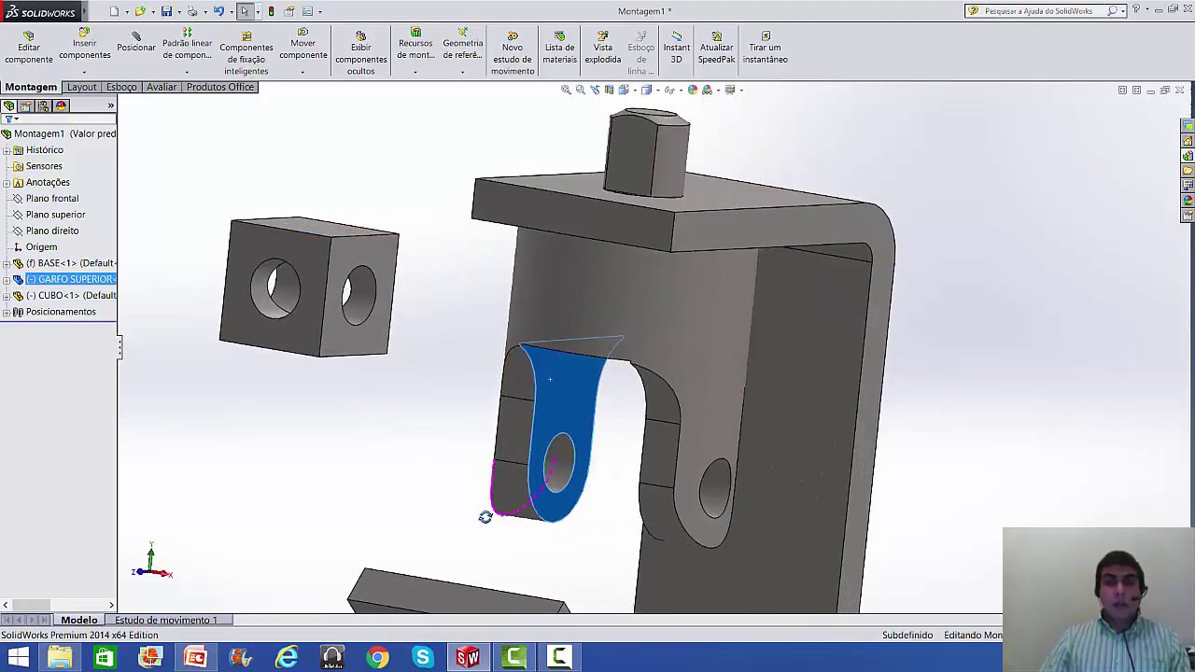
pyautogui.moveTo(486, 512); pyautogui.dragTo(552, 499, button='middle')
pyautogui.click(679, 406)
pyautogui.moveTo(680, 406); pyautogui.dragTo(766, 386, button='middle')
pyautogui.click(765, 386)
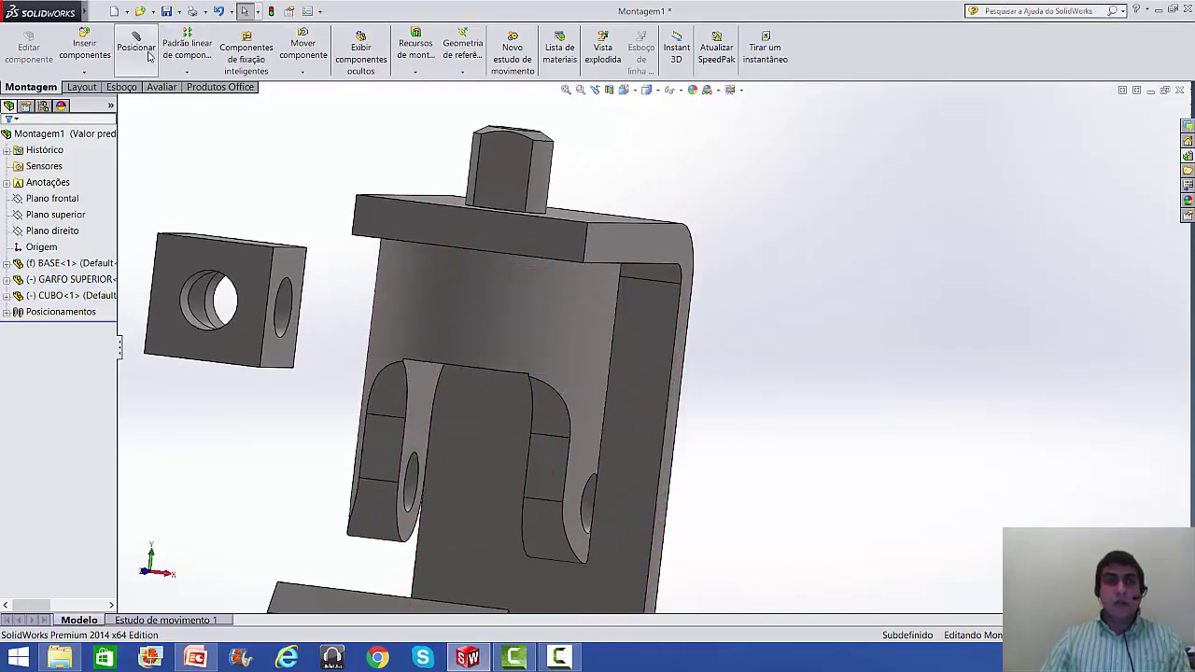
pyautogui.click(280, 270)
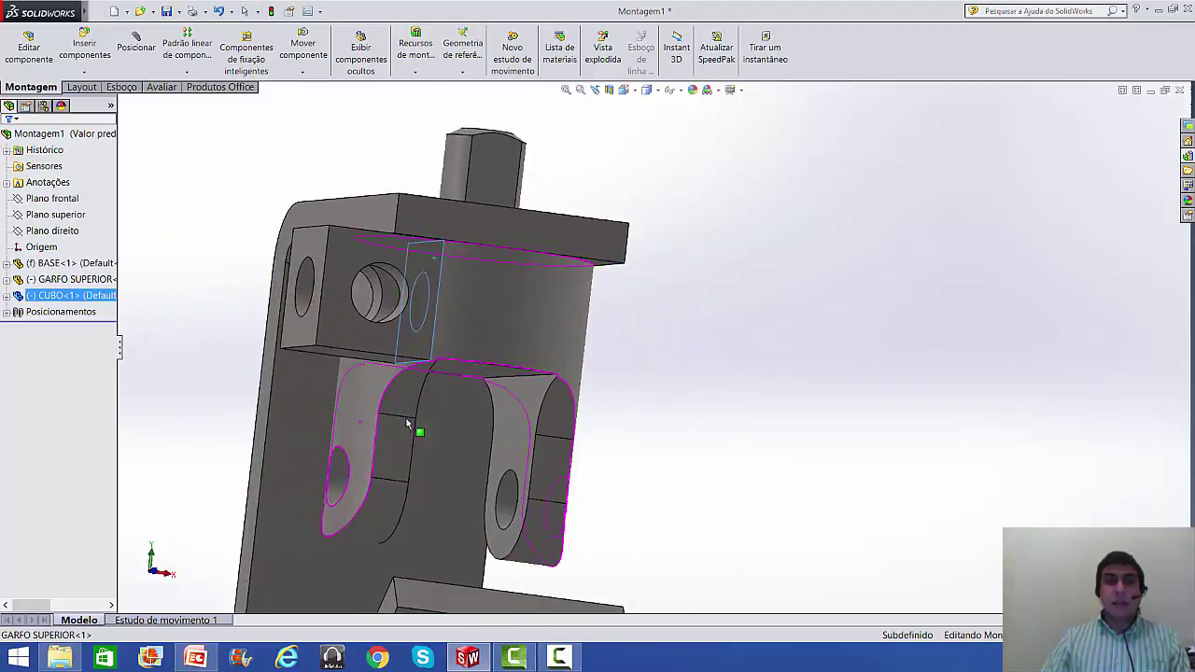
pyautogui.click(514, 441)
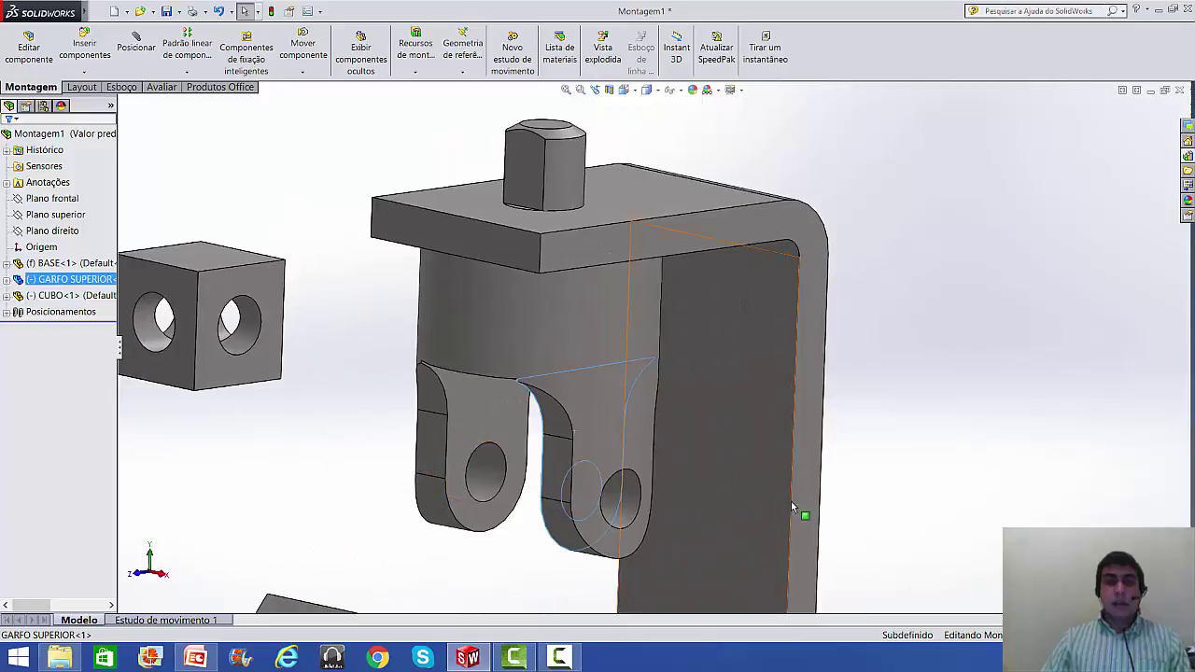
pyautogui.click(791, 504)
pyautogui.click(883, 453)
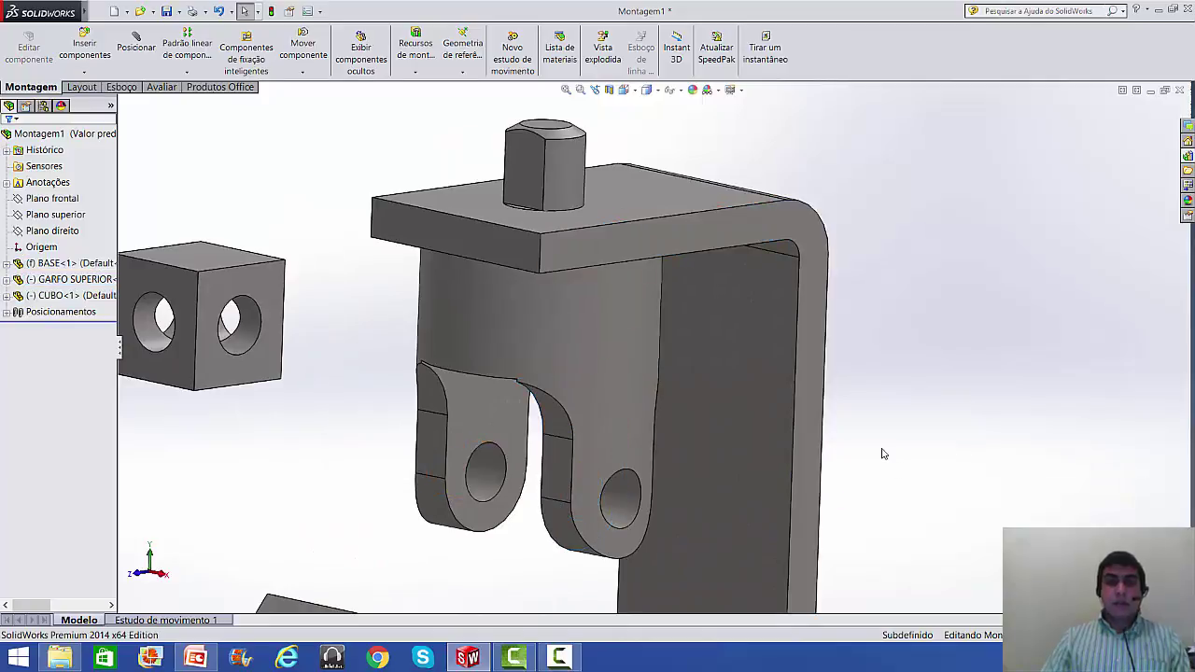
pyautogui.scroll(4, 621, 357)
pyautogui.scroll(-3, 605, 401)
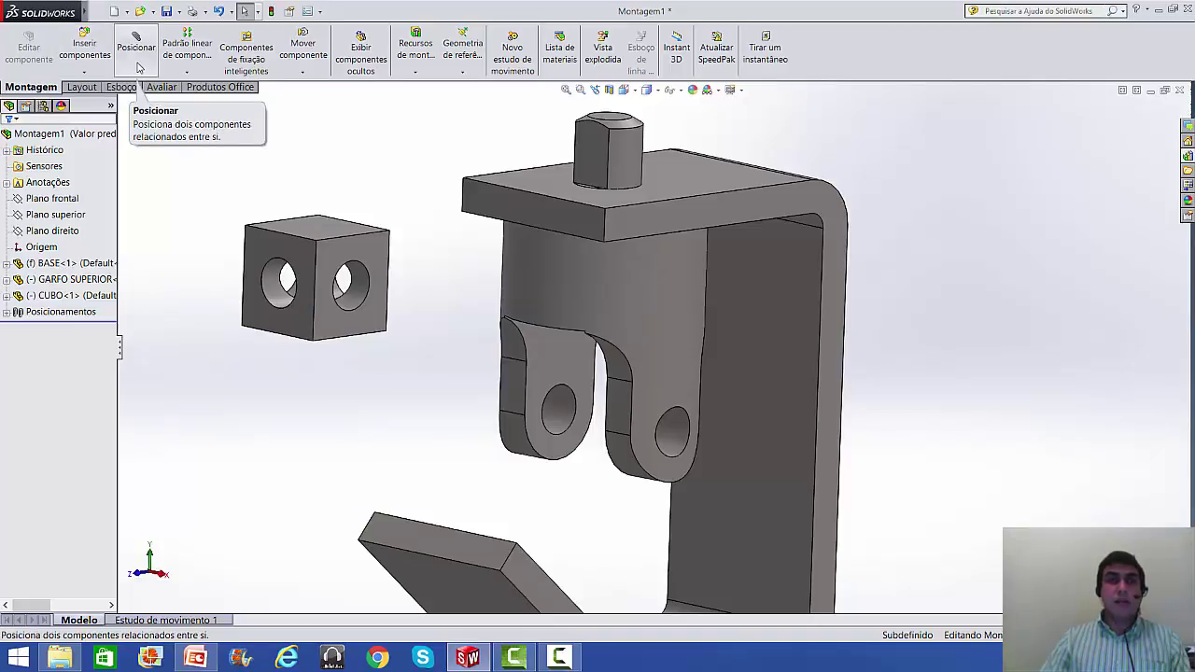
pyautogui.click(138, 67)
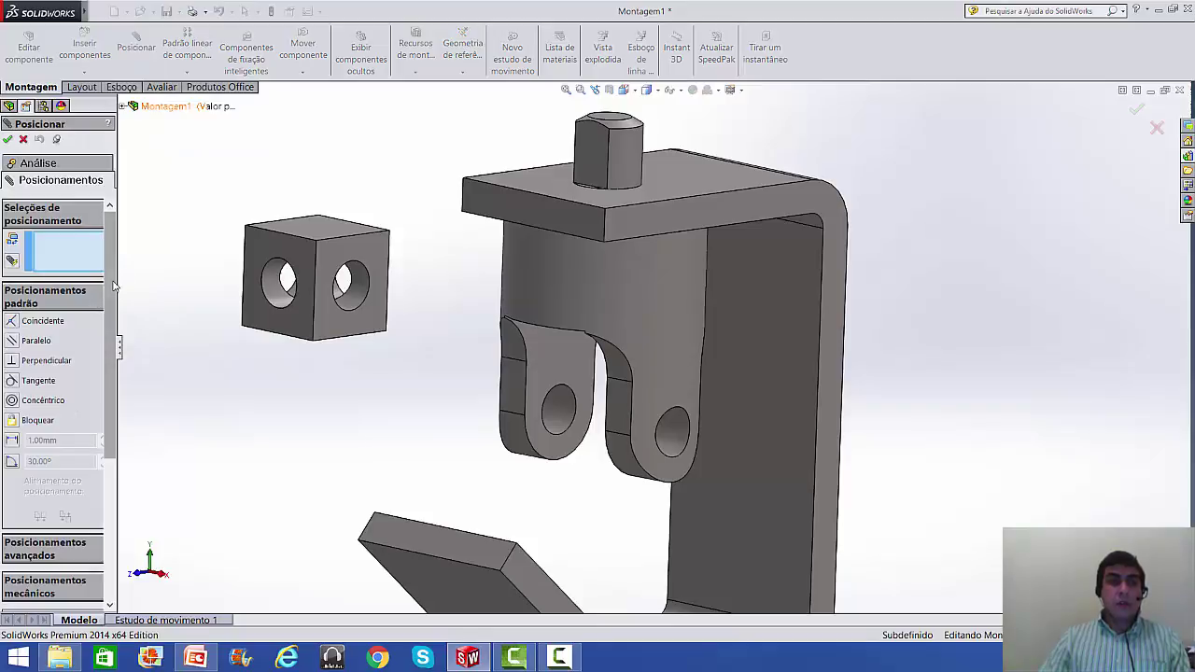
# - Choose the advanced Largura width mate and pick the cube's two opposite side faces
pyautogui.scroll(-5, 106, 284)
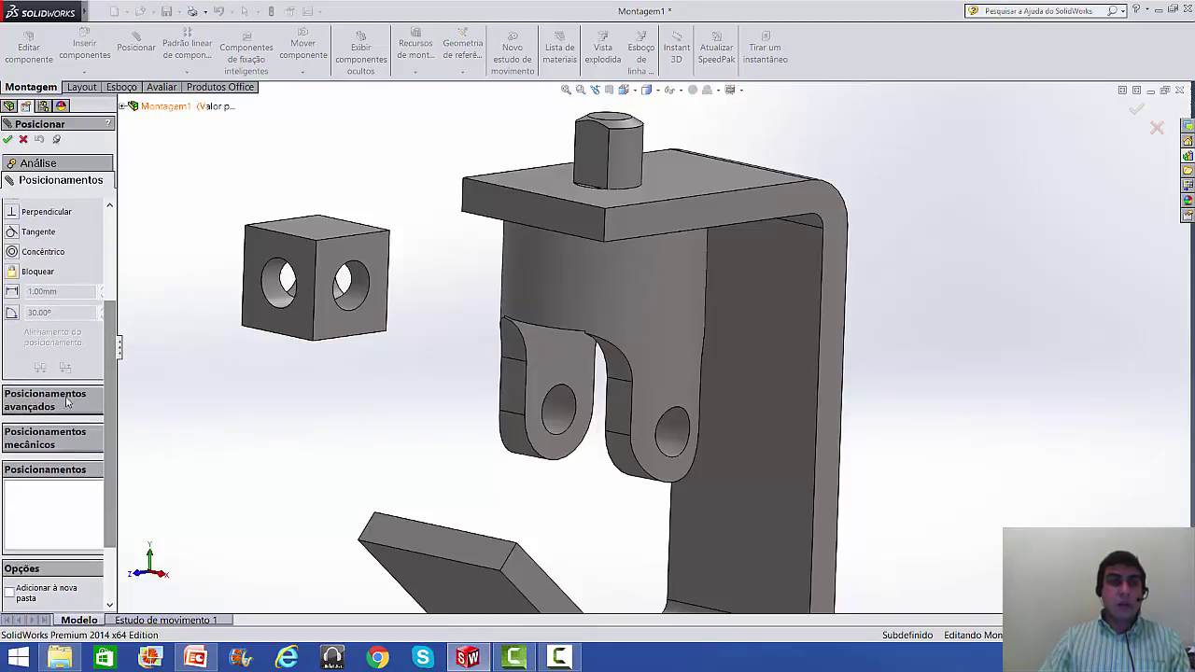
pyautogui.click(63, 401)
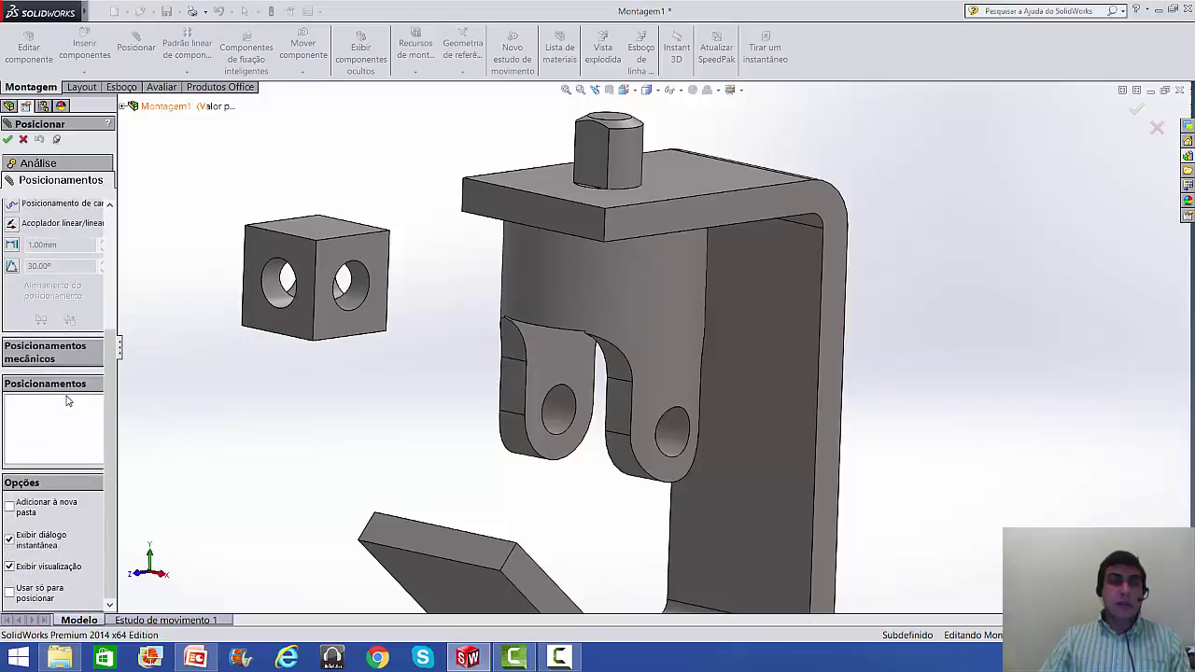
pyautogui.scroll(5, 102, 291)
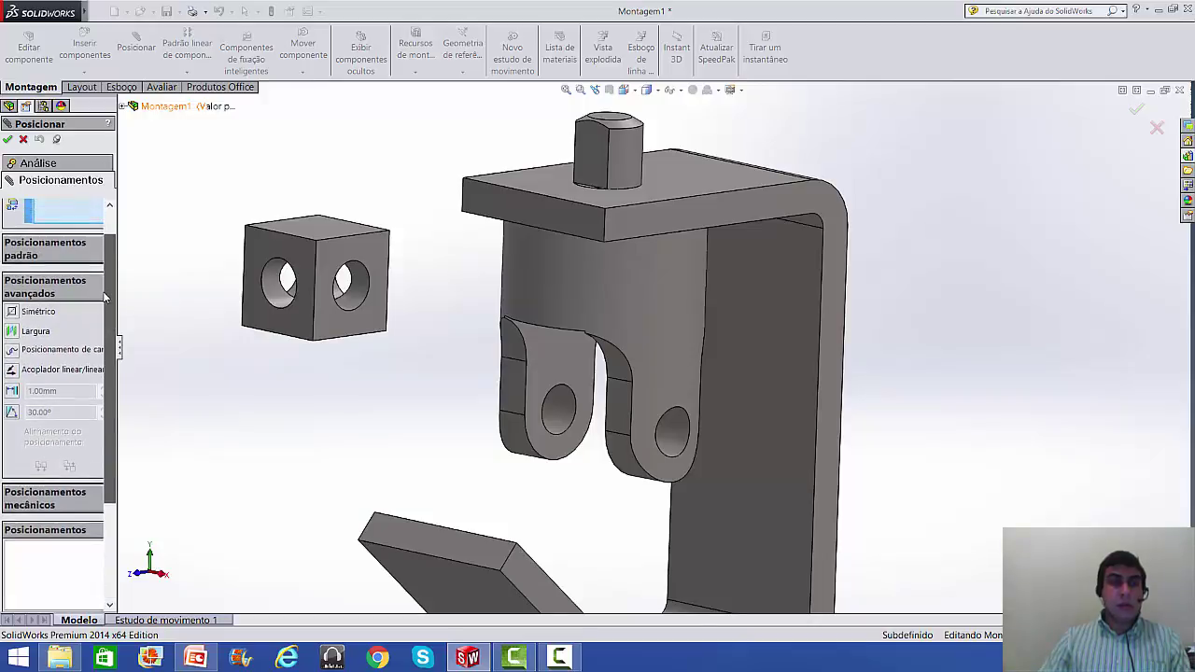
pyautogui.scroll(1, 103, 291)
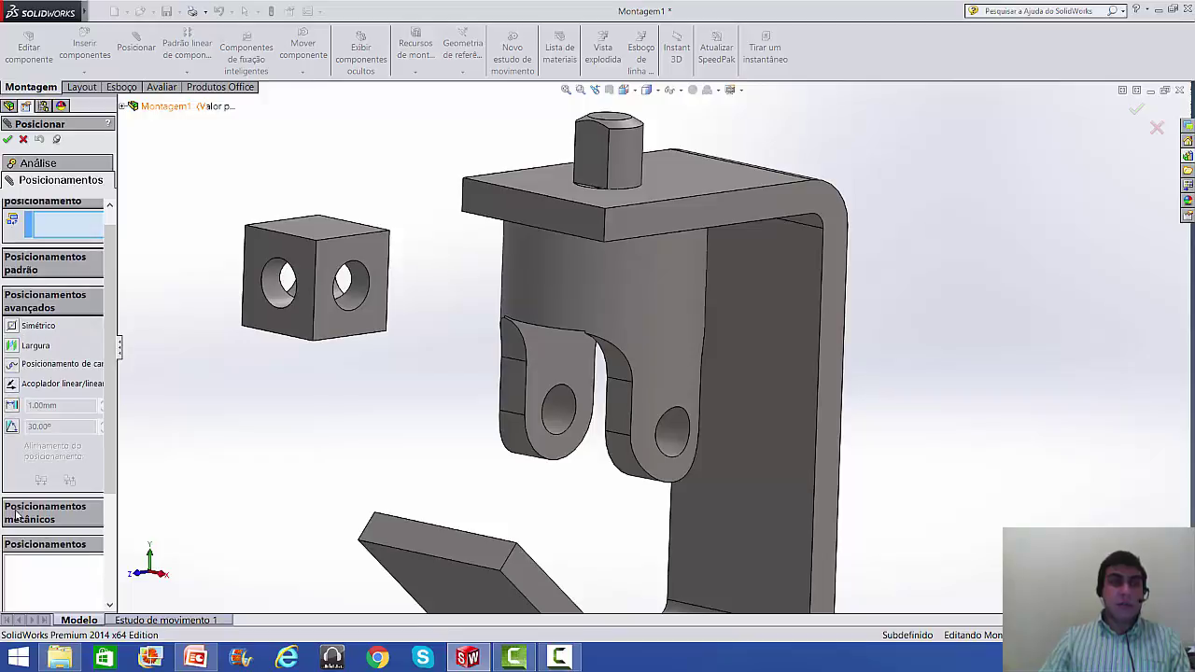
pyautogui.click(13, 347)
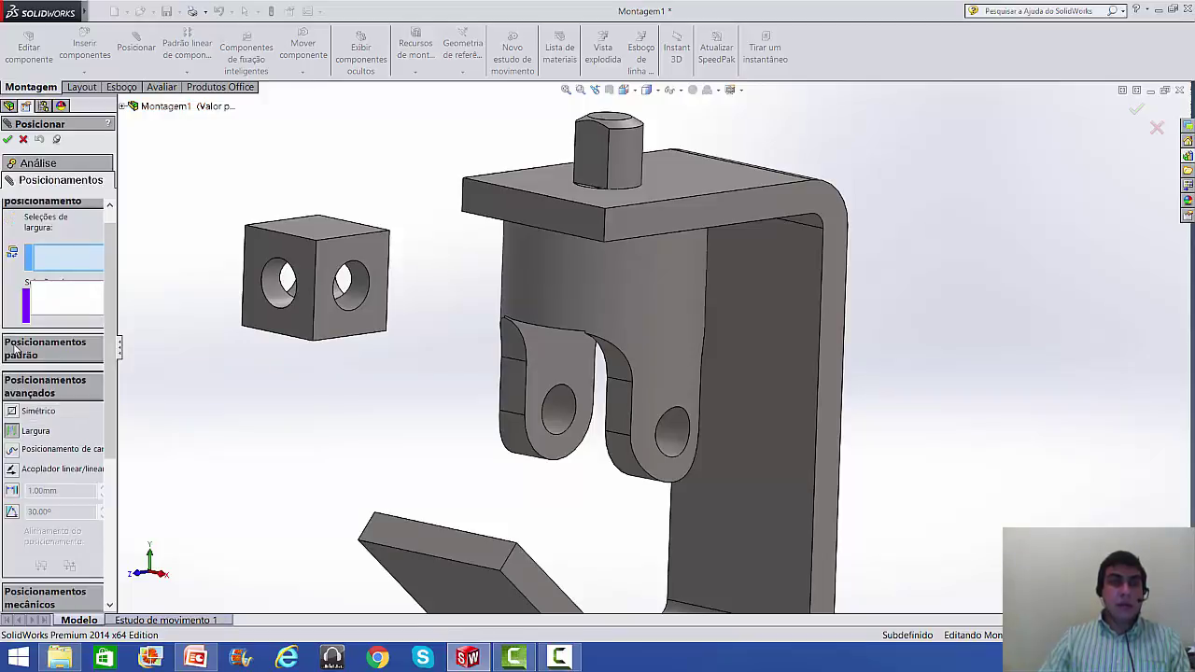
pyautogui.click(377, 246)
pyautogui.moveTo(292, 181); pyautogui.dragTo(382, 248, button='middle')
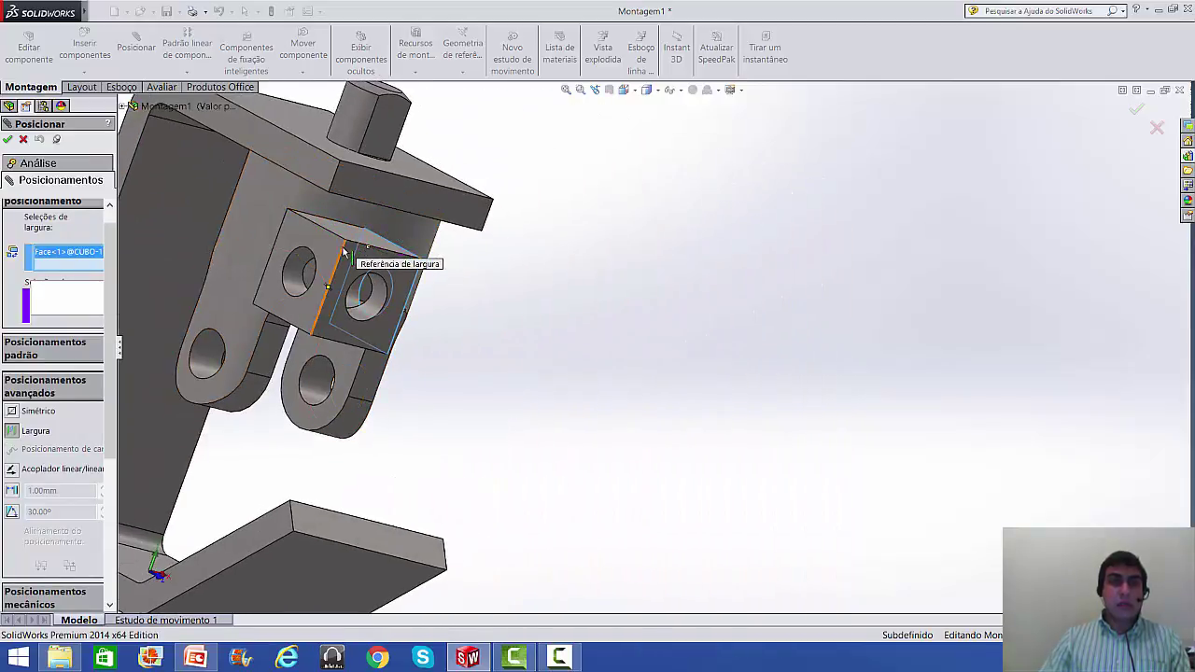
pyautogui.click(342, 255)
# - Add both fork lug faces and confirm, centring the cube between the lugs
pyautogui.moveTo(531, 307); pyautogui.dragTo(432, 270, button='middle')
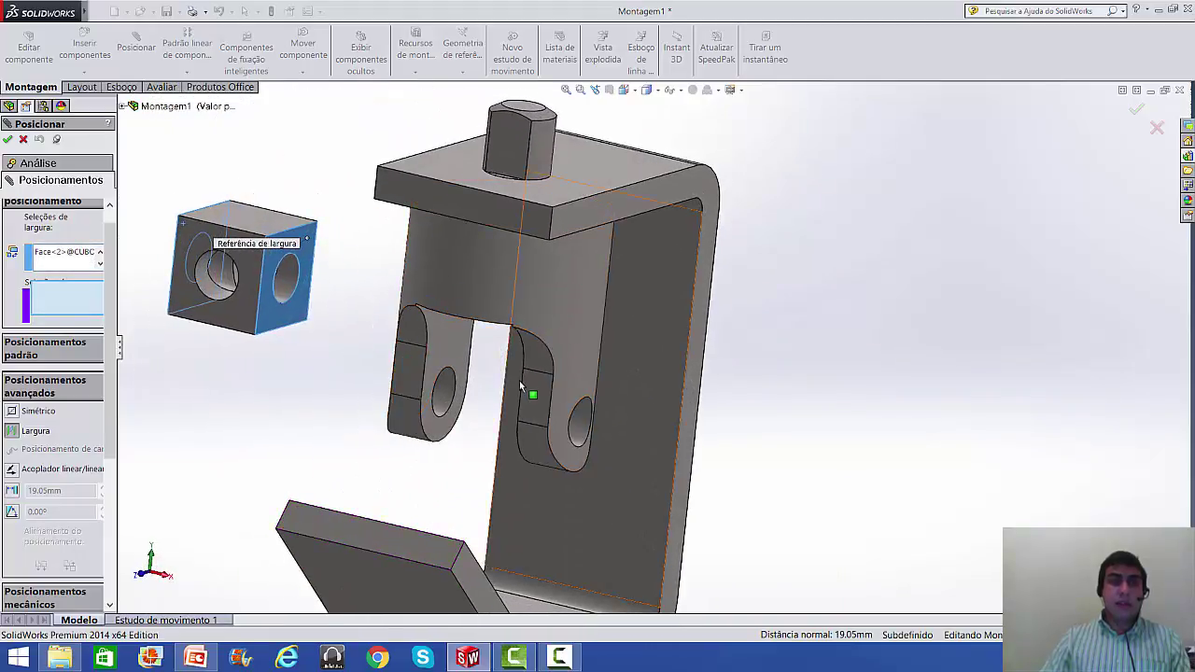
pyautogui.scroll(-5, 519, 384)
pyautogui.click(446, 322)
pyautogui.scroll(5, 467, 328)
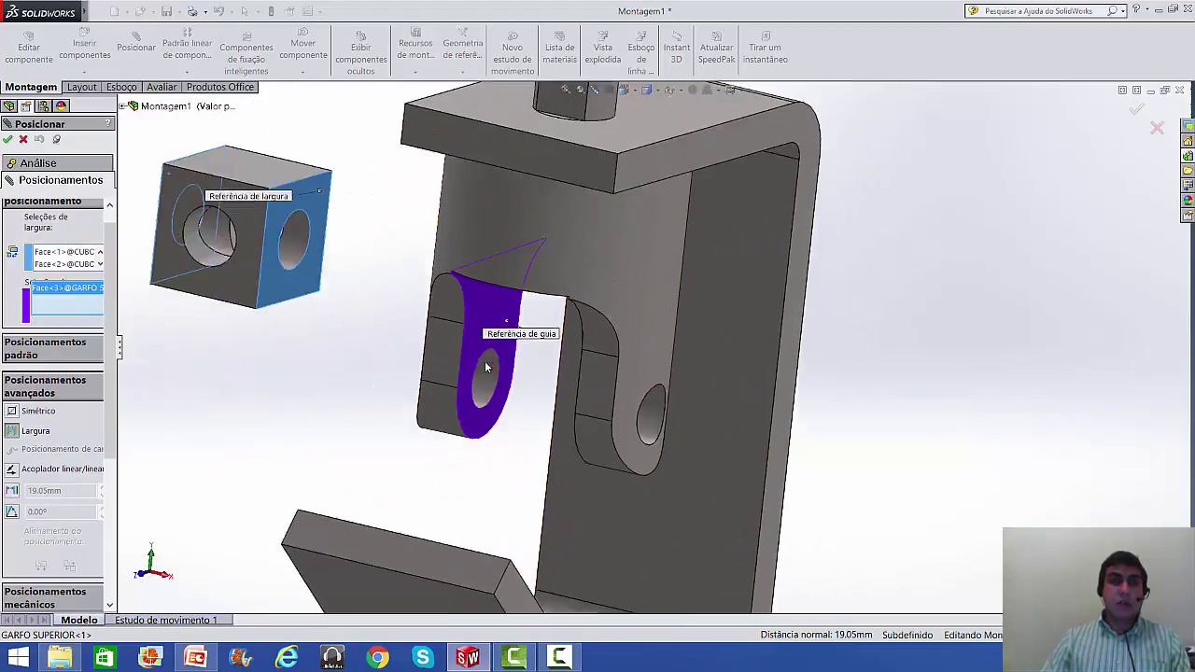
pyautogui.moveTo(495, 359); pyautogui.dragTo(564, 349, button='middle')
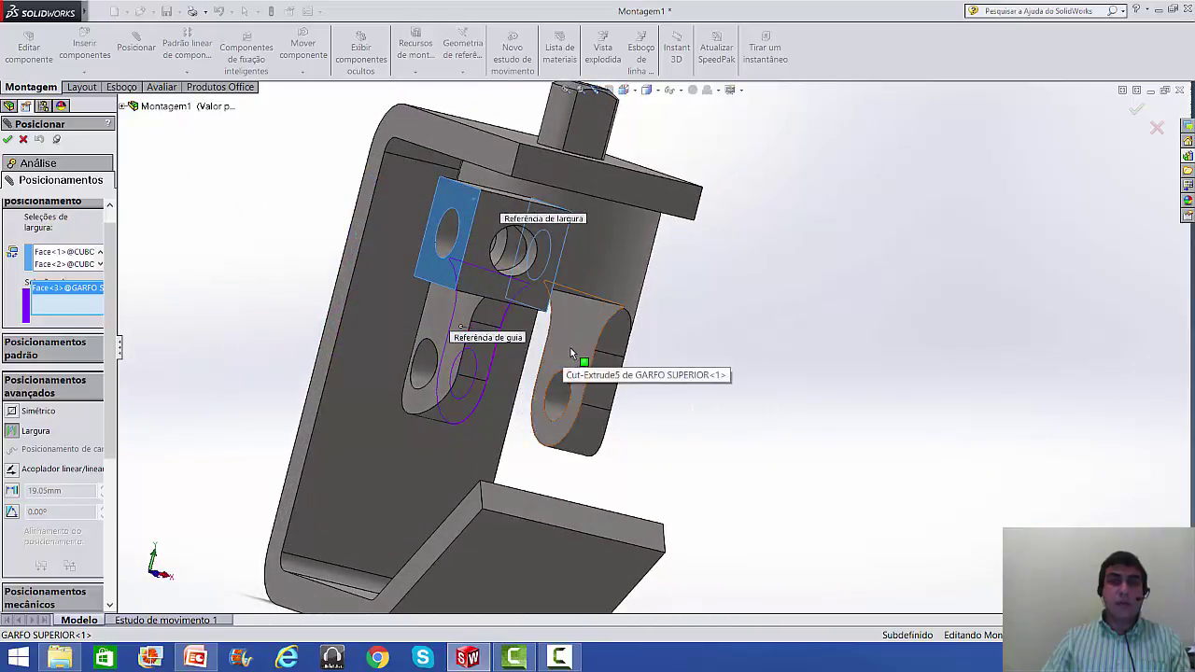
pyautogui.click(575, 348)
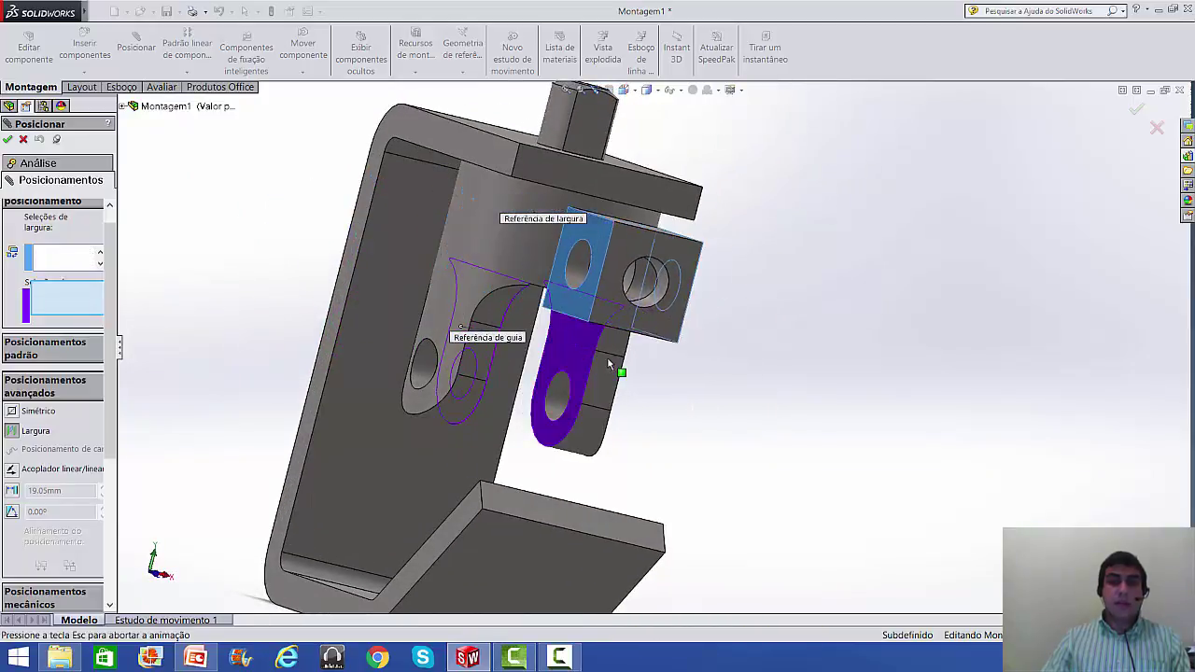
pyautogui.moveTo(666, 386)
pyautogui.mouseDown(button='middle')
pyautogui.moveTo(609, 377)
pyautogui.moveTo(568, 414)
pyautogui.moveTo(608, 368)
pyautogui.moveTo(648, 376)
pyautogui.mouseUp(button='middle')
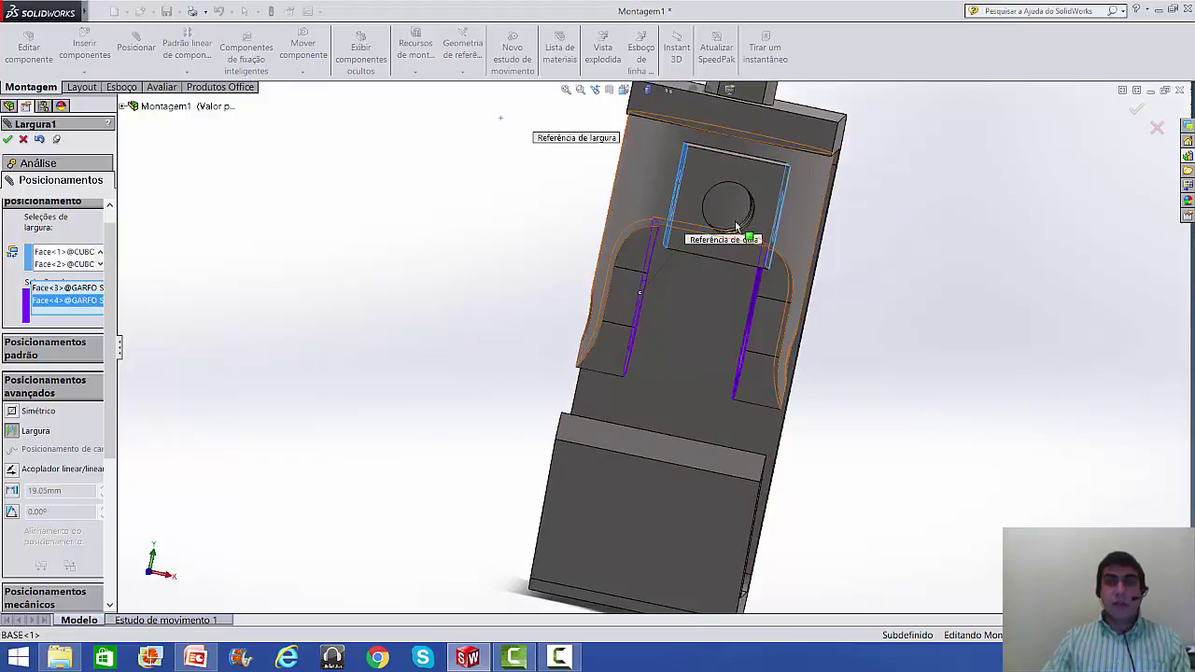
pyautogui.moveTo(872, 253); pyautogui.dragTo(831, 266, button='middle')
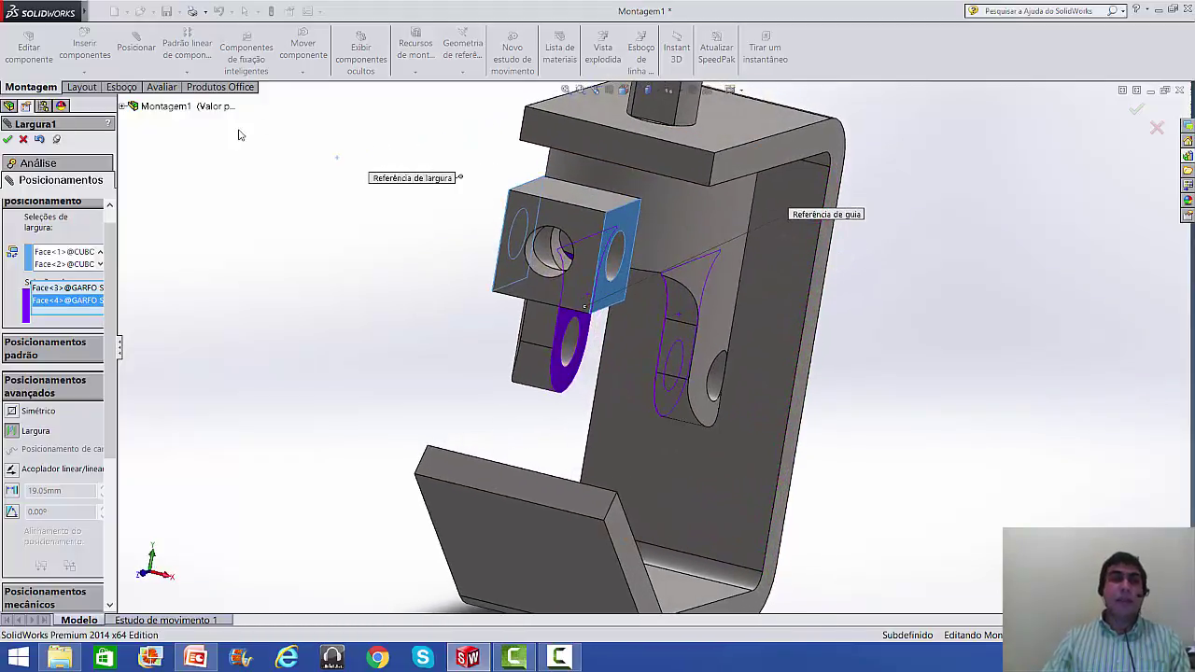
pyautogui.click(8, 140)
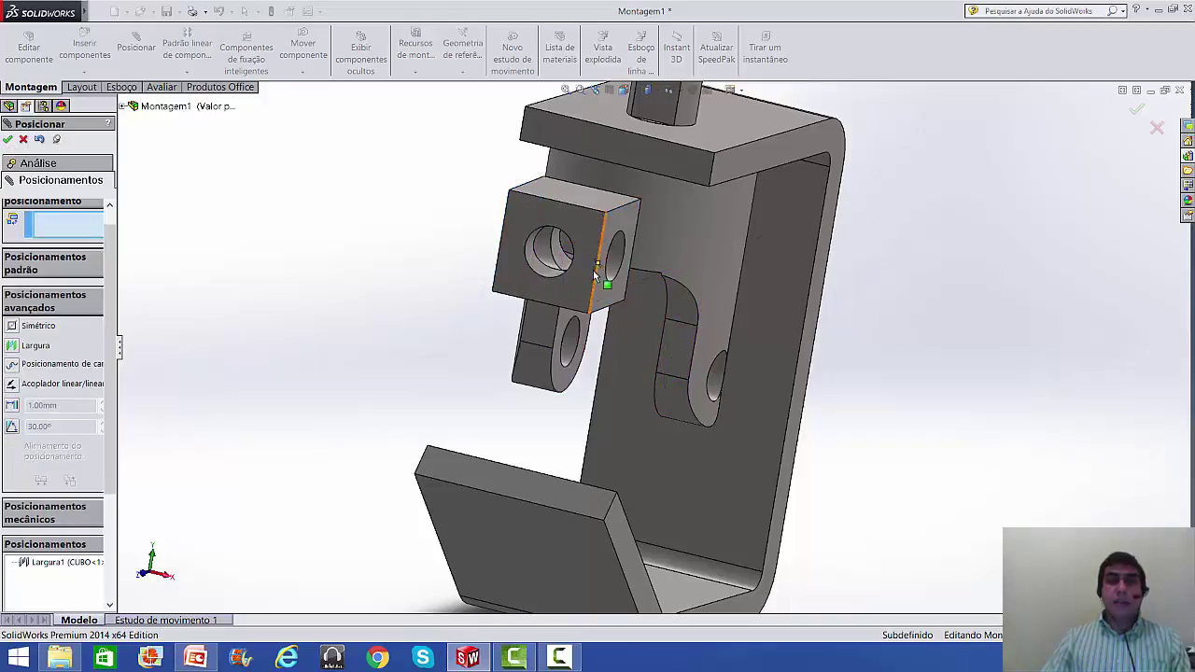
# - Slide the cube down into the fork's slot and reopen the Mate command for new references
pyautogui.moveTo(588, 283); pyautogui.dragTo(495, 338)
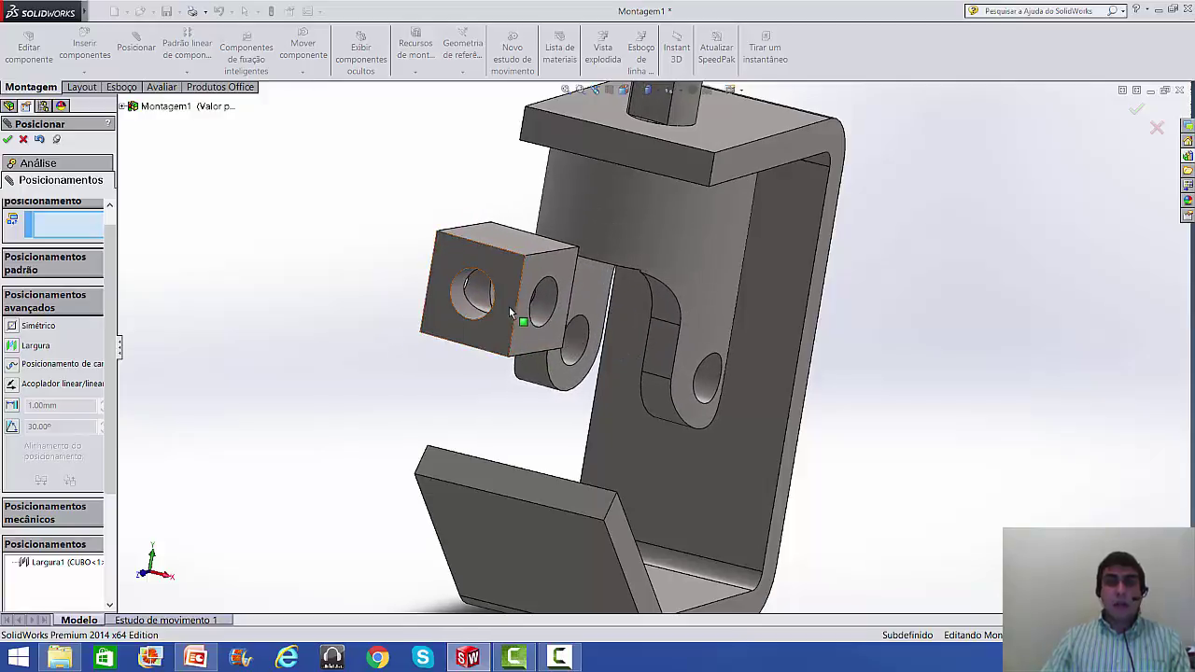
pyautogui.scroll(-2, 673, 399)
pyautogui.scroll(-2, 674, 399)
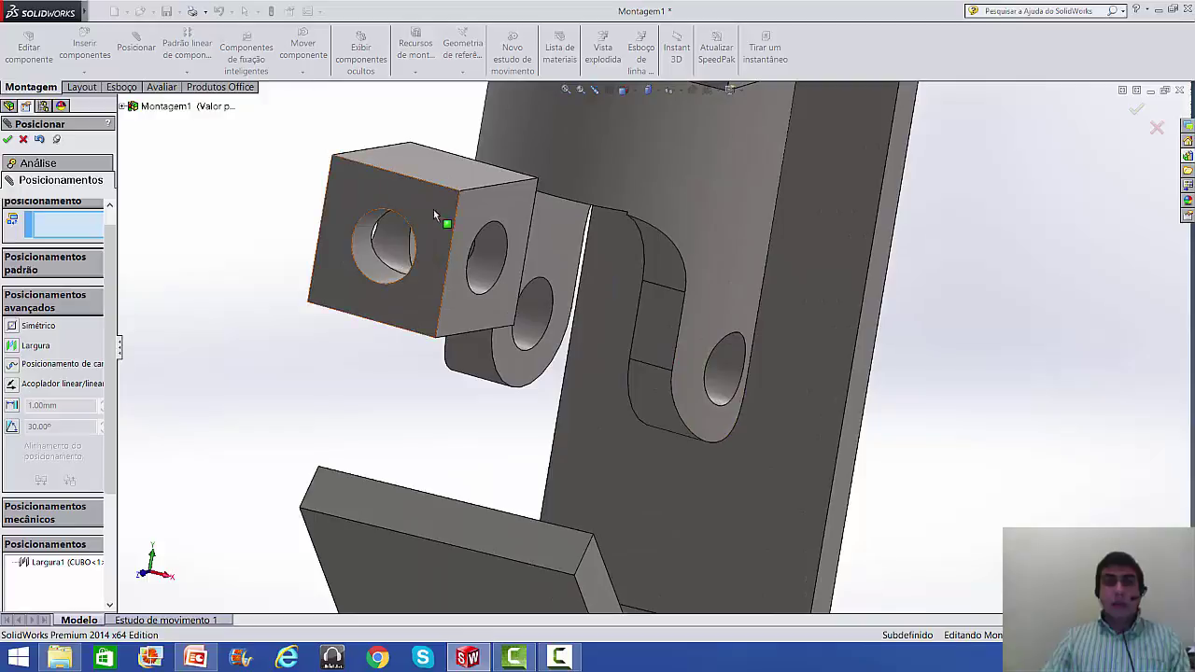
pyautogui.click(492, 265)
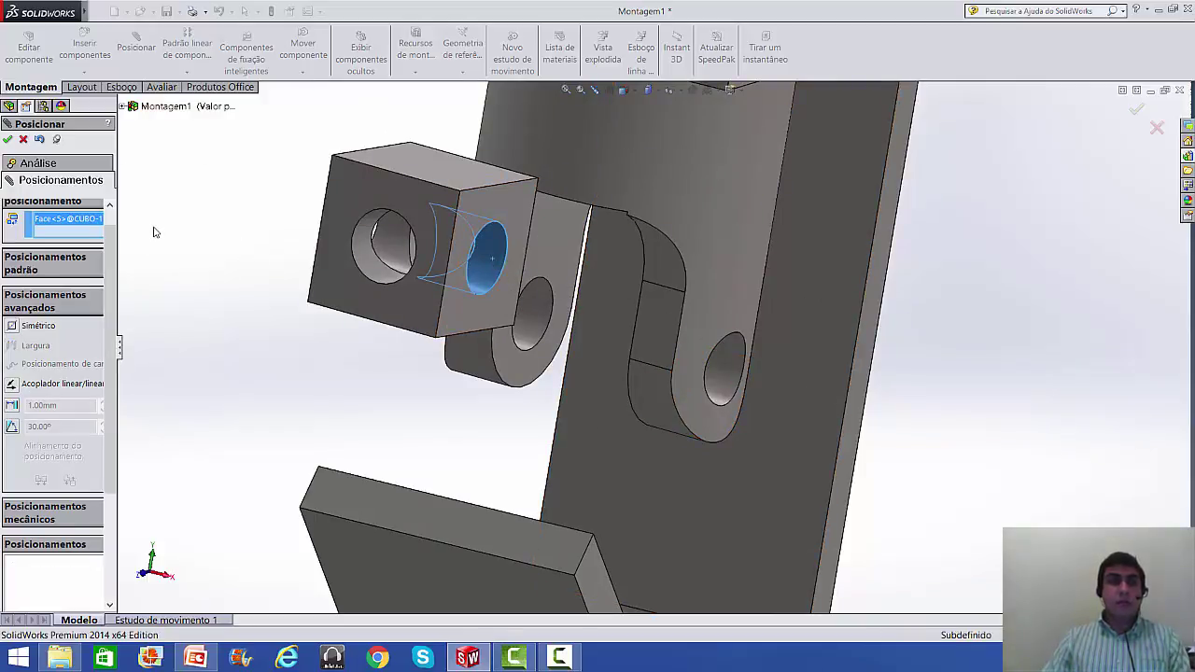
pyautogui.press('Escape')
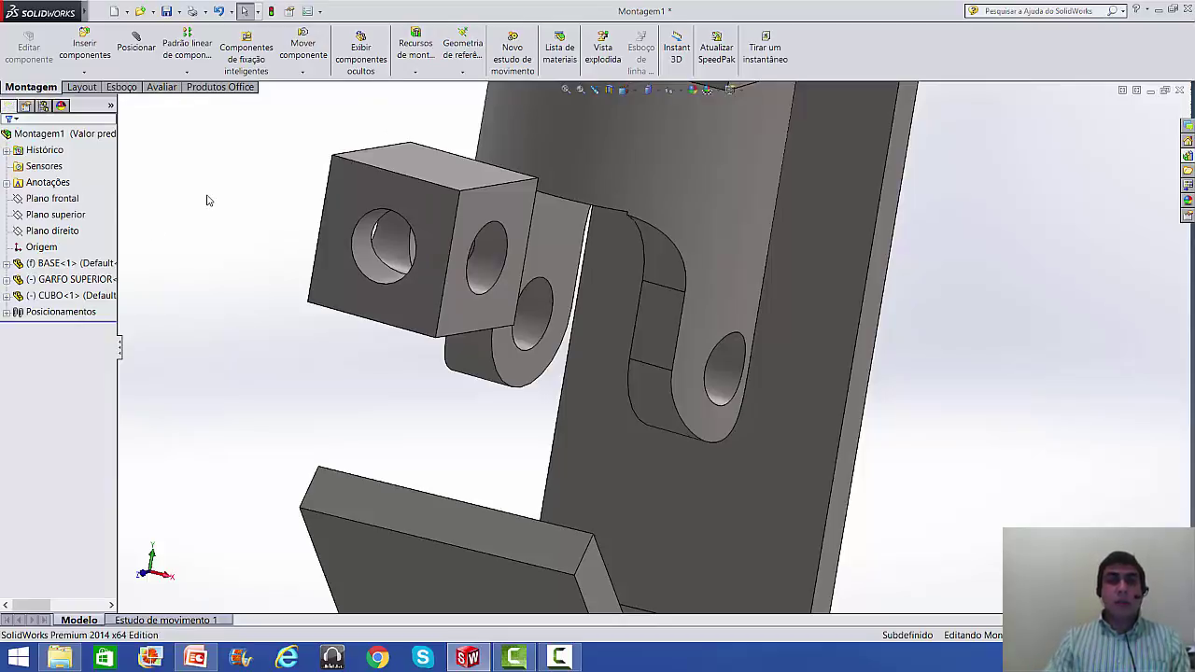
pyautogui.press('Return')
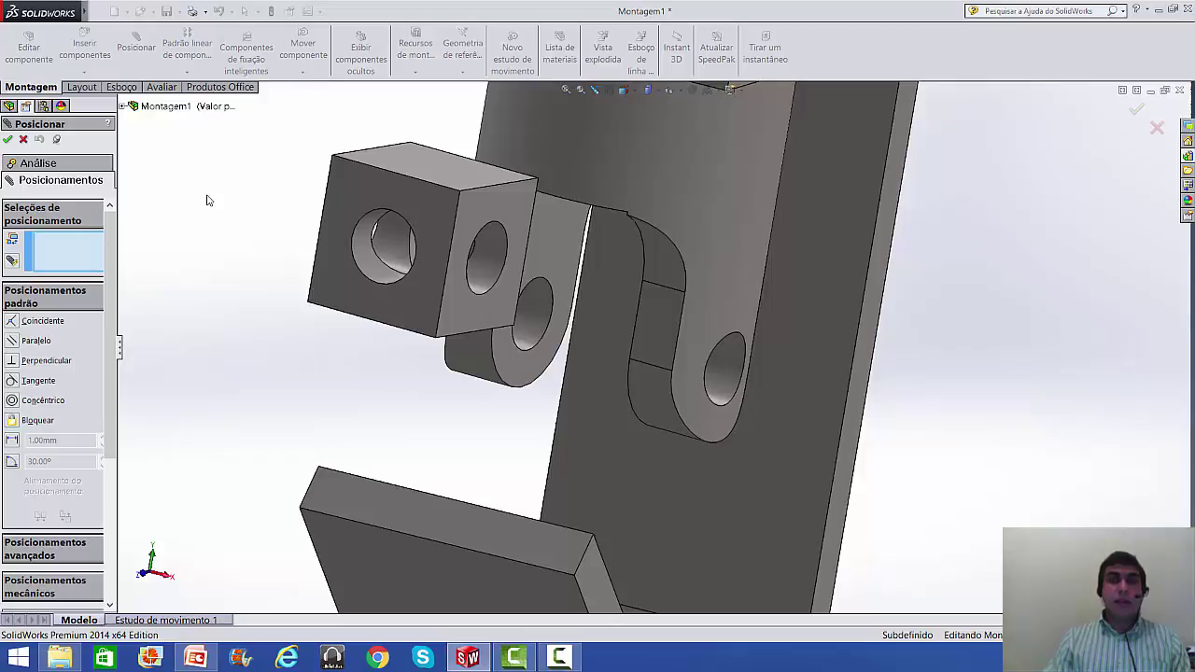
pyautogui.press('Escape')
pyautogui.press('Return')
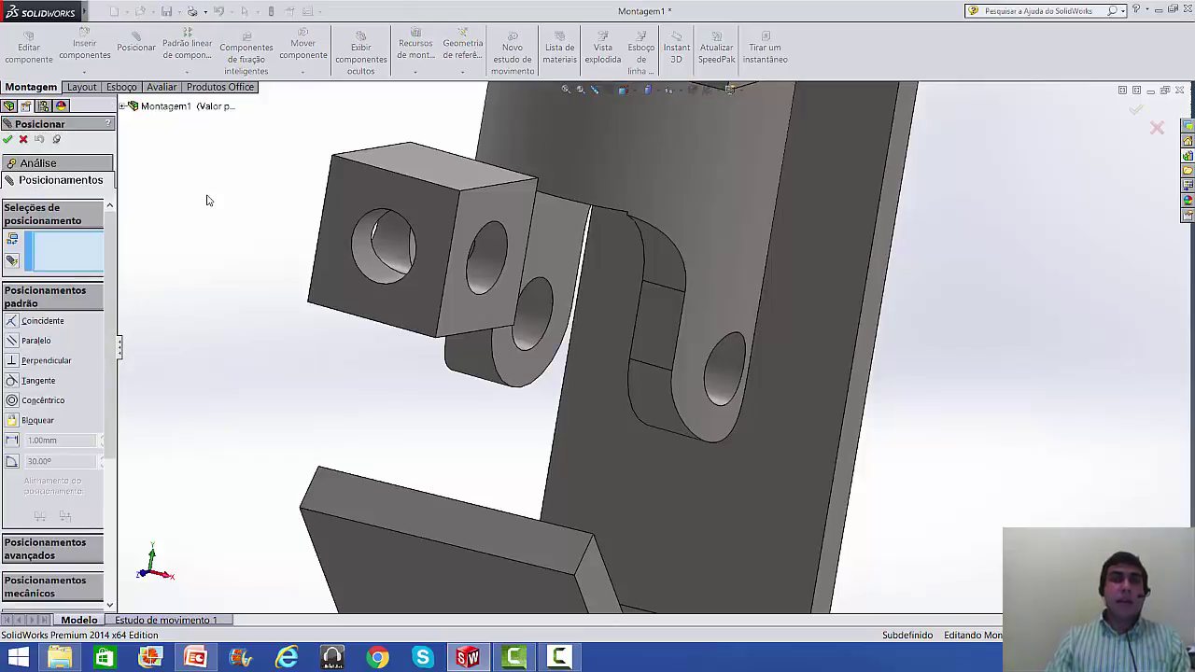
pyautogui.press('Escape')
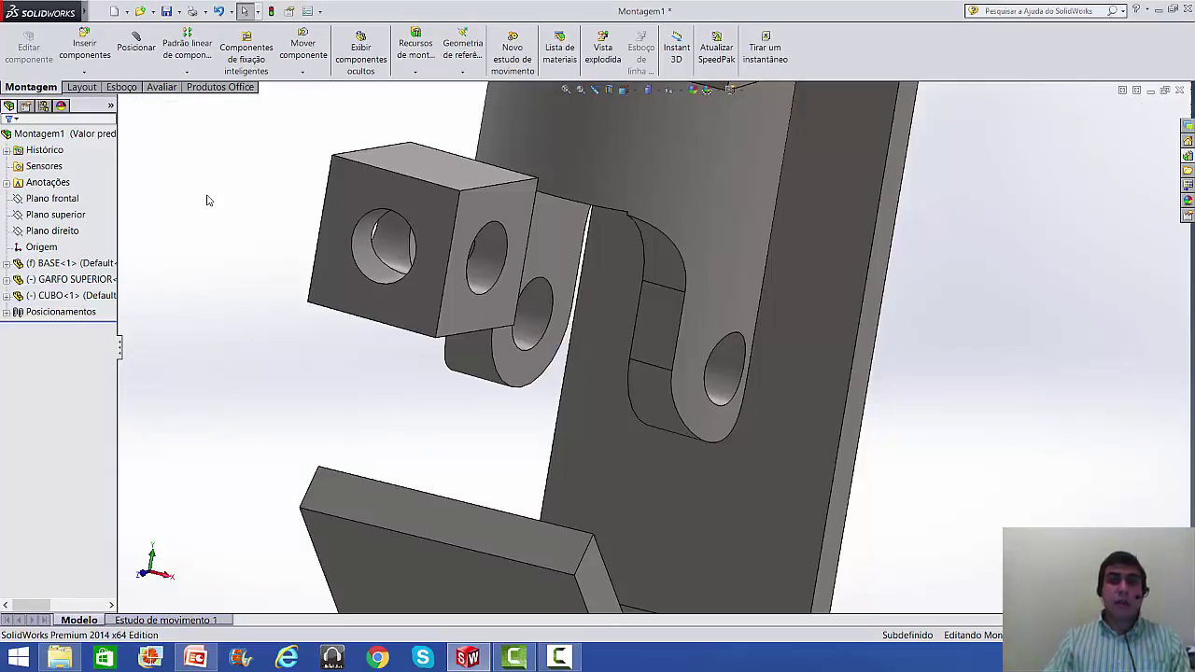
pyautogui.press('Return')
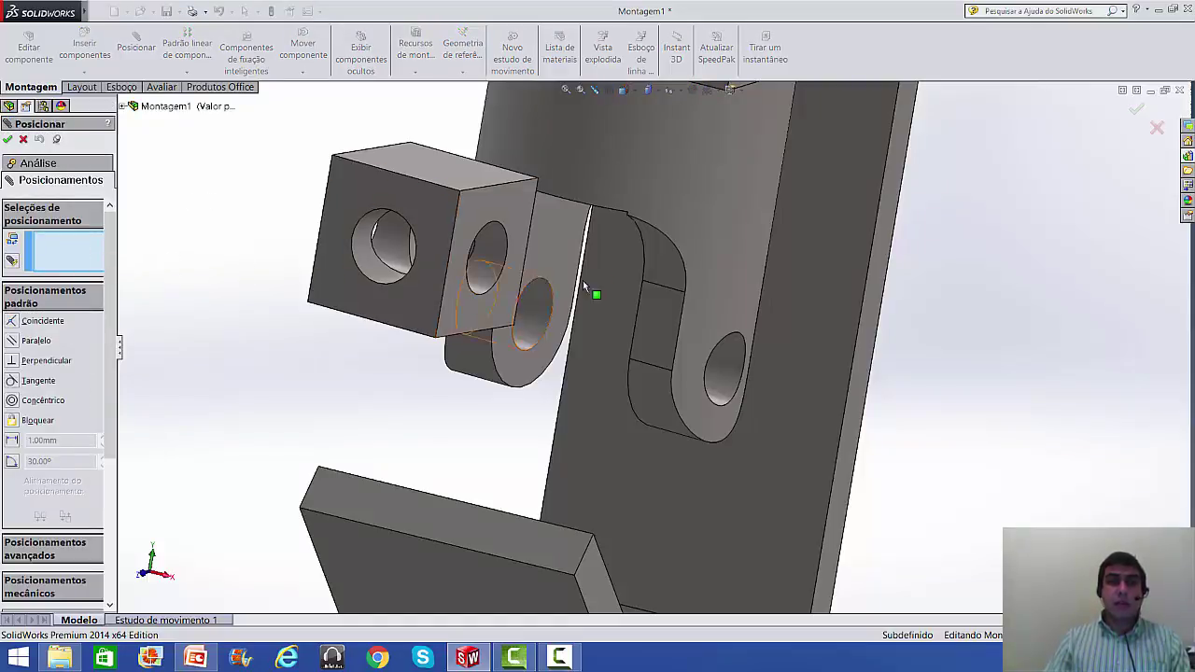
# - Make the cube's hole concentric with the upper fork's hole, tilt the cube, then close the mate tool
pyautogui.click(492, 258)
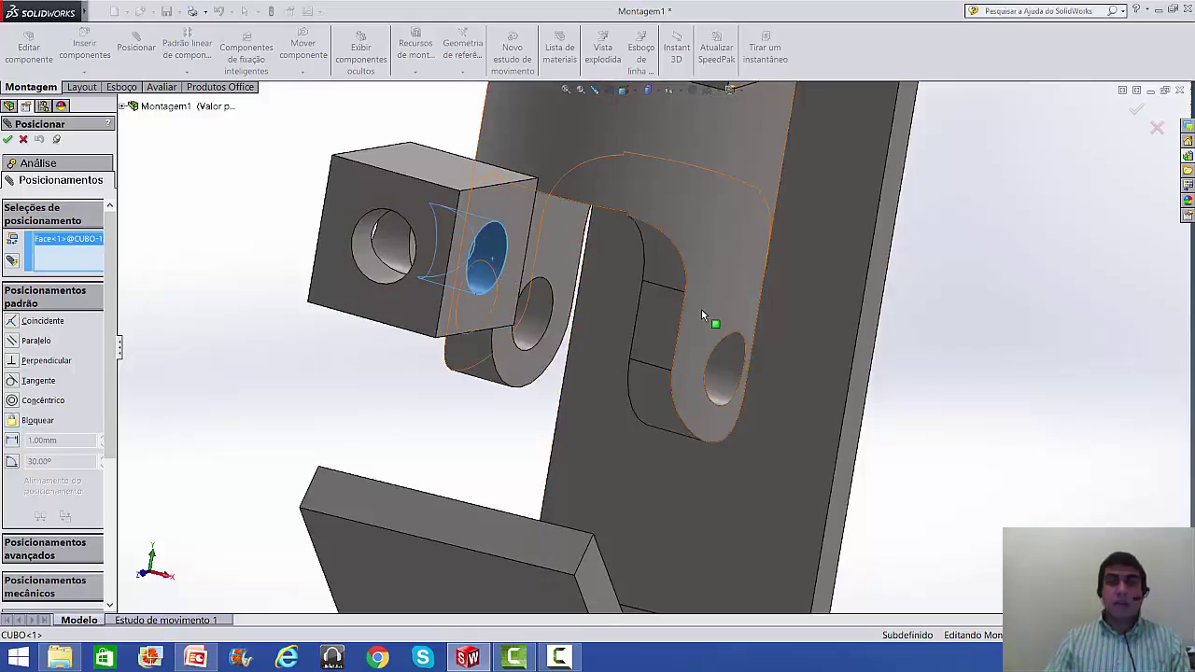
pyautogui.click(733, 368)
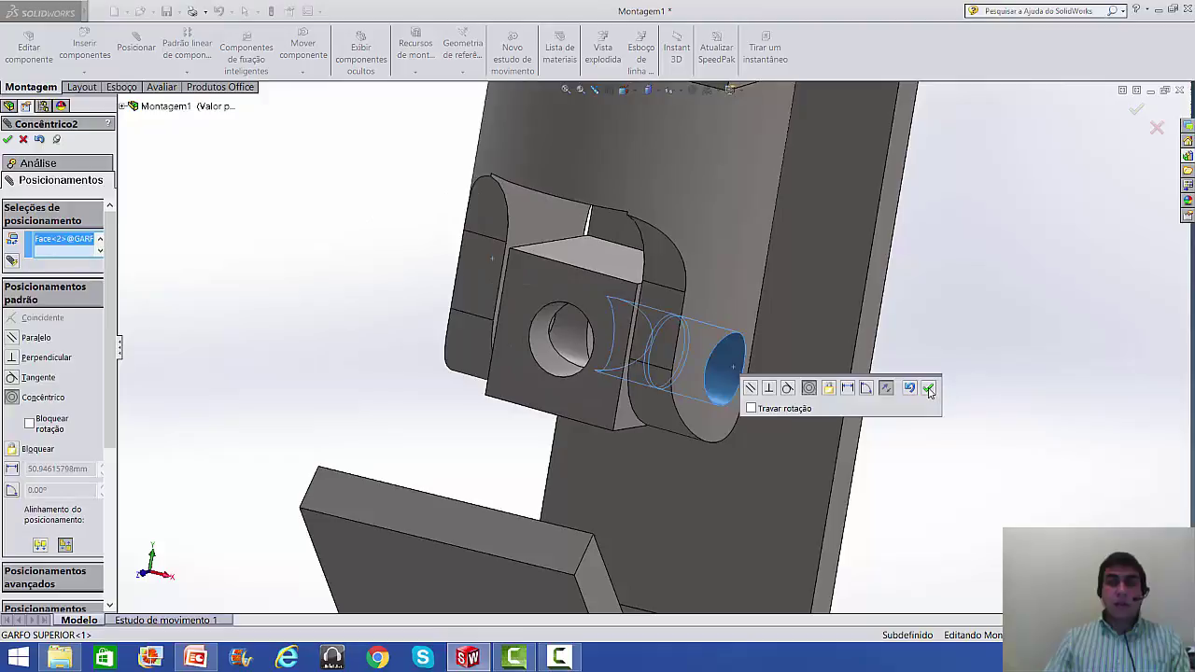
pyautogui.click(928, 388)
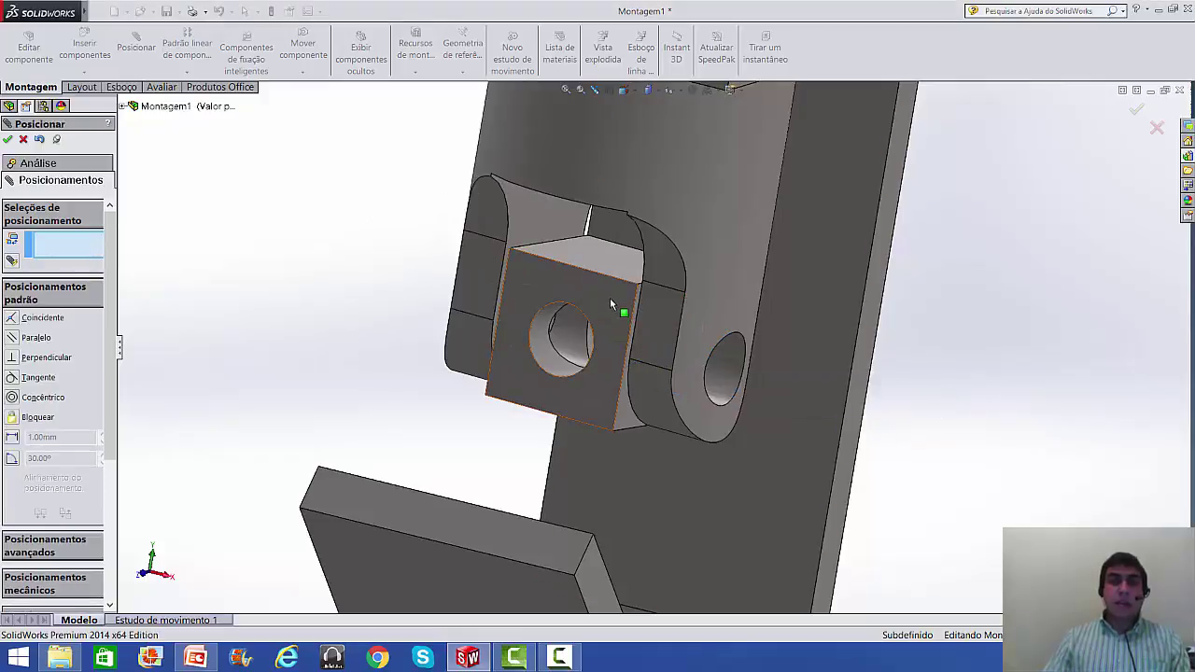
pyautogui.moveTo(610, 302); pyautogui.dragTo(631, 261)
pyautogui.press('f')
pyautogui.scroll(2, 595, 374)
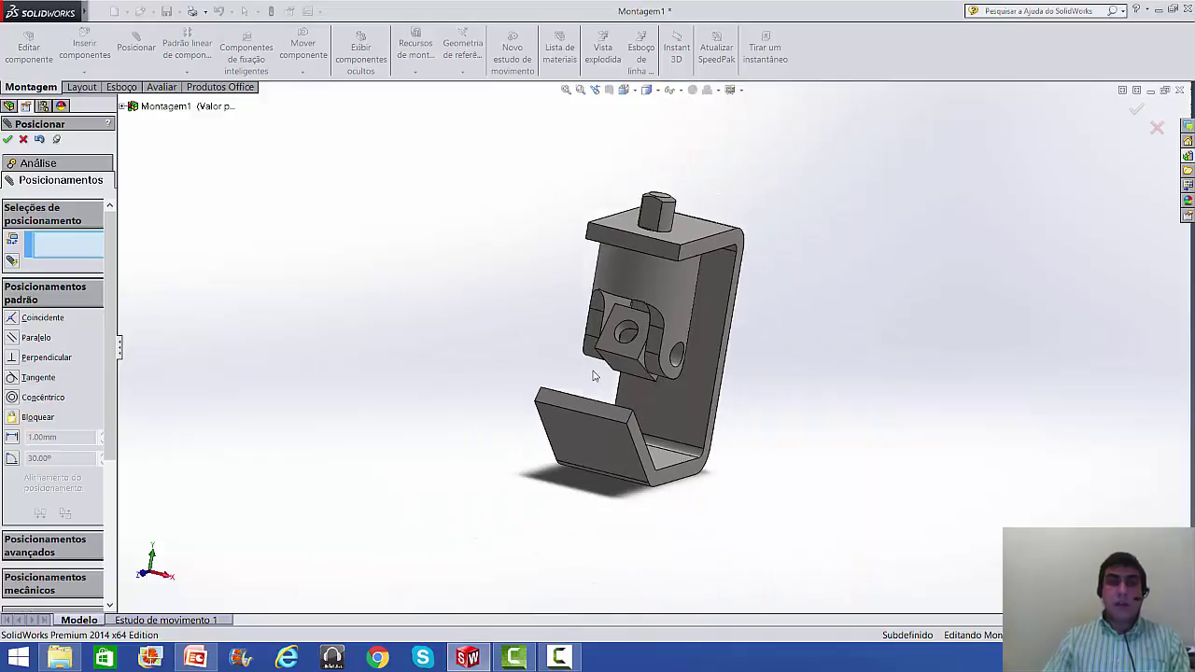
pyautogui.scroll(-3, 593, 367)
pyautogui.moveTo(592, 365); pyautogui.dragTo(563, 346, button='middle')
pyautogui.press('Escape')
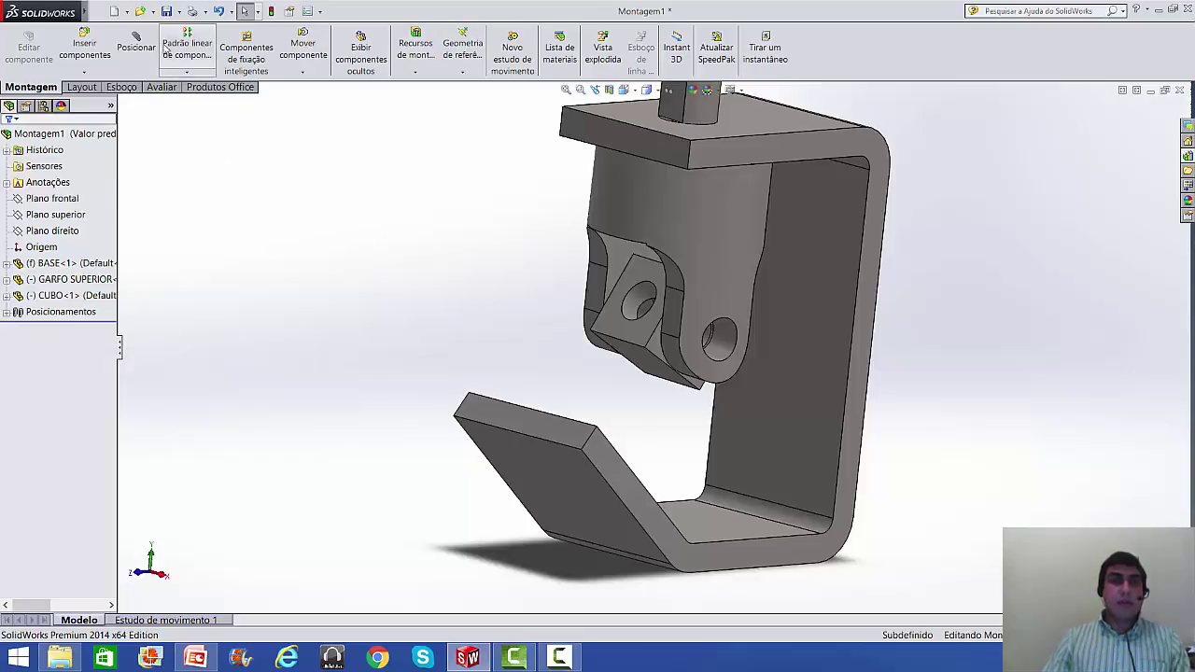
# - Insert GARFO INFERIOR.SLDPRT and drop it to the left of the bracket
pyautogui.click(79, 52)
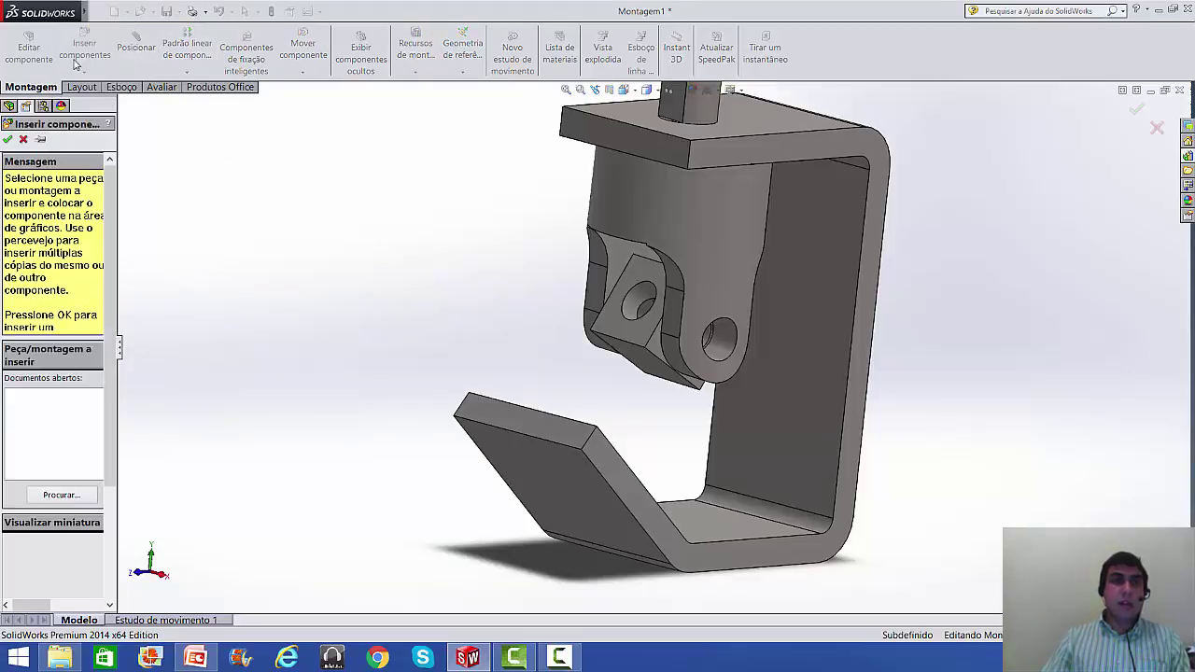
pyautogui.click(59, 494)
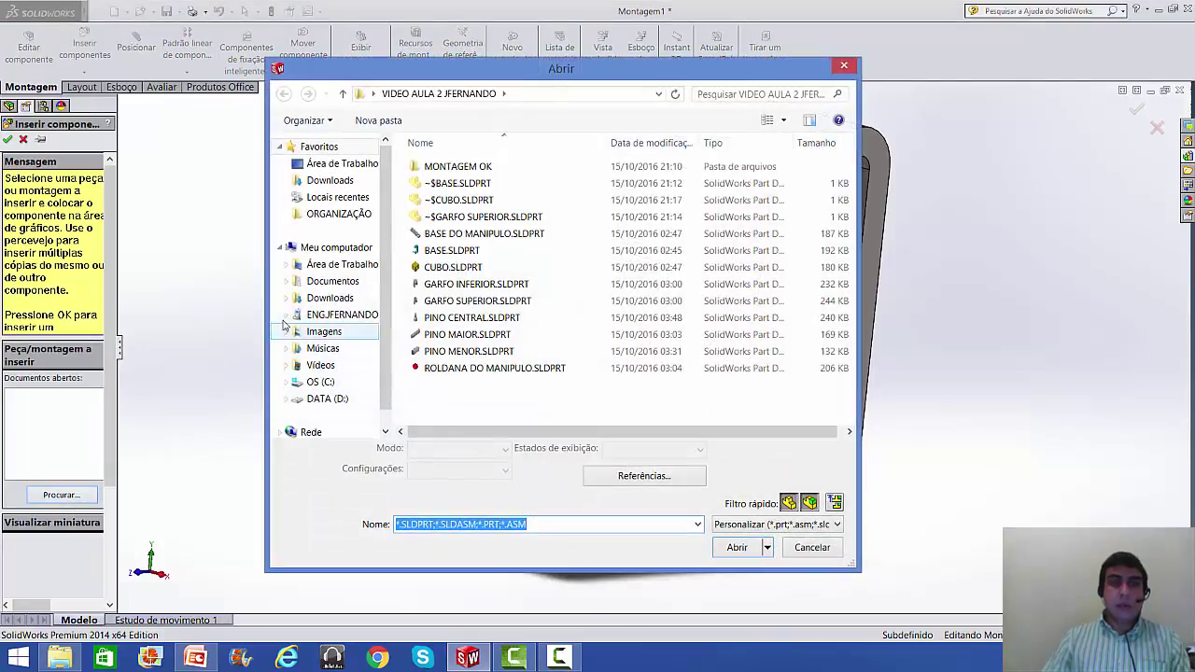
pyautogui.click(480, 284)
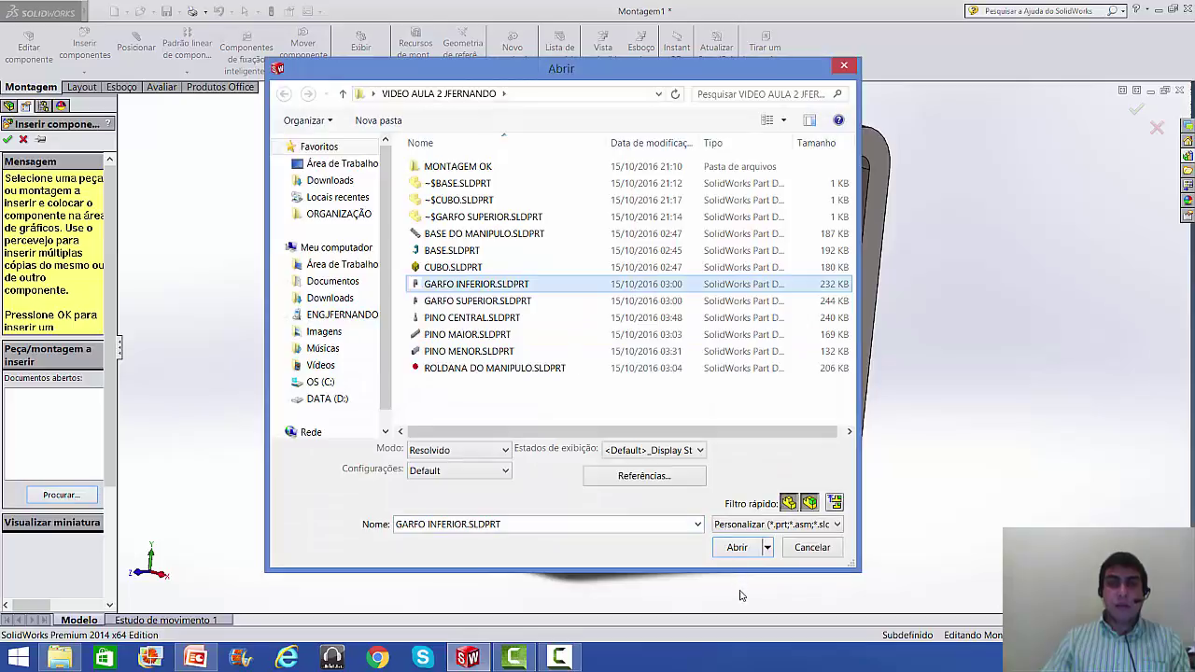
pyautogui.click(736, 548)
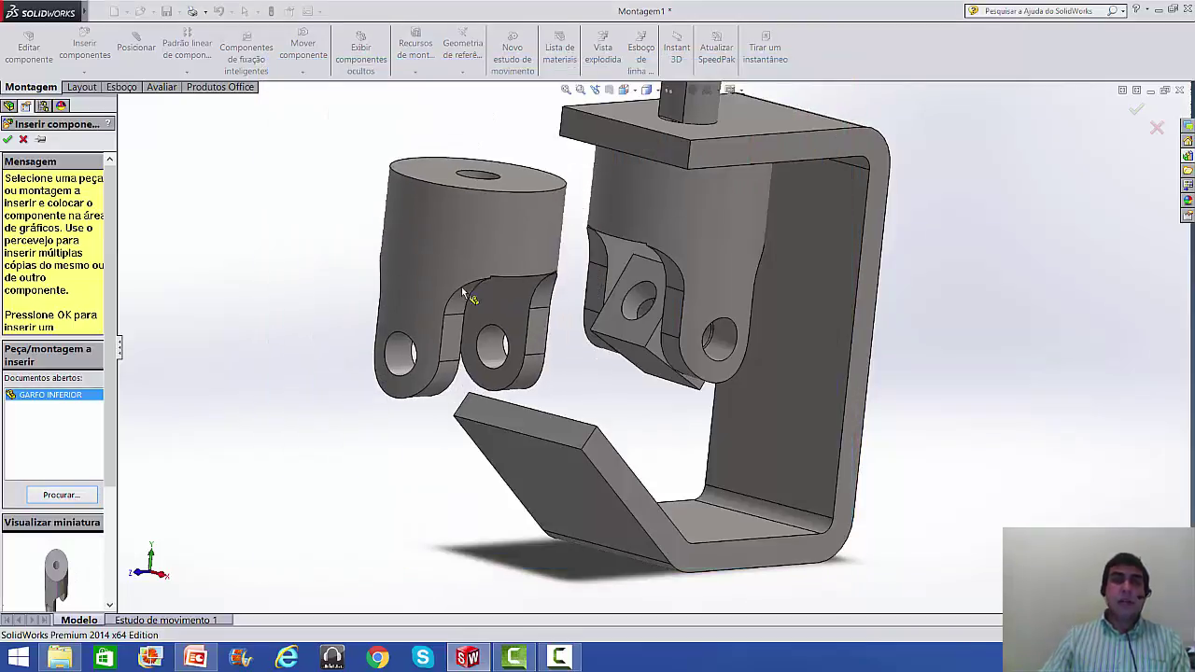
pyautogui.click(297, 297)
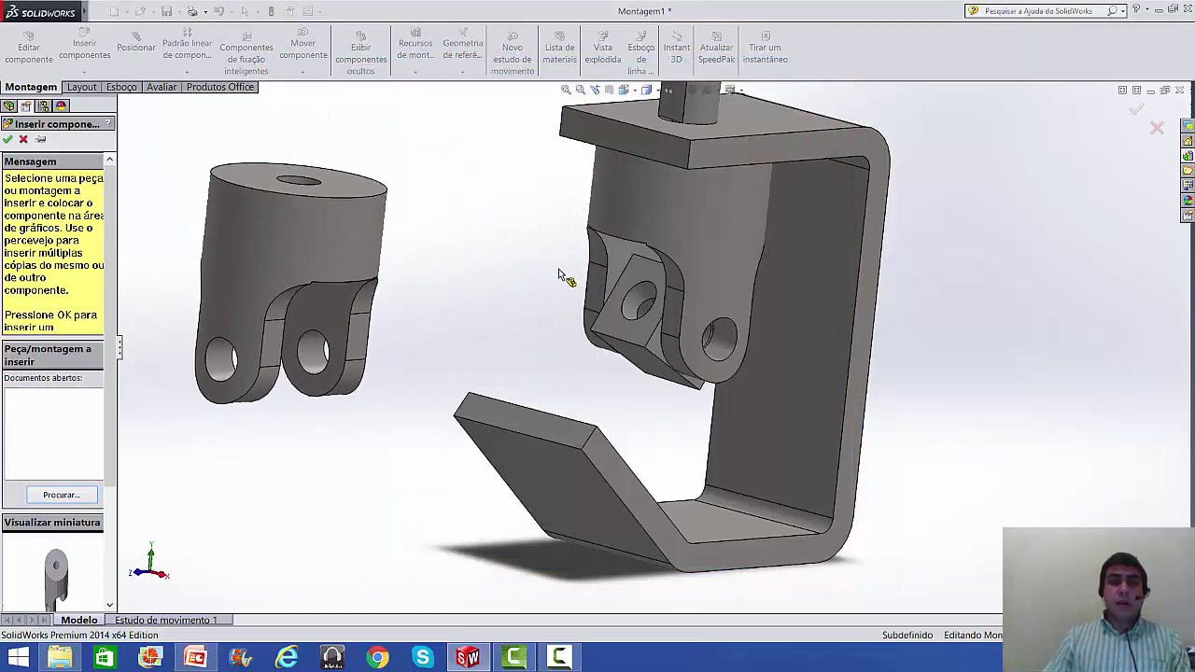
pyautogui.scroll(-1, 557, 272)
pyautogui.scroll(-3, 557, 271)
pyautogui.scroll(3, 514, 280)
pyautogui.scroll(-2, 511, 360)
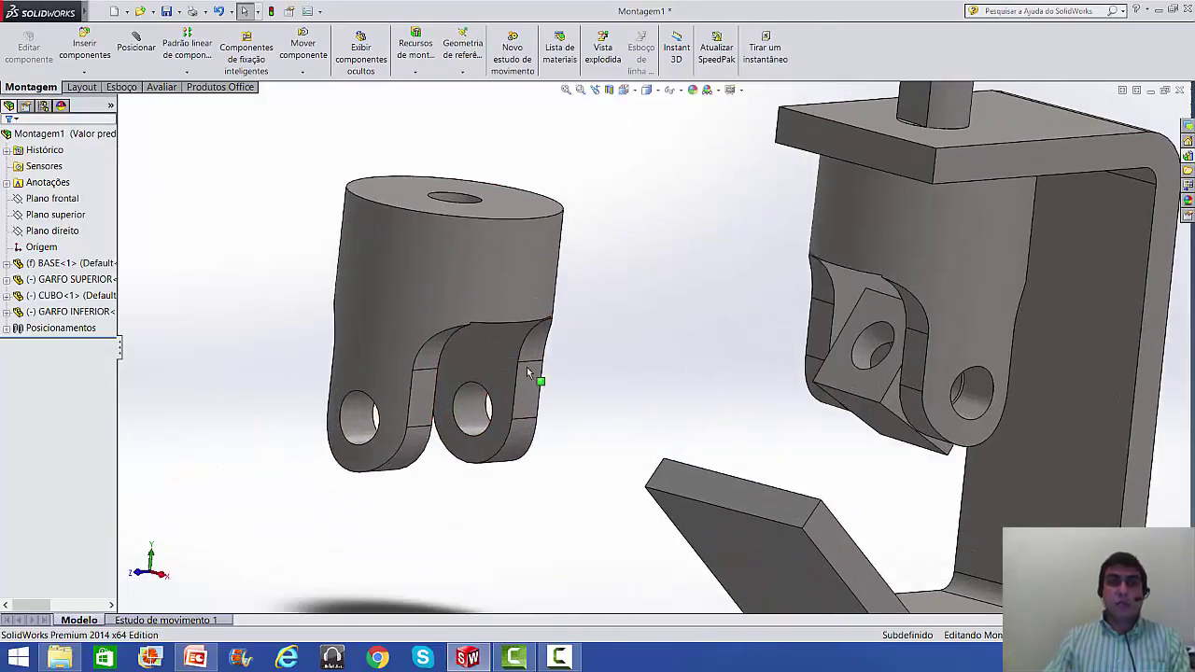
# - Rotate GARFO INFERIOR with Girar componente so its prongs point up toward the bracket
pyautogui.click(304, 80)
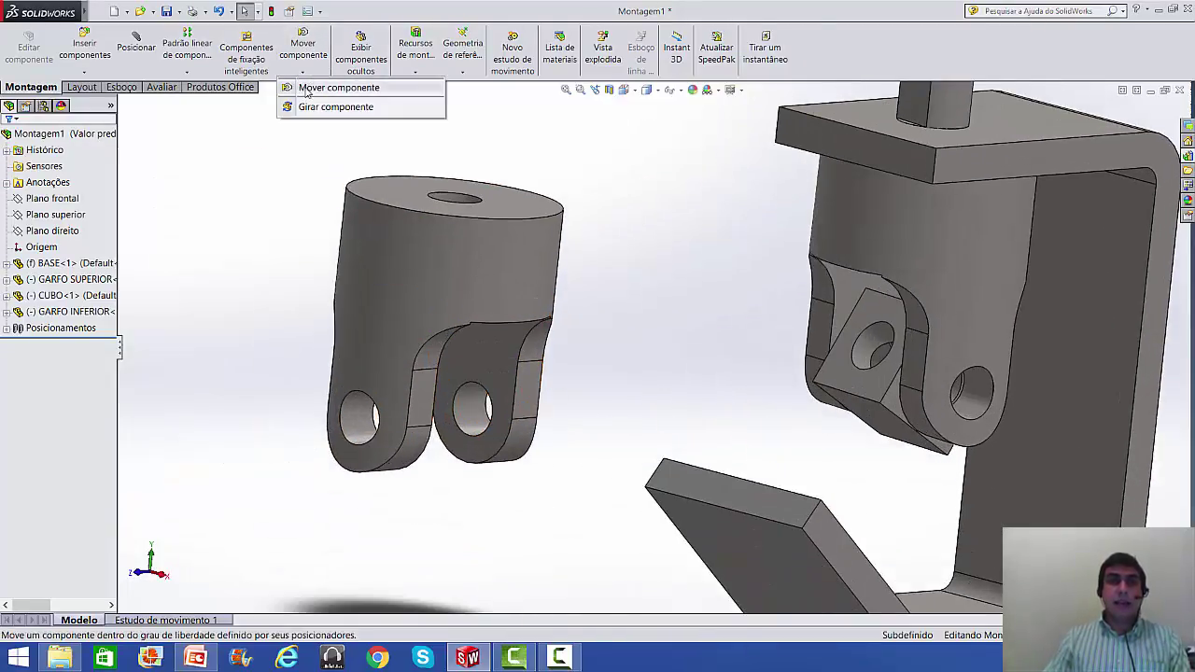
pyautogui.click(308, 107)
pyautogui.moveTo(378, 316); pyautogui.dragTo(612, 362)
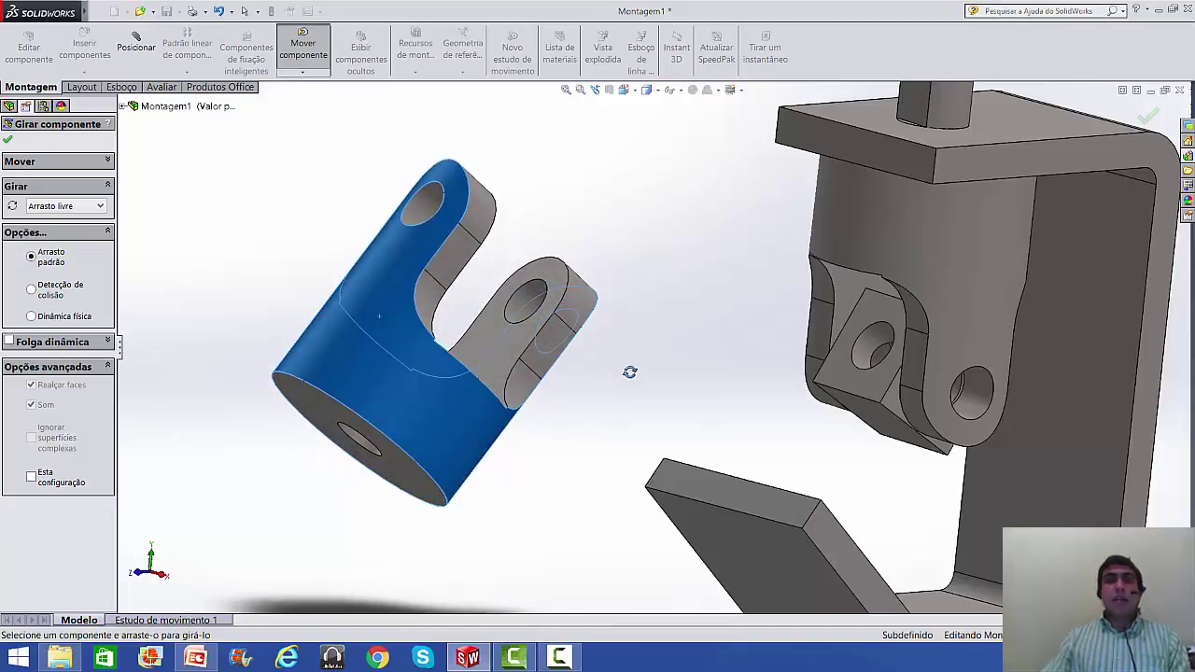
pyautogui.click(9, 140)
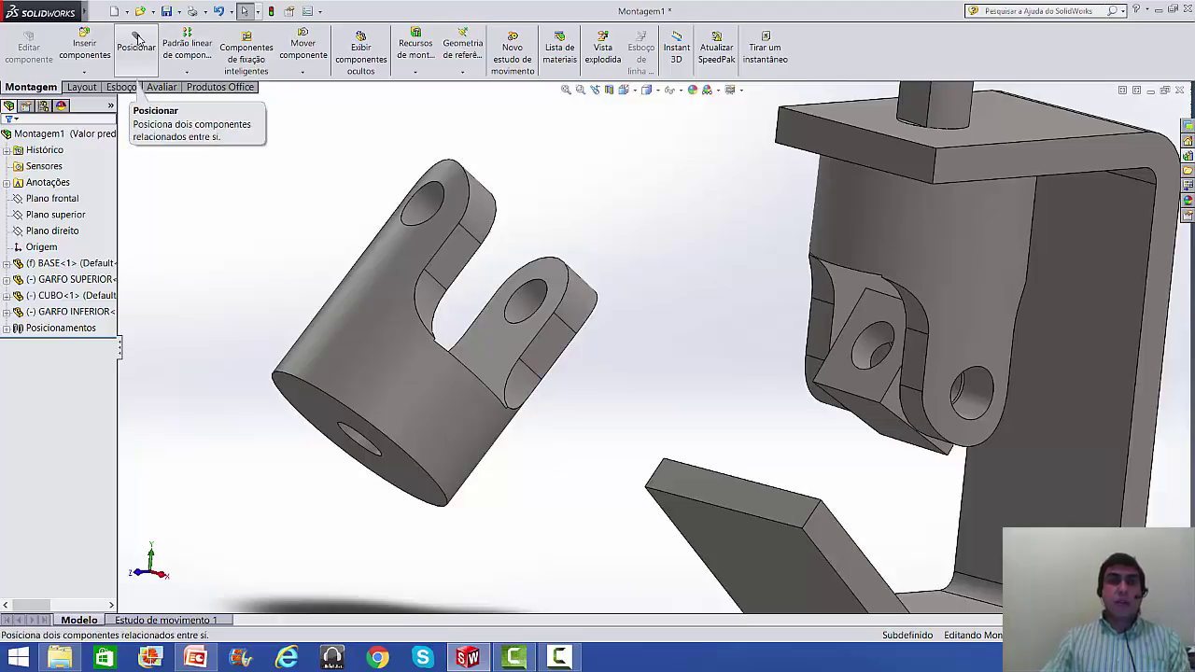
# - Start an advanced Largura mate and pick the lower fork's two inner prong faces
pyautogui.click(136, 41)
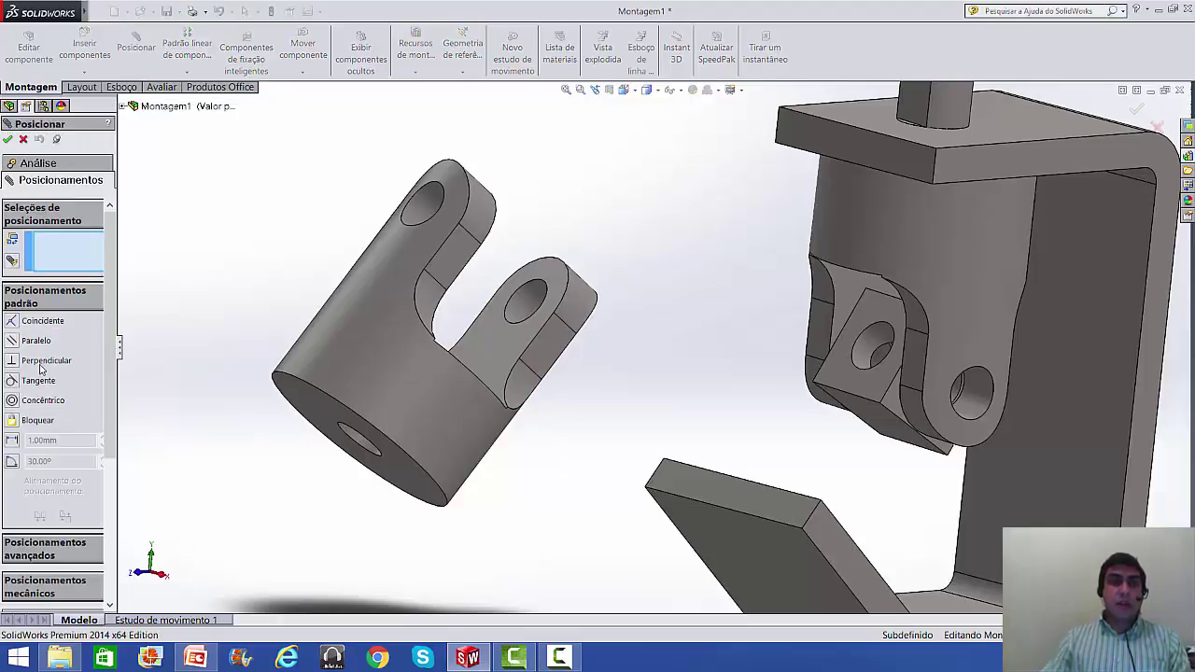
pyautogui.click(40, 554)
pyautogui.scroll(-5, 40, 554)
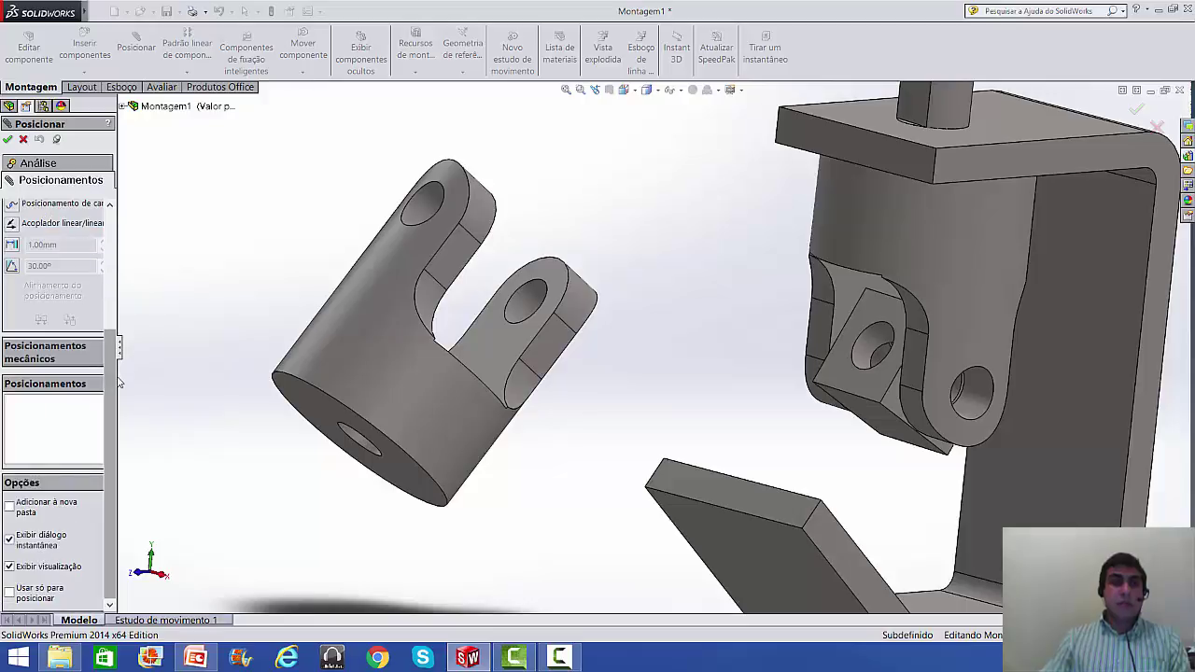
pyautogui.scroll(3, 119, 346)
pyautogui.scroll(1, 119, 345)
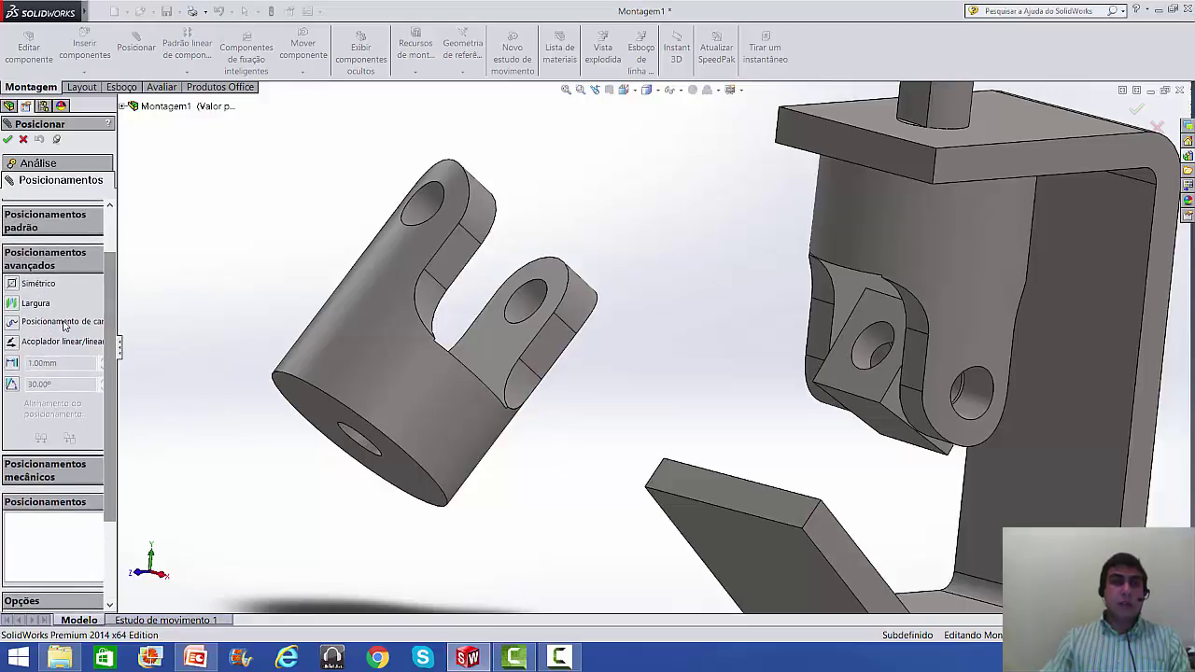
pyautogui.scroll(3, 61, 301)
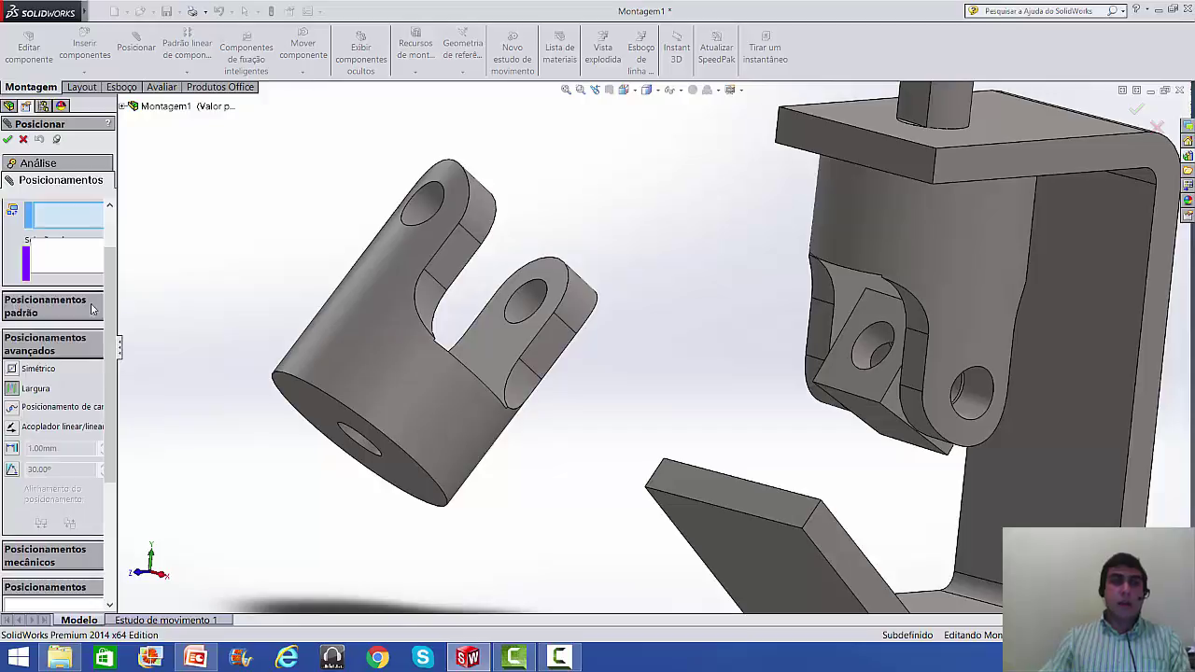
pyautogui.click(513, 345)
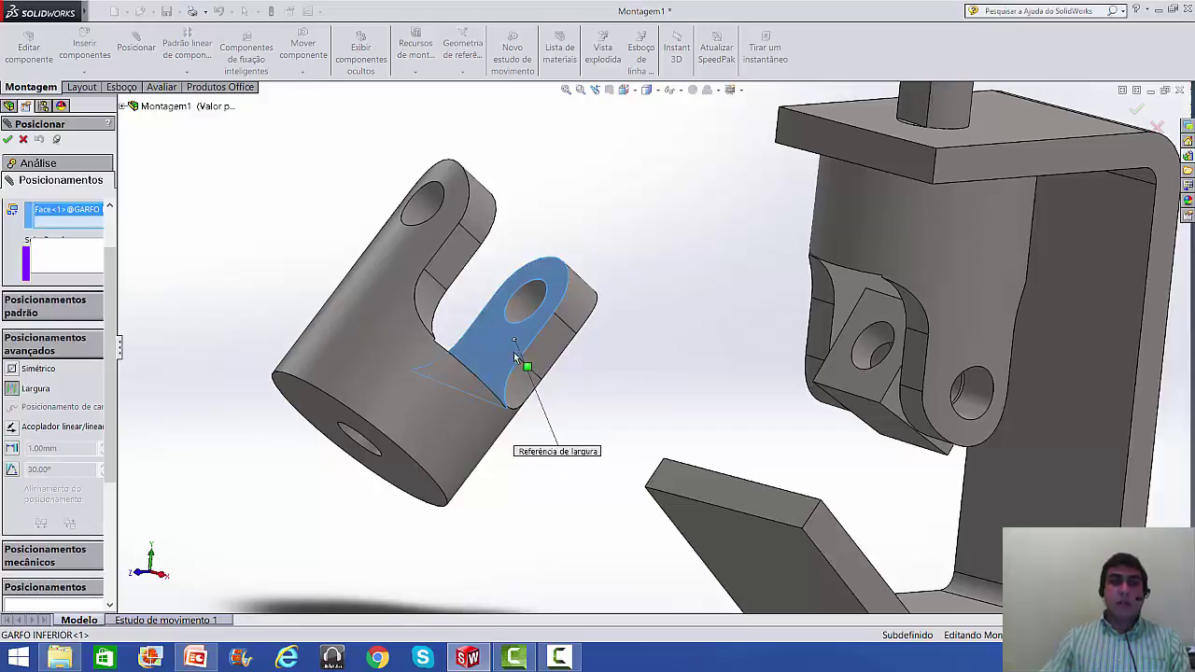
pyautogui.moveTo(513, 348); pyautogui.dragTo(439, 276, button='middle')
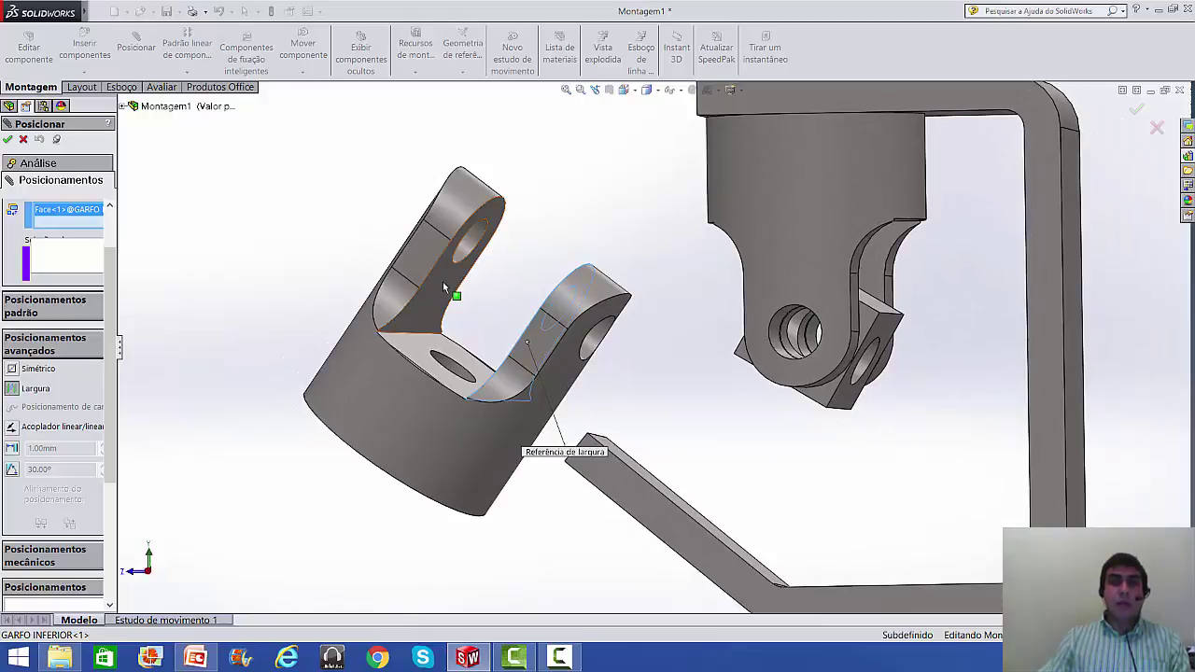
pyautogui.click(442, 281)
# - Pick the cube's two opposite side faces and confirm the Largura2 width mate
pyautogui.moveTo(470, 309); pyautogui.dragTo(527, 355, button='middle')
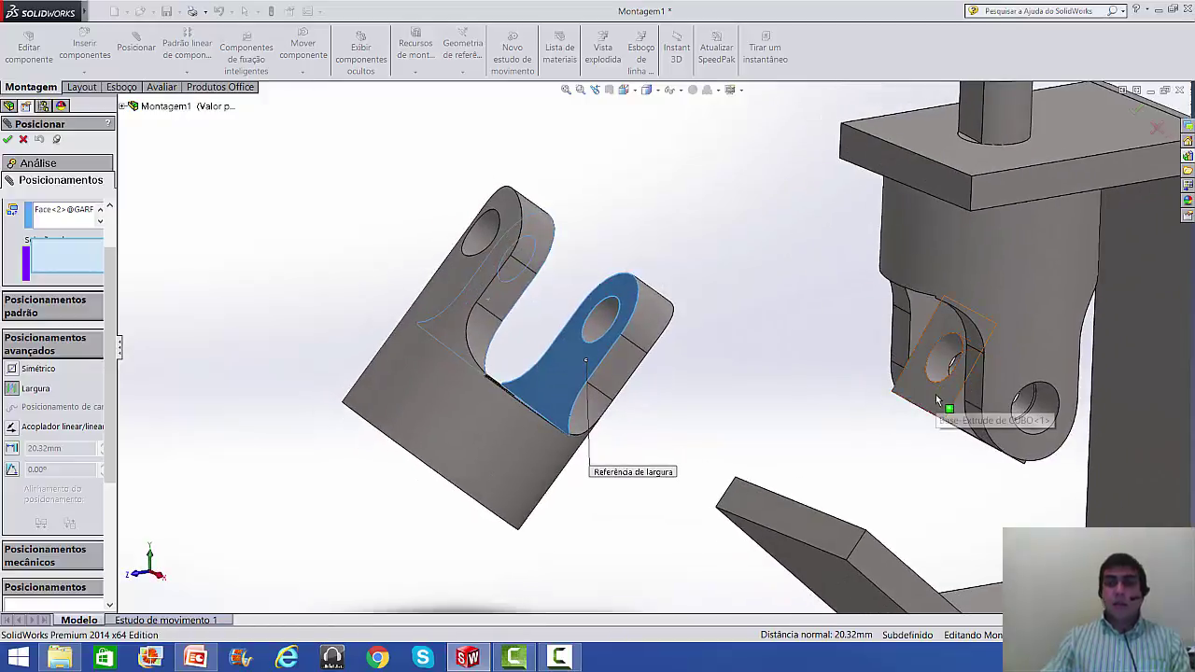
pyautogui.click(935, 392)
pyautogui.moveTo(936, 394)
pyautogui.mouseDown(button='middle')
pyautogui.moveTo(915, 405)
pyautogui.moveTo(877, 371)
pyautogui.moveTo(915, 401)
pyautogui.mouseUp(button='middle')
pyautogui.moveTo(1071, 469); pyautogui.dragTo(1106, 490, button='middle')
pyautogui.click(1079, 468)
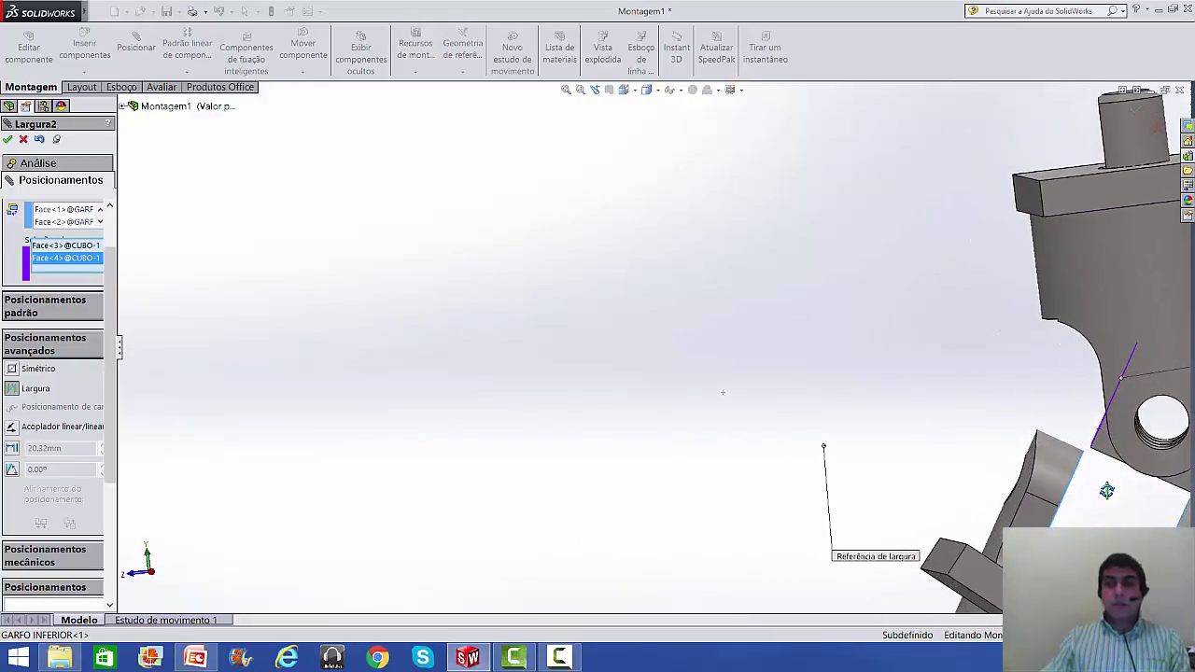
pyautogui.scroll(4, 1101, 495)
pyautogui.scroll(-2, 974, 450)
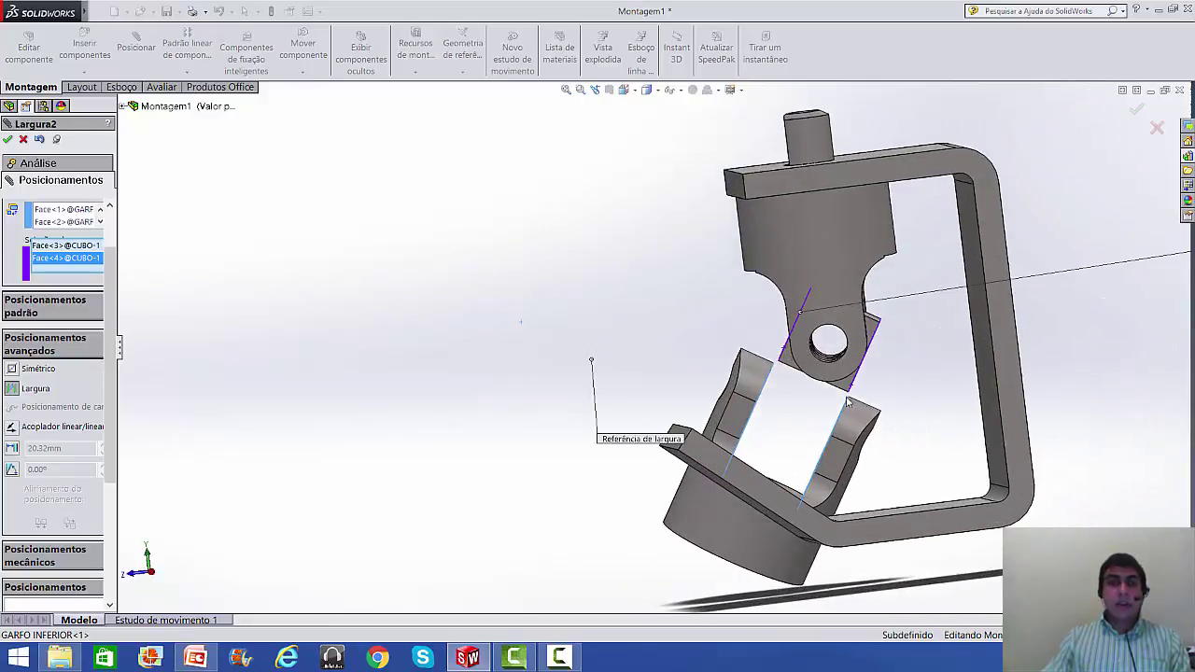
pyautogui.click(8, 140)
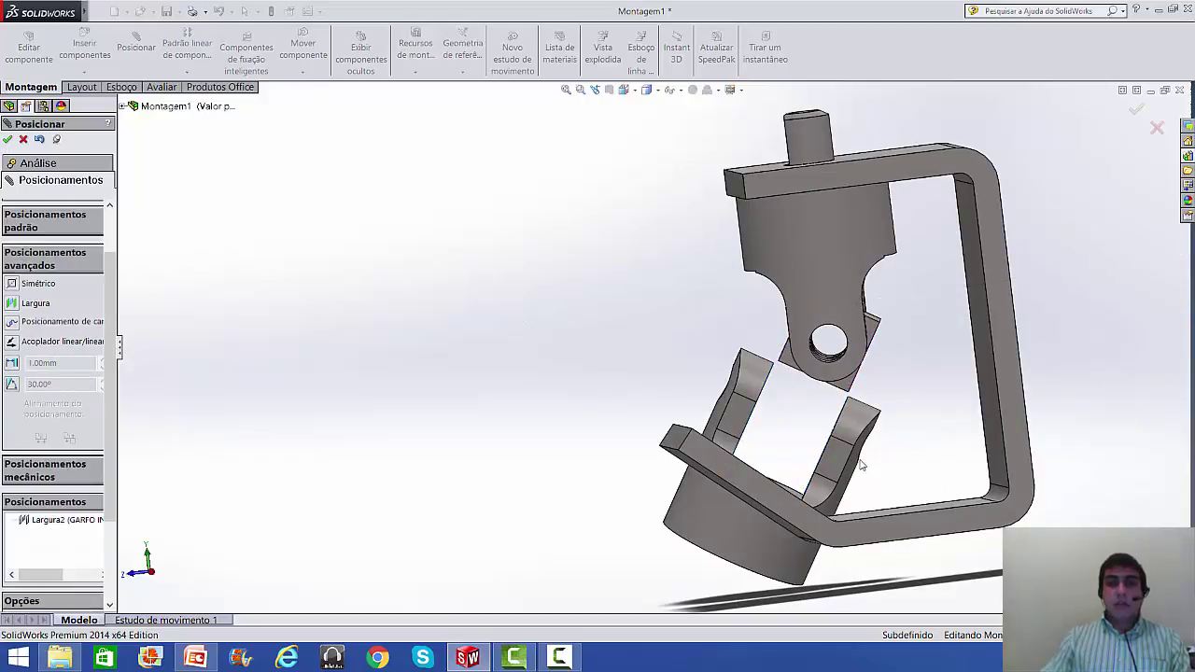
# - Swing the lower fork below the cube and select the cube's hole face and the fork's hole face
pyautogui.moveTo(838, 459); pyautogui.dragTo(820, 482)
pyautogui.scroll(-3, 883, 402)
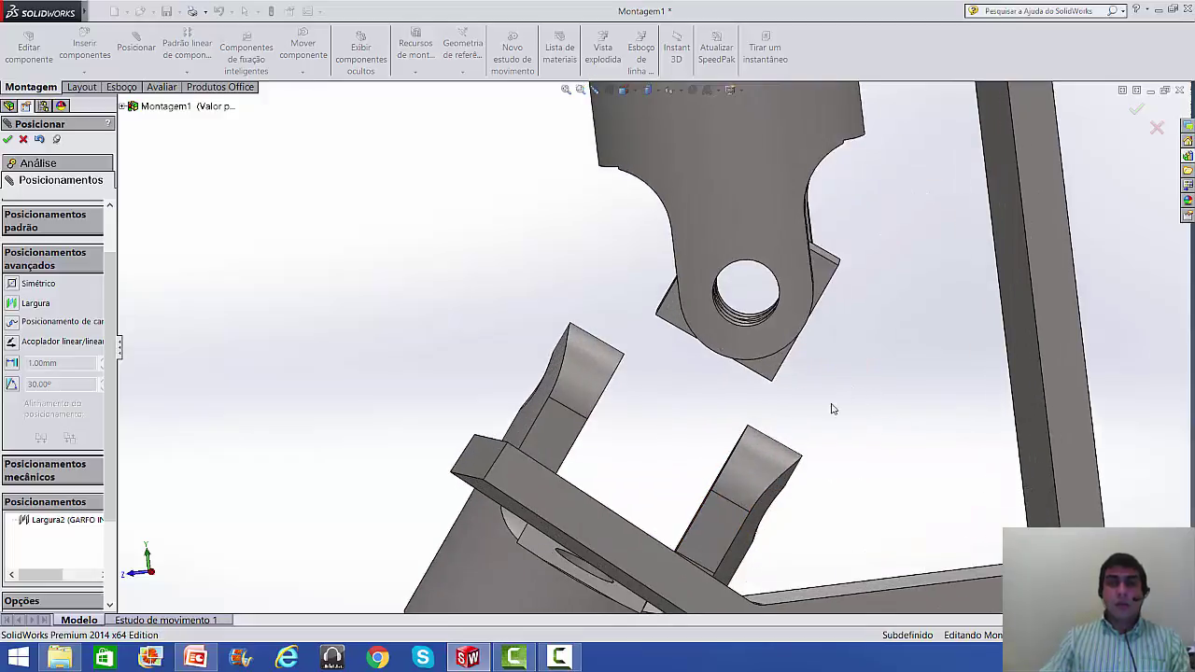
pyautogui.scroll(4, 840, 399)
pyautogui.moveTo(755, 408); pyautogui.dragTo(536, 354, button='middle')
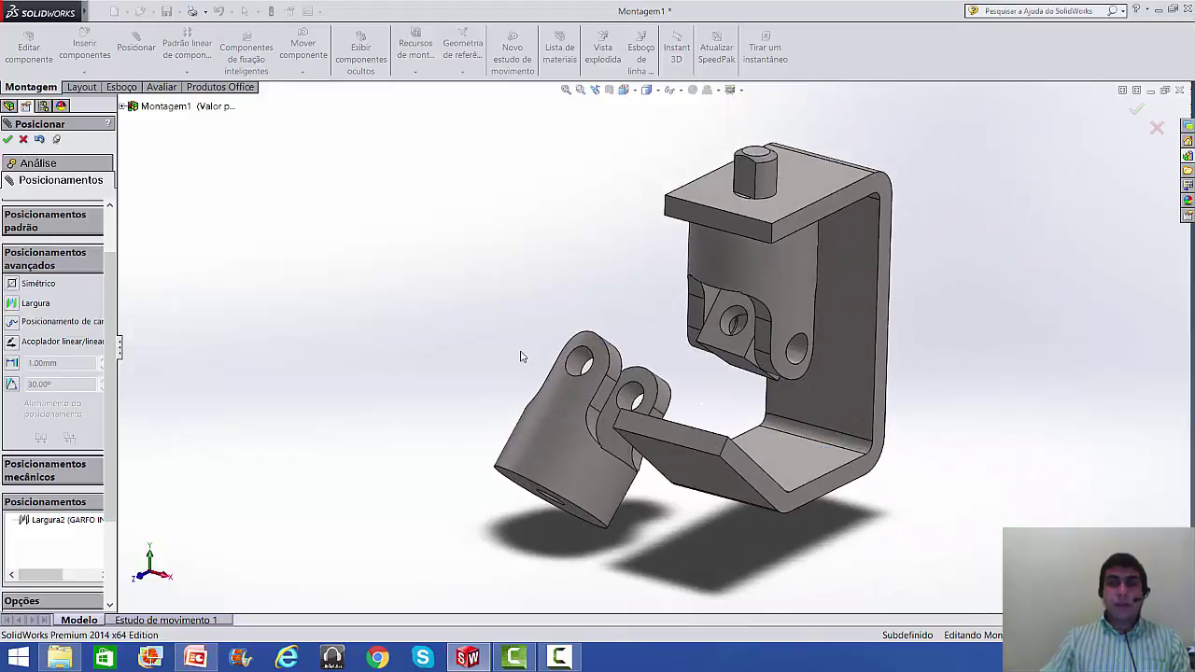
pyautogui.scroll(-5, 737, 355)
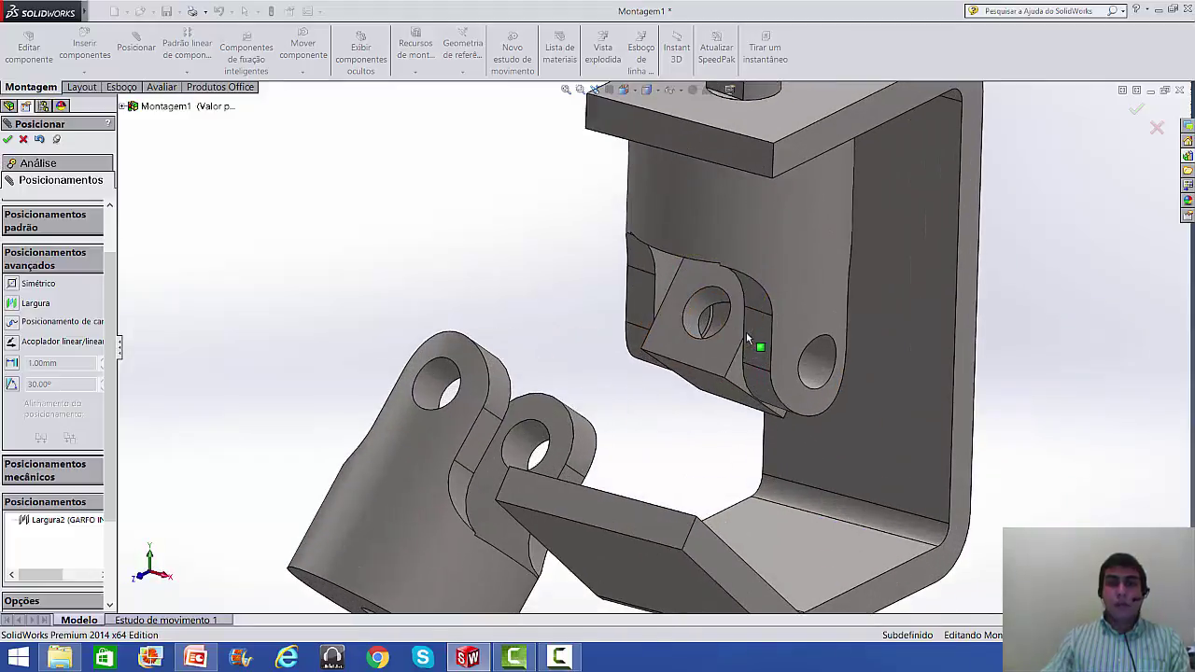
pyautogui.click(706, 297)
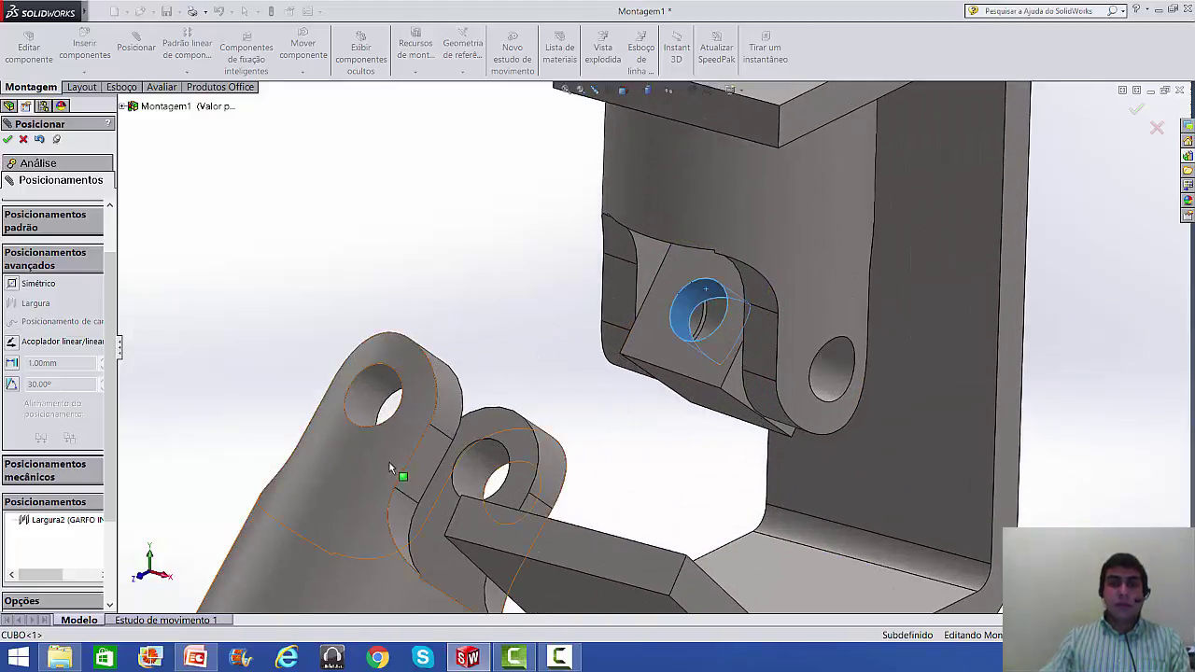
pyautogui.click(374, 405)
# - Make the lower fork's hole concentric with the CUBO hole, creating Concêntrico3
pyautogui.press('Escape')
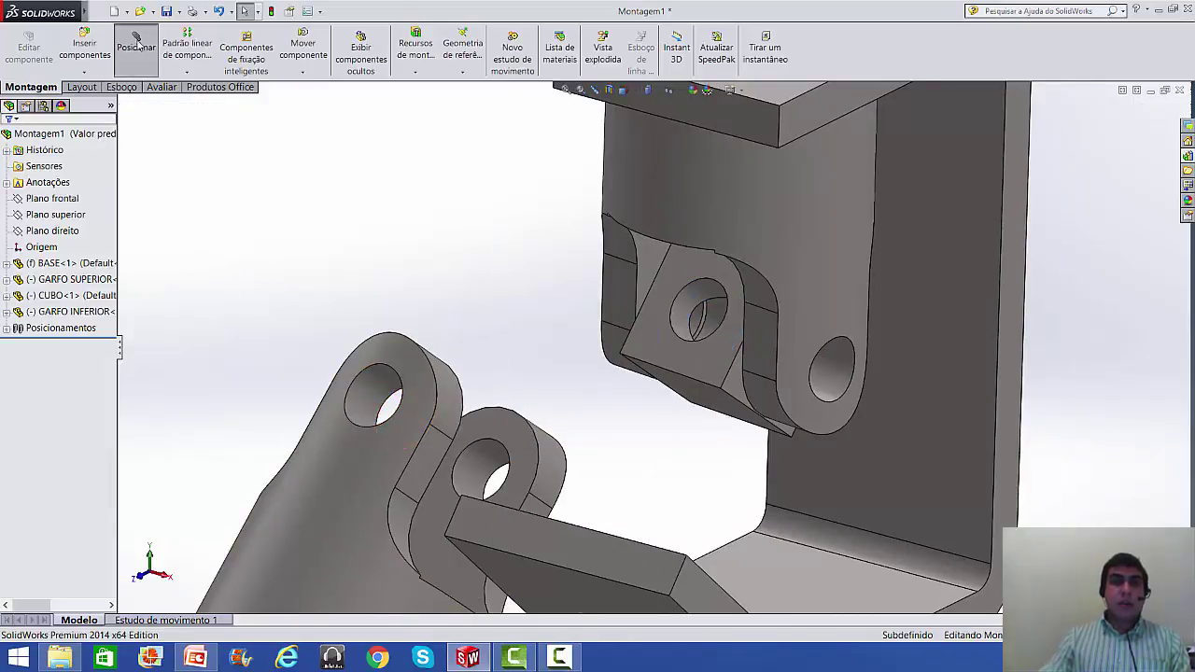
pyautogui.click(135, 45)
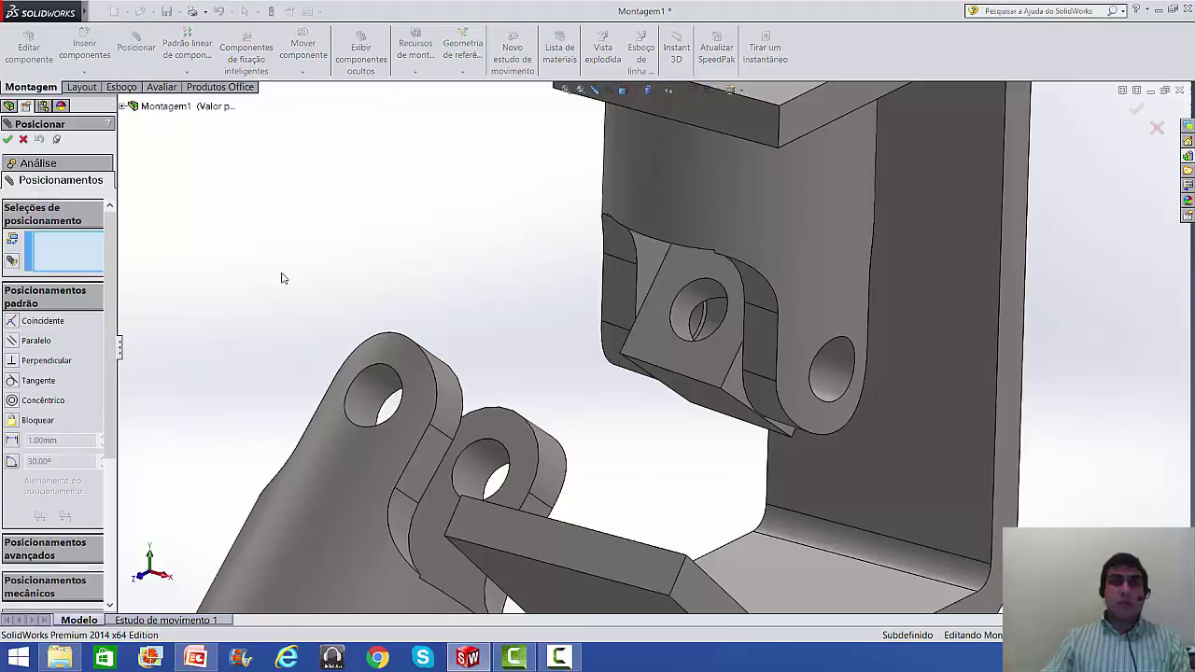
pyautogui.click(372, 392)
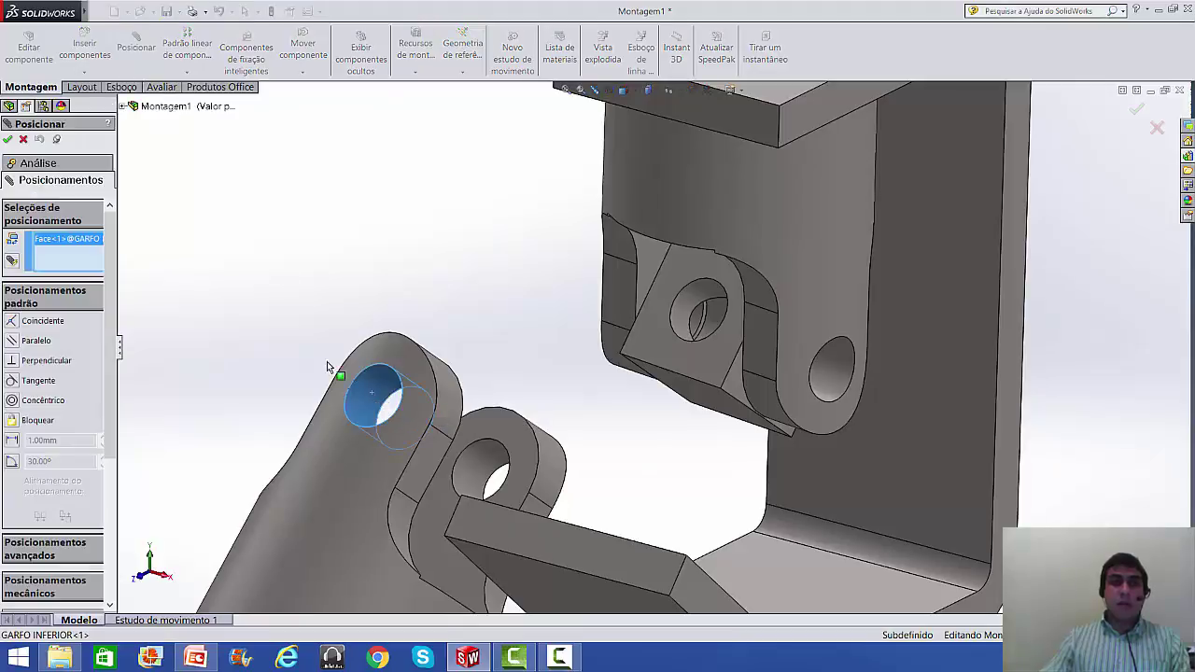
pyautogui.click(690, 299)
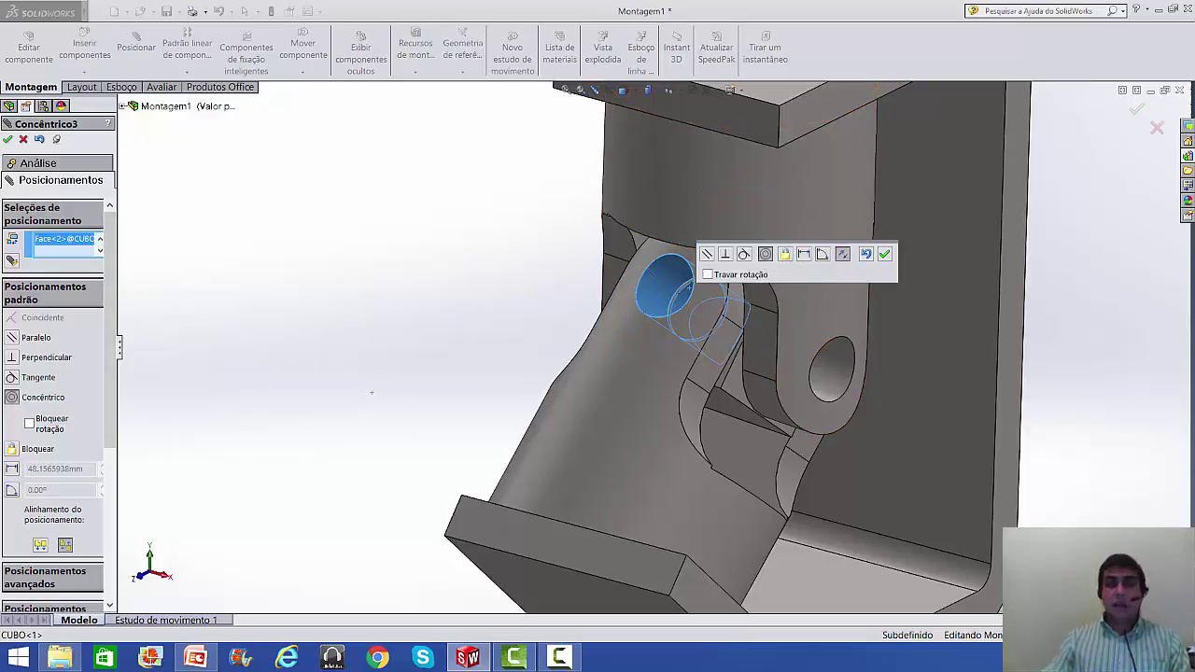
pyautogui.click(884, 255)
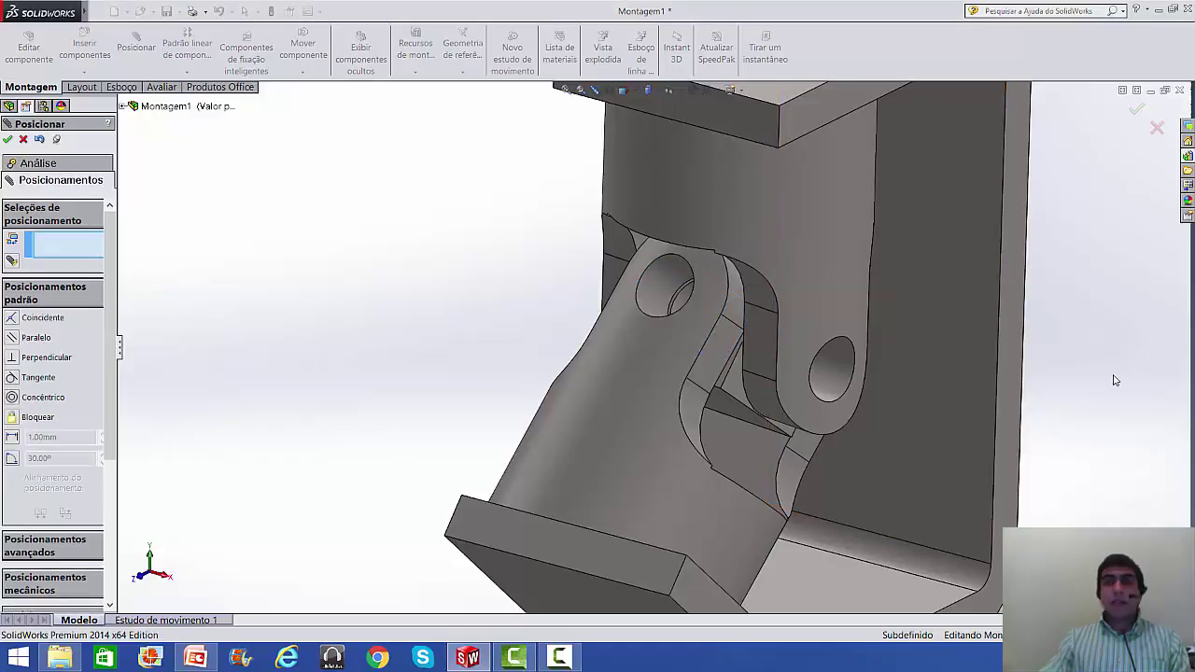
# - Swing the lower arm down and mate its bottom end face parallel to the bracket face
pyautogui.scroll(3, 1102, 385)
pyautogui.moveTo(1042, 420); pyautogui.dragTo(904, 383, button='middle')
pyautogui.moveTo(601, 360); pyautogui.dragTo(731, 480)
pyautogui.click(731, 480)
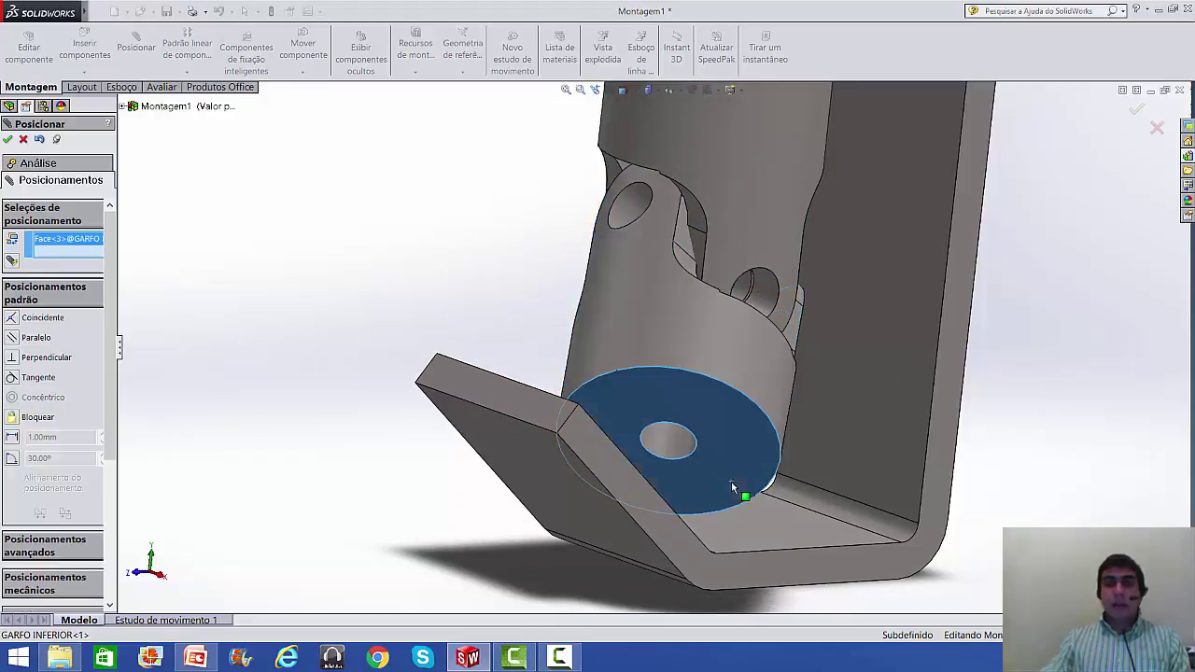
pyautogui.moveTo(688, 470); pyautogui.dragTo(507, 393, button='middle')
pyautogui.click(507, 393)
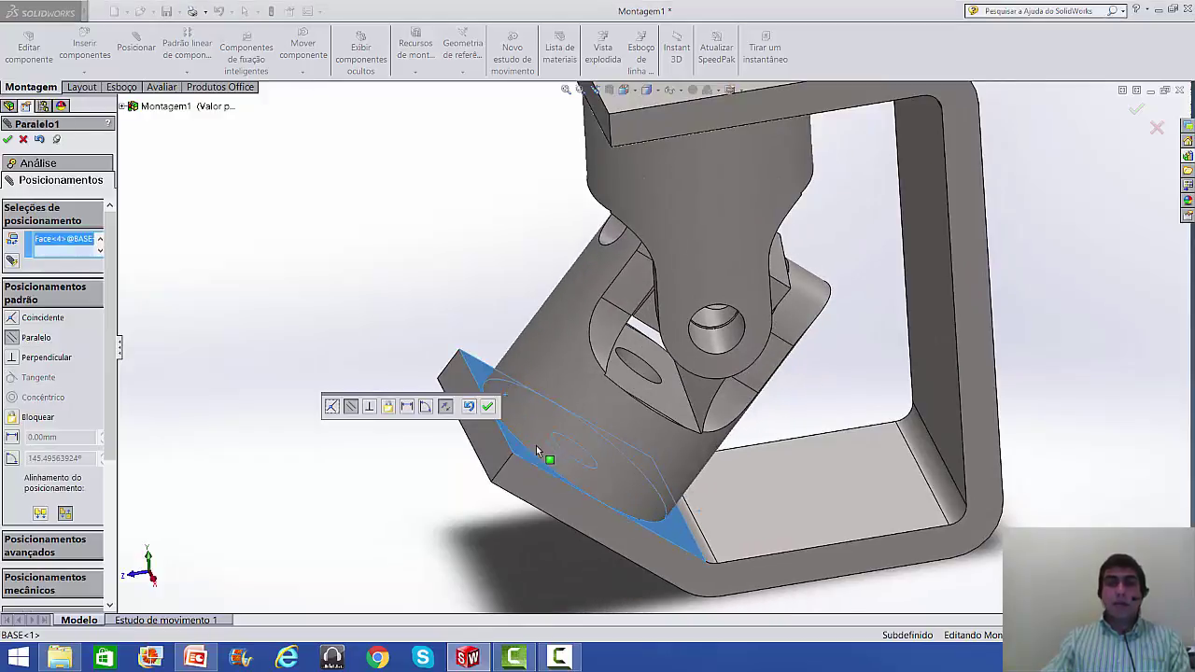
pyautogui.click(488, 408)
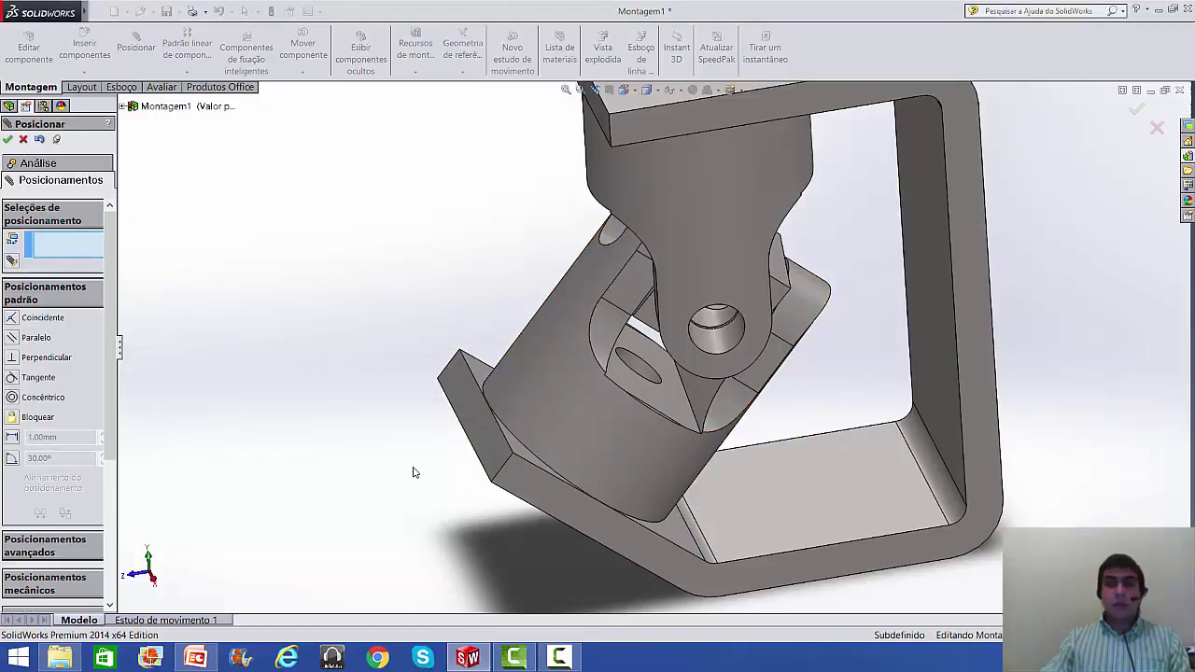
# - Orbit out to view the whole assembly and finish the mate session
pyautogui.scroll(3, 415, 472)
pyautogui.moveTo(413, 472); pyautogui.dragTo(459, 456, button='middle')
pyautogui.moveTo(577, 381); pyautogui.dragTo(579, 355, button='middle')
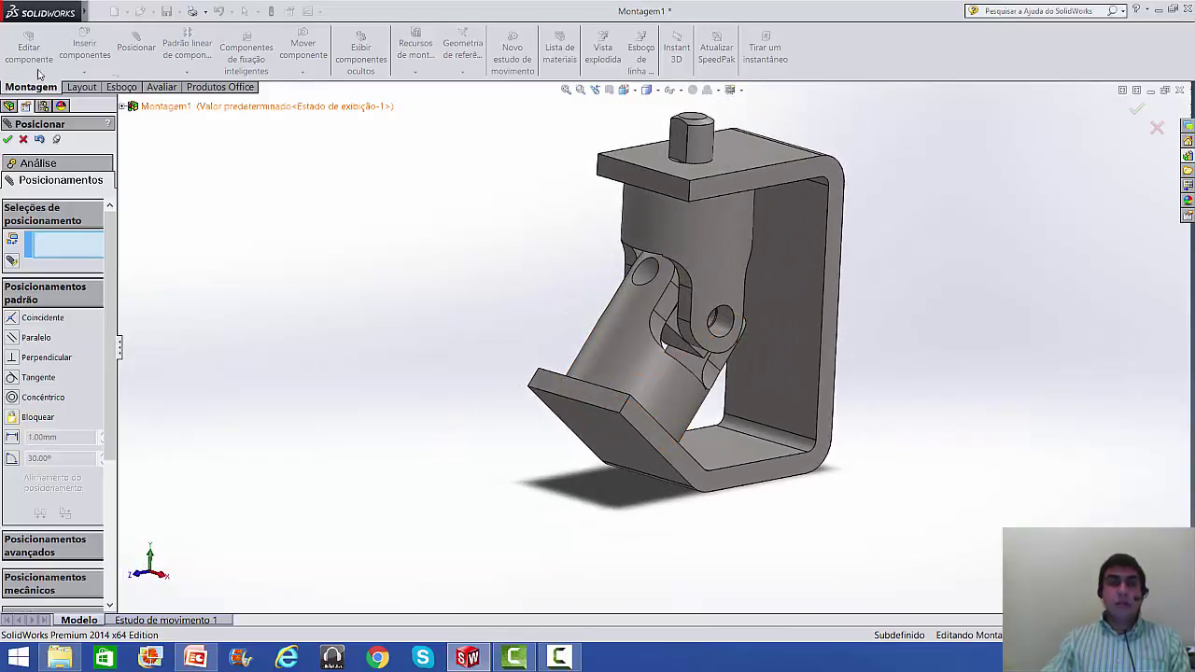
pyautogui.click(24, 140)
# - Insert PINO MAIOR.SLDPRT and place it beside the assembly
pyautogui.click(84, 51)
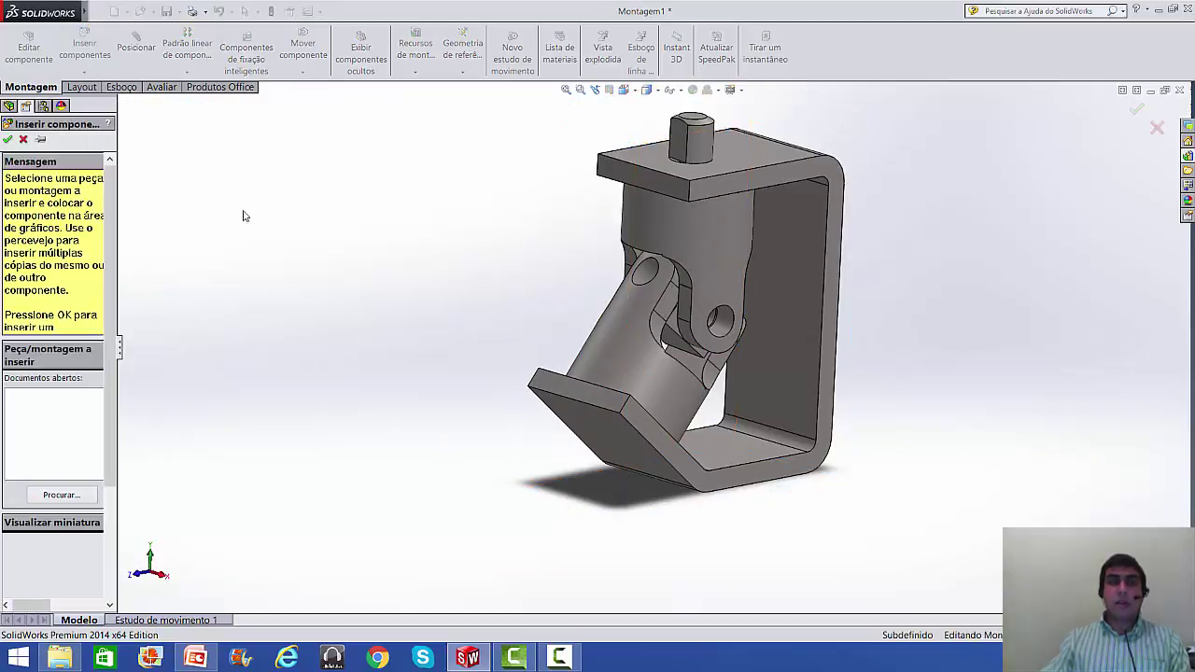
pyautogui.click(47, 496)
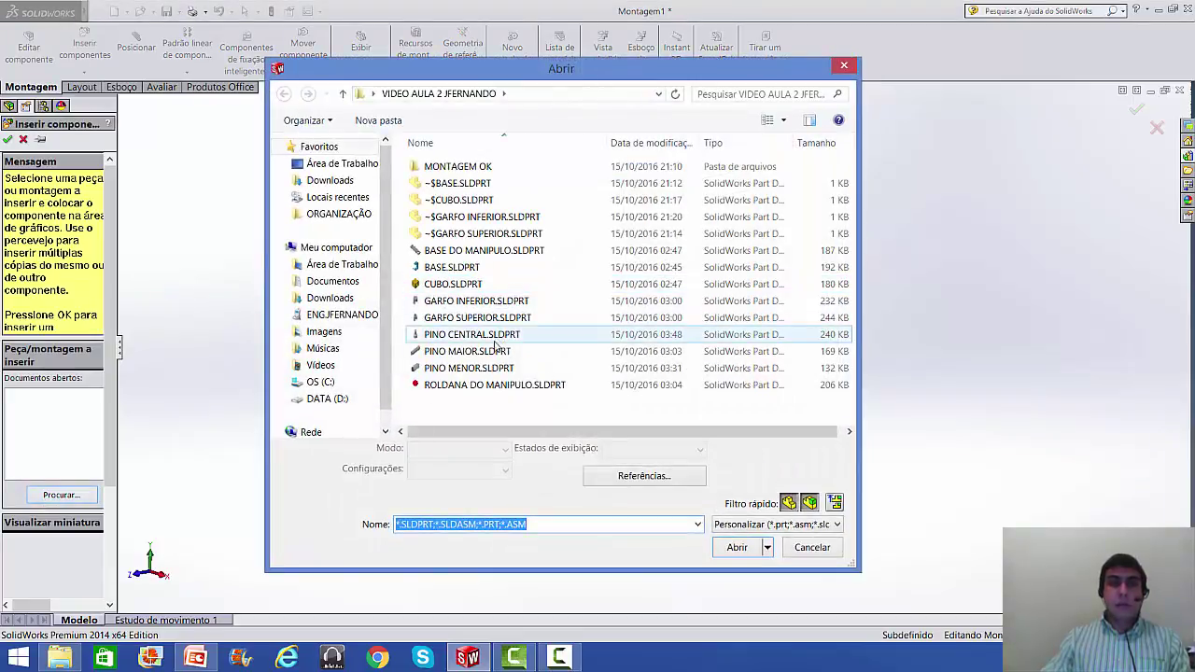
pyautogui.click(495, 351)
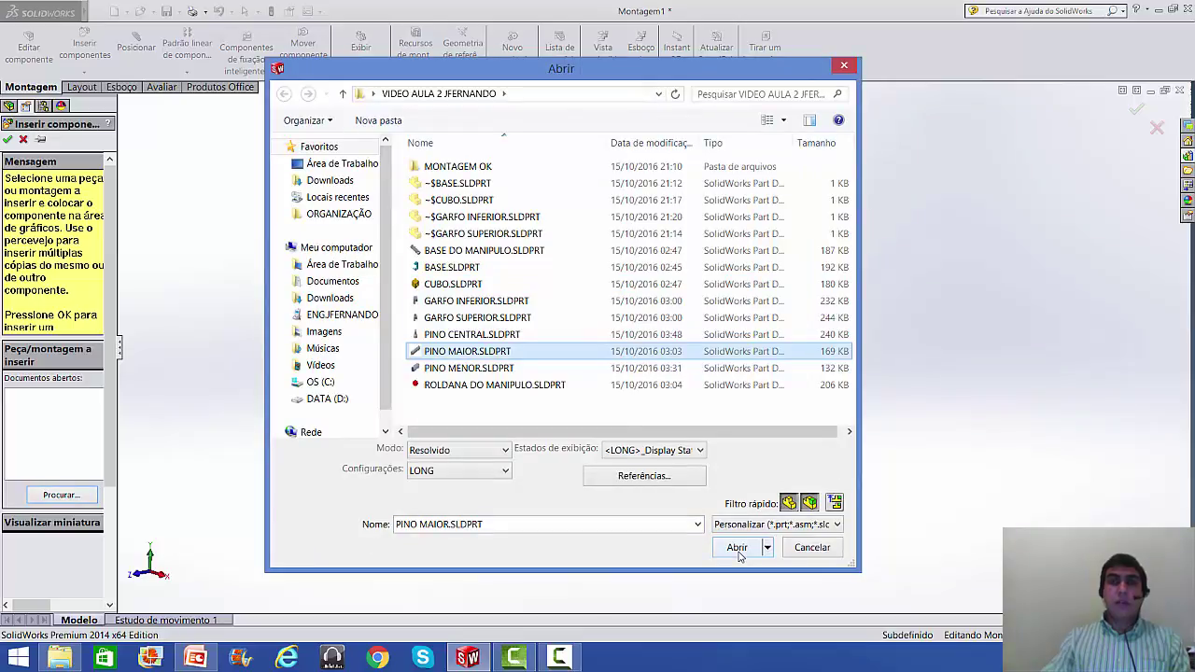
pyautogui.click(736, 548)
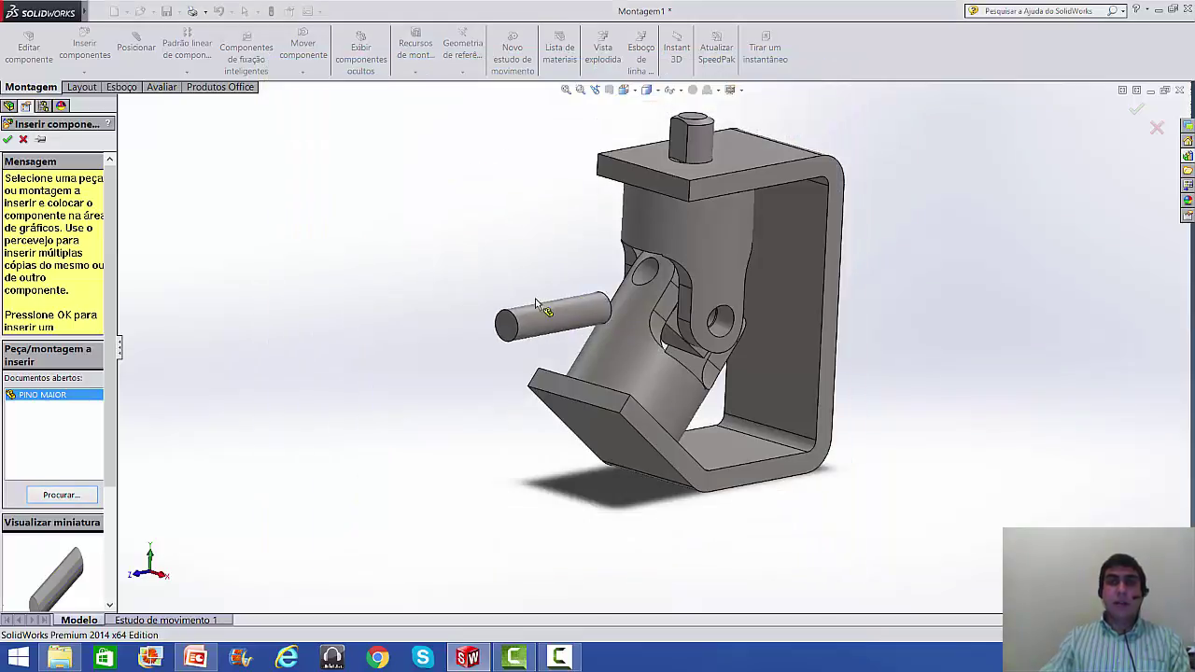
pyautogui.click(440, 287)
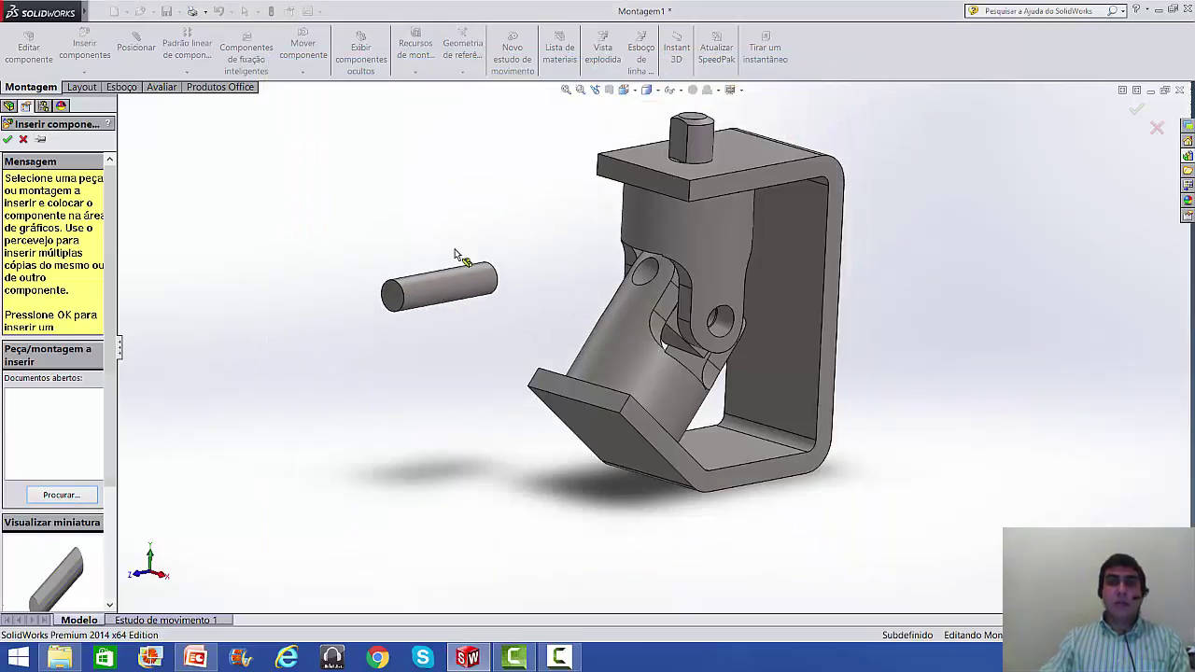
pyautogui.scroll(-5, 551, 280)
# - Mate the PINO MAIOR pin concentric with the lower fork's hole
pyautogui.click(135, 42)
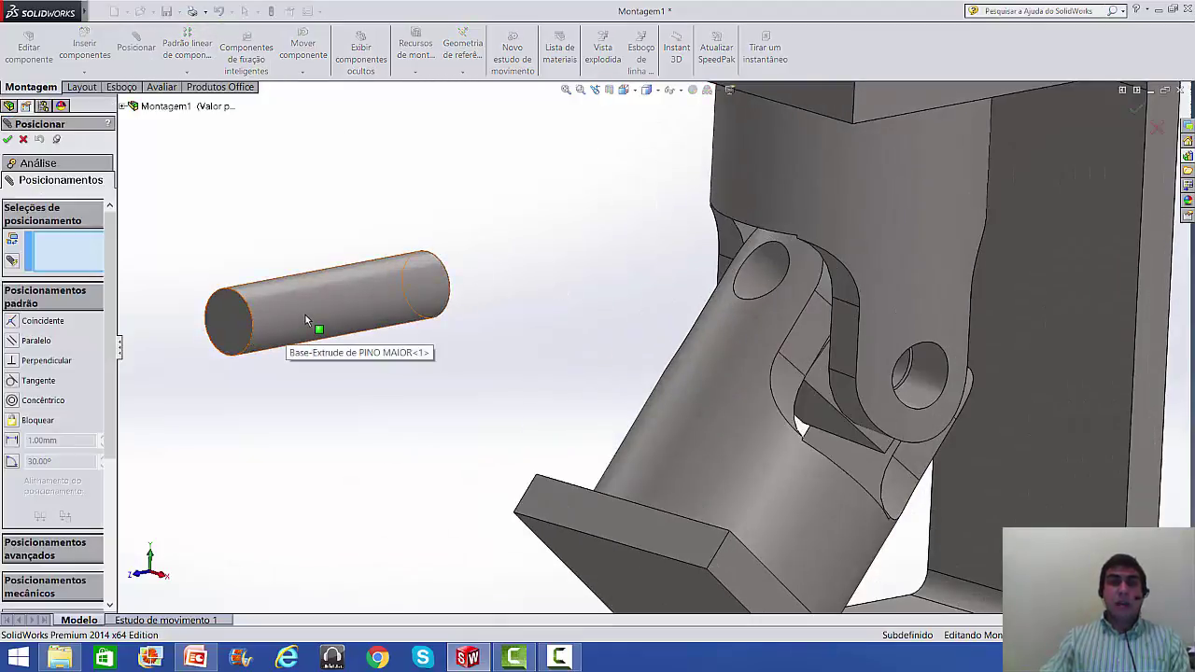
pyautogui.click(305, 316)
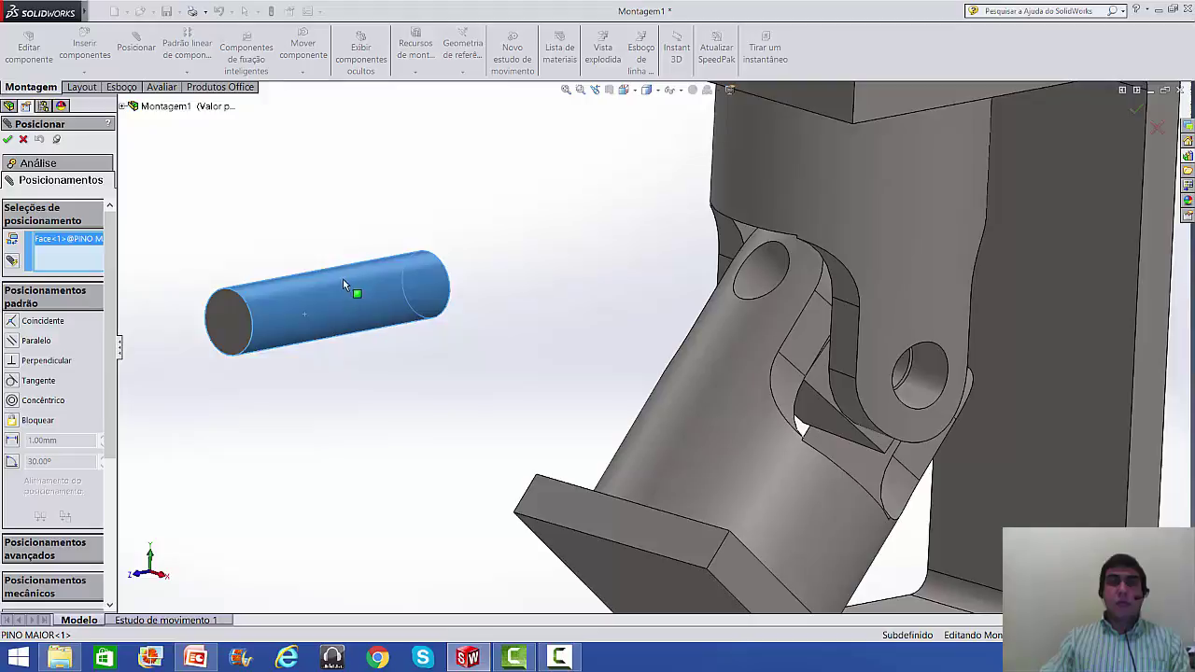
pyautogui.moveTo(563, 307); pyautogui.dragTo(569, 369, button='middle')
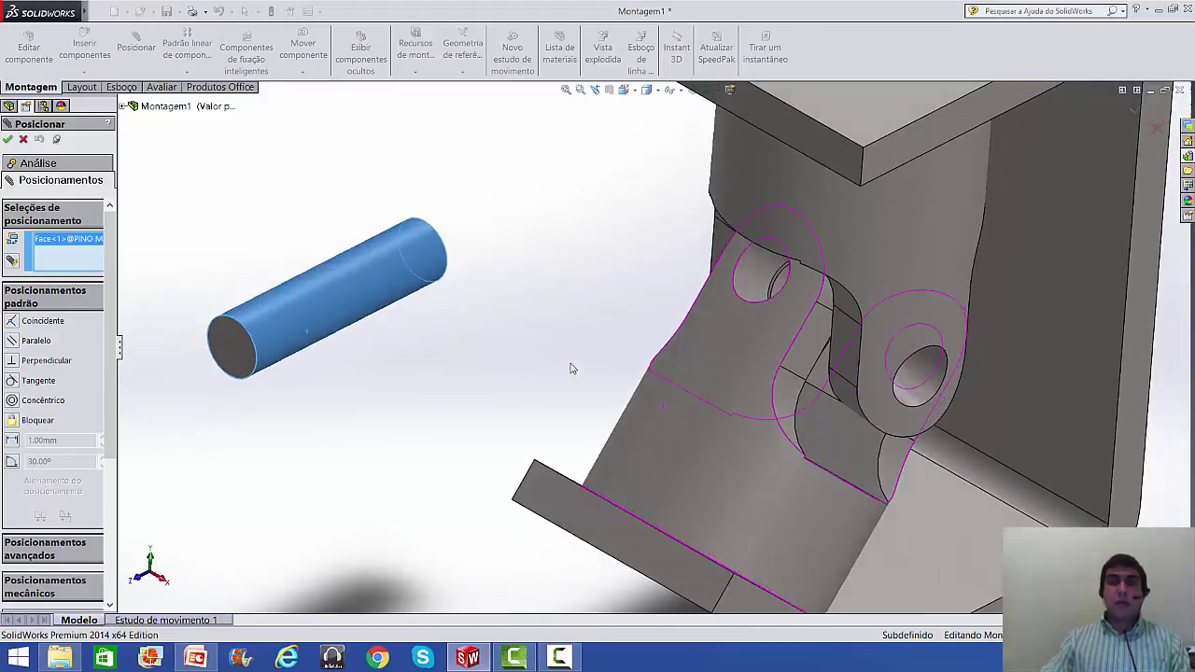
pyautogui.click(753, 280)
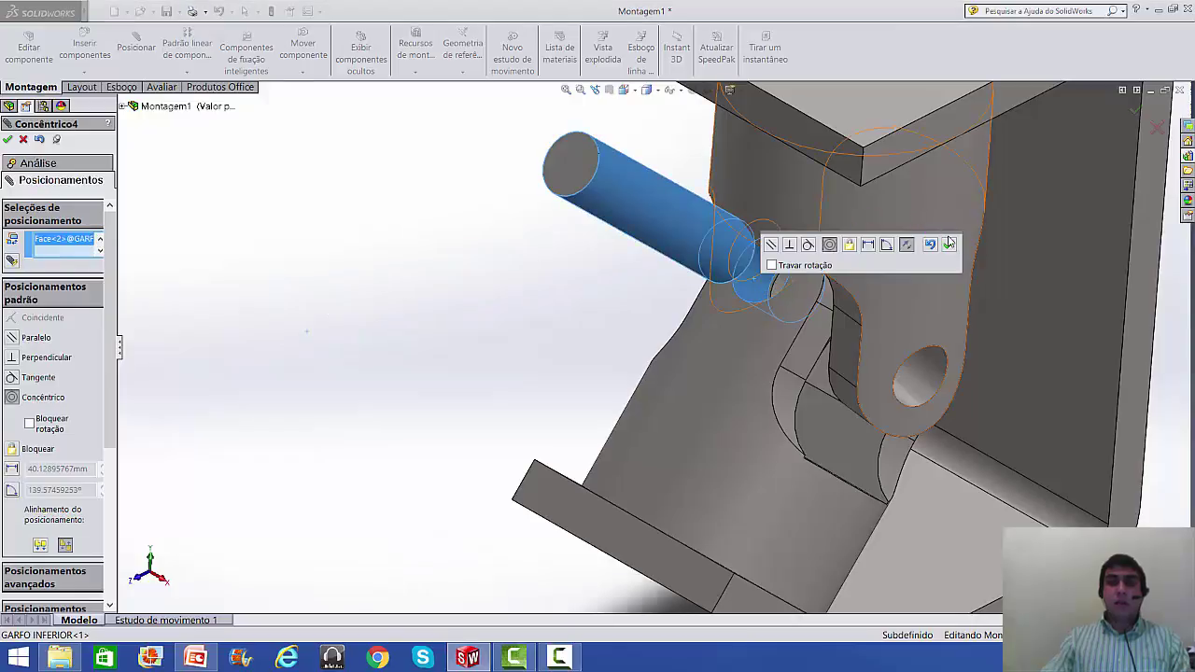
pyautogui.click(950, 246)
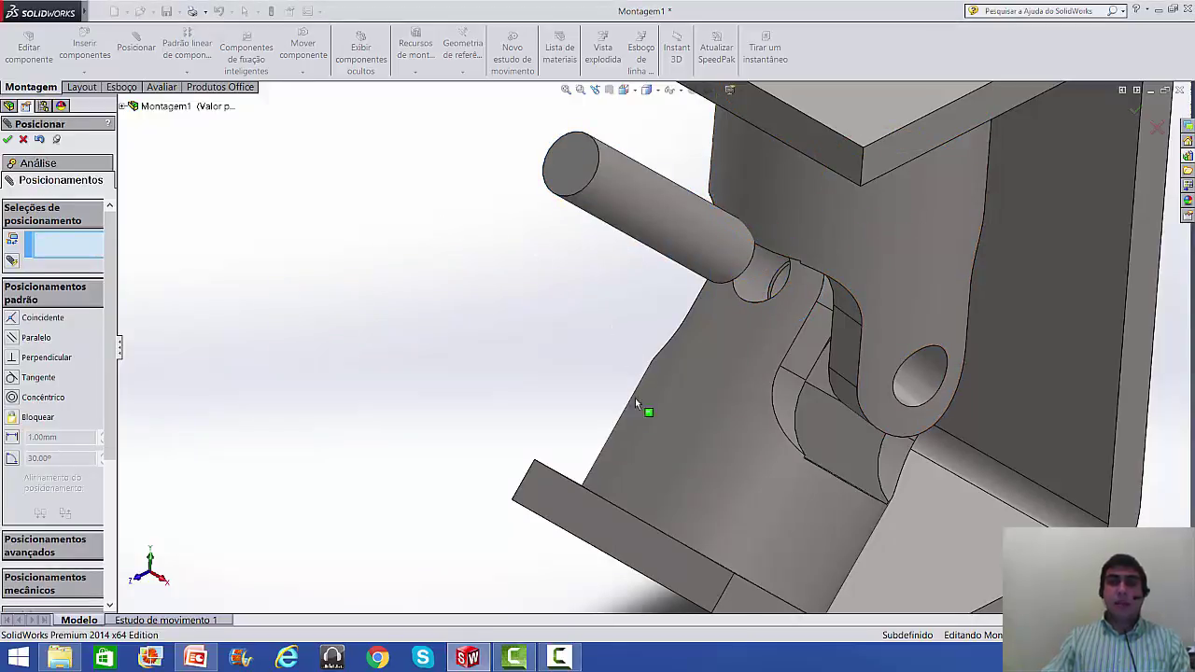
# - Make the pin's end face tangent to the fork, then swing the yoke to test motion
pyautogui.scroll(3, 634, 402)
pyautogui.moveTo(654, 399); pyautogui.dragTo(625, 351, button='middle')
pyautogui.moveTo(716, 425); pyautogui.dragTo(738, 468)
pyautogui.moveTo(541, 214); pyautogui.dragTo(577, 250, button='middle')
pyautogui.moveTo(605, 282); pyautogui.dragTo(525, 242, button='middle')
pyautogui.scroll(-3, 742, 328)
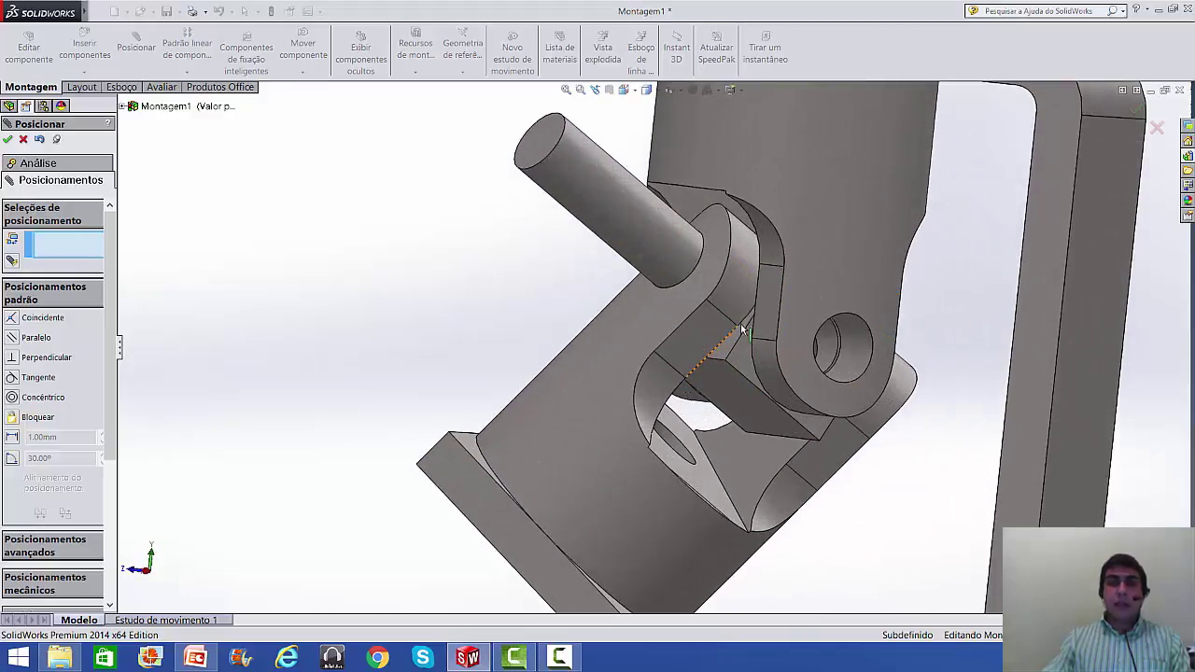
pyautogui.click(532, 147)
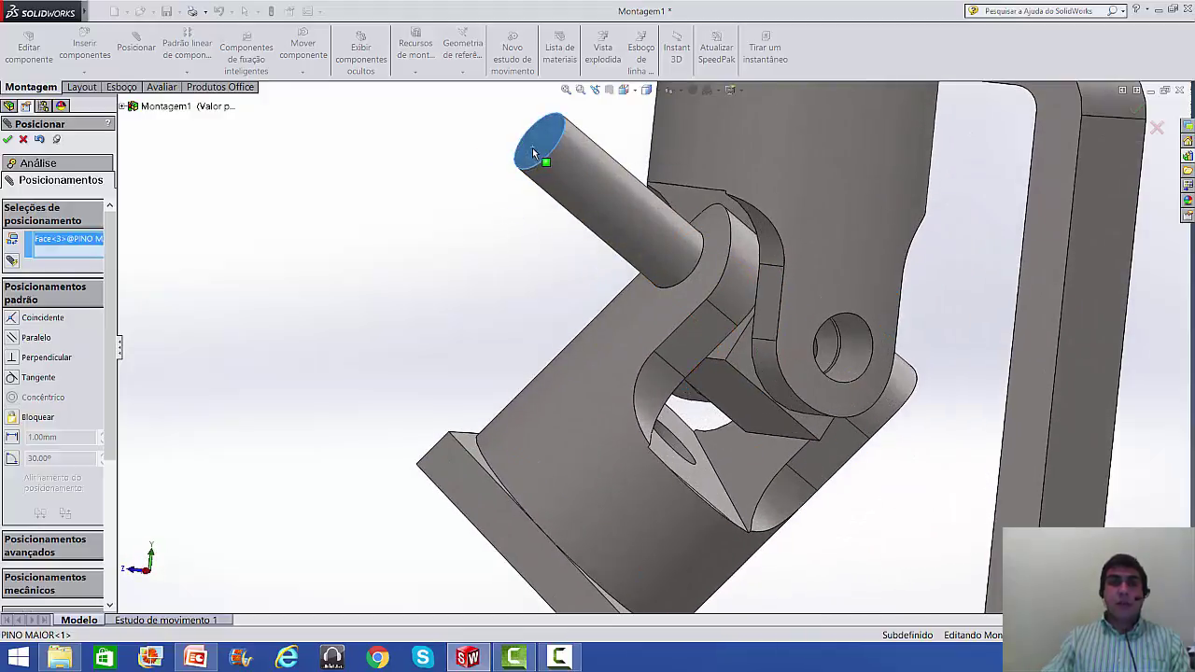
pyautogui.click(623, 322)
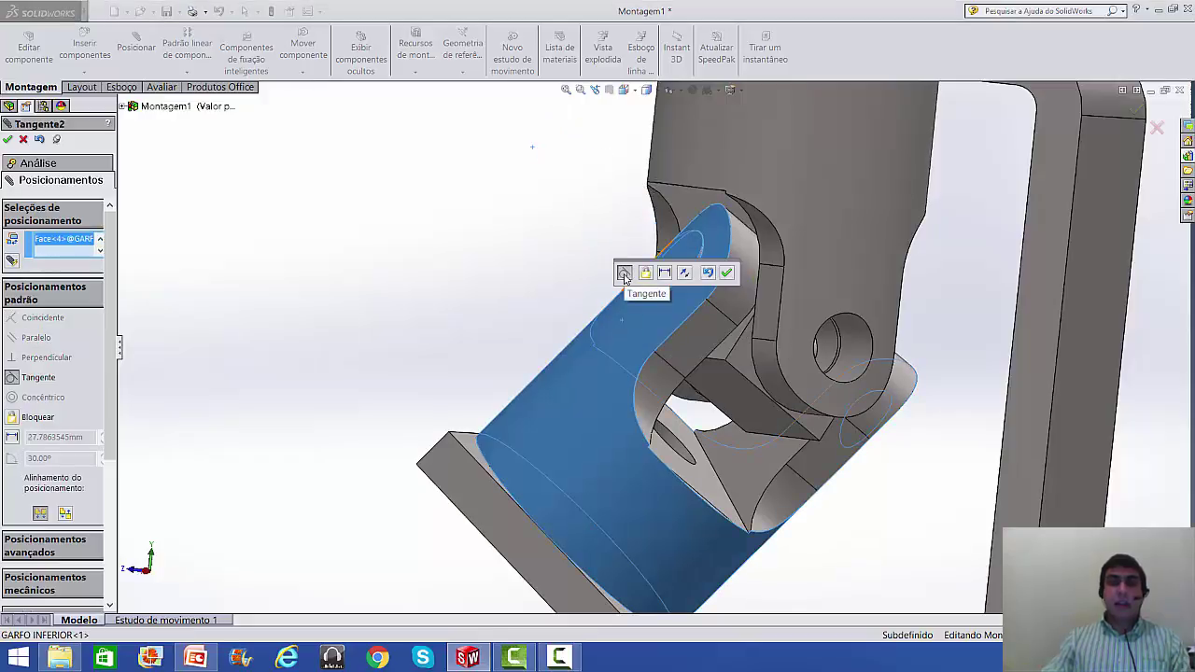
pyautogui.click(726, 274)
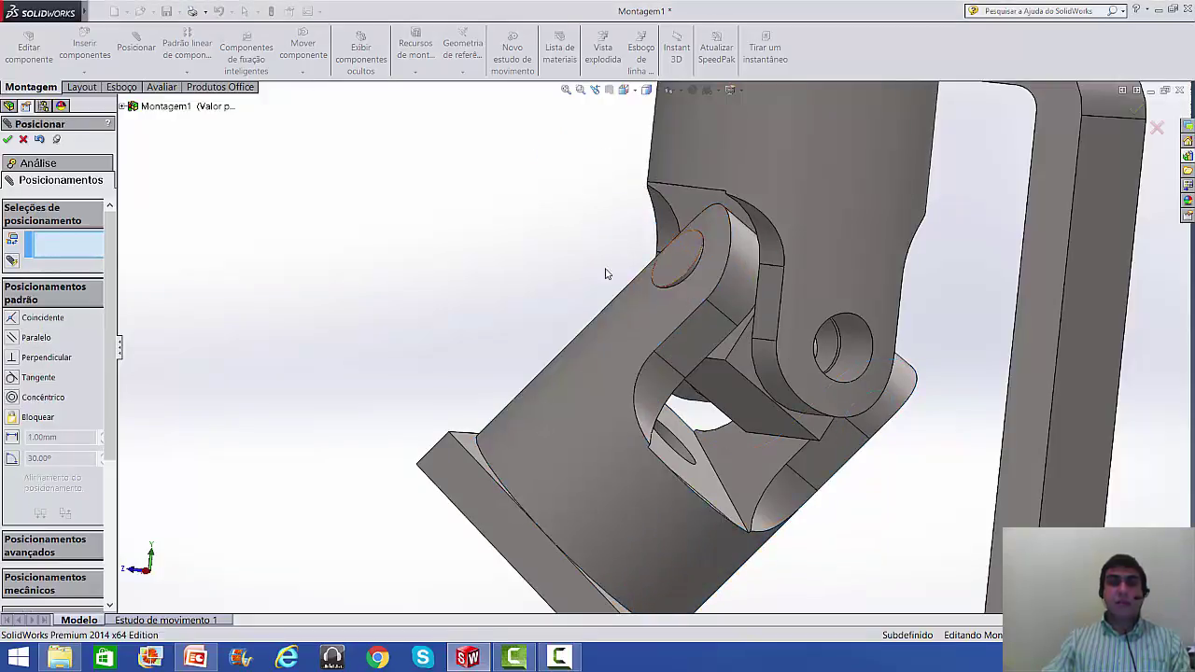
pyautogui.moveTo(549, 271); pyautogui.dragTo(544, 296, button='middle')
pyautogui.moveTo(735, 316); pyautogui.dragTo(691, 323)
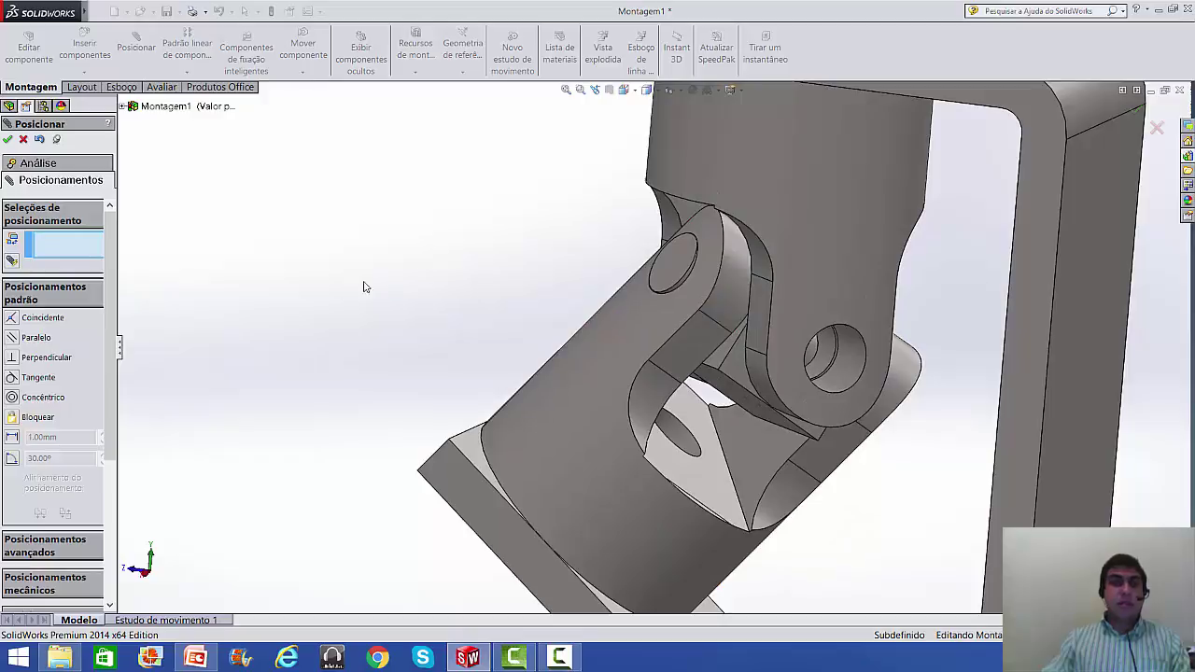
# - Insert PINO MENOR.SLDPRT and place the small pin beside the assembly
pyautogui.click(24, 139)
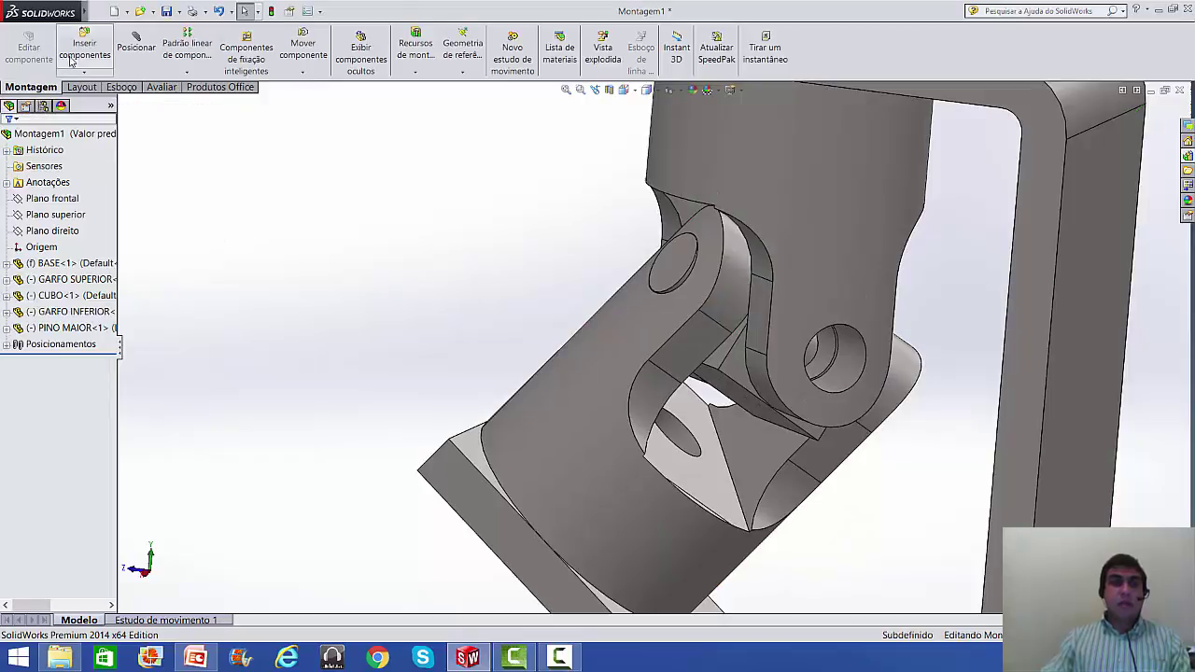
pyautogui.click(82, 51)
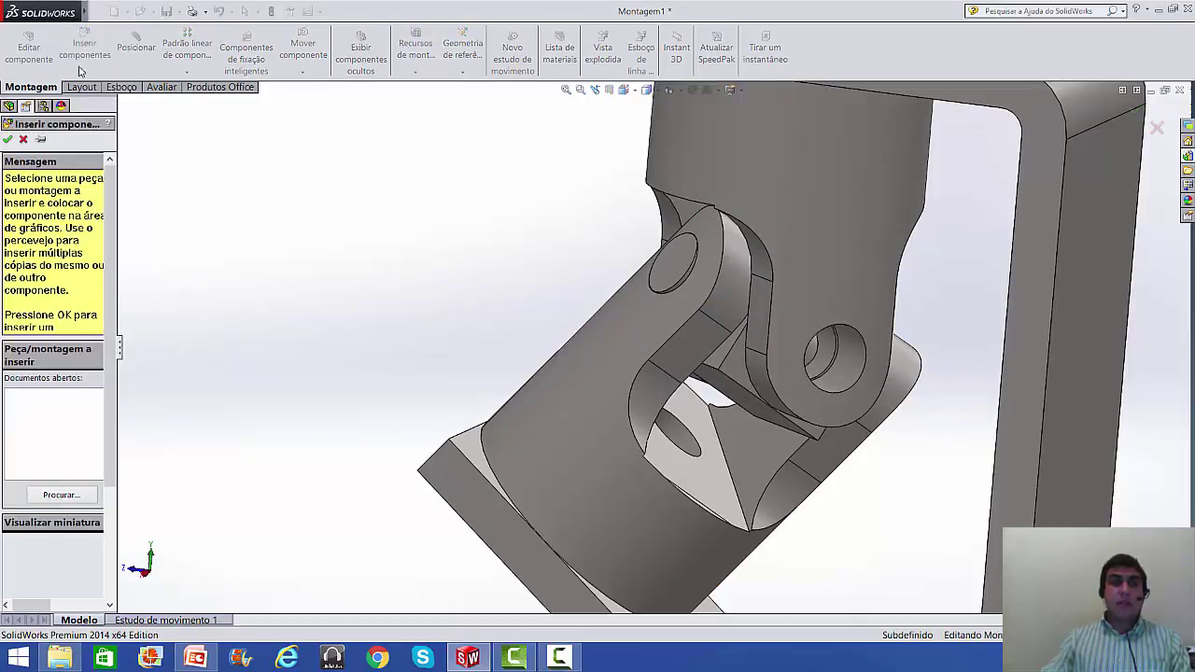
pyautogui.click(60, 495)
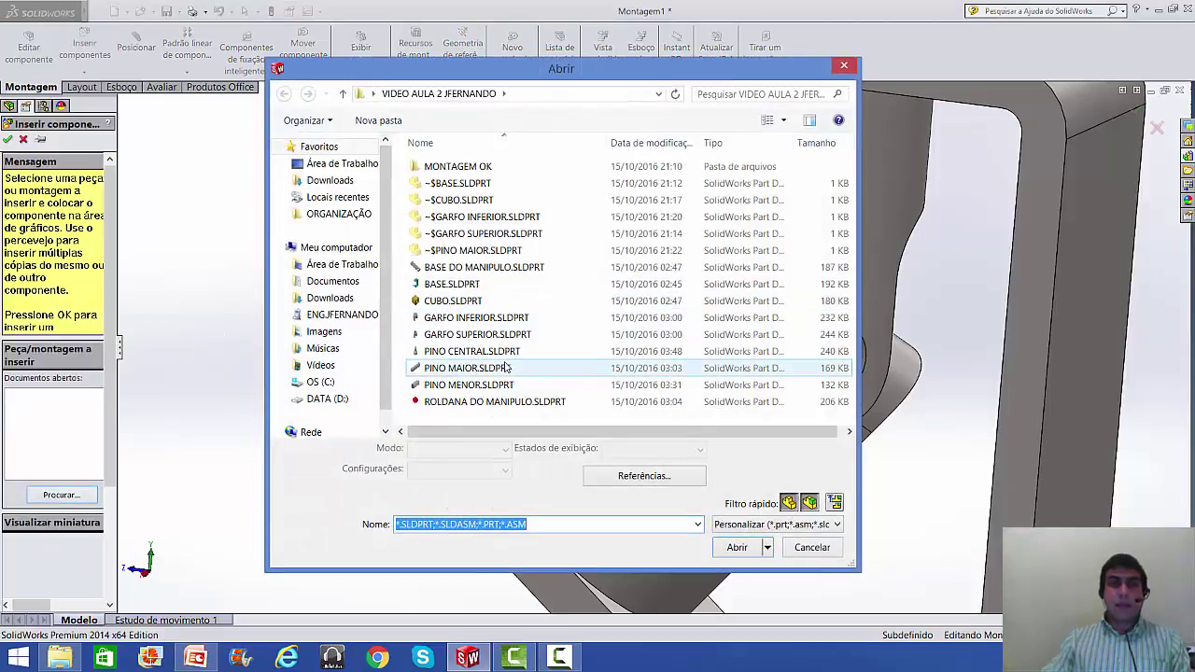
pyautogui.click(469, 385)
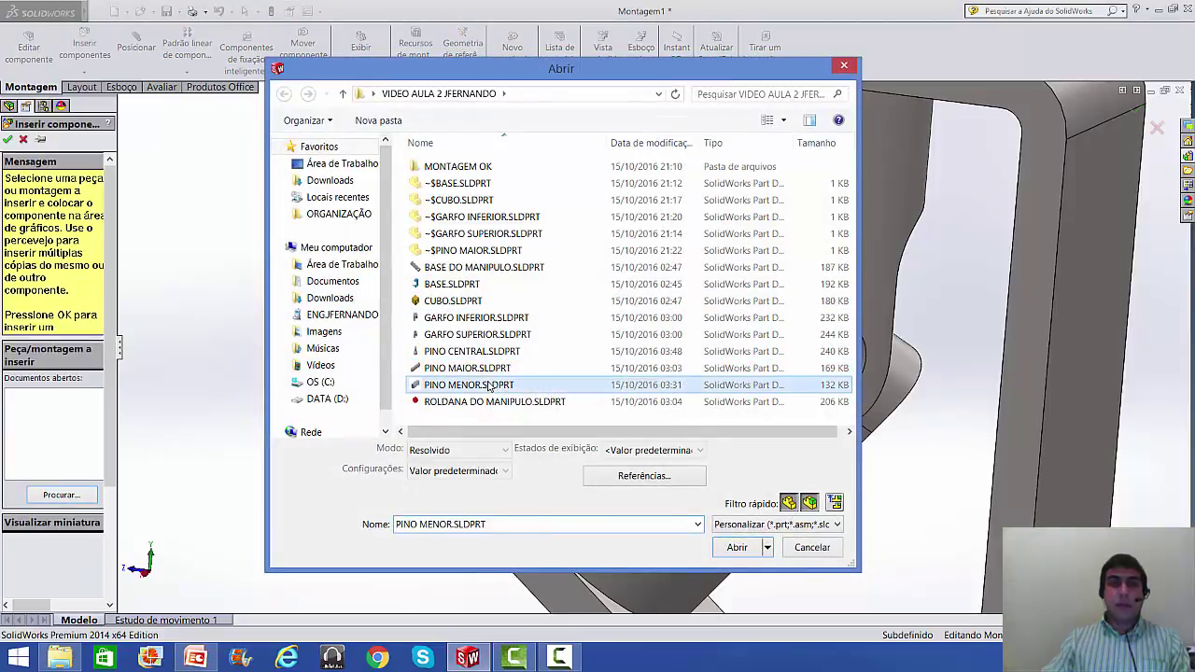
pyautogui.click(736, 546)
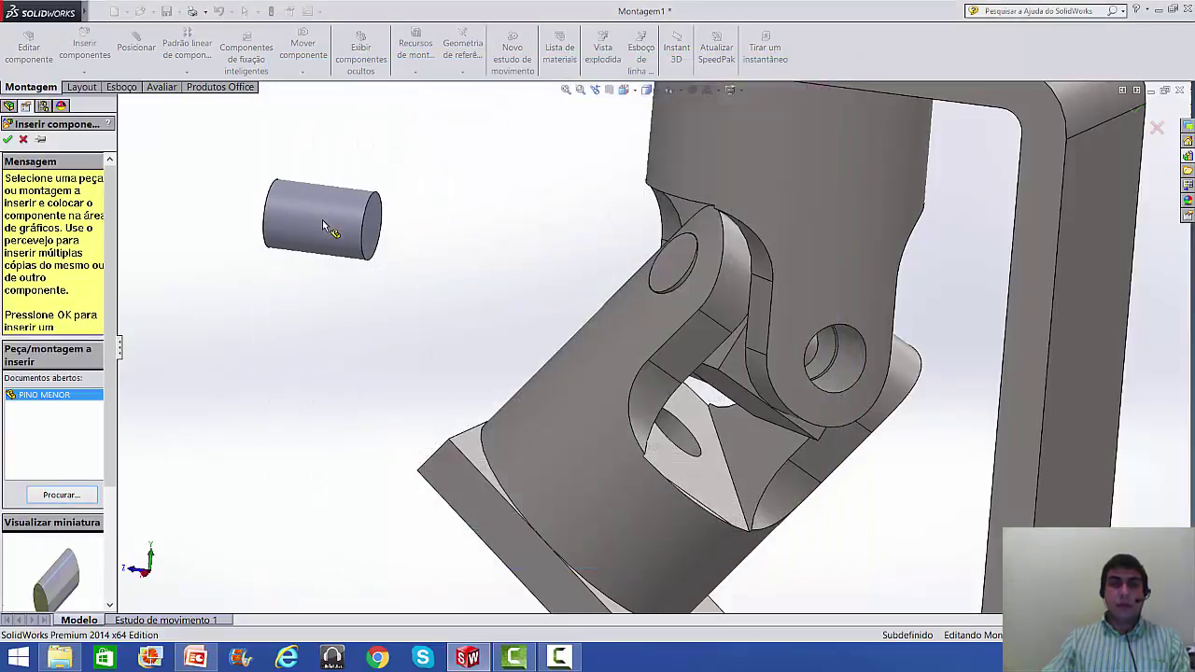
pyautogui.click(266, 232)
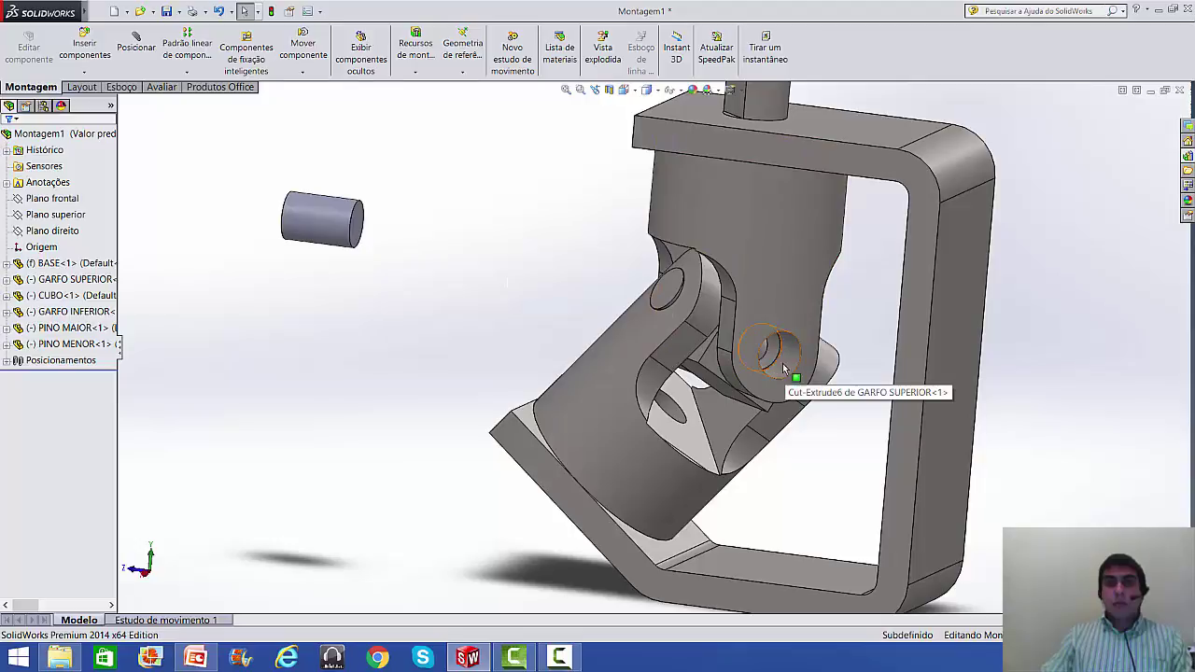
# - Move the small pin up and to the left of the assembly
pyautogui.moveTo(614, 292); pyautogui.dragTo(853, 328, button='middle')
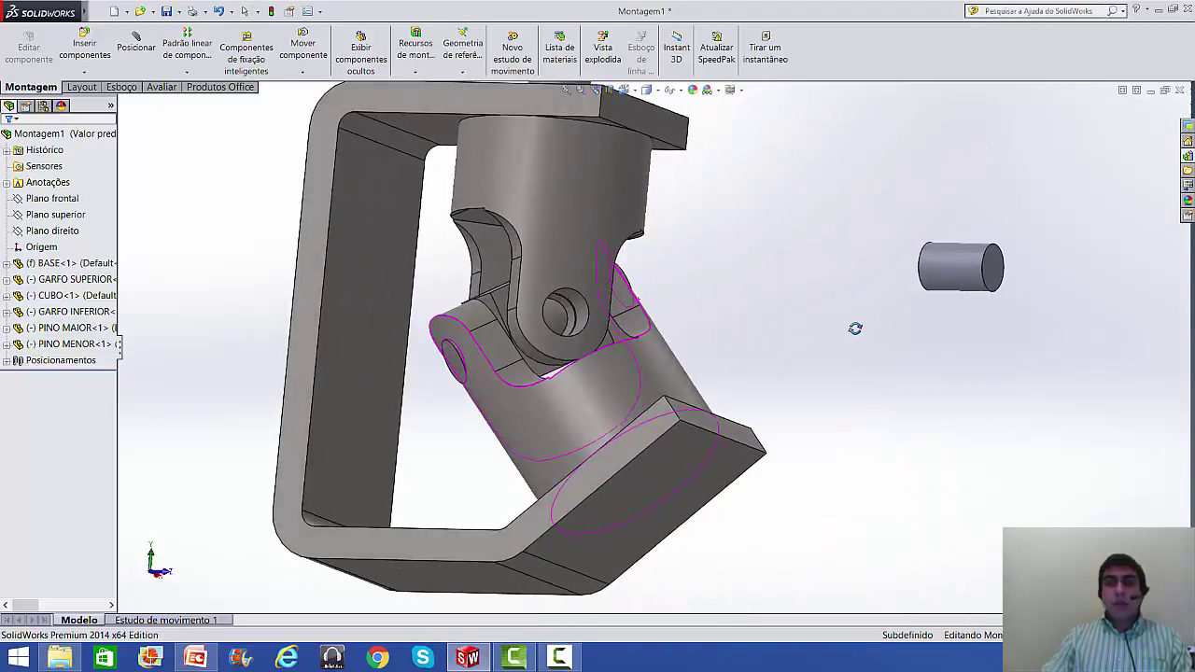
pyautogui.moveTo(757, 306); pyautogui.dragTo(537, 327, button='middle')
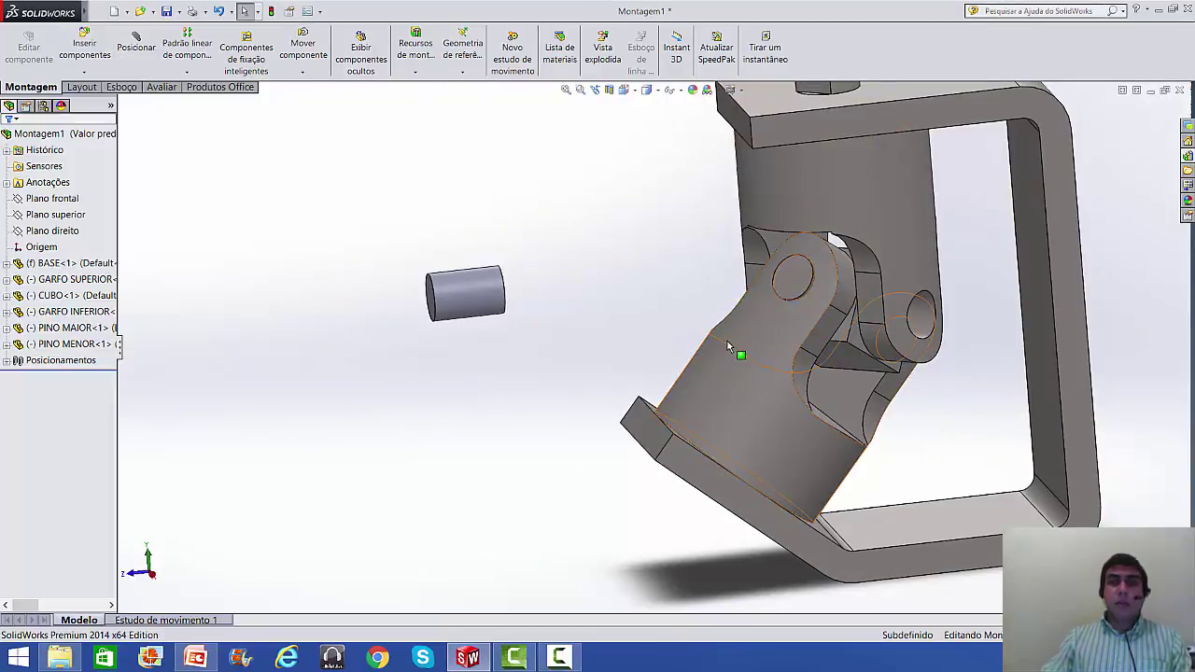
pyautogui.scroll(2, 774, 256)
pyautogui.scroll(-1, 768, 251)
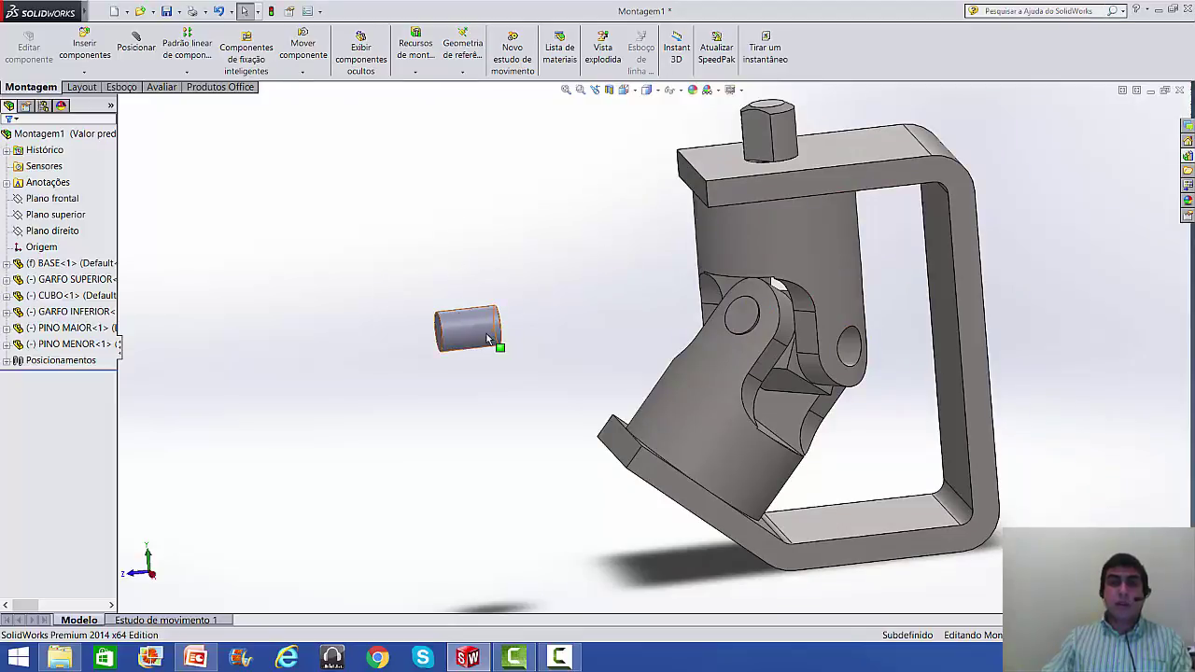
pyautogui.moveTo(486, 329); pyautogui.dragTo(373, 261)
pyautogui.click(425, 338)
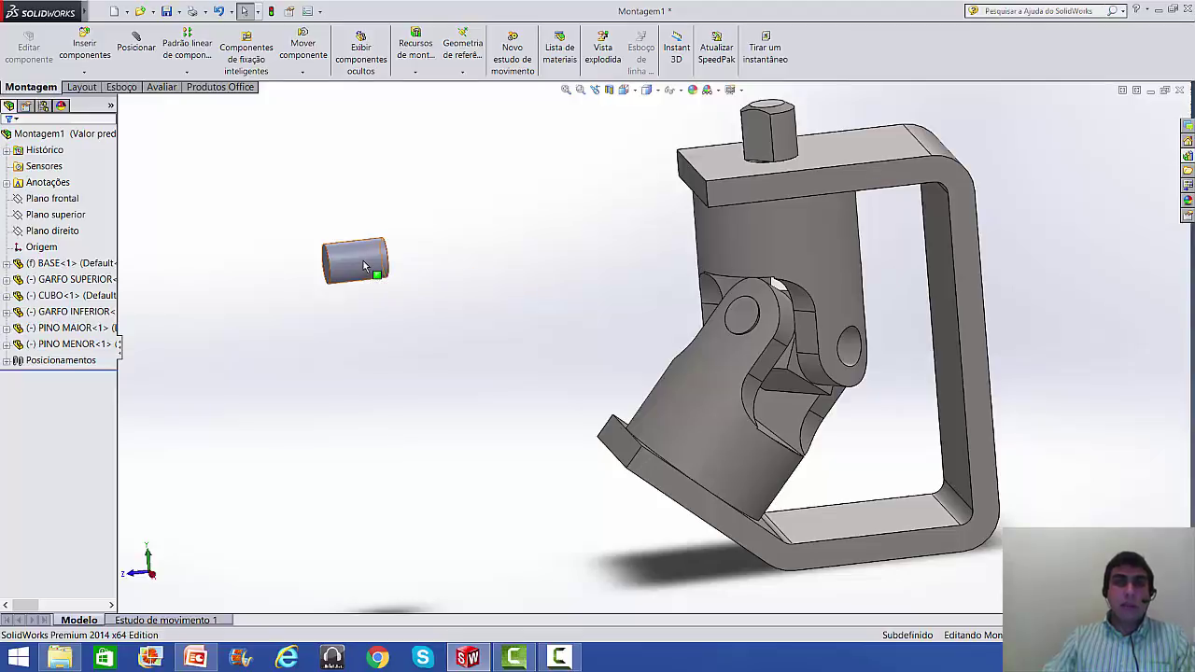
# - Copy the small pin and delete the two extra copies, keeping PINO MENOR<2>
pyautogui.keyDown('ctrl'); pyautogui.moveTo(364, 266); pyautogui.dragTo(499, 218); pyautogui.keyUp('ctrl')
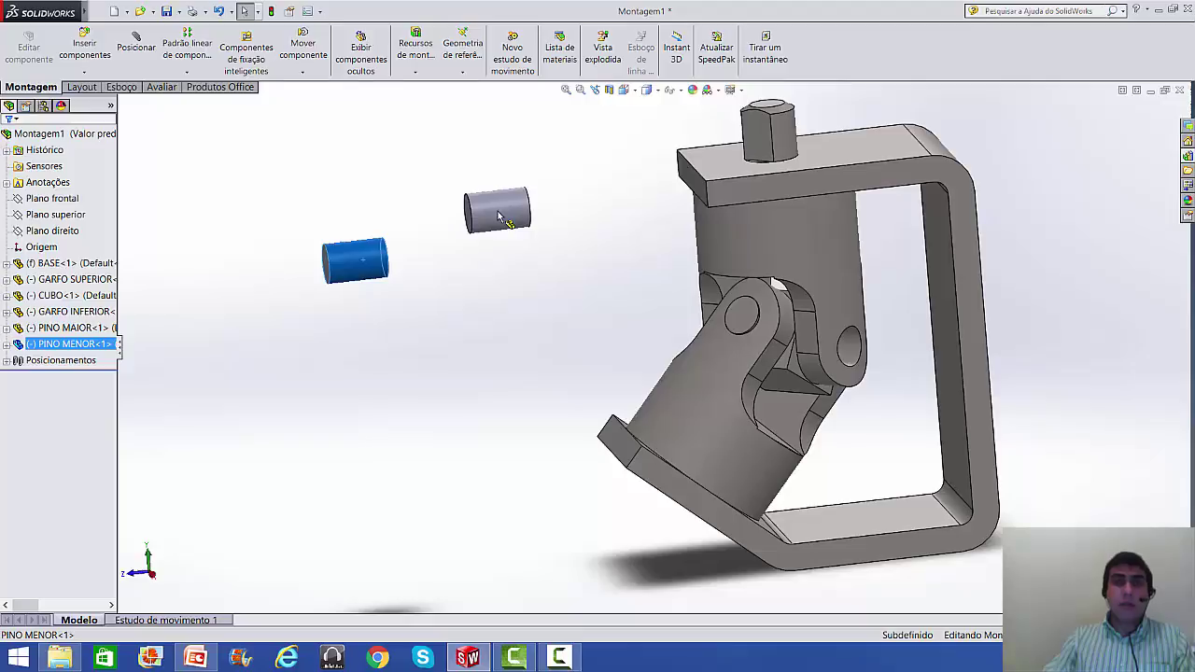
pyautogui.keyDown('ctrl'); pyautogui.moveTo(499, 217); pyautogui.dragTo(499, 217); pyautogui.keyUp('ctrl')
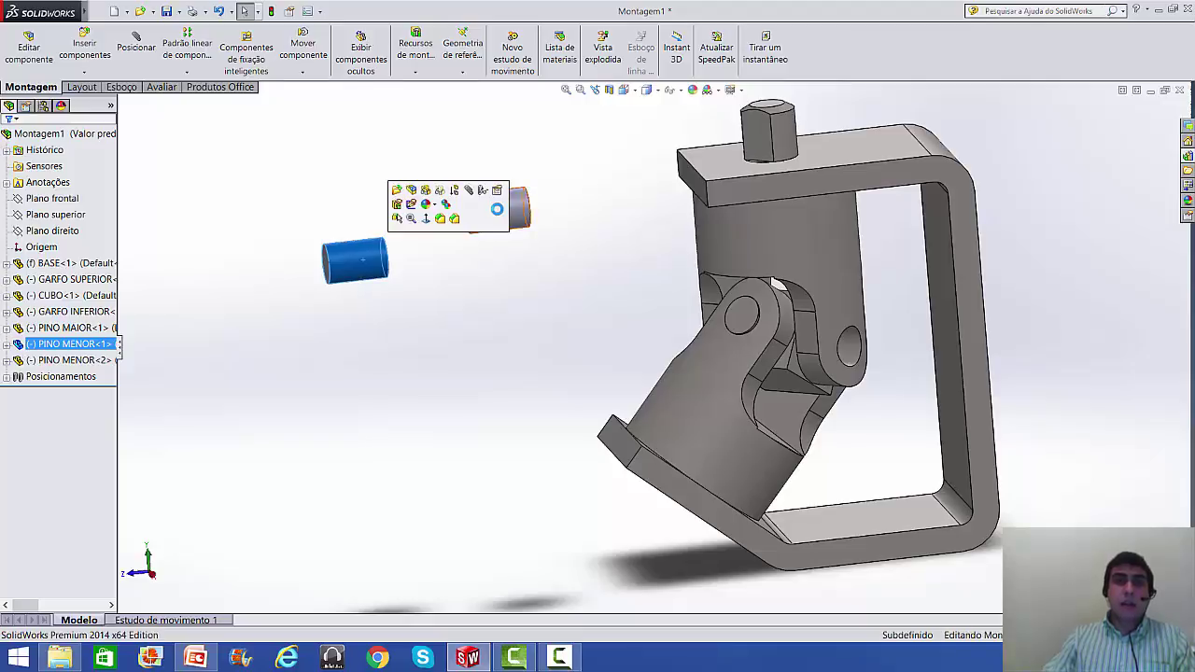
pyautogui.click(497, 287)
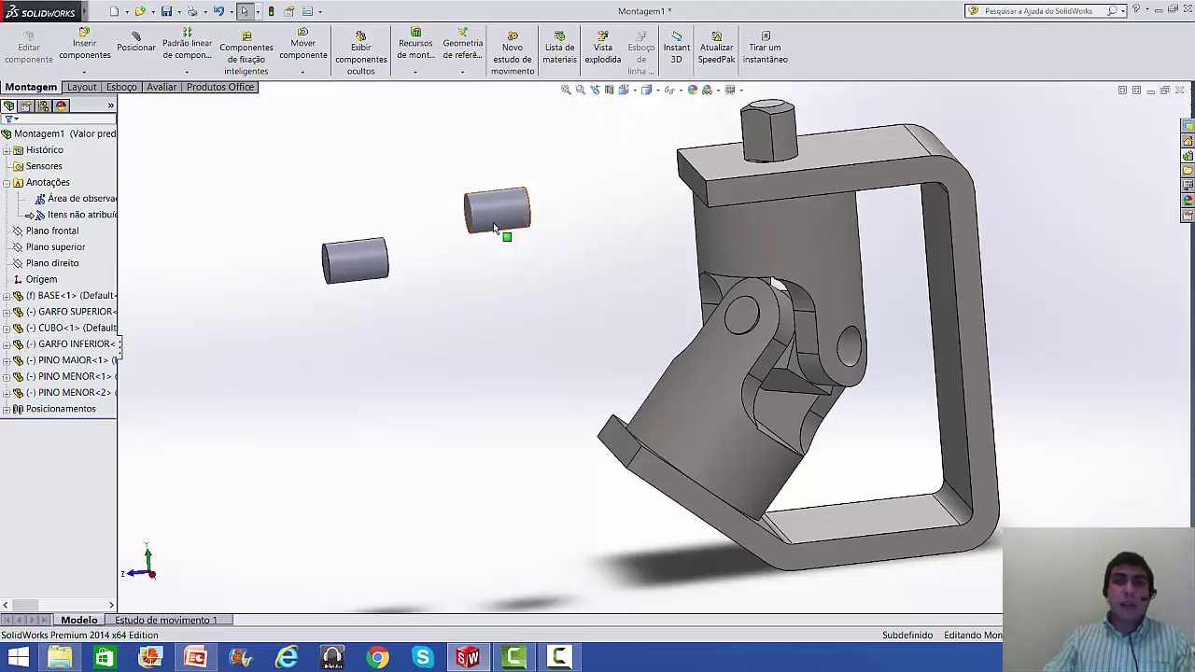
pyautogui.keyDown('ctrl'); pyautogui.moveTo(501, 218); pyautogui.dragTo(502, 358); pyautogui.keyUp('ctrl')
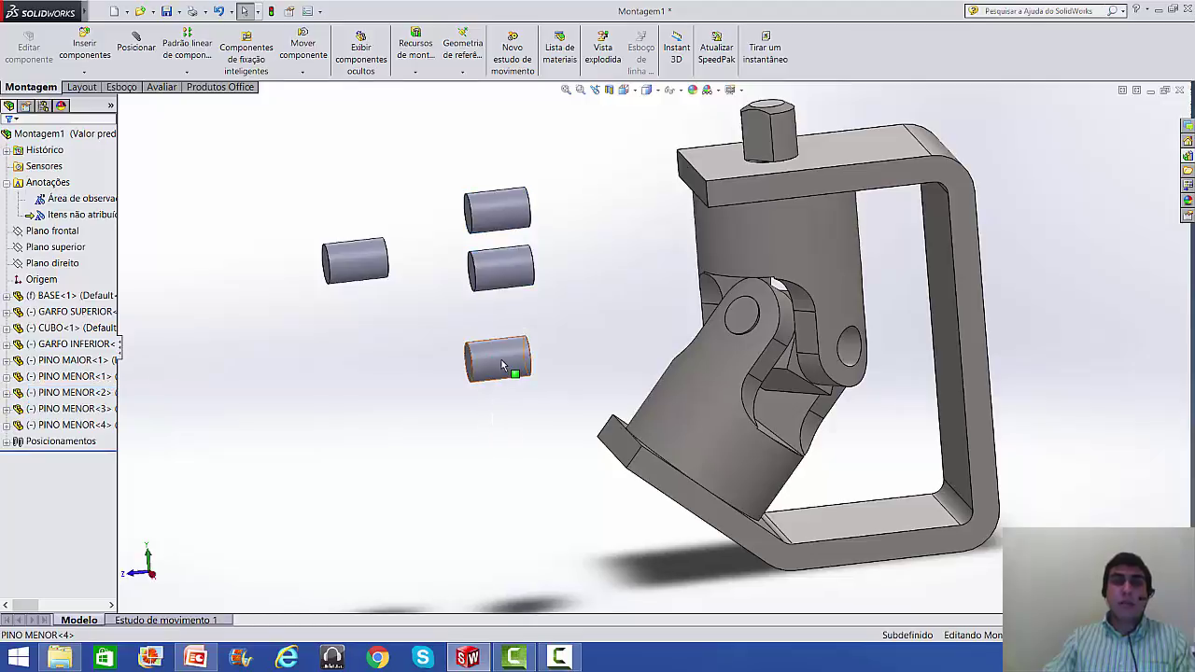
pyautogui.click(502, 365)
pyautogui.press('Delete')
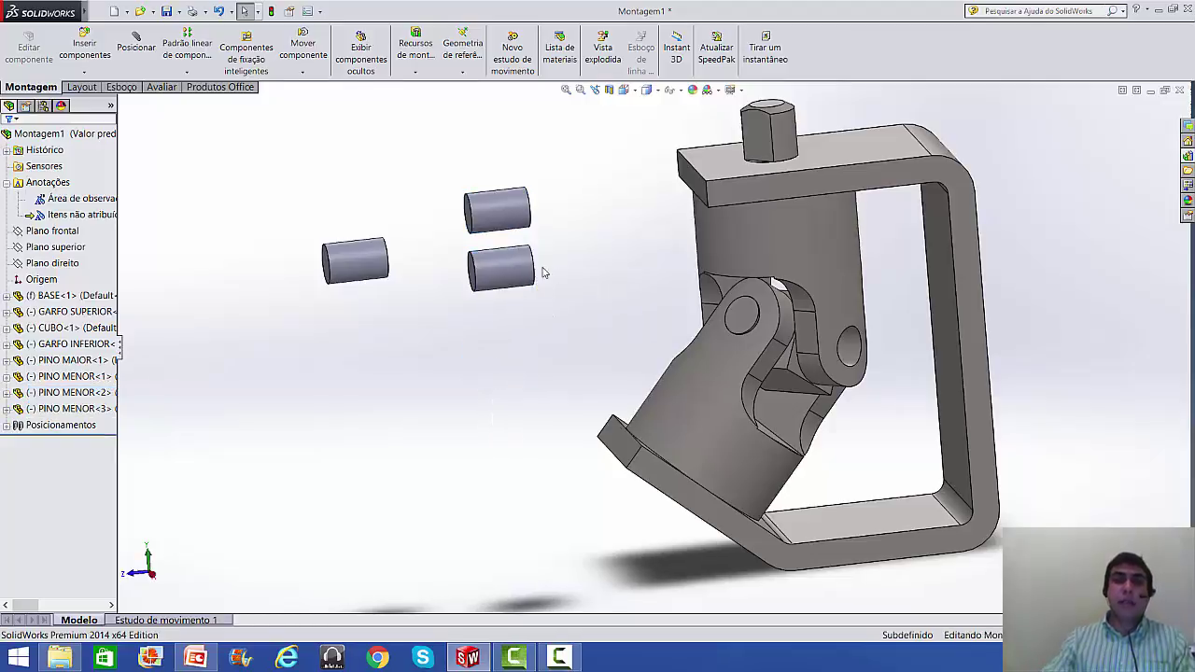
pyautogui.click(501, 273)
pyautogui.press('Delete')
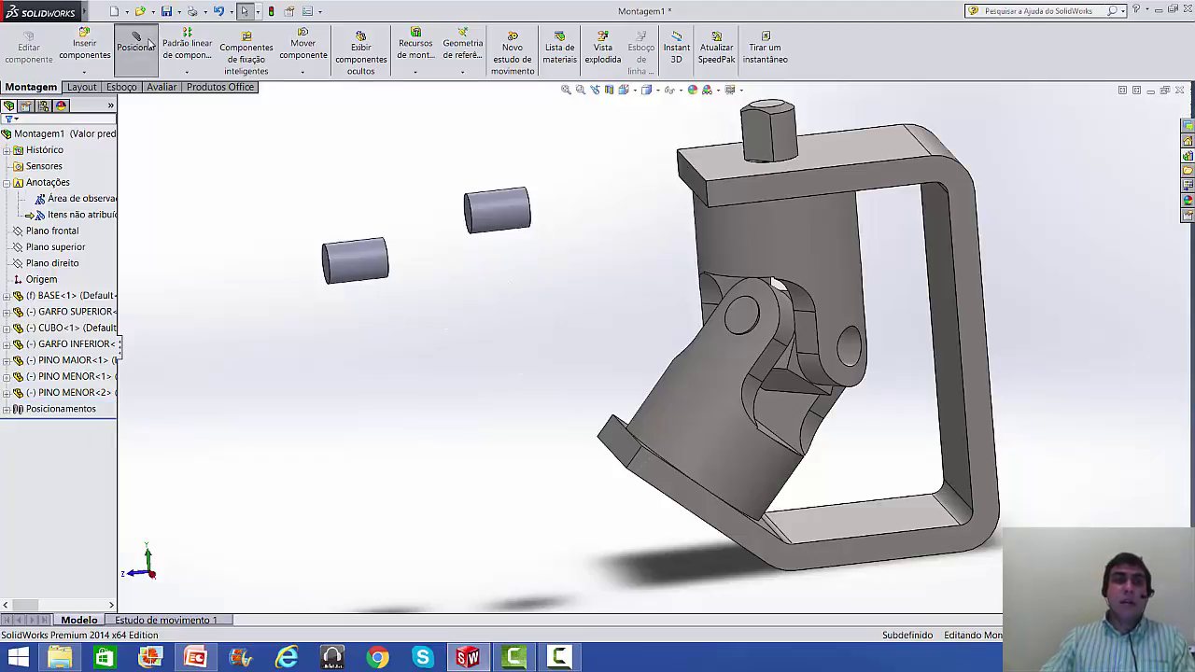
# - Add a concentric mate between the small pin and the fork hole, then undo it
pyautogui.click(490, 207)
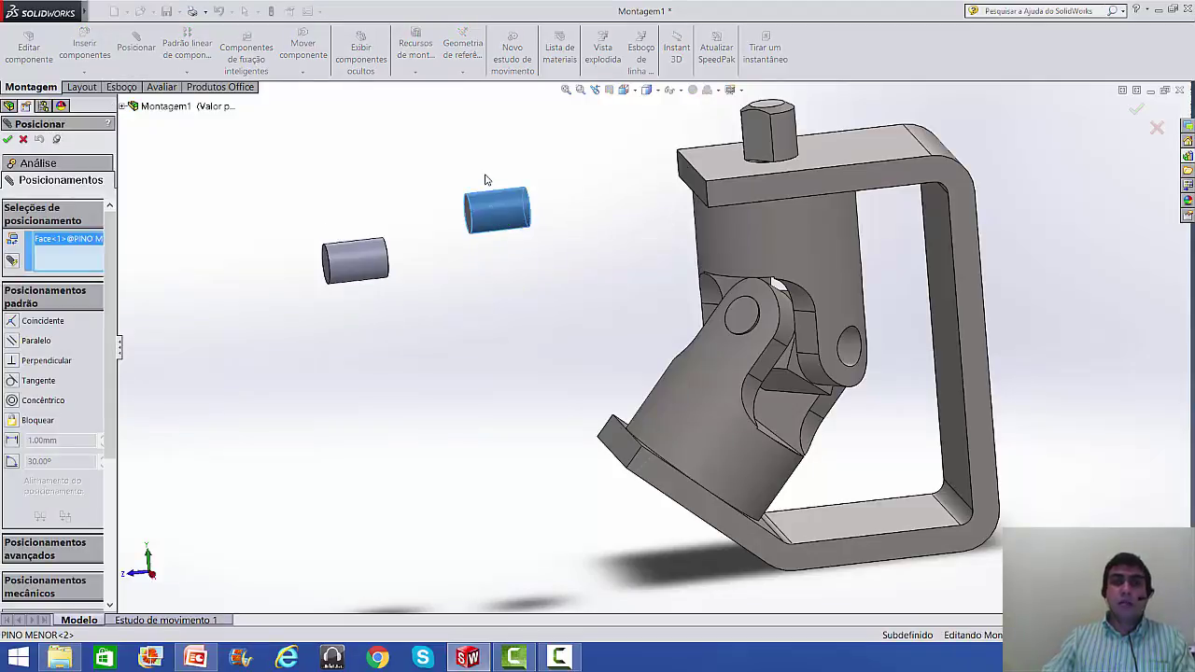
pyautogui.click(852, 344)
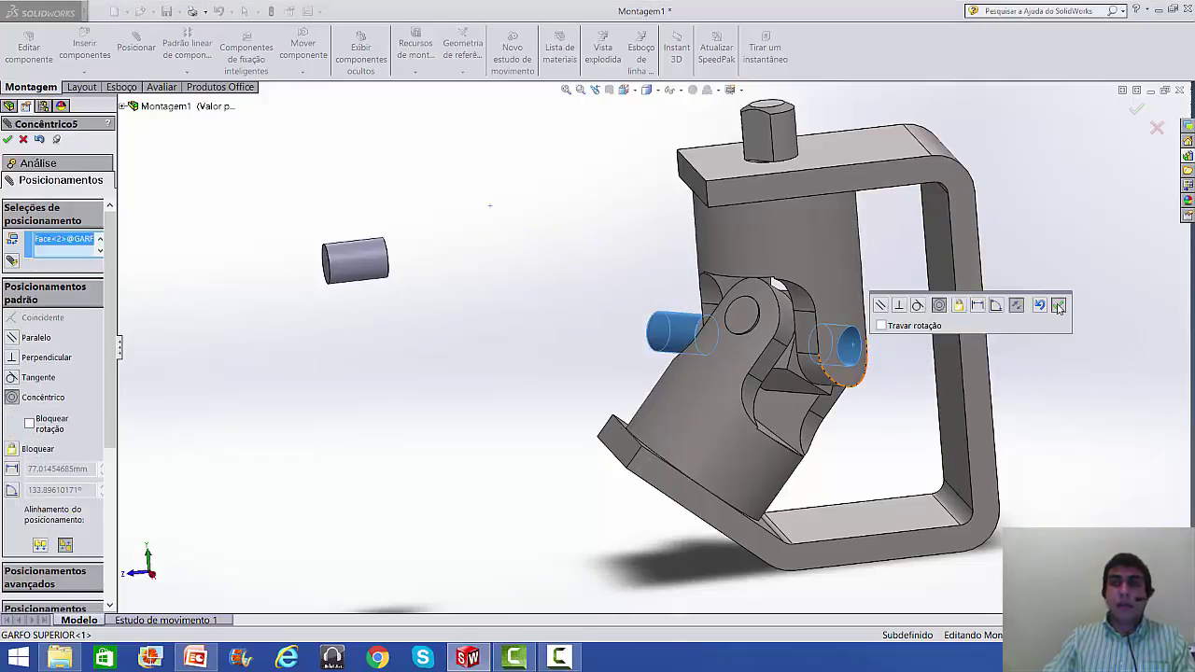
pyautogui.click(1058, 306)
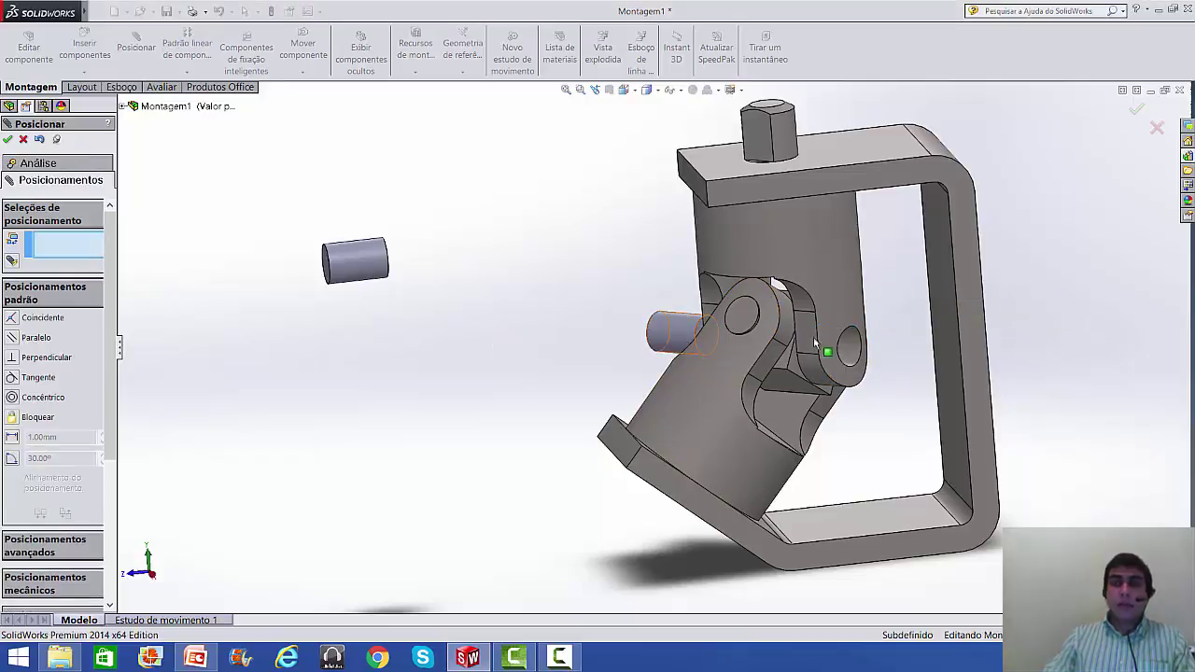
pyautogui.hotkey('ctrl', 'z')
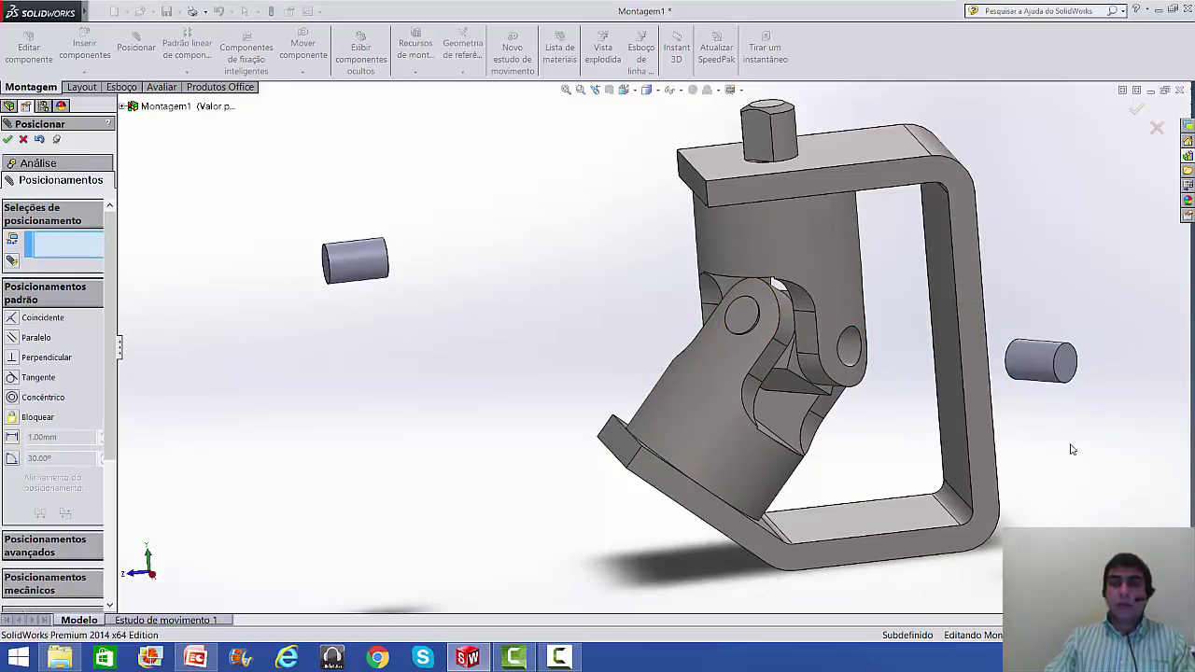
# - Mate the small pin's end face tangent to PINO MAIOR as Tangente3
pyautogui.moveTo(1057, 438); pyautogui.dragTo(1113, 393, button='middle')
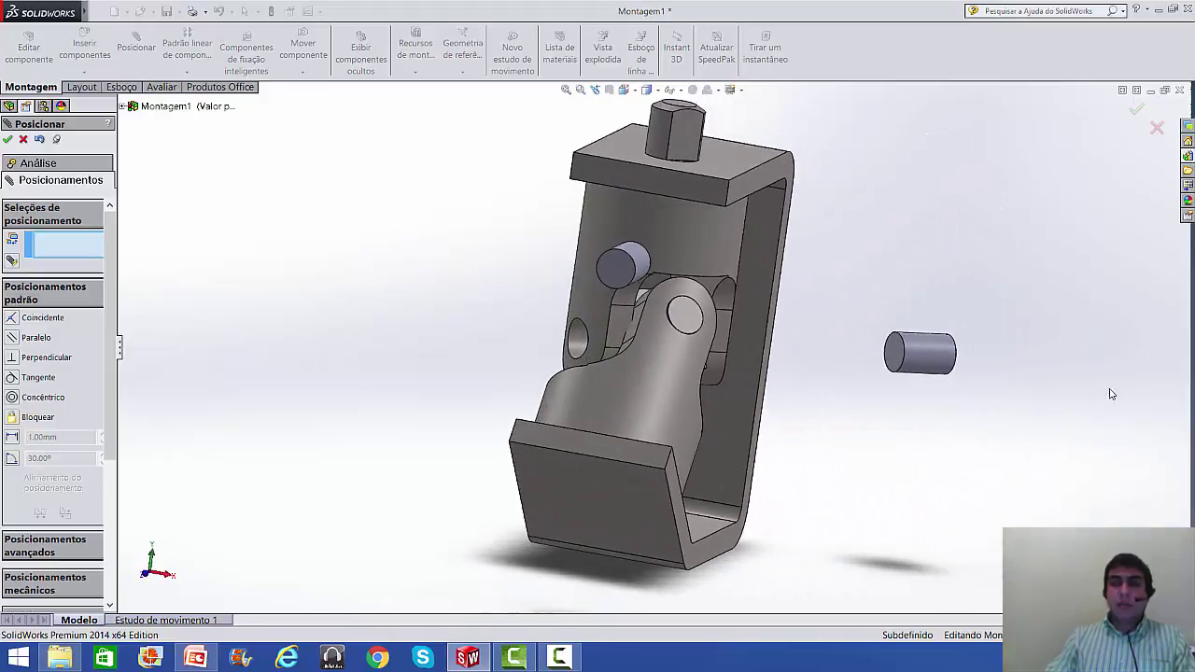
pyautogui.scroll(-3, 977, 379)
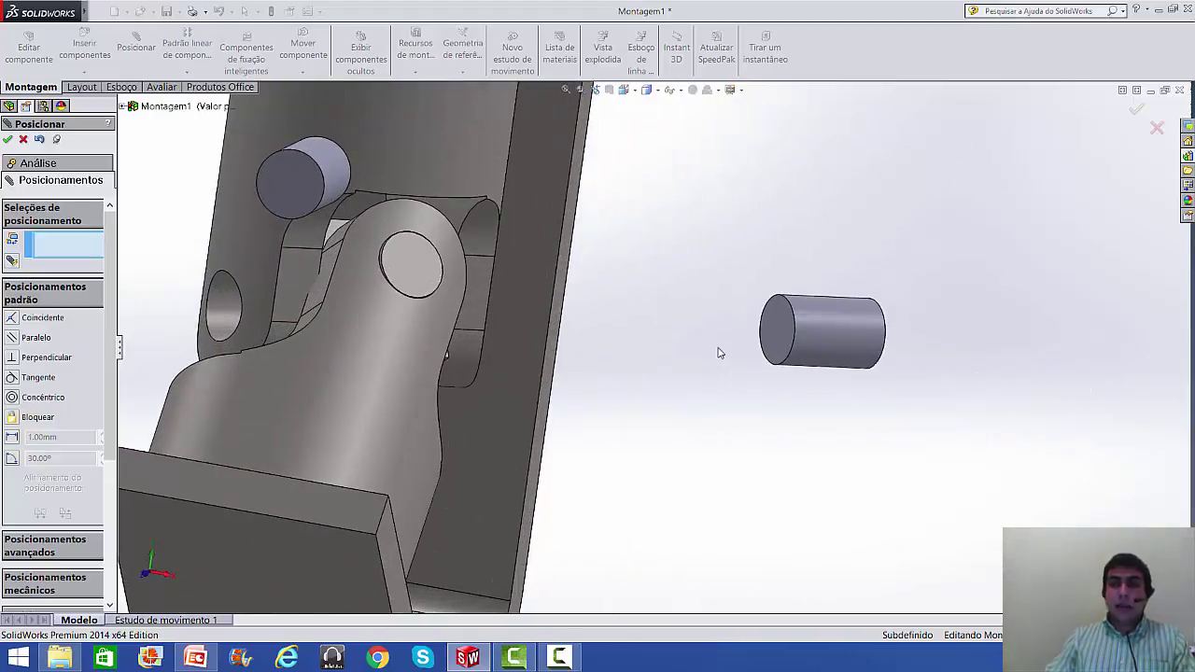
pyautogui.click(779, 333)
pyautogui.scroll(3, 622, 345)
pyautogui.moveTo(552, 361); pyautogui.dragTo(438, 352, button='middle')
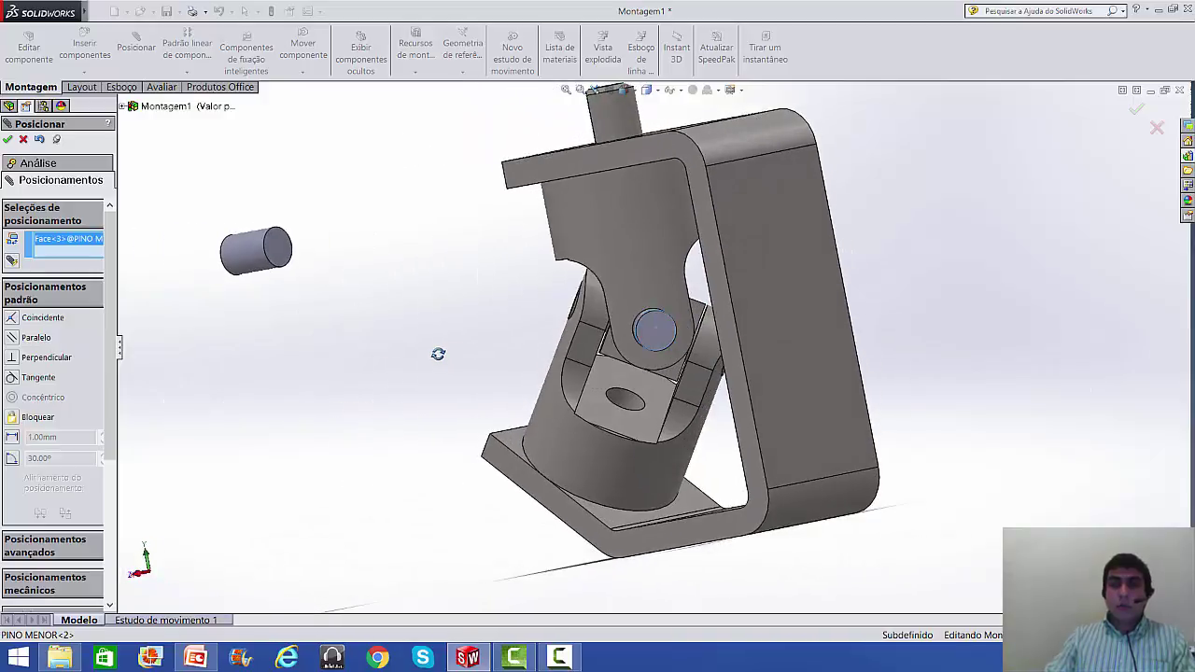
pyautogui.scroll(-5, 644, 343)
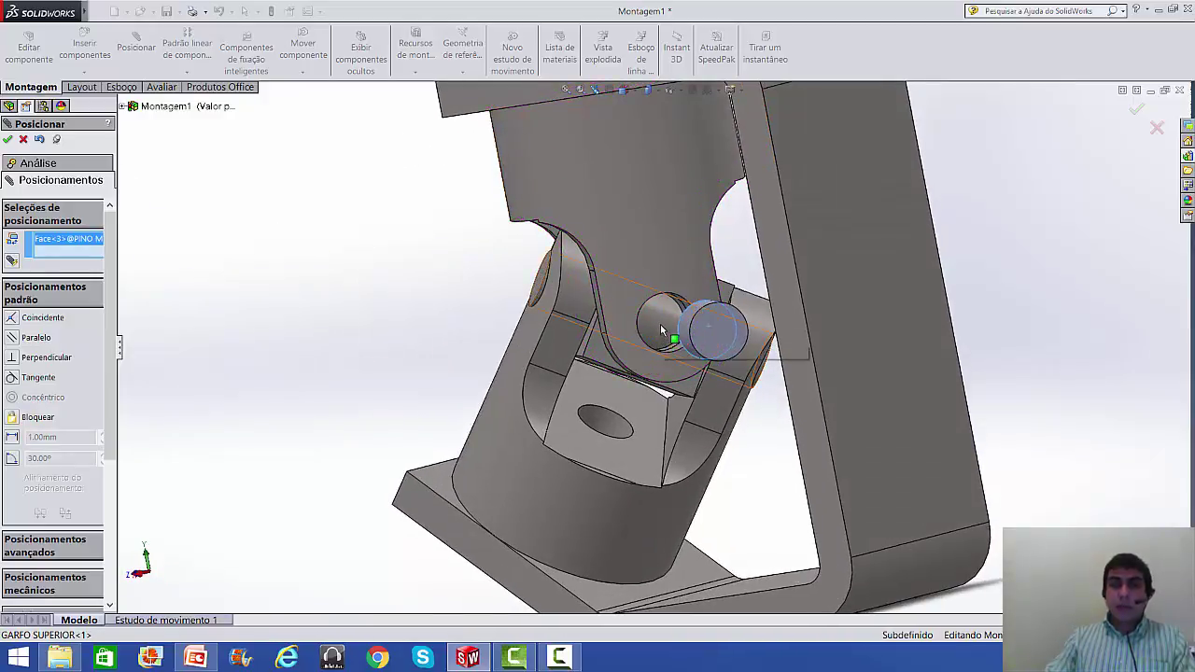
pyautogui.click(660, 324)
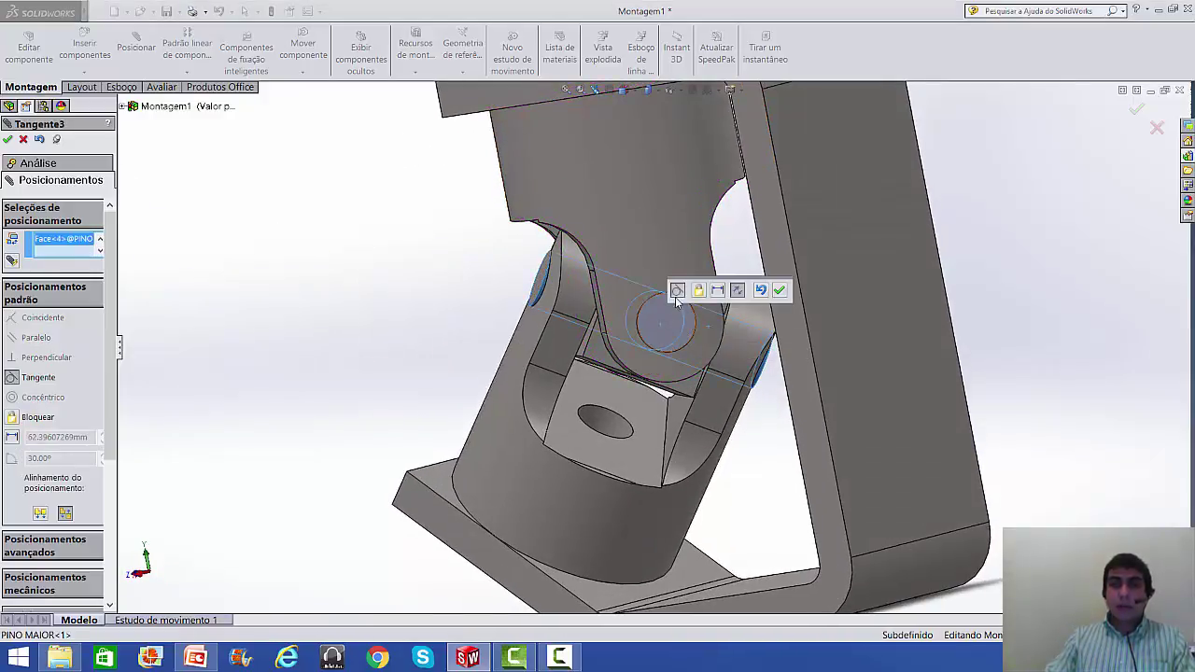
pyautogui.click(780, 291)
pyautogui.scroll(6, 386, 274)
pyautogui.moveTo(320, 360); pyautogui.dragTo(462, 322, button='middle')
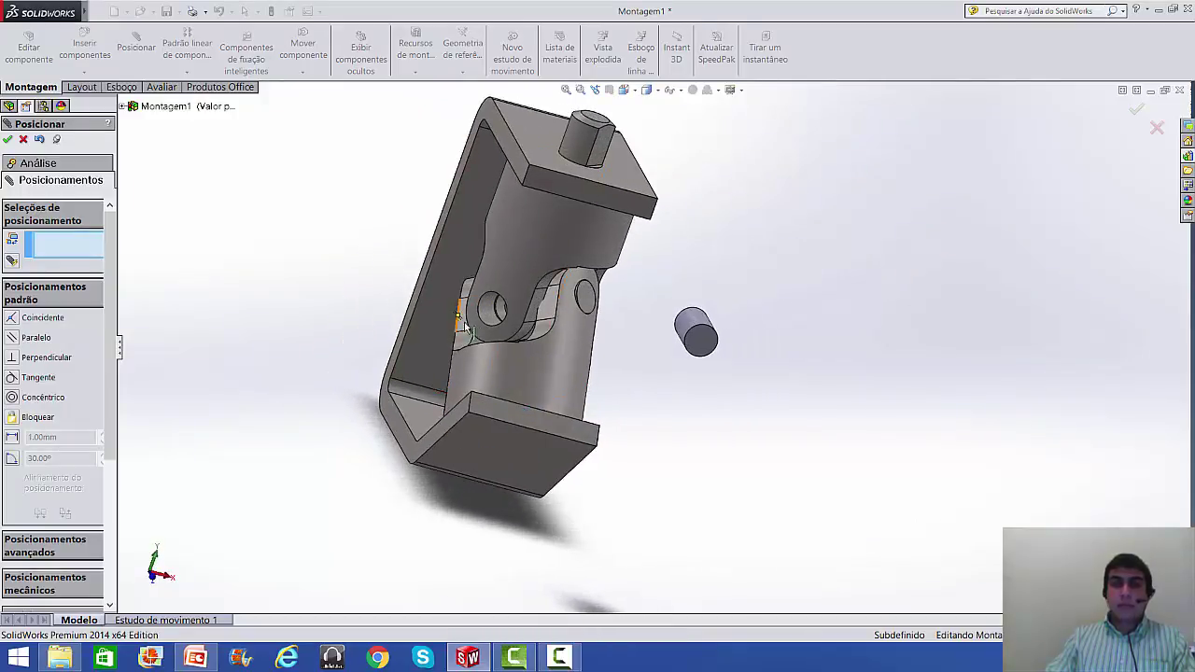
# - Mate the second small pin concentric with the GARFO SUPERIOR fork's hole
pyautogui.click(490, 310)
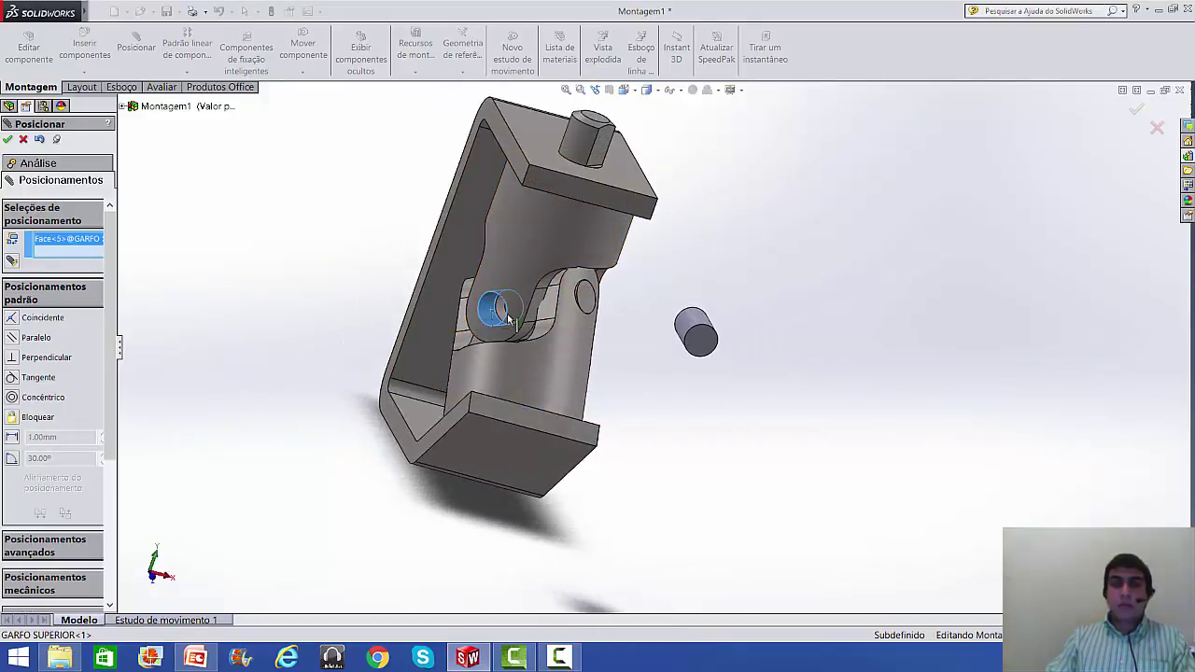
pyautogui.scroll(-3, 791, 363)
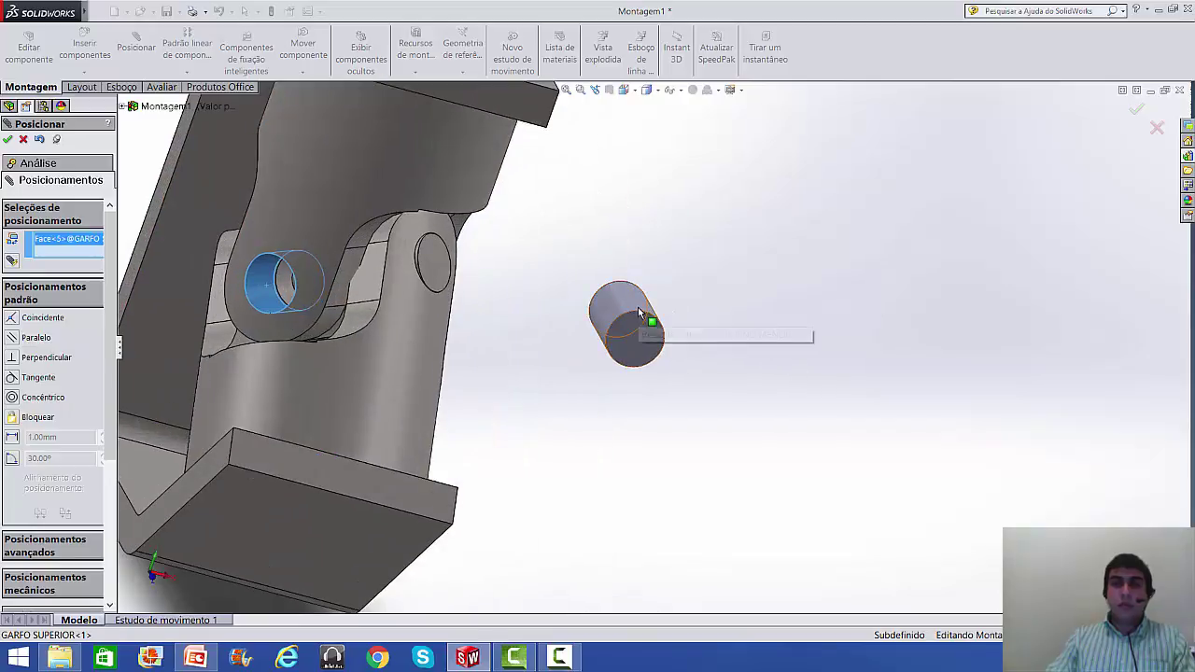
pyautogui.scroll(2, 622, 316)
pyautogui.scroll(-2, 547, 341)
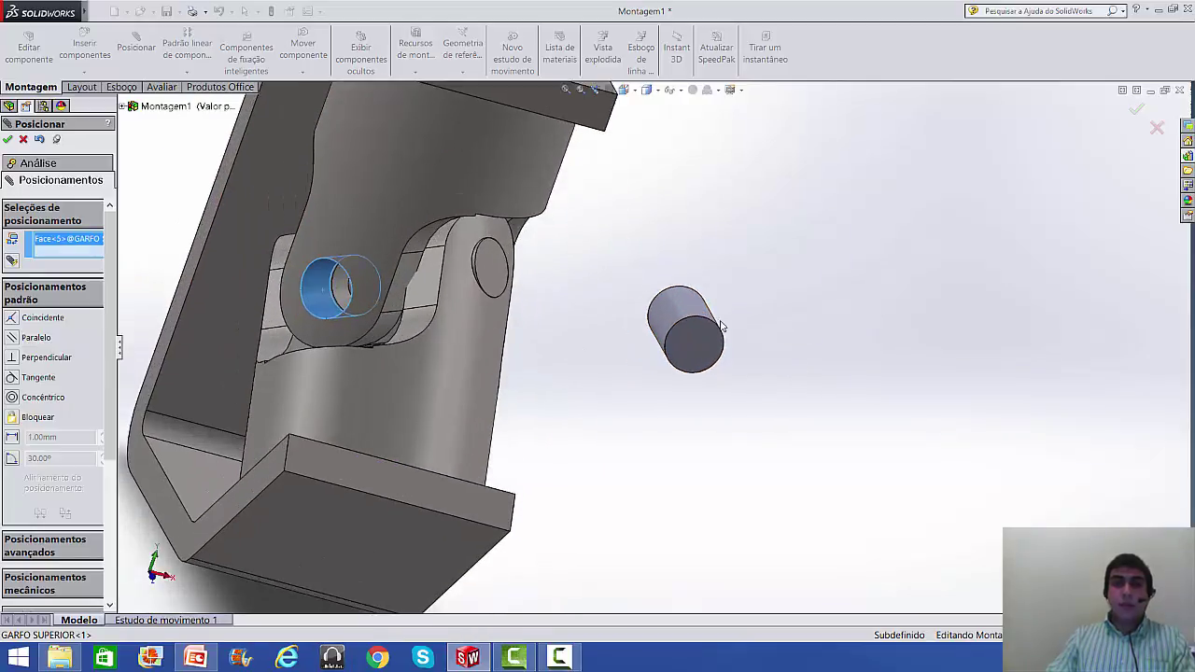
pyautogui.click(687, 302)
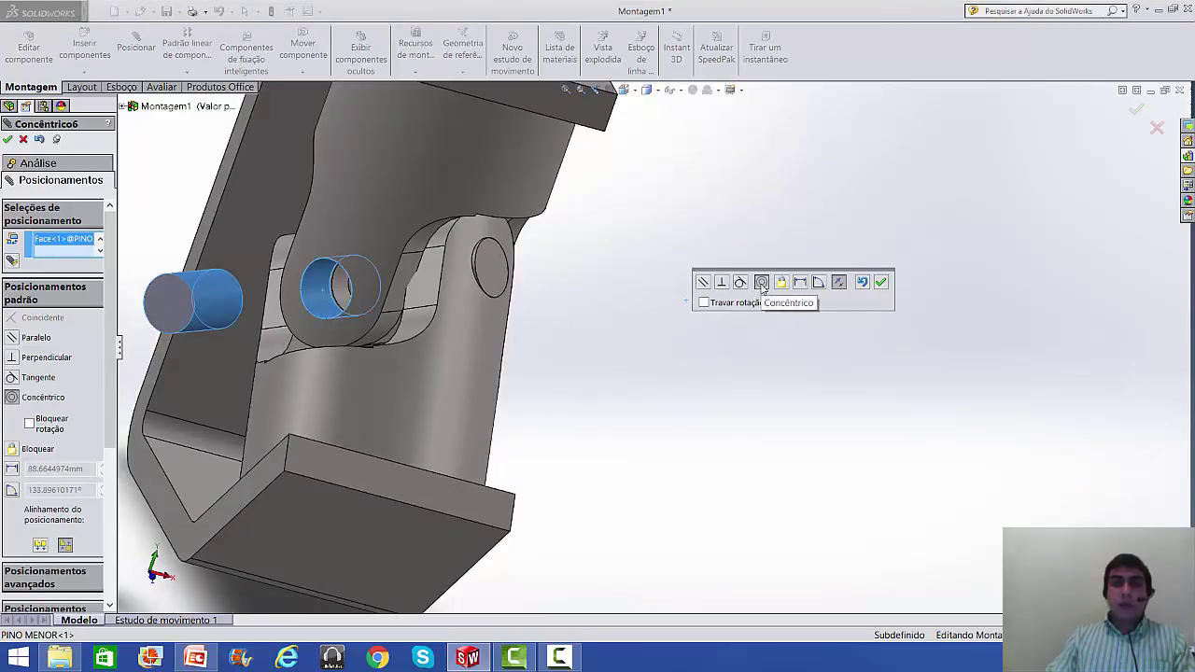
pyautogui.click(881, 286)
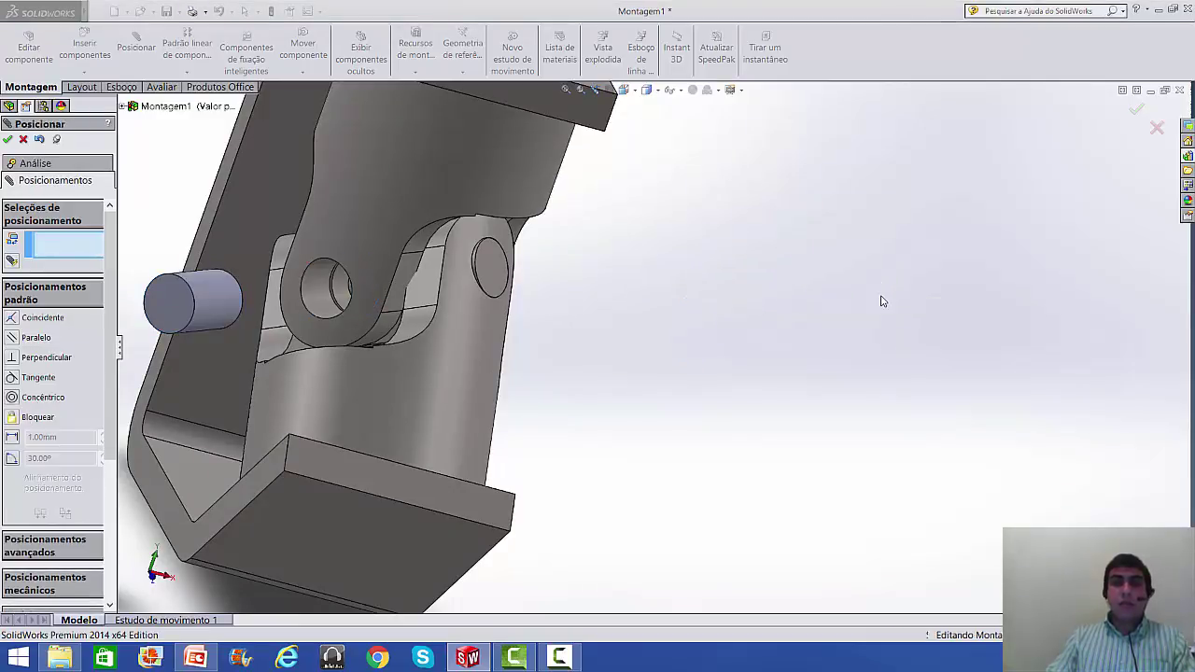
# - Make the pin's other end face tangent to PINO MAIOR (Tangente4) and zoom to fit
pyautogui.scroll(1, 252, 278)
pyautogui.scroll(-2, 254, 278)
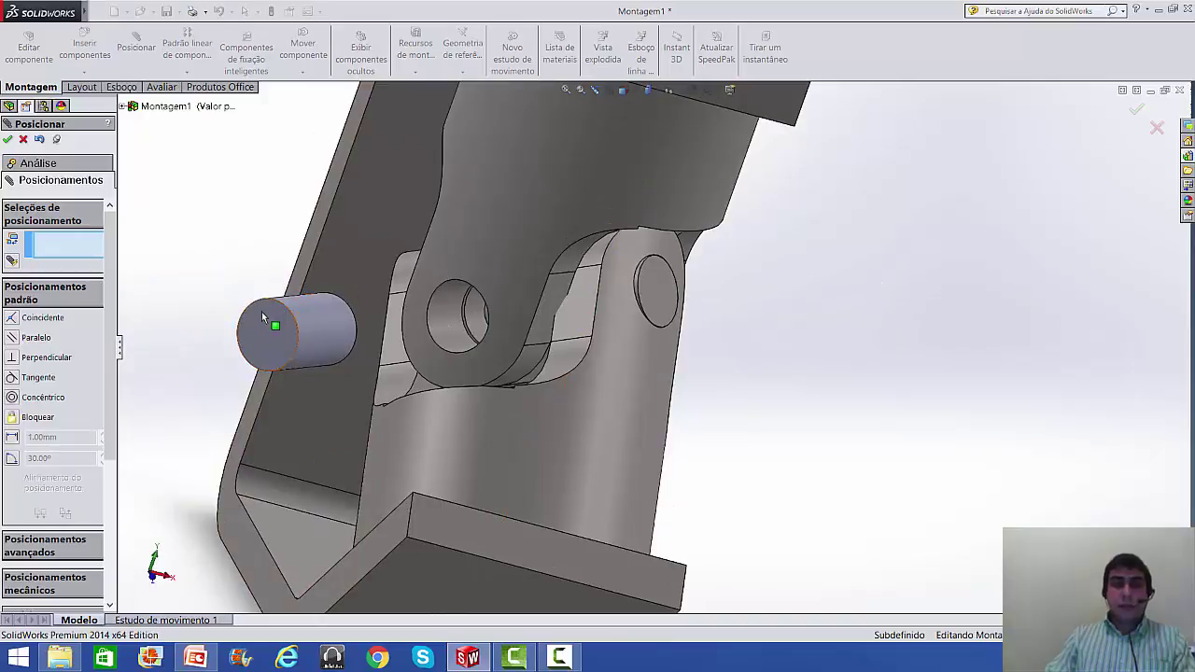
pyautogui.click(264, 335)
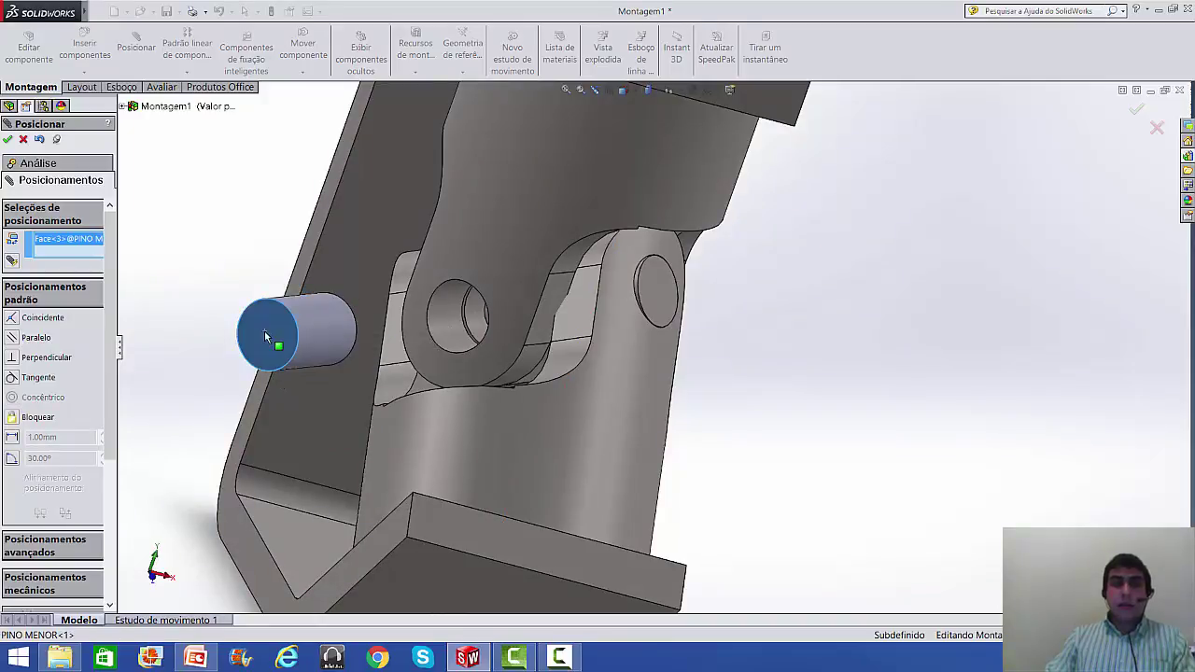
pyautogui.moveTo(247, 276); pyautogui.dragTo(217, 285, button='middle')
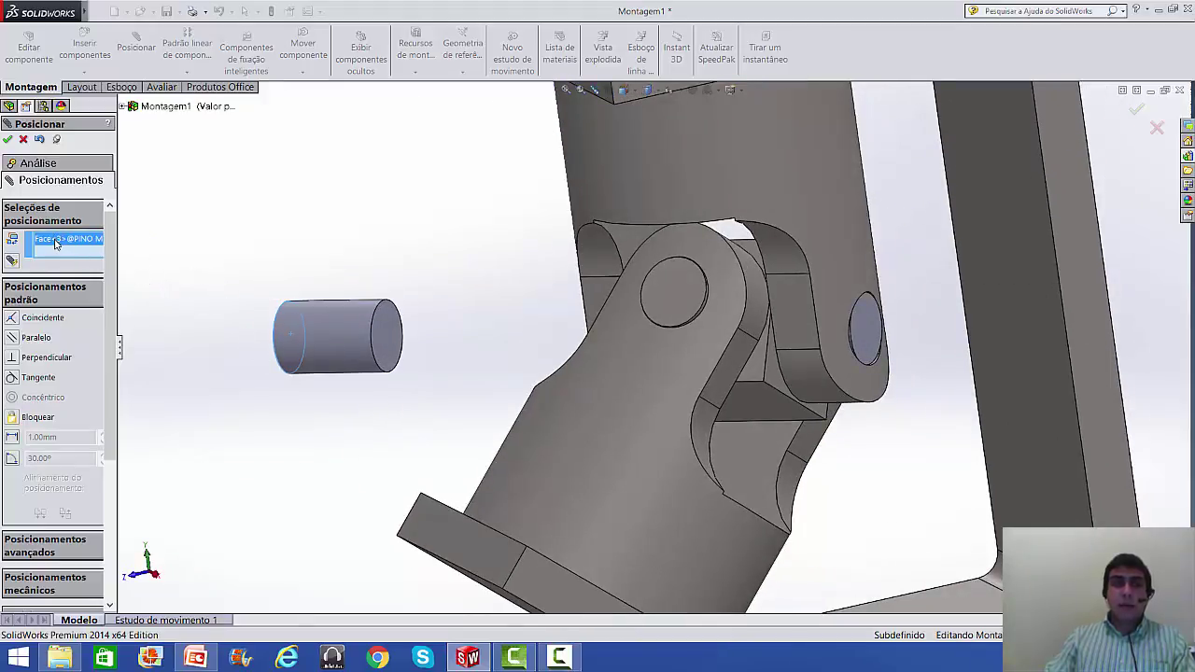
pyautogui.press('Delete')
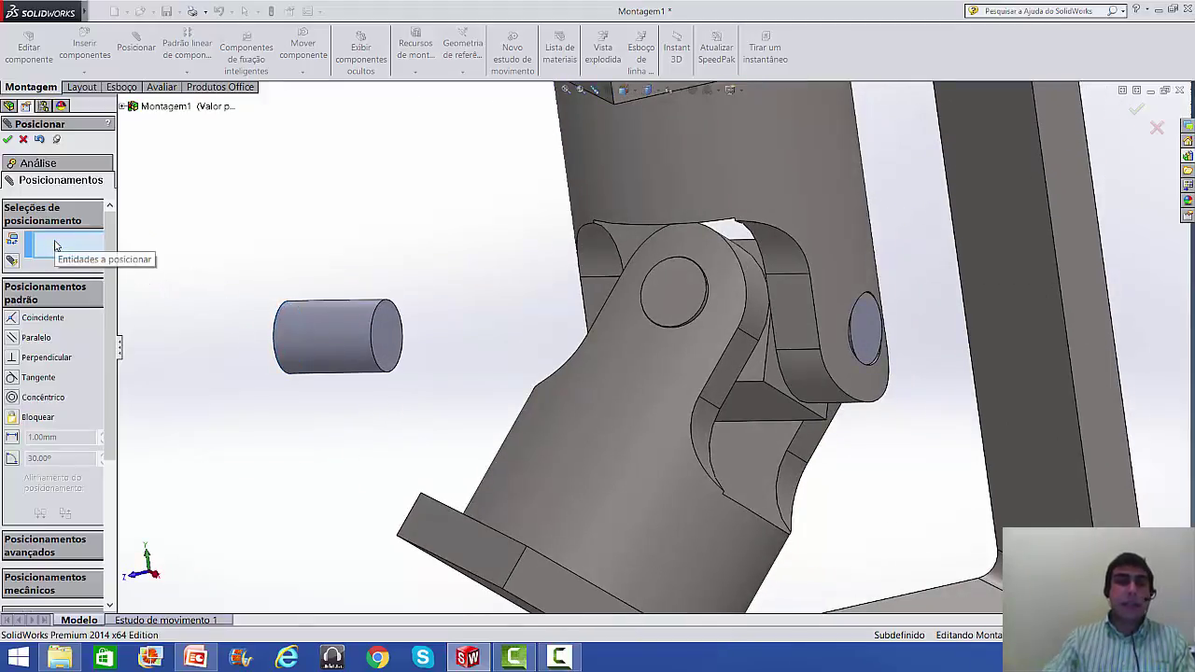
pyautogui.click(387, 342)
pyautogui.moveTo(483, 376); pyautogui.dragTo(569, 340, button='middle')
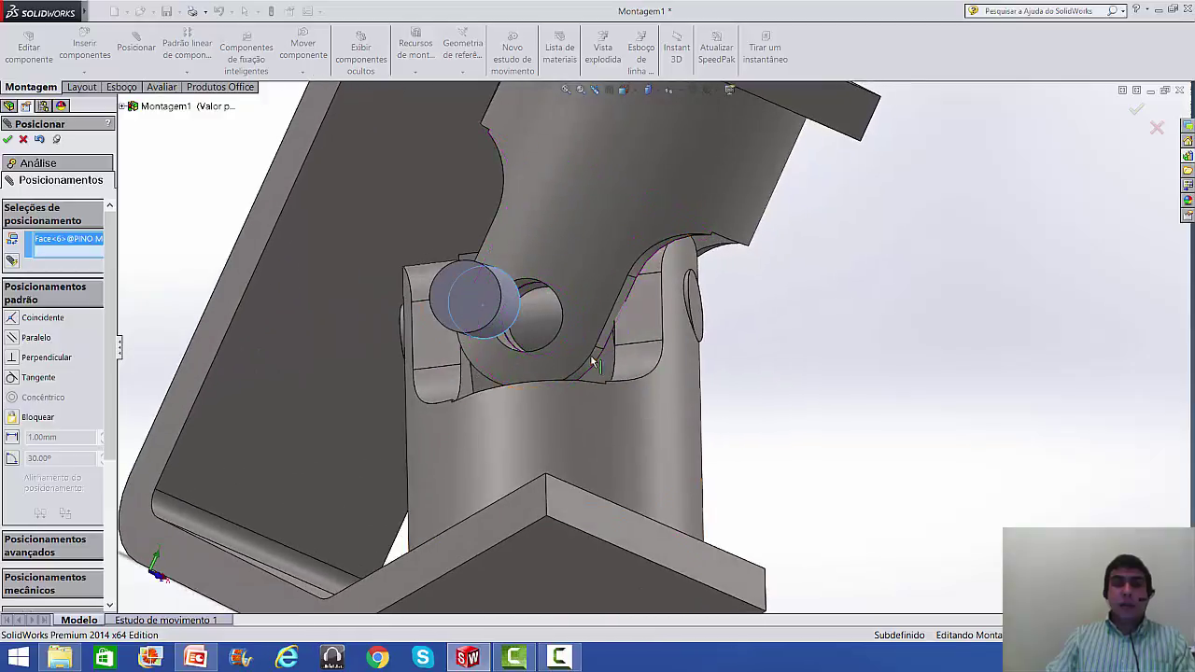
pyautogui.click(551, 327)
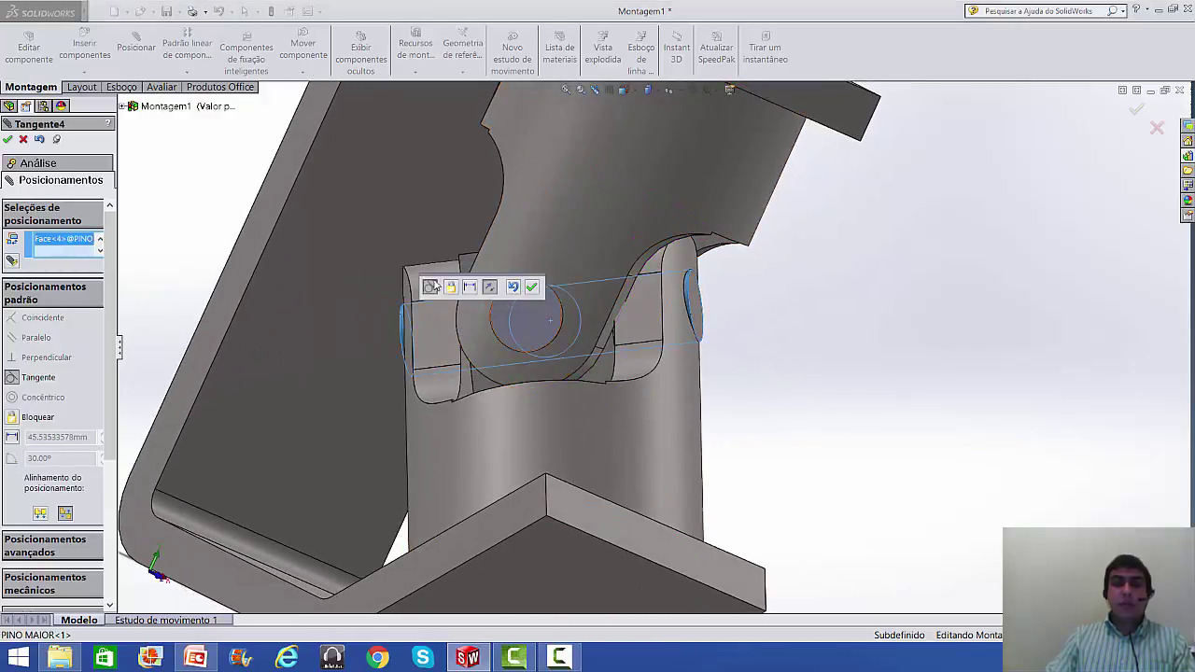
pyautogui.click(531, 287)
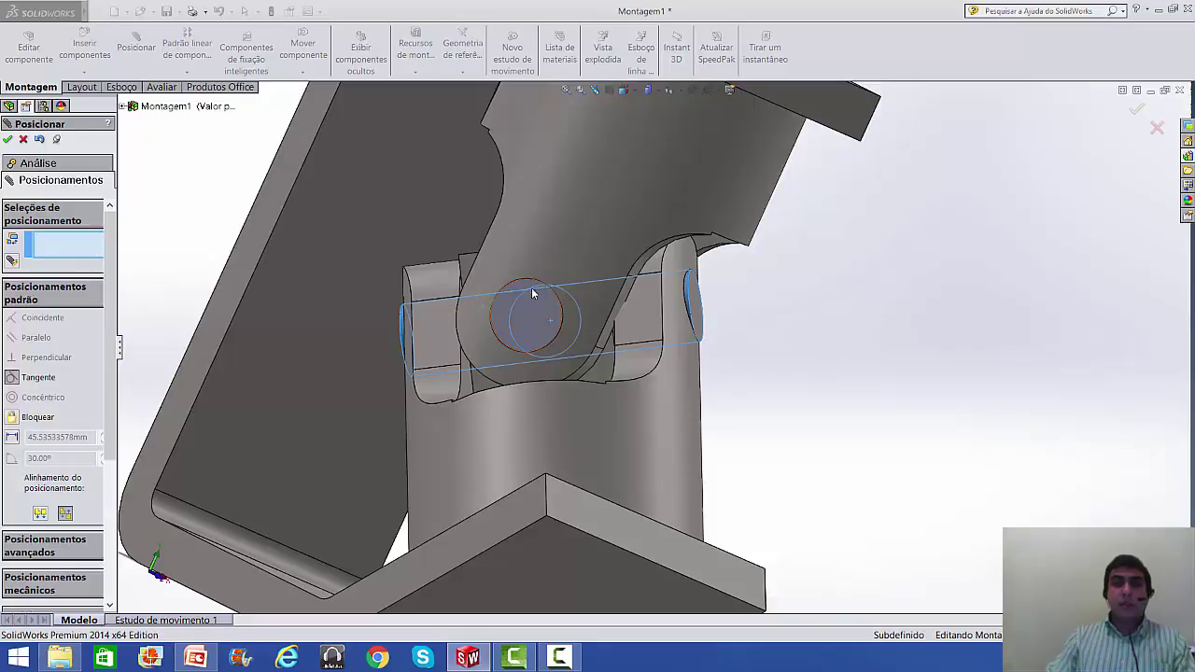
pyautogui.press('f')
pyautogui.moveTo(958, 336); pyautogui.dragTo(715, 323, button='middle')
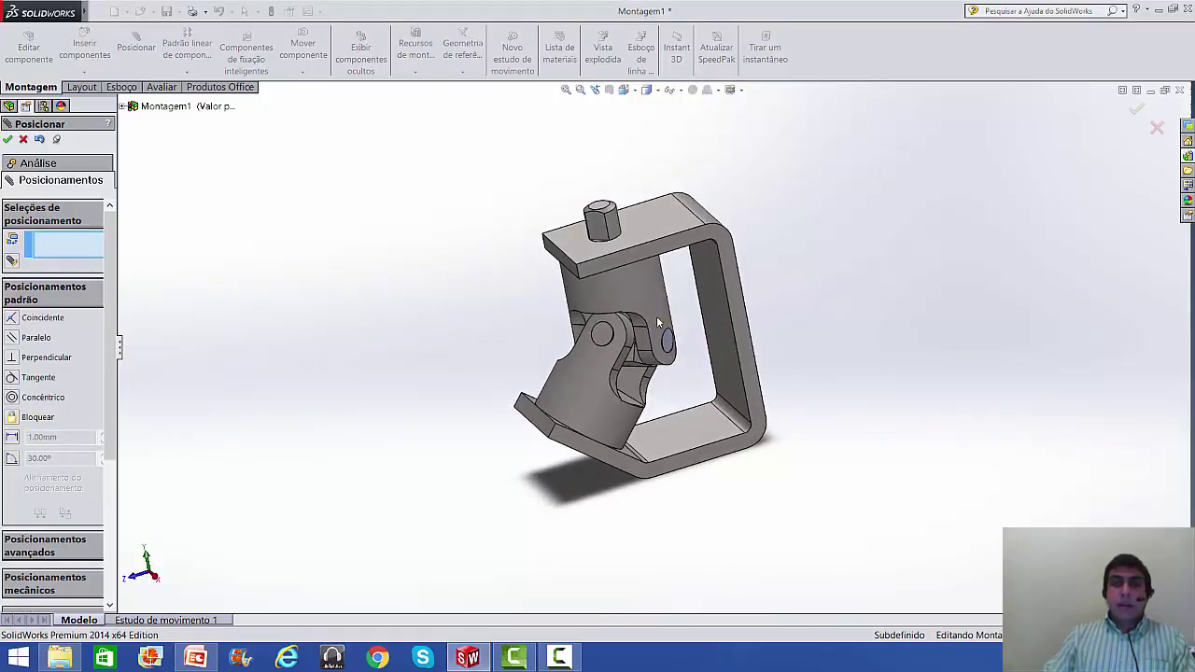
pyautogui.scroll(-5, 641, 301)
pyautogui.moveTo(642, 301); pyautogui.dragTo(326, 256)
pyautogui.moveTo(592, 267); pyautogui.dragTo(371, 280)
pyautogui.scroll(3, 561, 272)
pyautogui.scroll(-2, 620, 257)
pyautogui.moveTo(620, 257); pyautogui.dragTo(647, 252, button='middle')
pyautogui.moveTo(636, 228)
pyautogui.mouseDown()
pyautogui.moveTo(741, 245)
pyautogui.moveTo(810, 152)
pyautogui.moveTo(787, 70)
pyautogui.moveTo(679, 68)
pyautogui.moveTo(678, 84)
pyautogui.mouseUp()
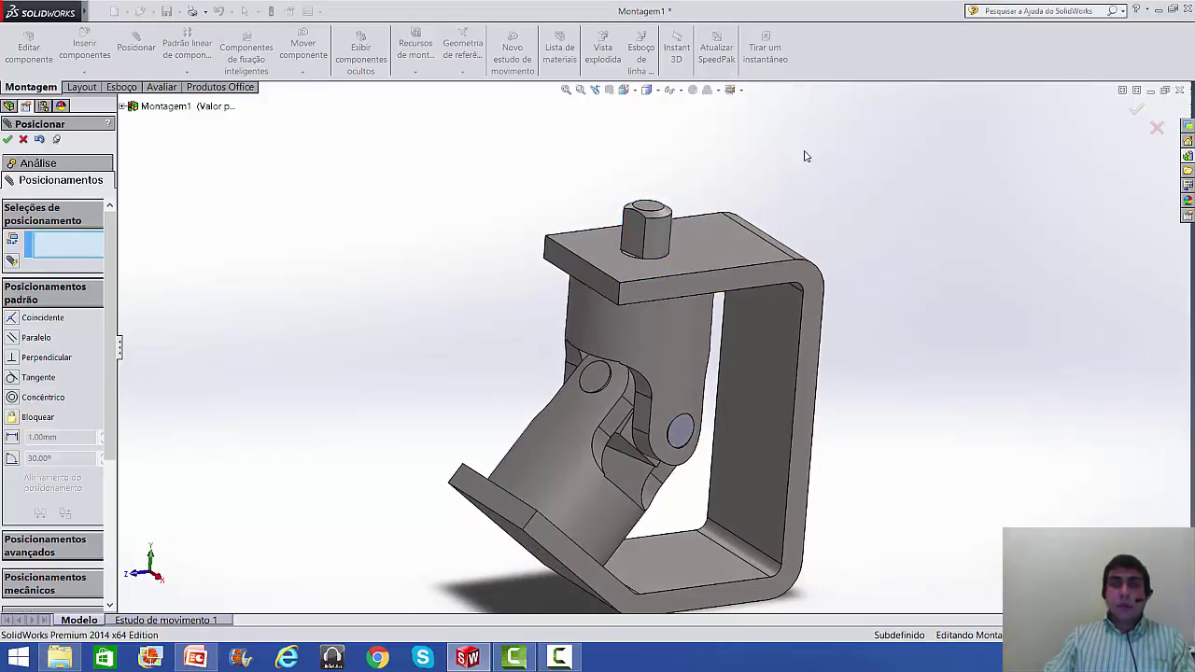
pyautogui.scroll(2, 868, 315)
pyautogui.scroll(-1, 769, 408)
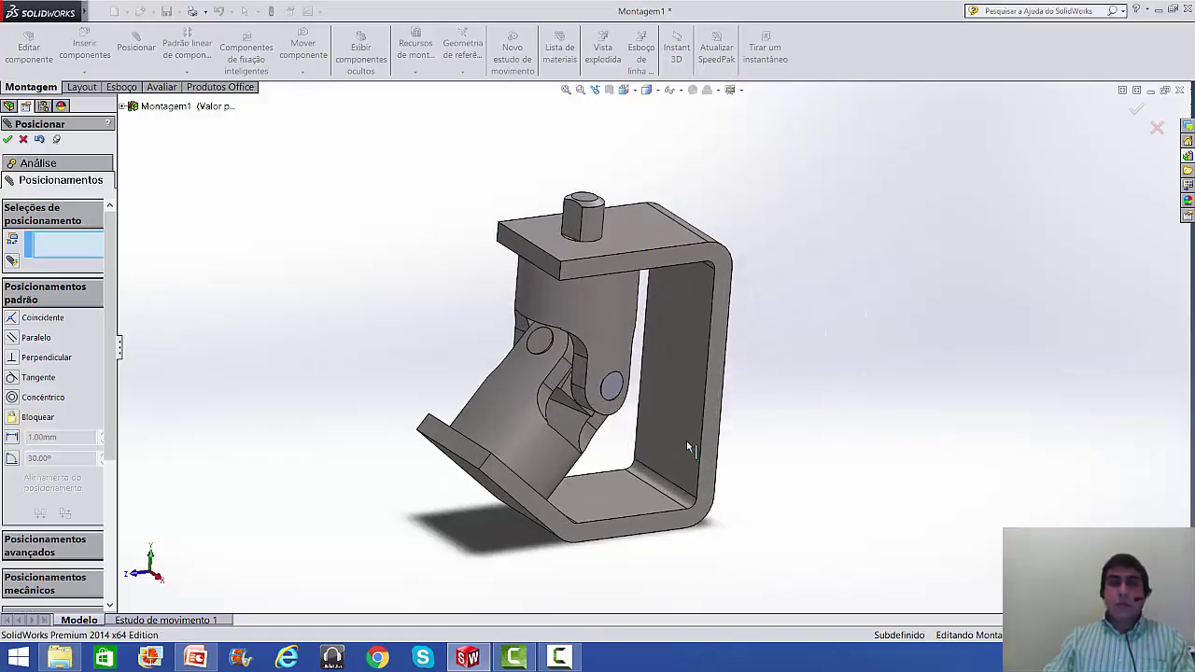
pyautogui.scroll(2, 707, 409)
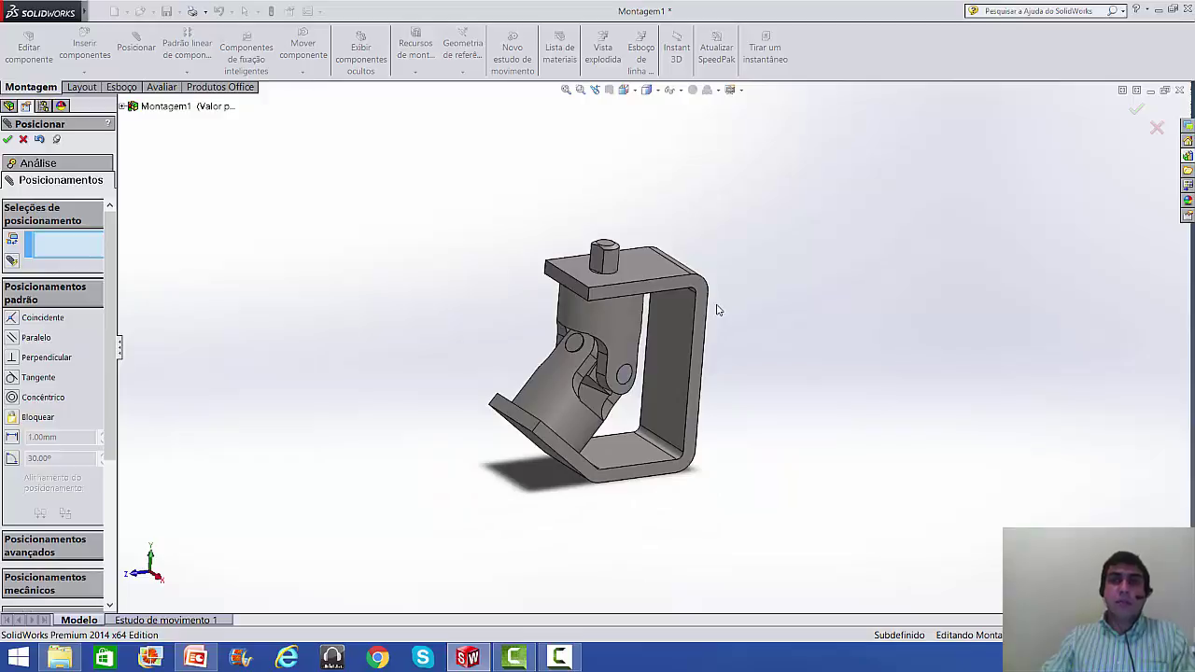
pyautogui.click(26, 139)
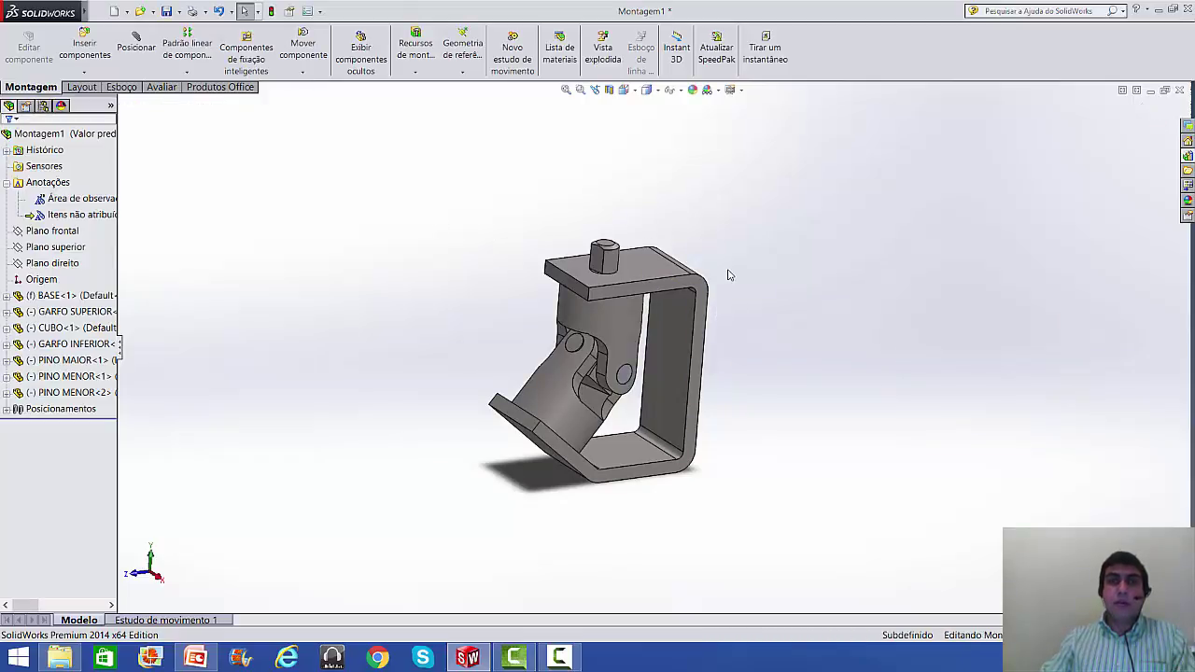
pyautogui.scroll(-2, 732, 279)
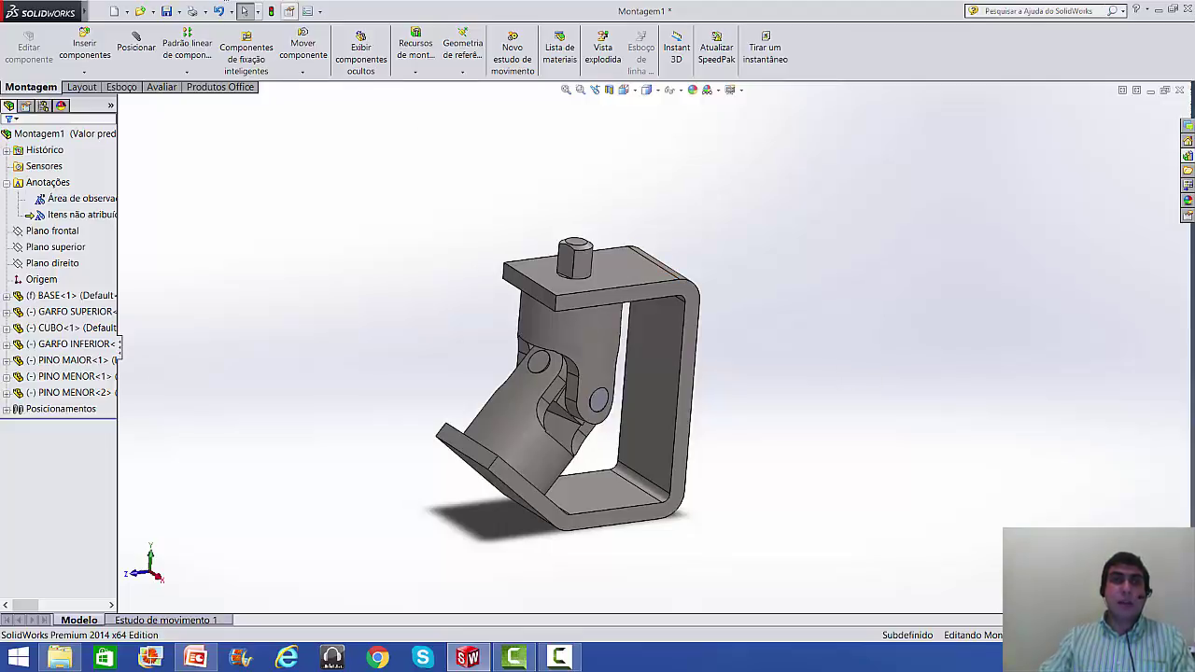
# - Rebuild and save the assembly as MONTAGEM PRINCIPAL.SLDASM, then close the document
pyautogui.moveTo(25, 9)
pyautogui.click(104, 10)
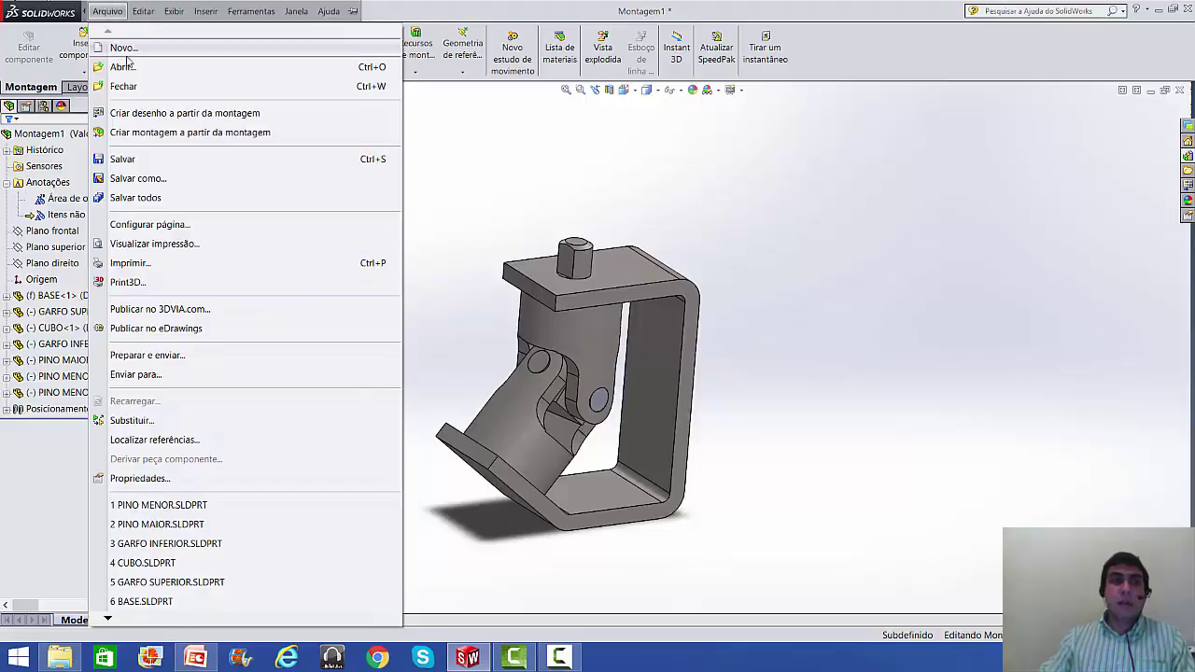
pyautogui.click(169, 179)
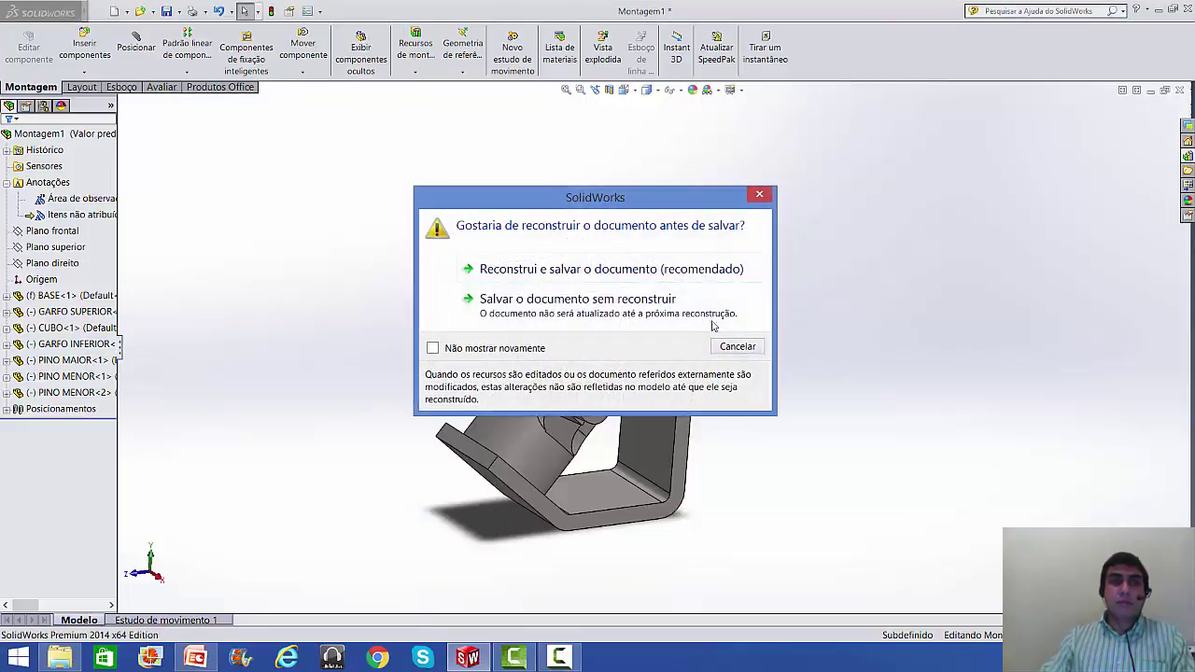
pyautogui.click(629, 270)
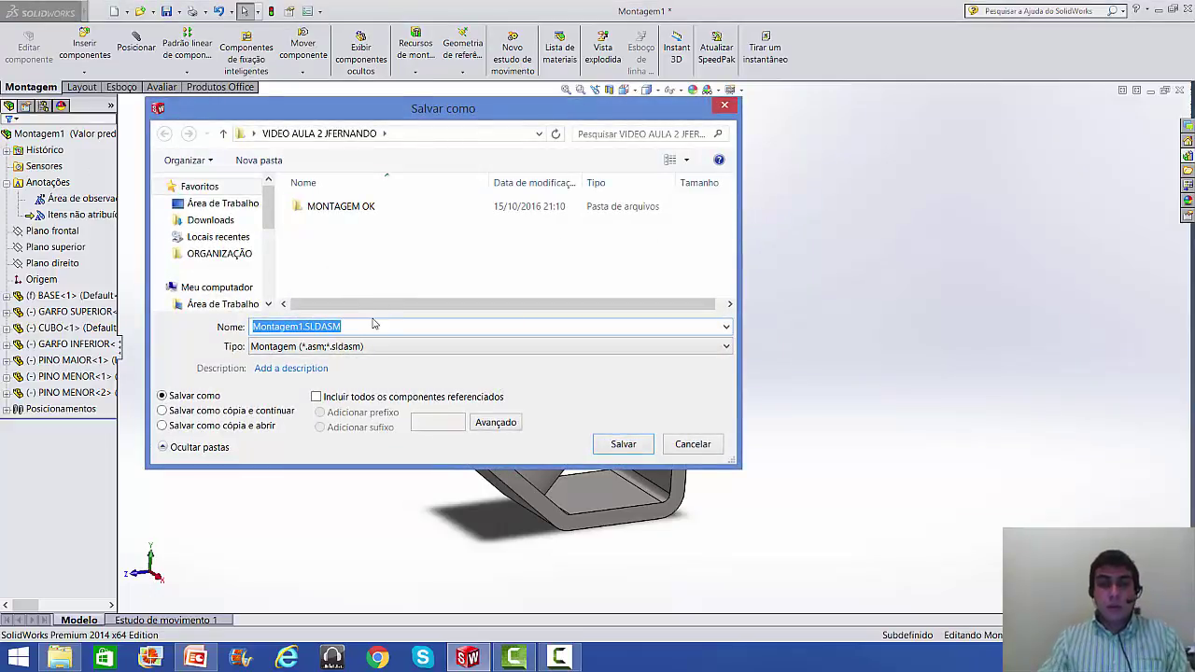
pyautogui.write('MONA')
pyautogui.press('BackSpace')
pyautogui.press('BackSpace')
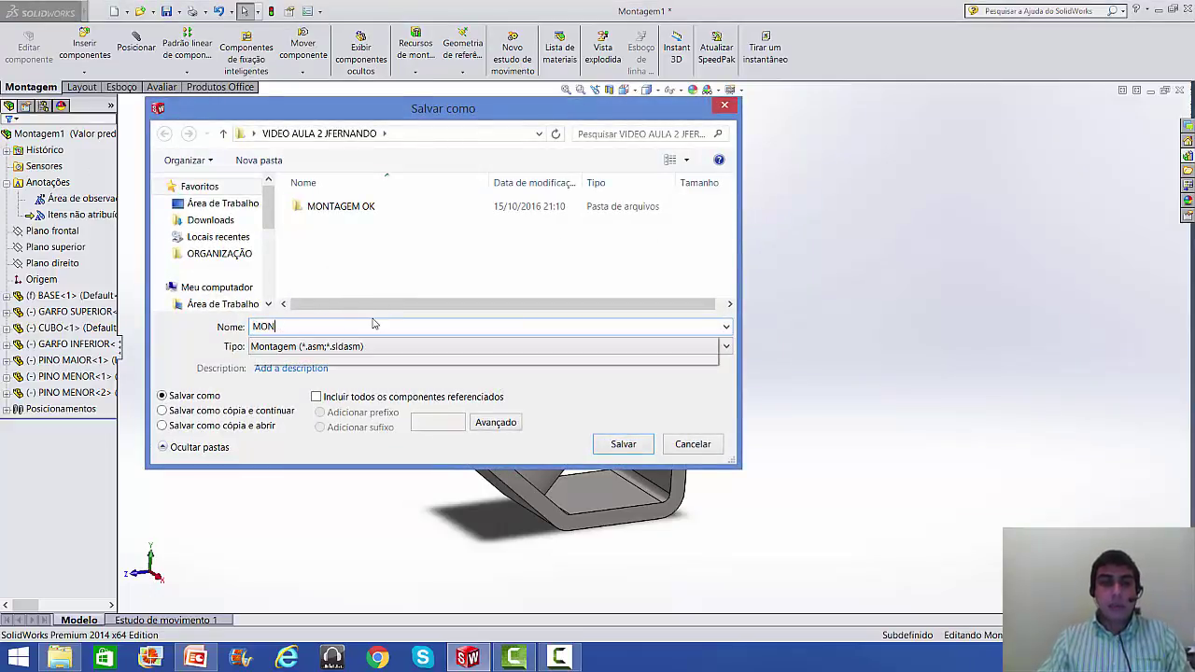
pyautogui.write('NTAGEM ')
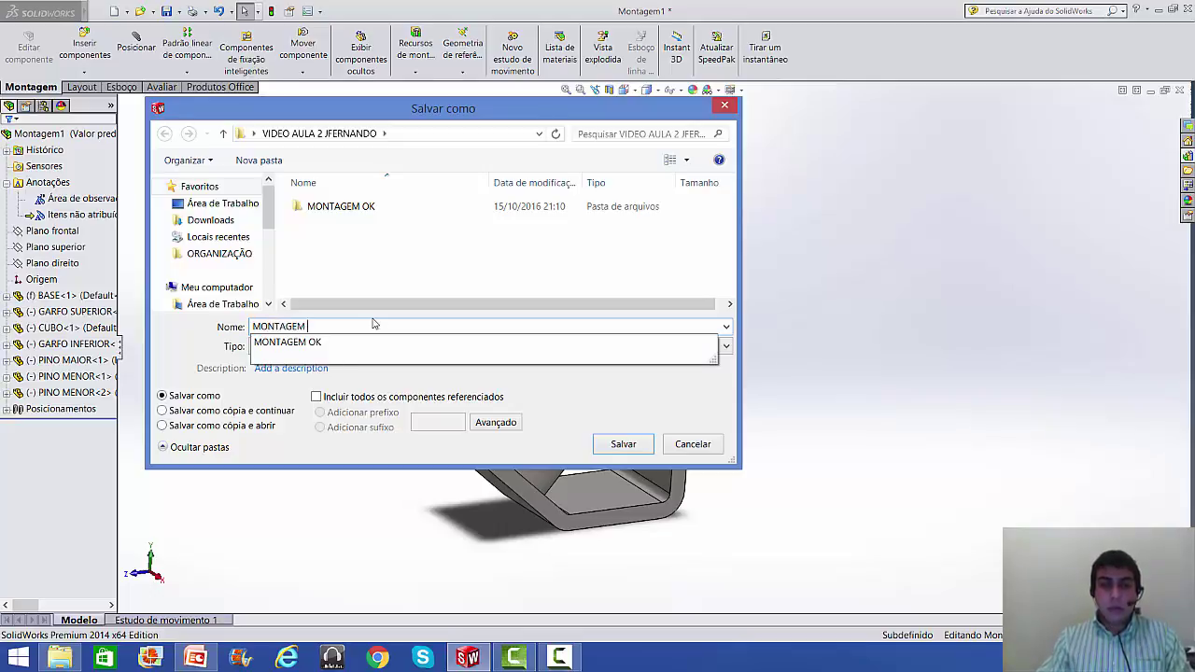
pyautogui.write('PRINCIPAL')
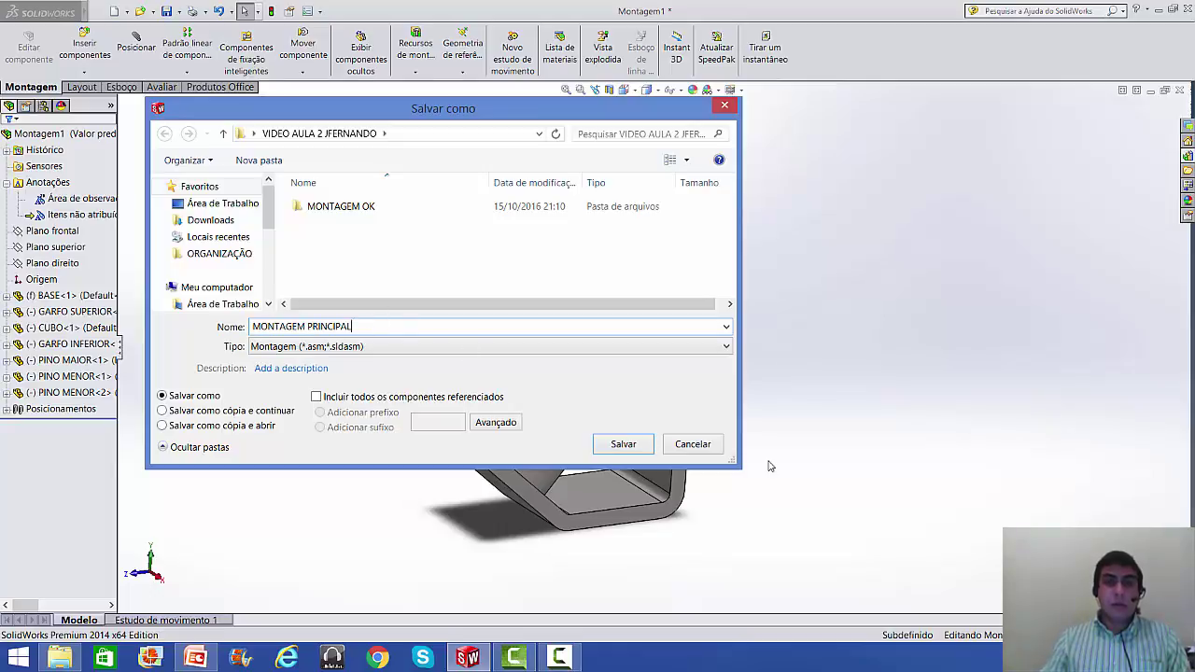
pyautogui.click(623, 445)
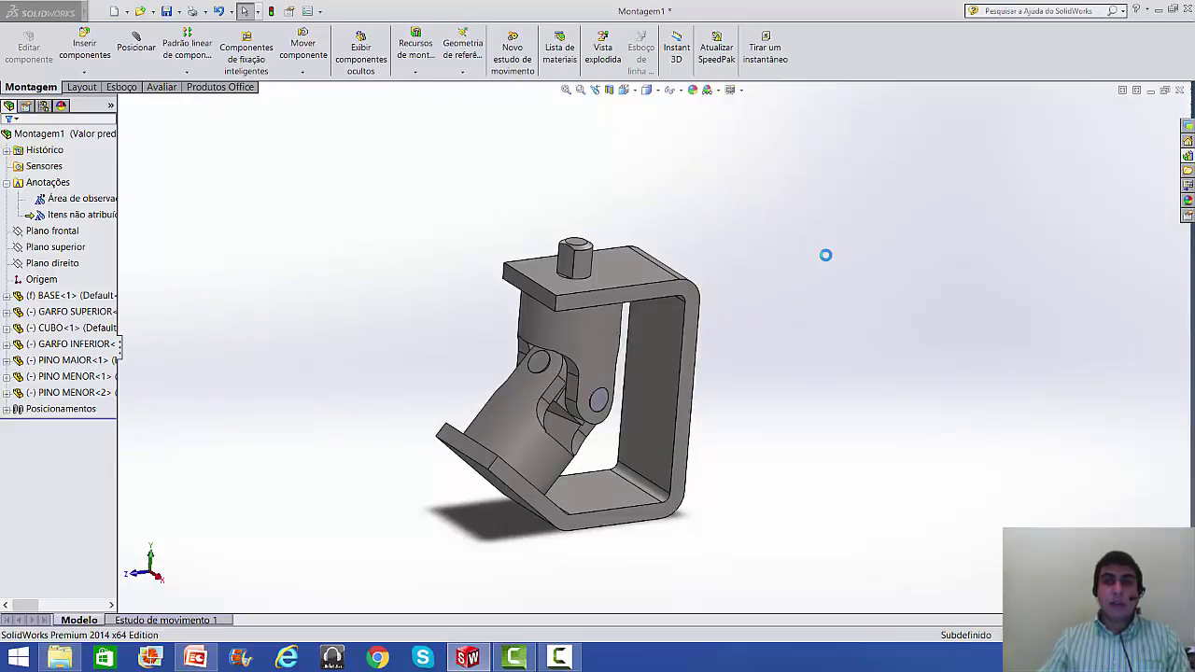
pyautogui.click(1180, 91)
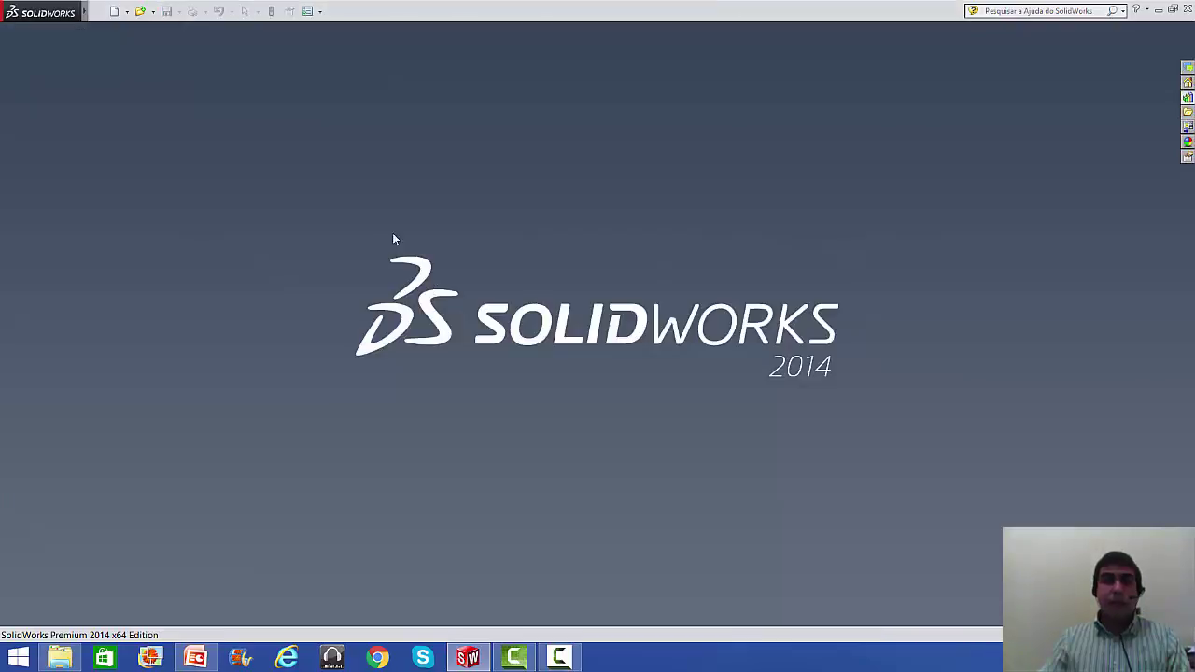
# - Create a new document from the Montagem assembly template
pyautogui.click(108, 11)
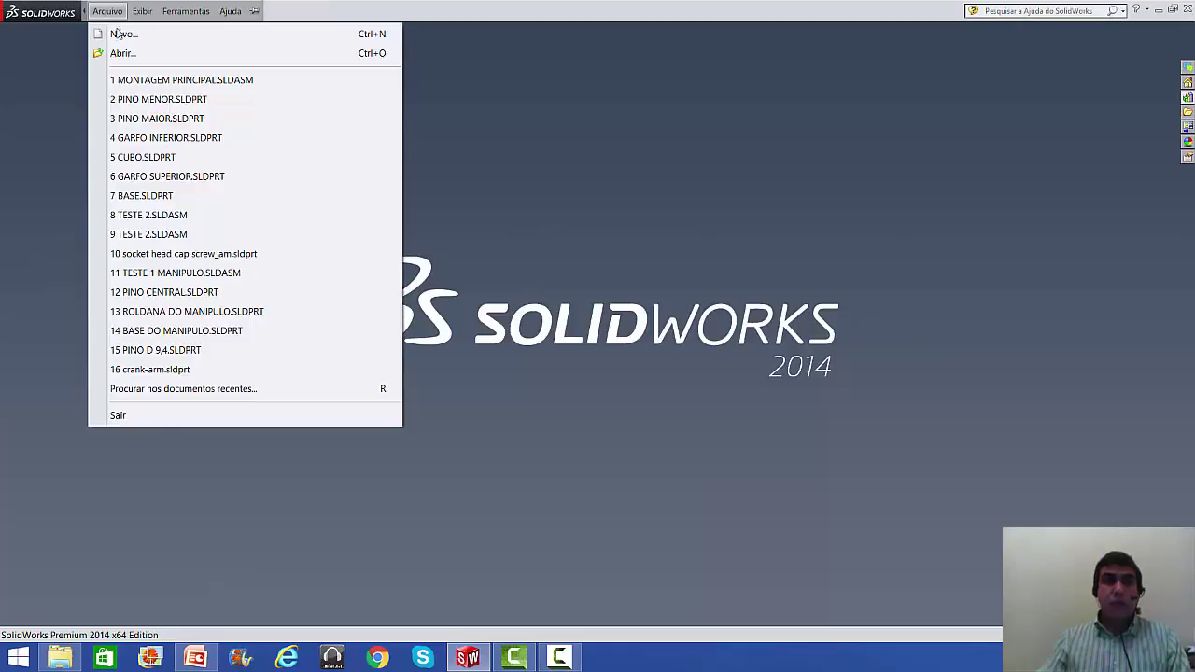
pyautogui.click(121, 34)
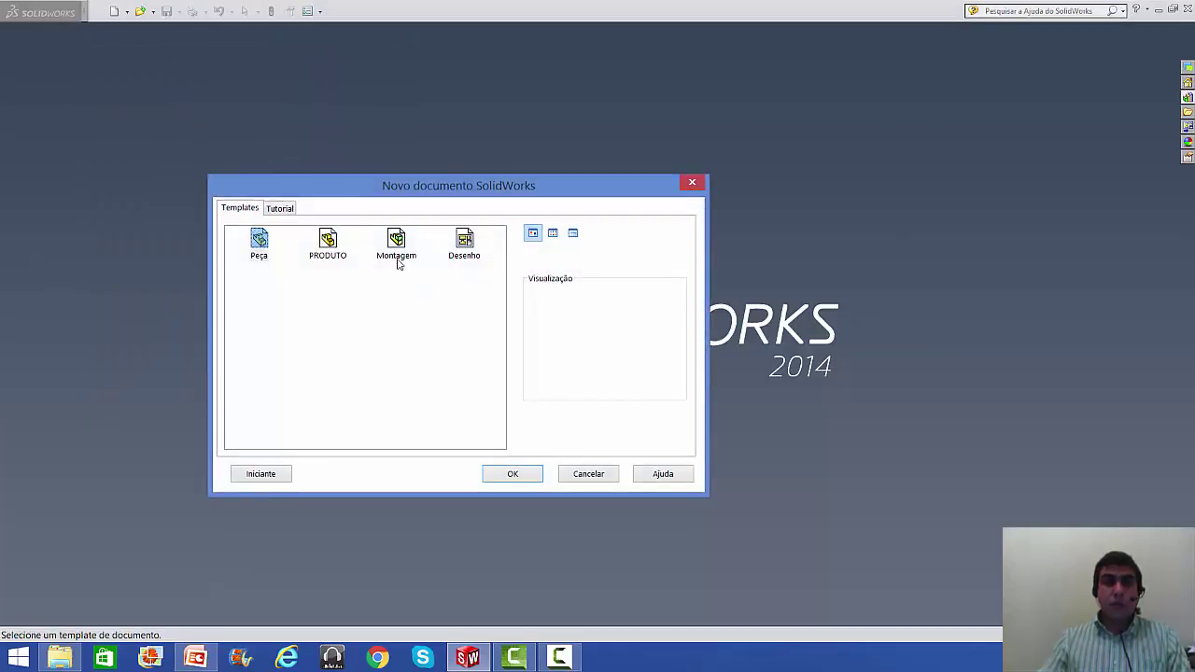
pyautogui.click(401, 252)
pyautogui.click(512, 474)
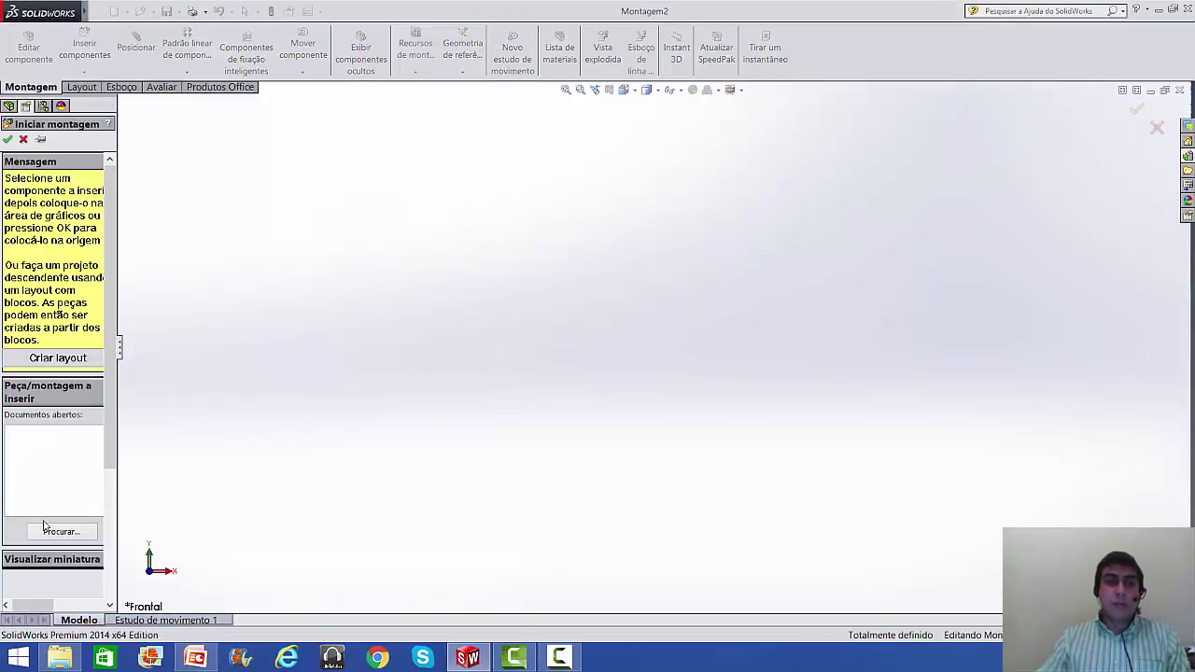
# - Place BASE DO MANIPULO.SLDPRT as the assembly's first, fixed component
pyautogui.click(46, 534)
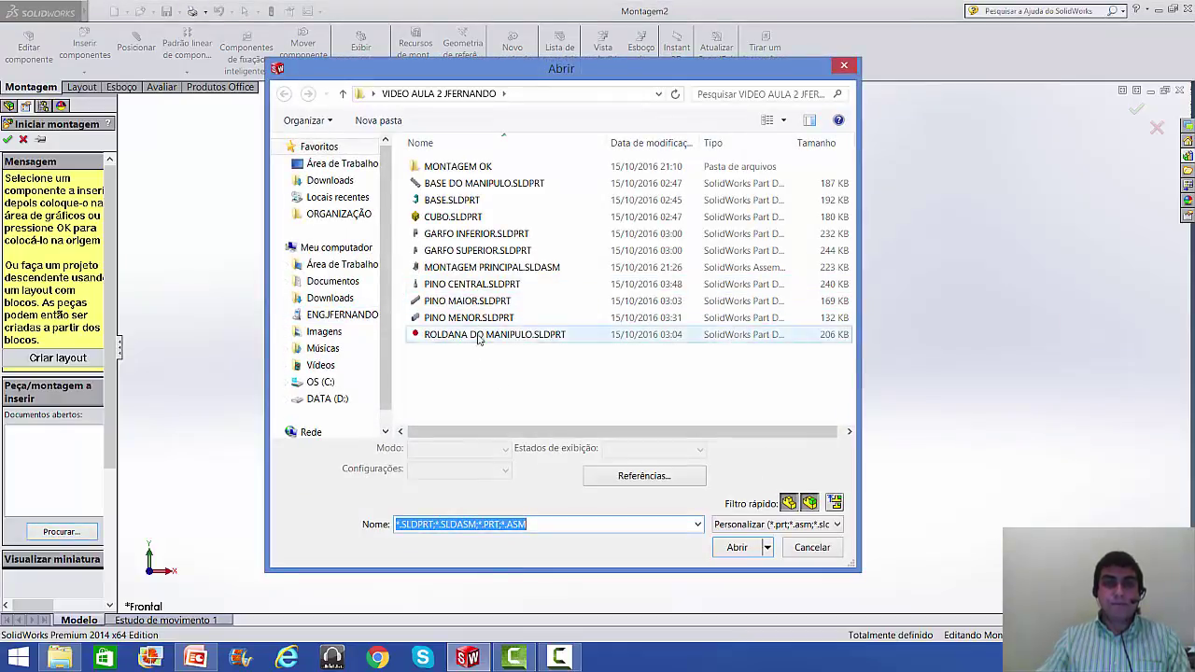
pyautogui.click(462, 185)
pyautogui.click(737, 547)
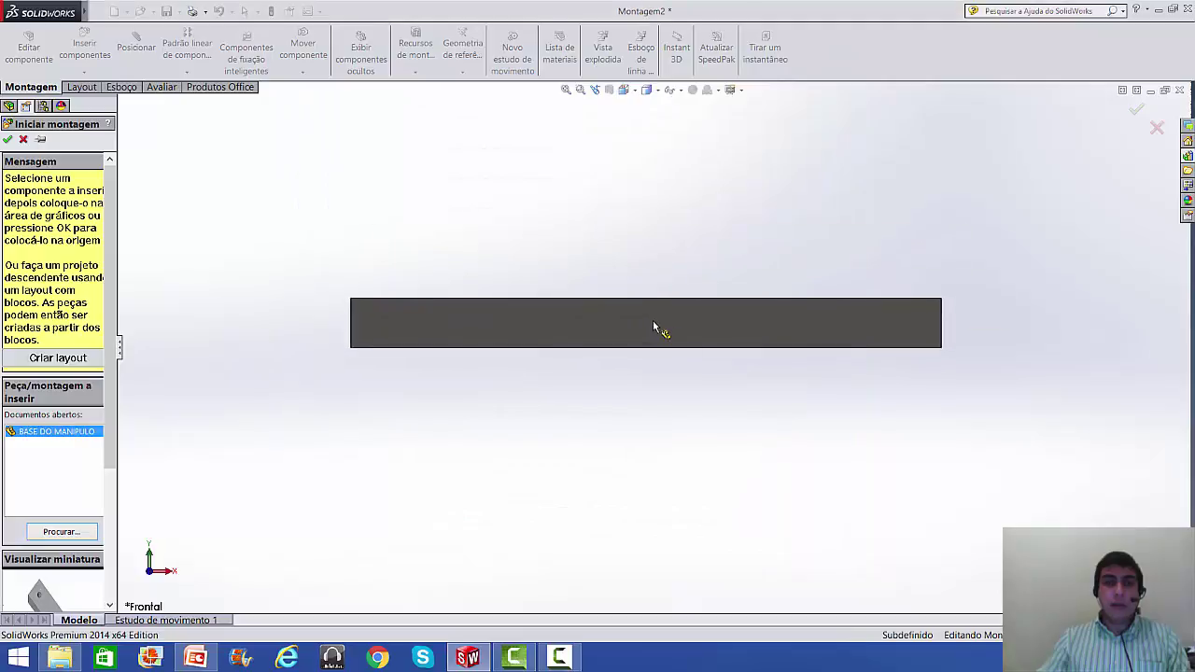
pyautogui.click(664, 318)
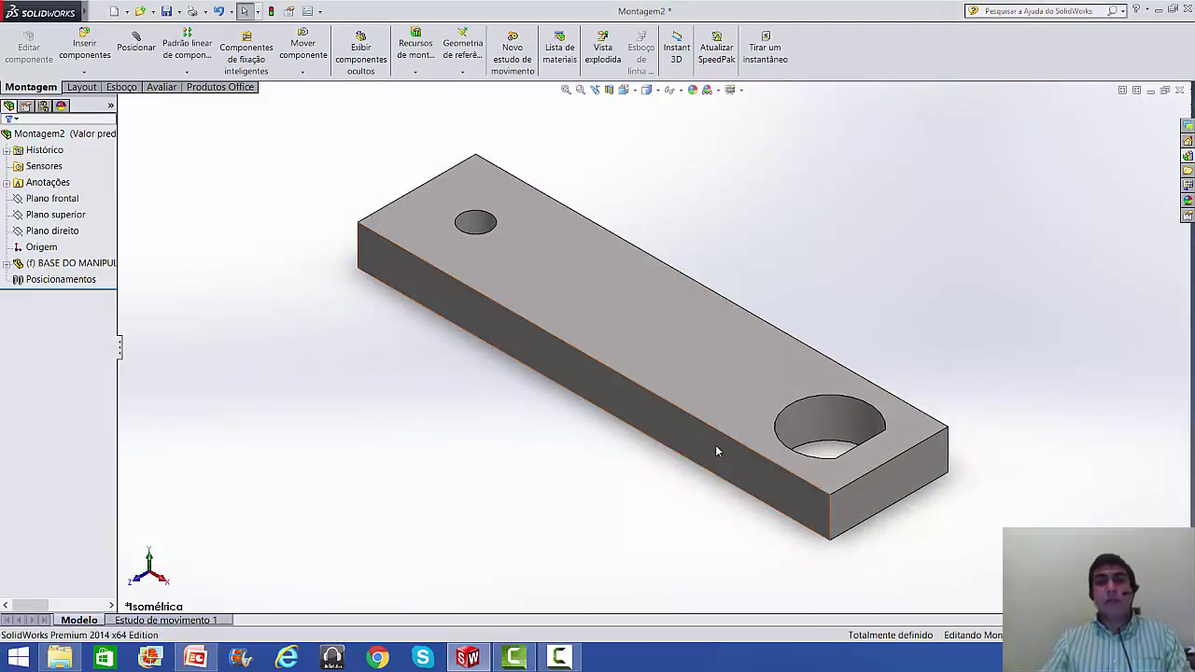
pyautogui.scroll(2, 715, 446)
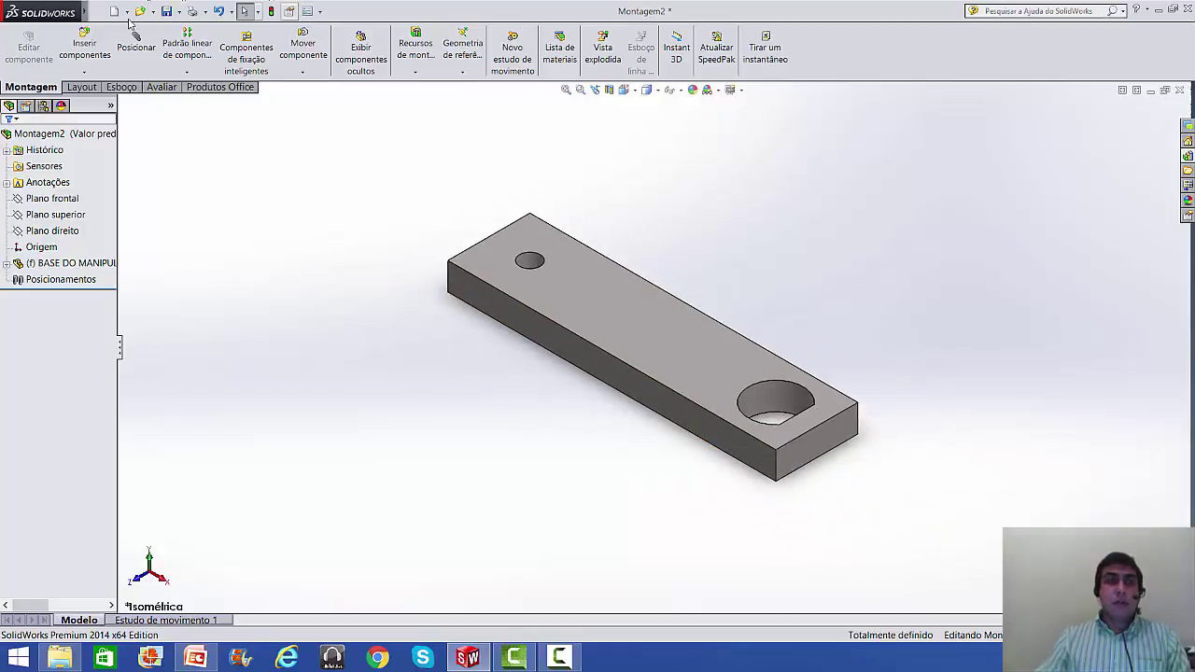
pyautogui.click(83, 51)
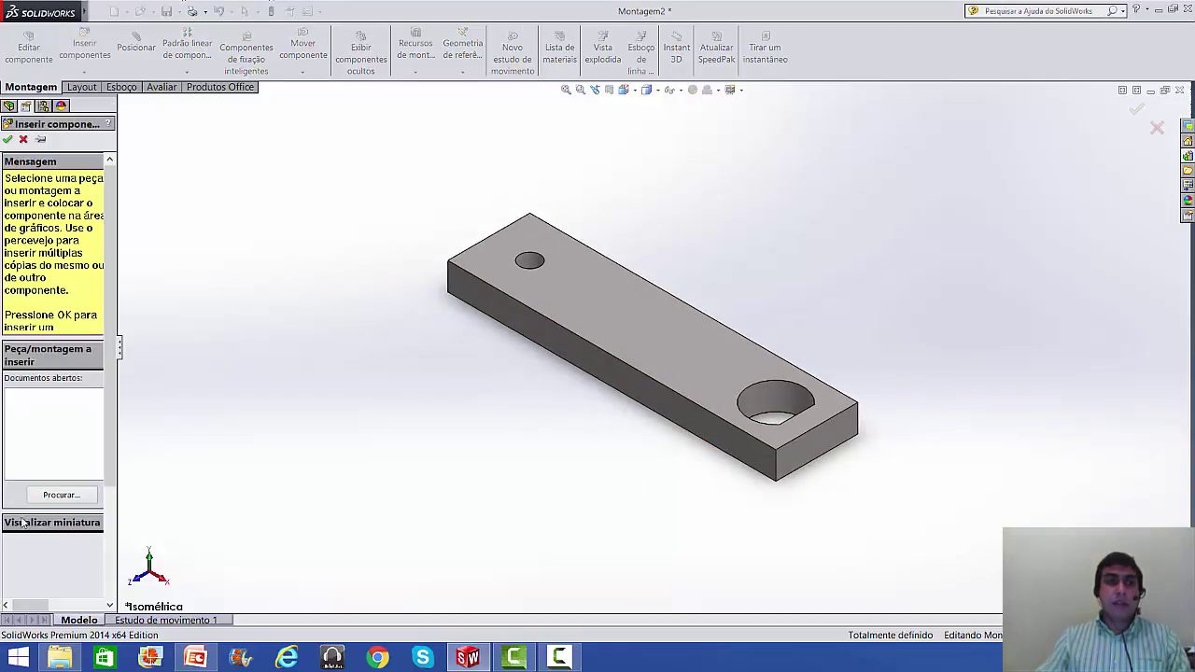
pyautogui.click(43, 499)
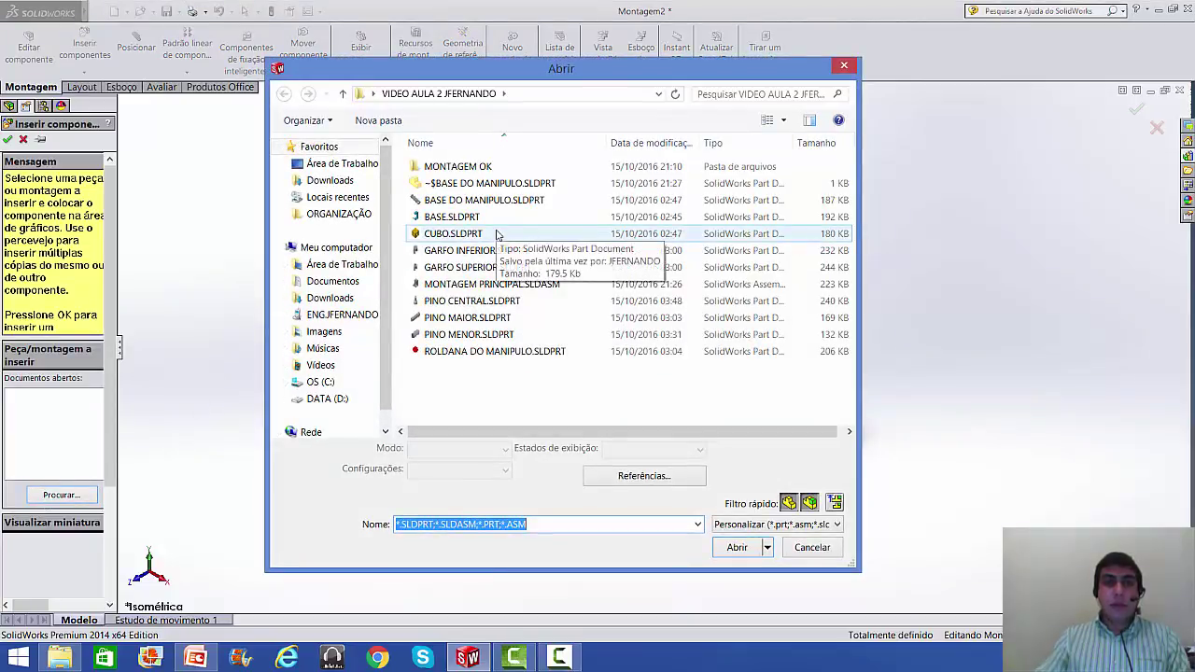
# - Insert ROLDANA DO MANIPULO.SLDPRT above the handle base and zoom to fit
pyautogui.click(485, 350)
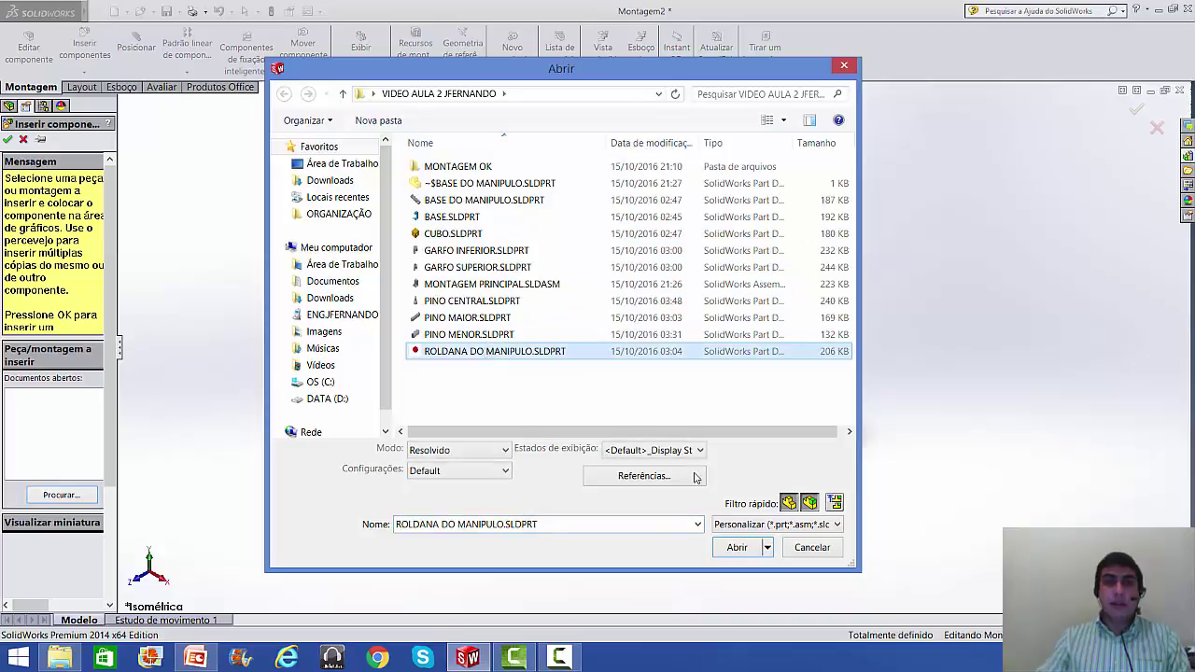
pyautogui.click(734, 548)
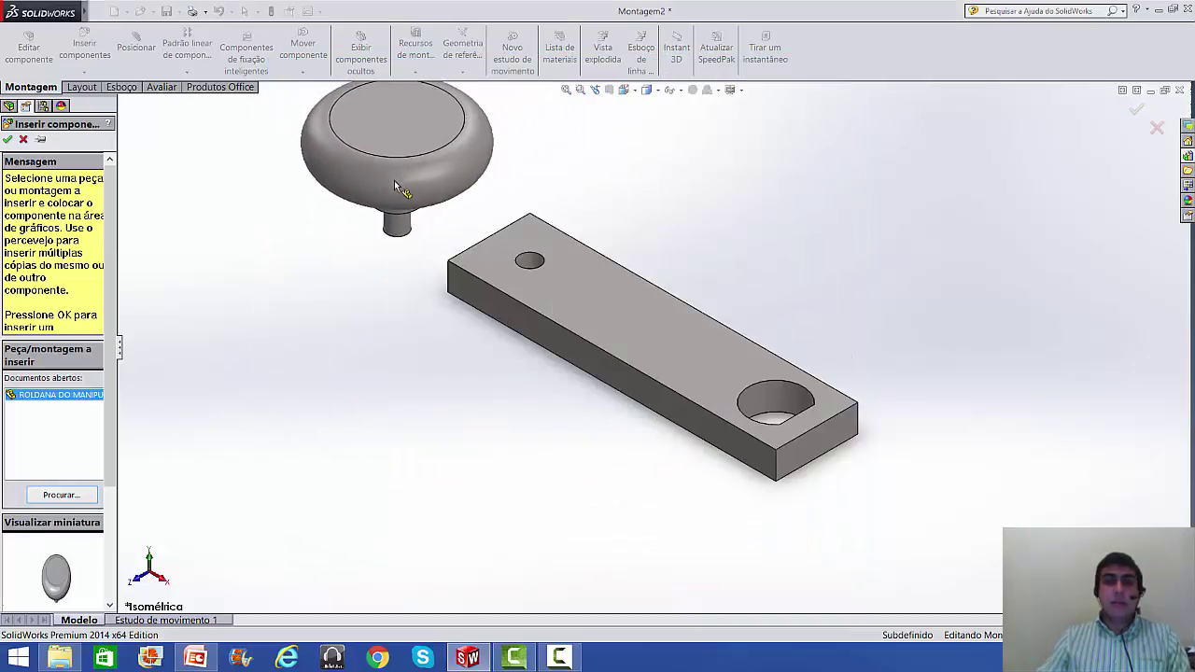
pyautogui.click(409, 181)
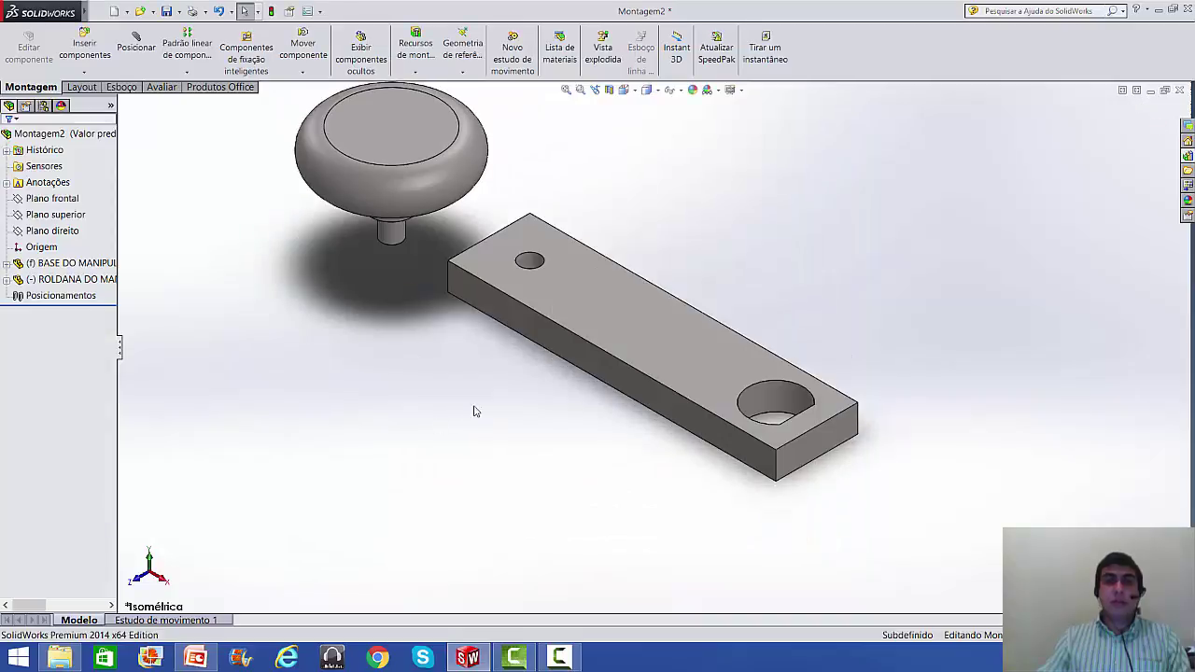
pyautogui.press('f')
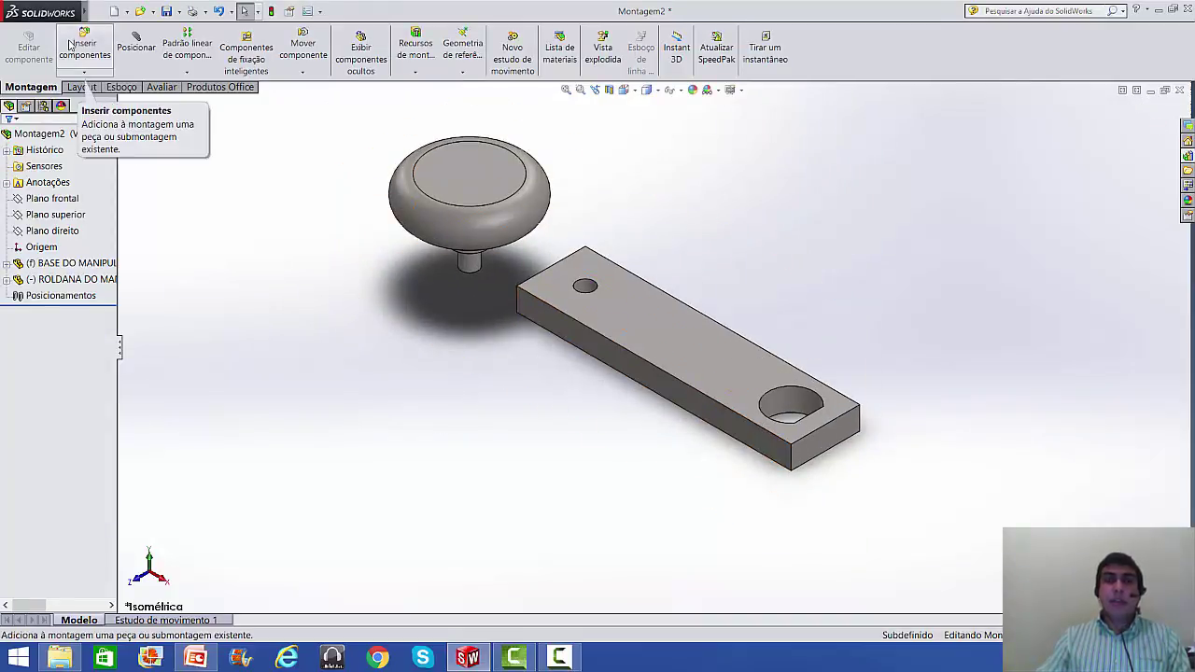
# - Insert PINO CENTRAL.SLDPRT and place it to the right of the handle arm
pyautogui.click(85, 44)
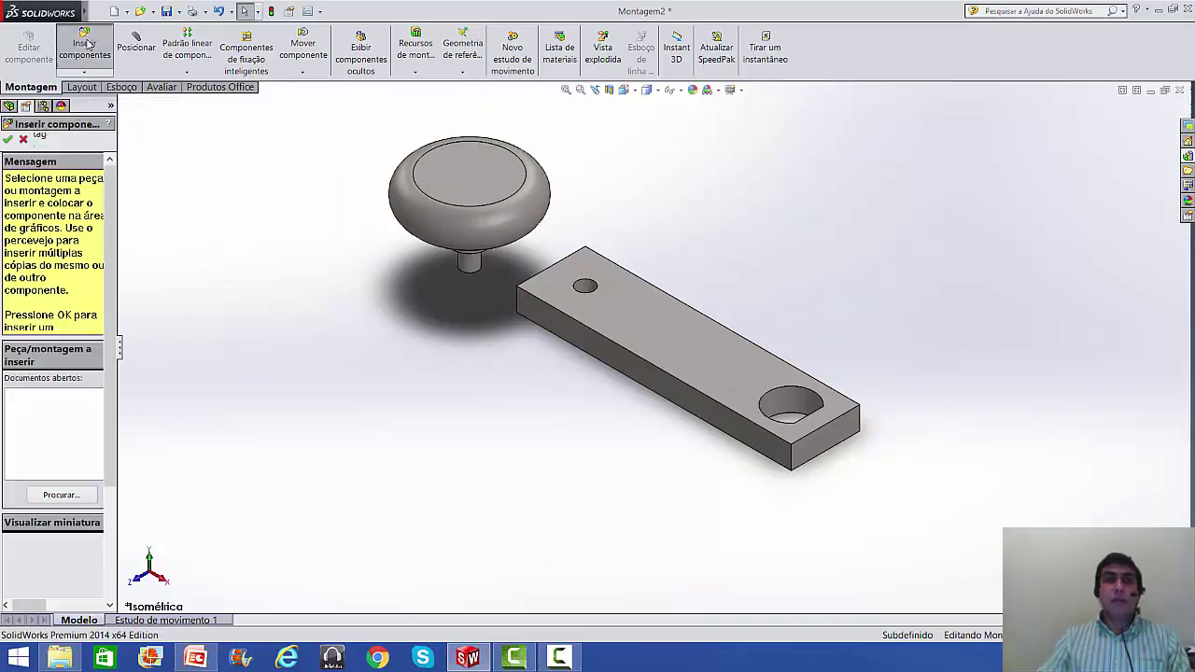
pyautogui.click(56, 495)
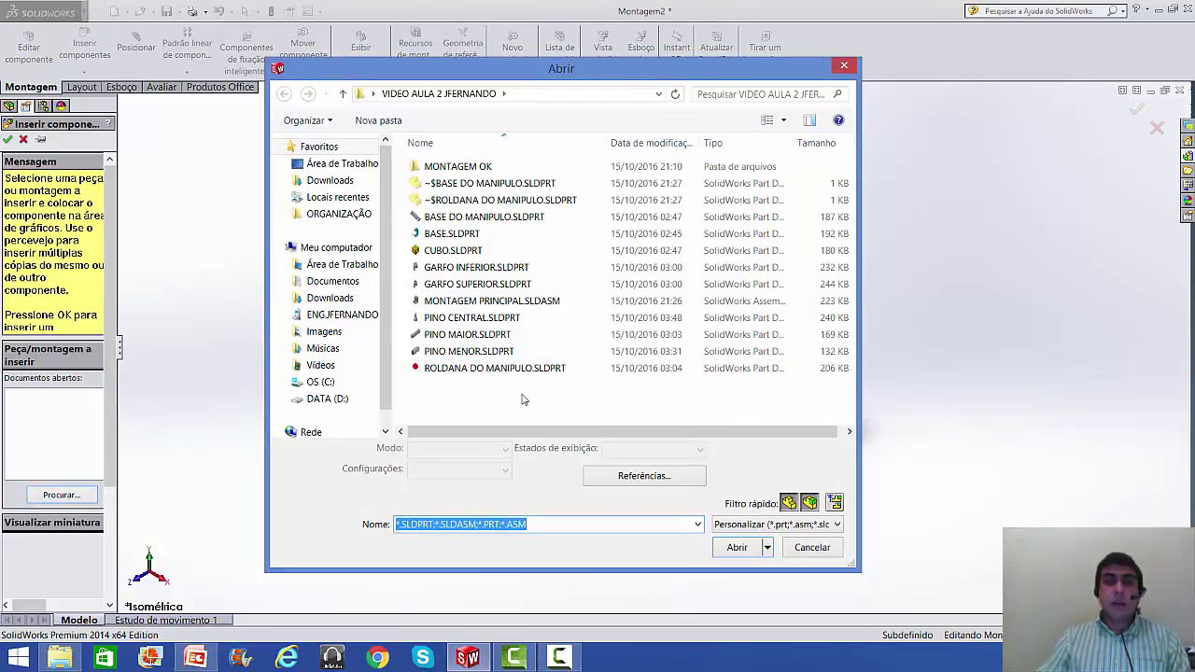
pyautogui.click(476, 319)
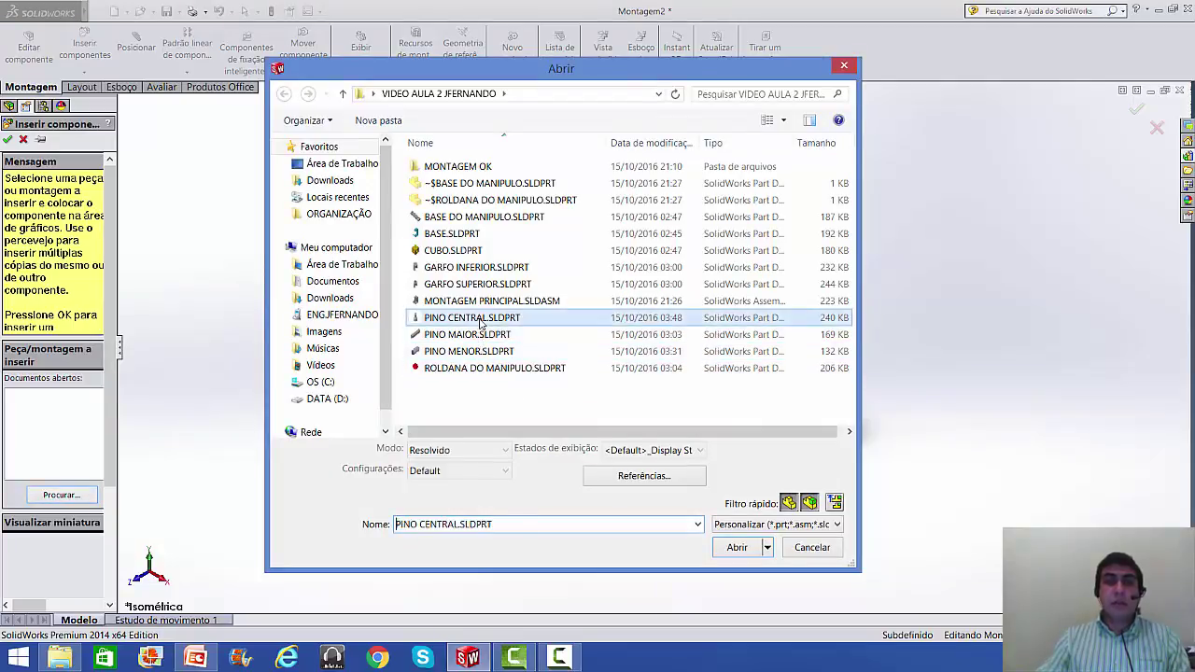
pyautogui.click(736, 548)
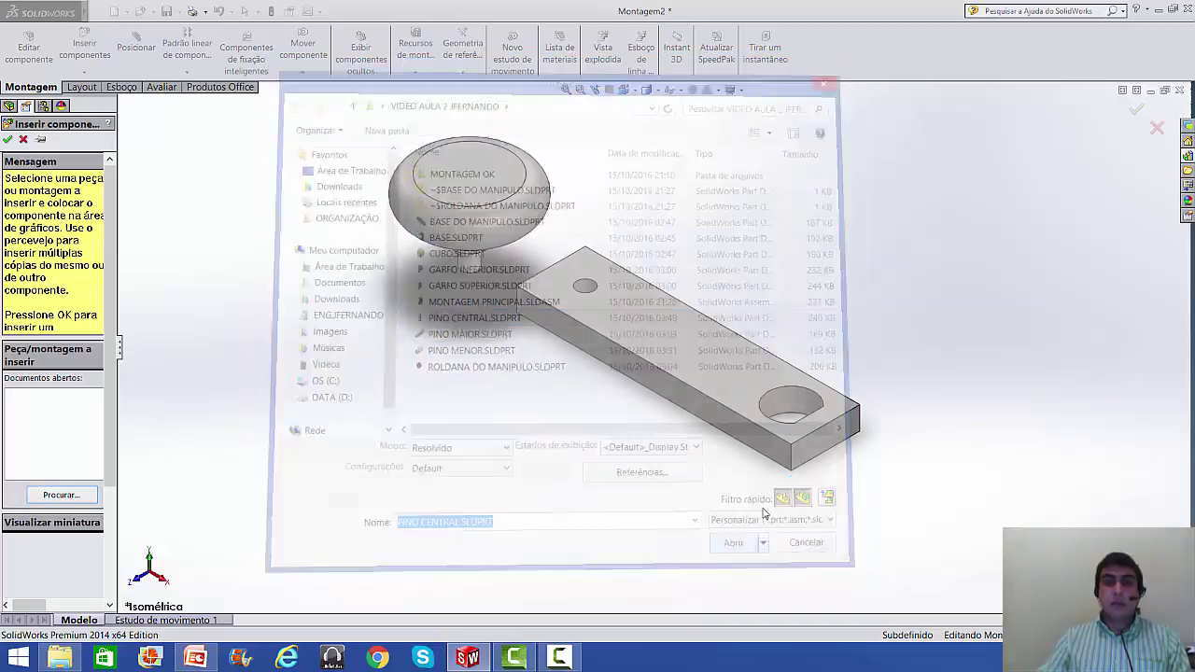
pyautogui.click(945, 287)
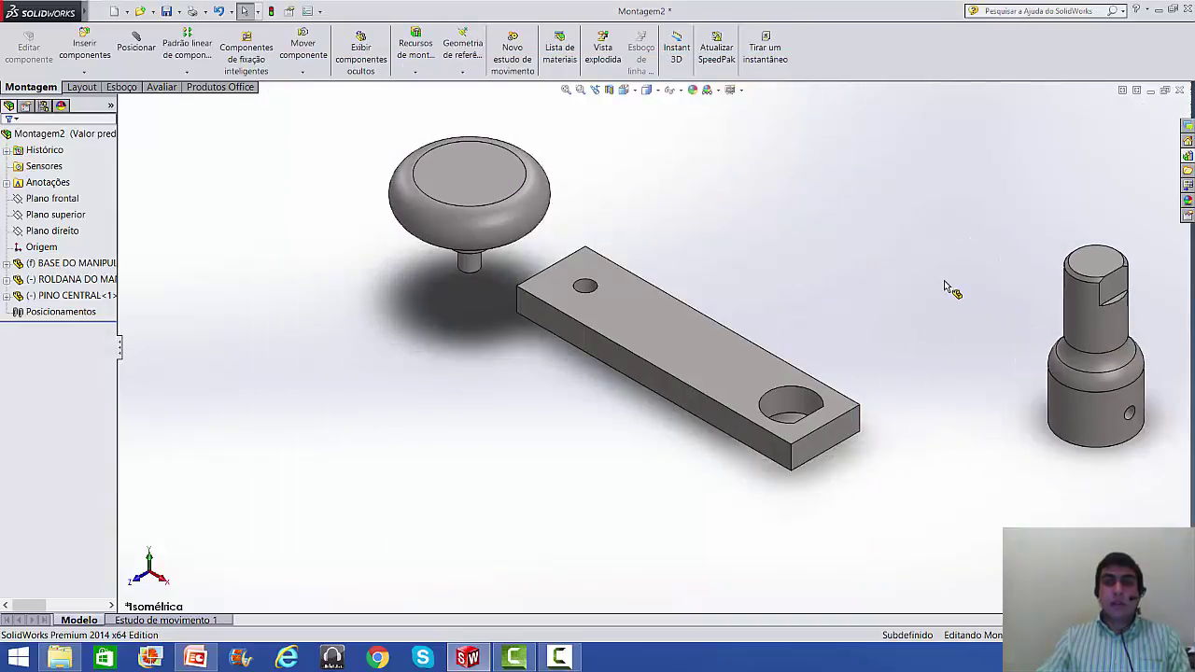
pyautogui.click(135, 42)
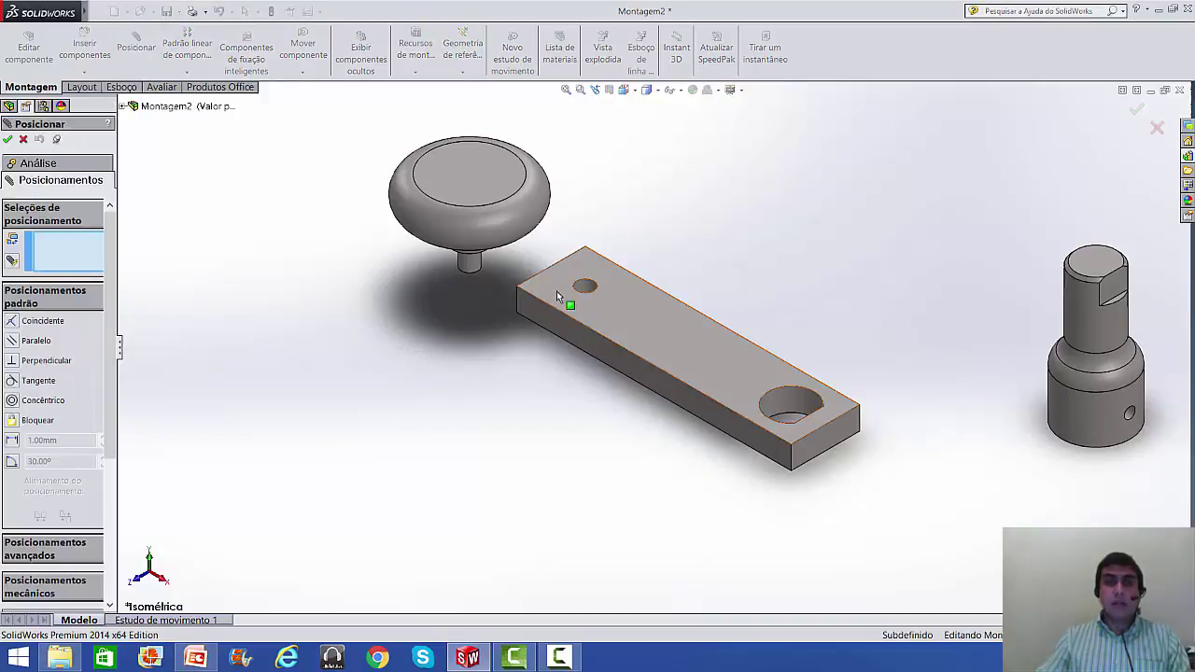
# - Mate the knob's shaft concentric with the arm's small hole
pyautogui.scroll(-6, 488, 257)
pyautogui.click(423, 249)
pyautogui.moveTo(482, 342); pyautogui.dragTo(488, 284, button='middle')
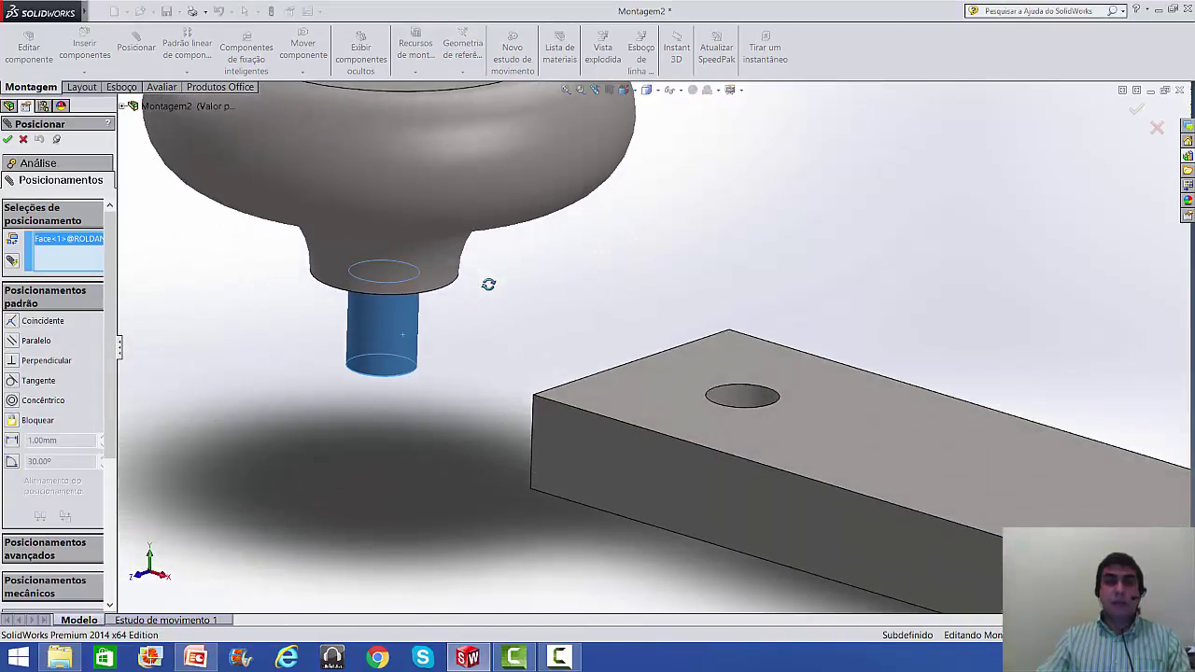
pyautogui.scroll(3, 532, 364)
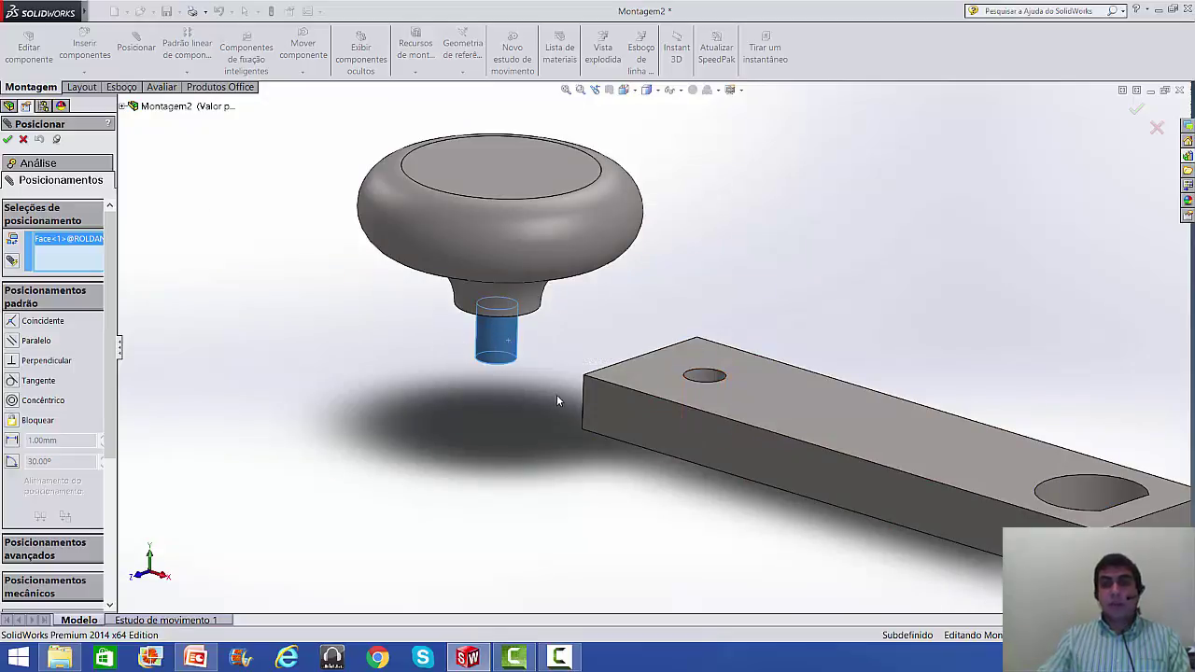
pyautogui.click(707, 376)
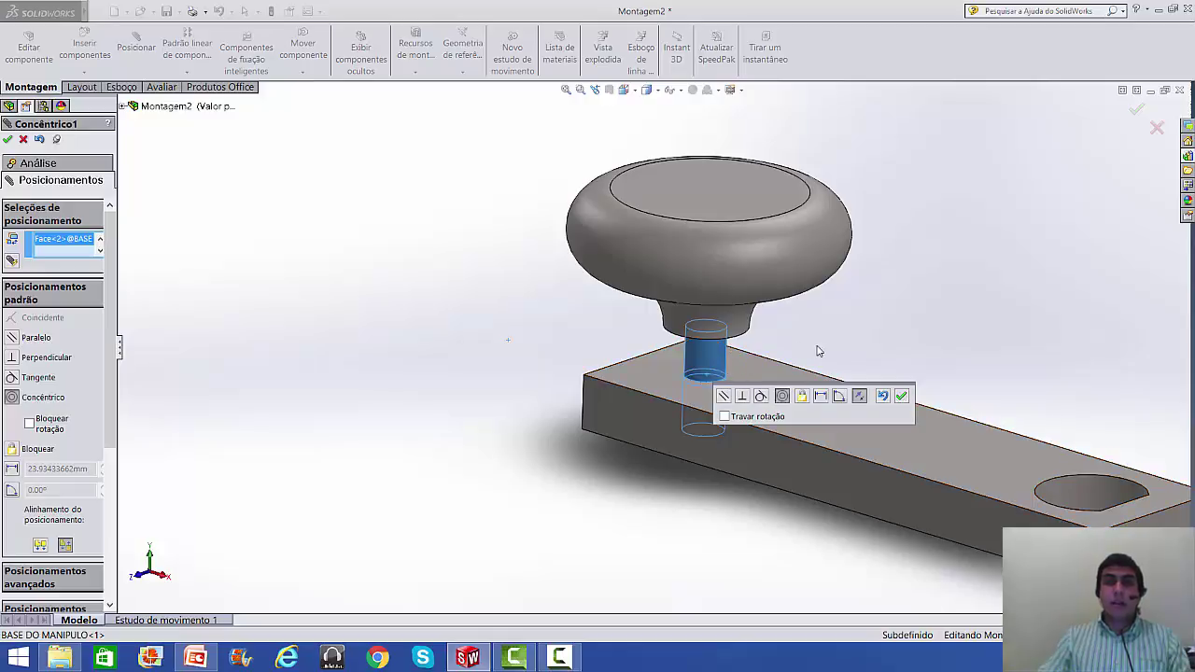
pyautogui.click(901, 397)
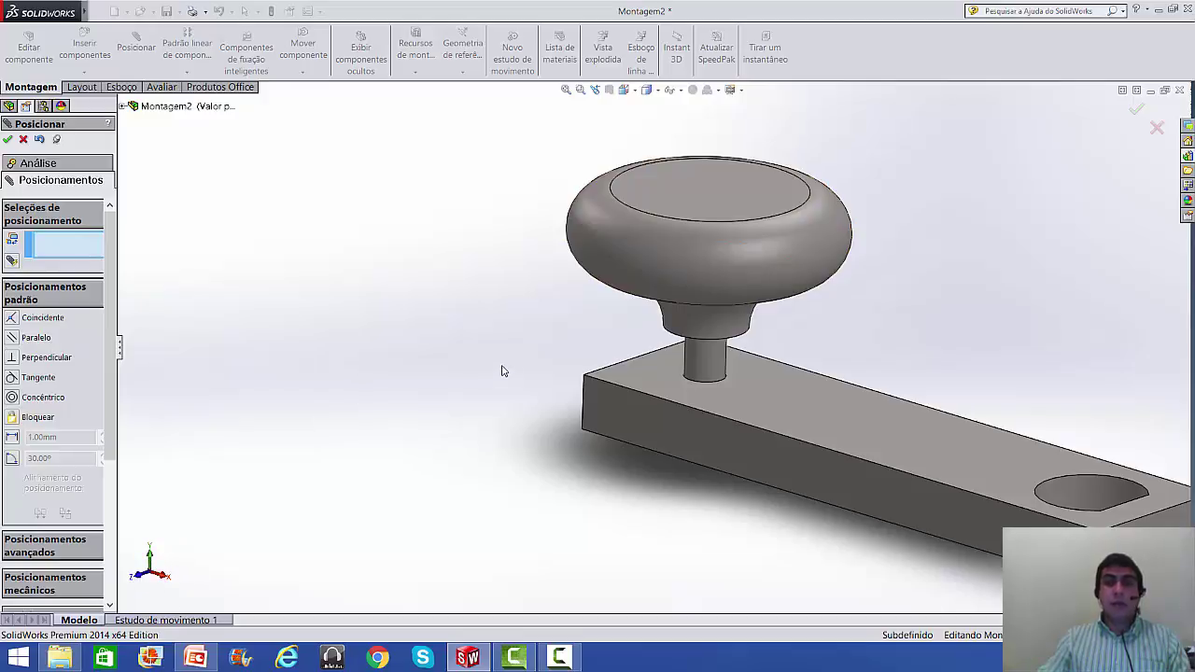
# - Seat the knob's underside ring coincident with the arm's top face
pyautogui.moveTo(679, 257); pyautogui.dragTo(664, 140)
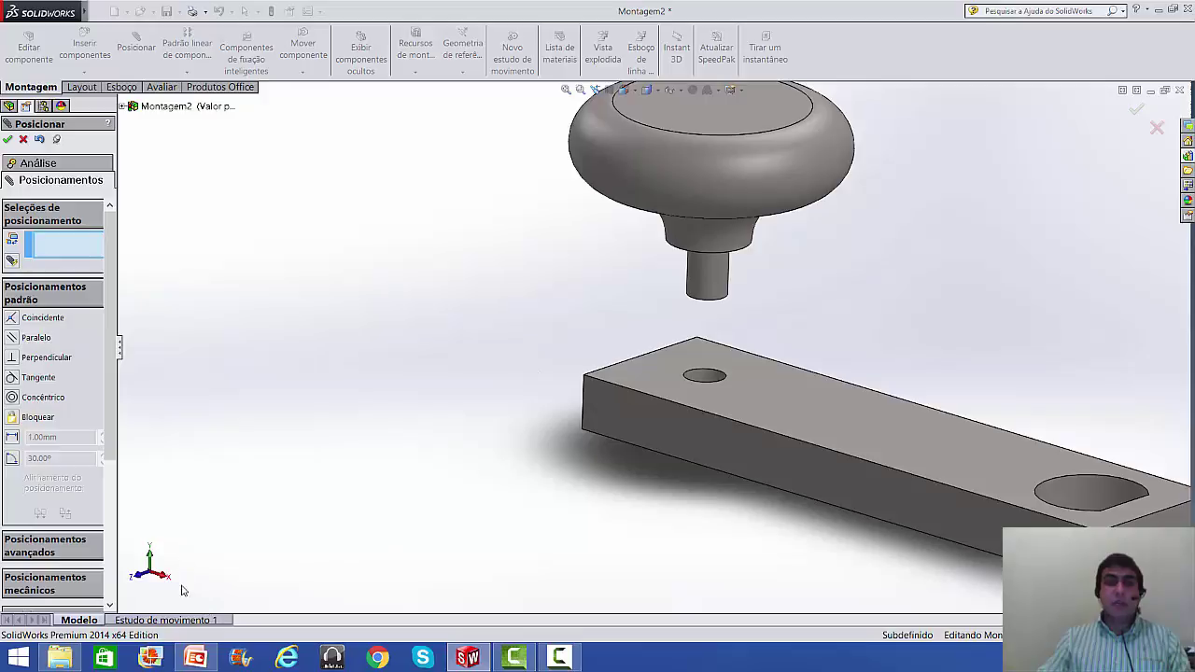
pyautogui.moveTo(691, 184); pyautogui.dragTo(739, 168)
pyautogui.scroll(2, 855, 317)
pyautogui.scroll(-3, 709, 355)
pyautogui.moveTo(709, 355); pyautogui.dragTo(715, 240, button='middle')
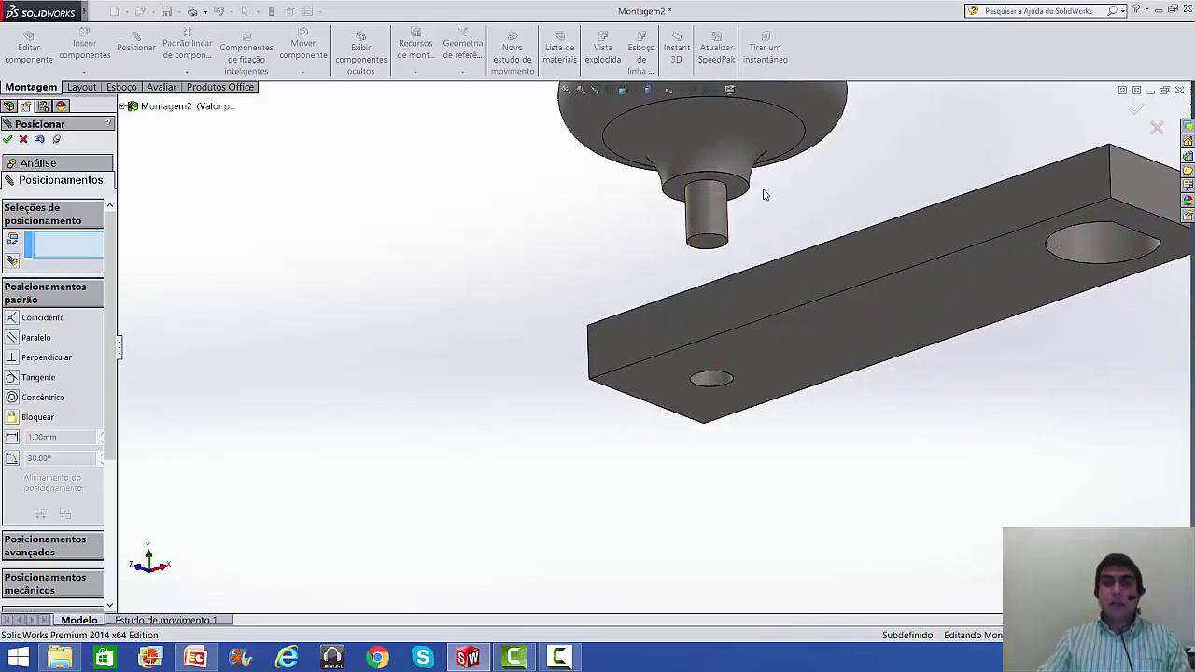
pyautogui.scroll(-2, 749, 213)
pyautogui.scroll(-2, 650, 273)
pyautogui.click(674, 238)
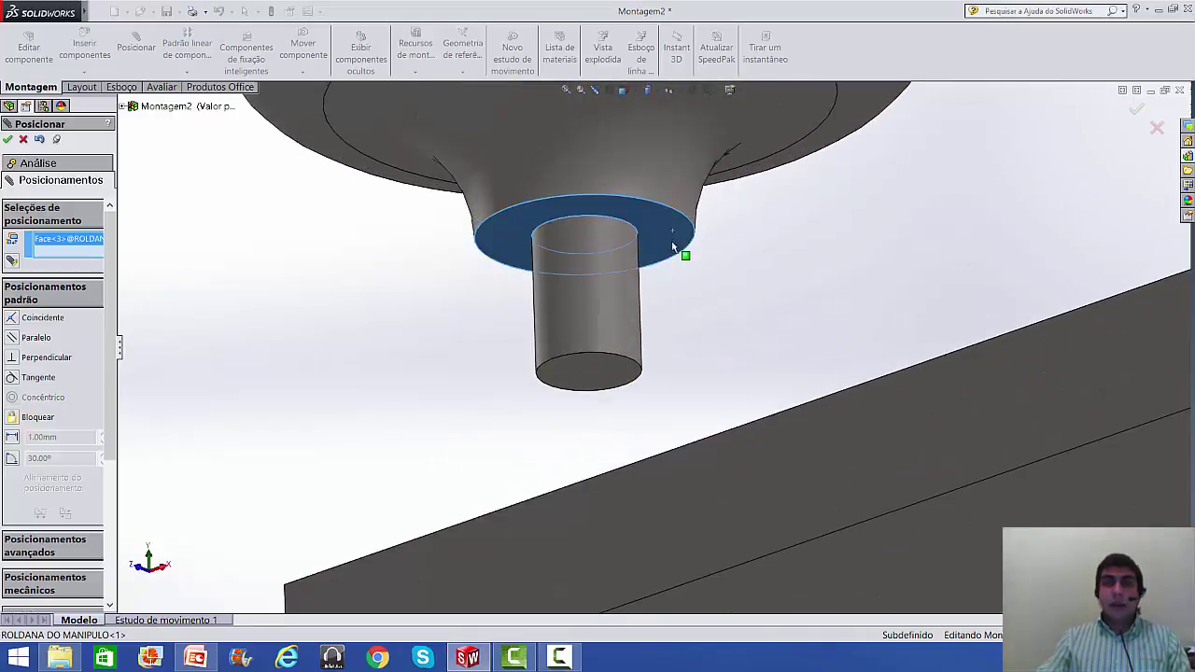
pyautogui.scroll(3, 728, 364)
pyautogui.moveTo(735, 398); pyautogui.dragTo(661, 389, button='middle')
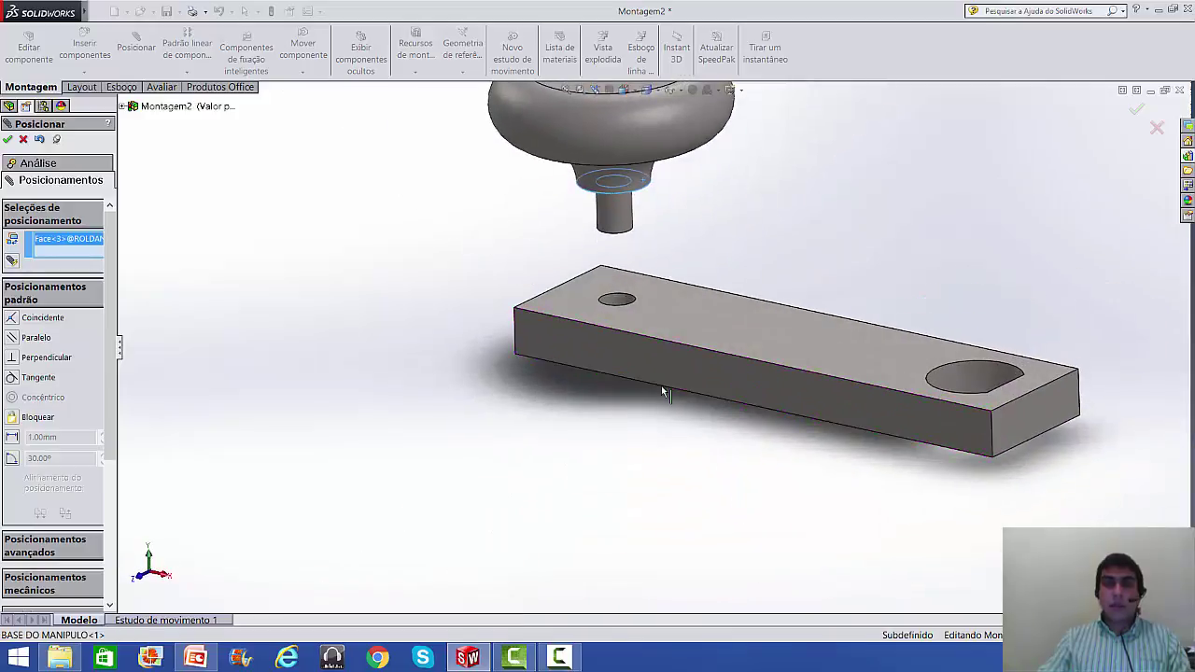
pyautogui.click(666, 314)
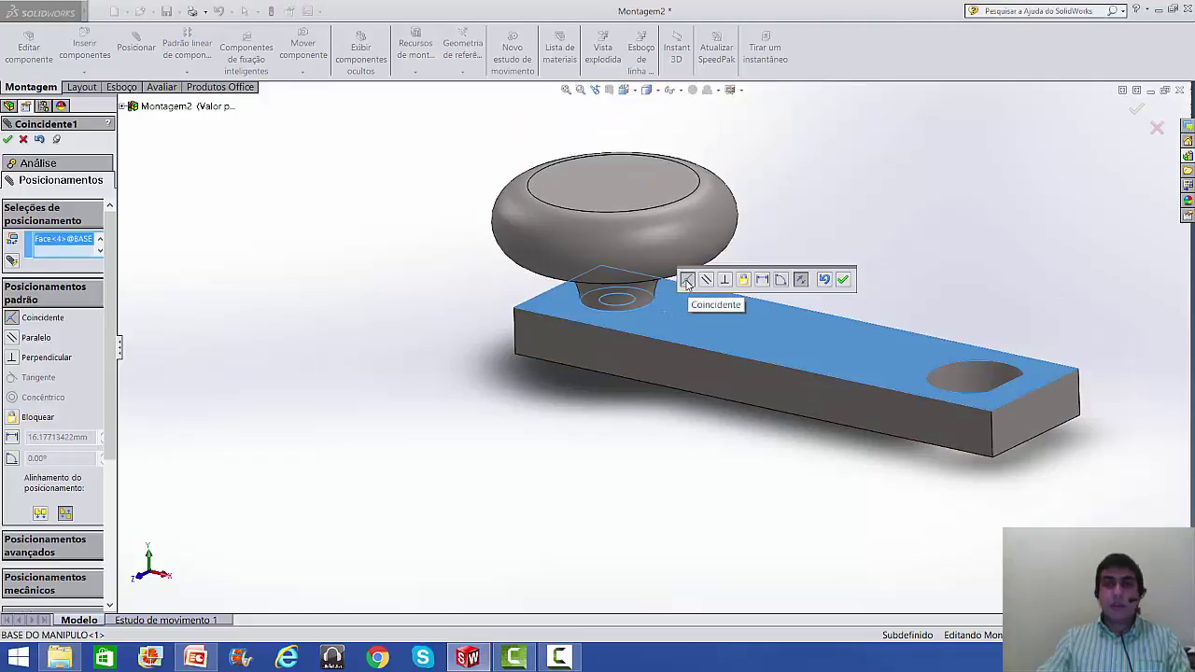
pyautogui.click(841, 281)
pyautogui.scroll(5, 888, 270)
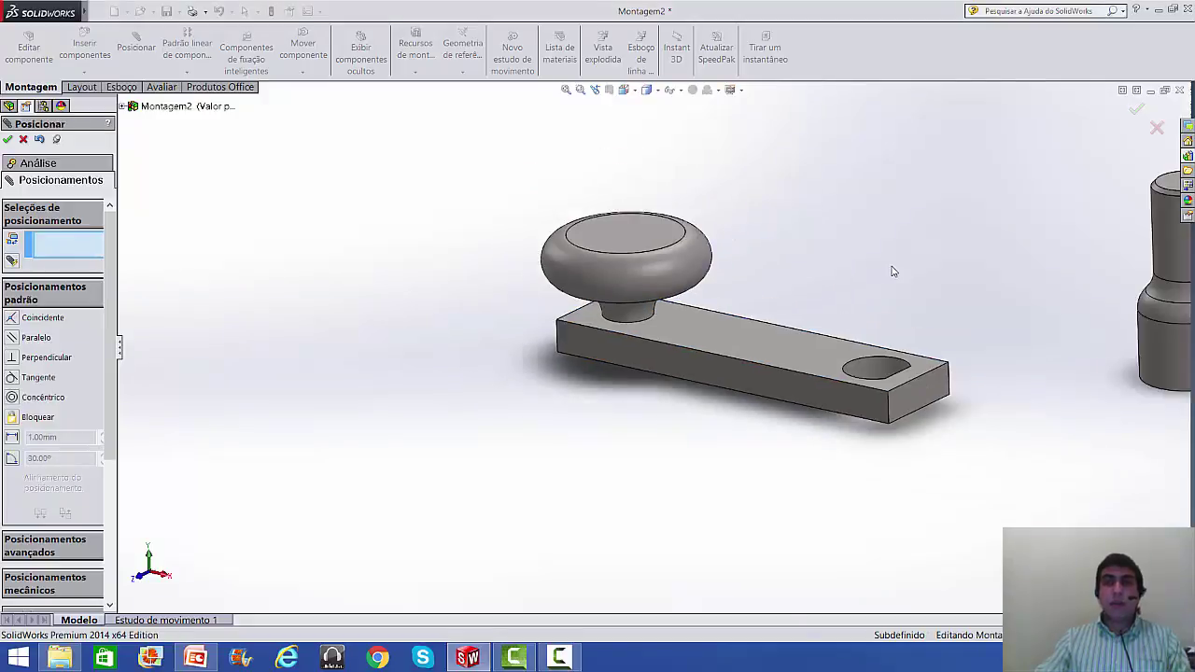
# - Add a concentric mate between the central pin and the arm's larger hole
pyautogui.moveTo(886, 301); pyautogui.dragTo(877, 368, button='middle')
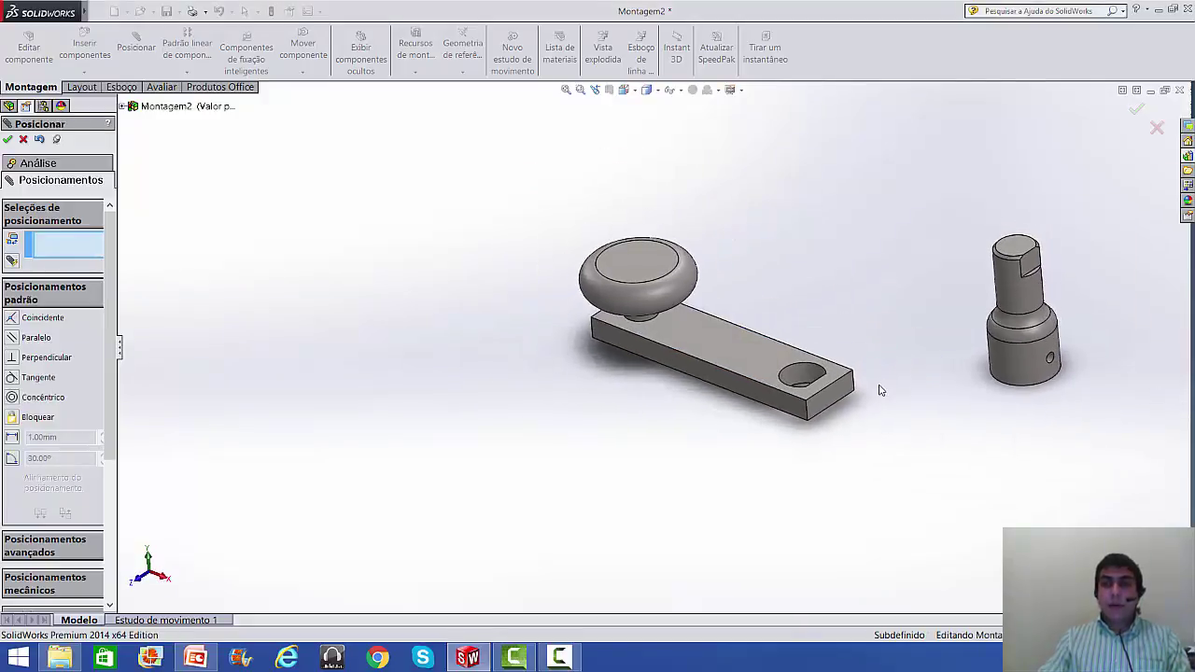
pyautogui.scroll(-2, 896, 373)
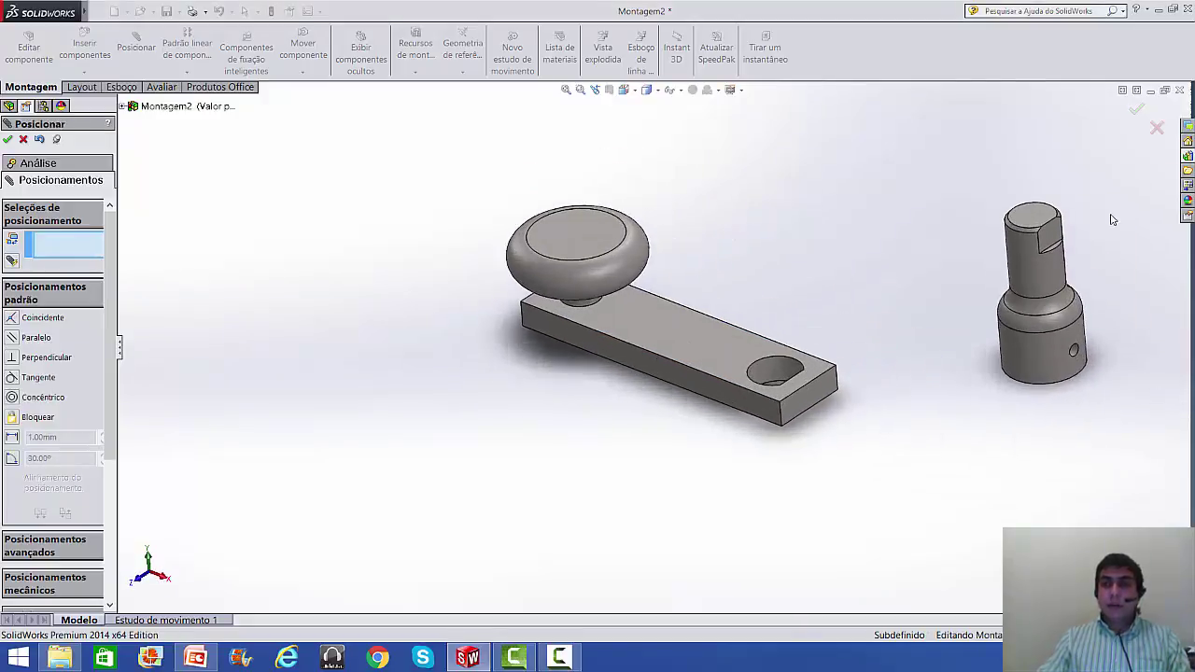
pyautogui.click(1026, 254)
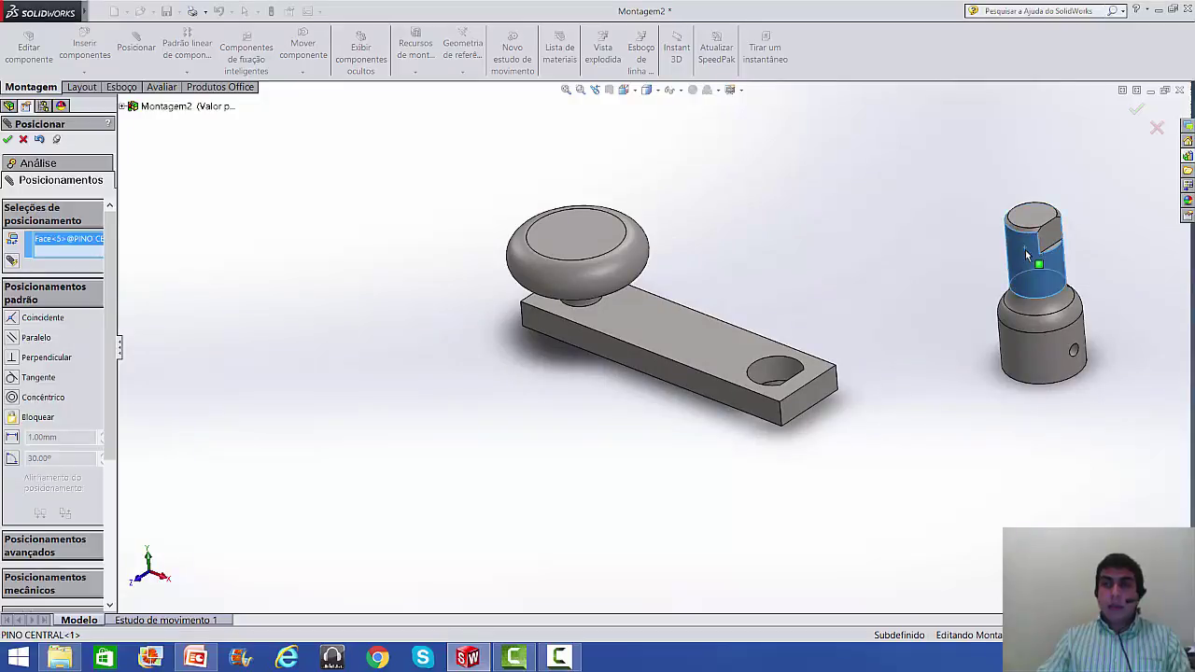
pyautogui.click(779, 367)
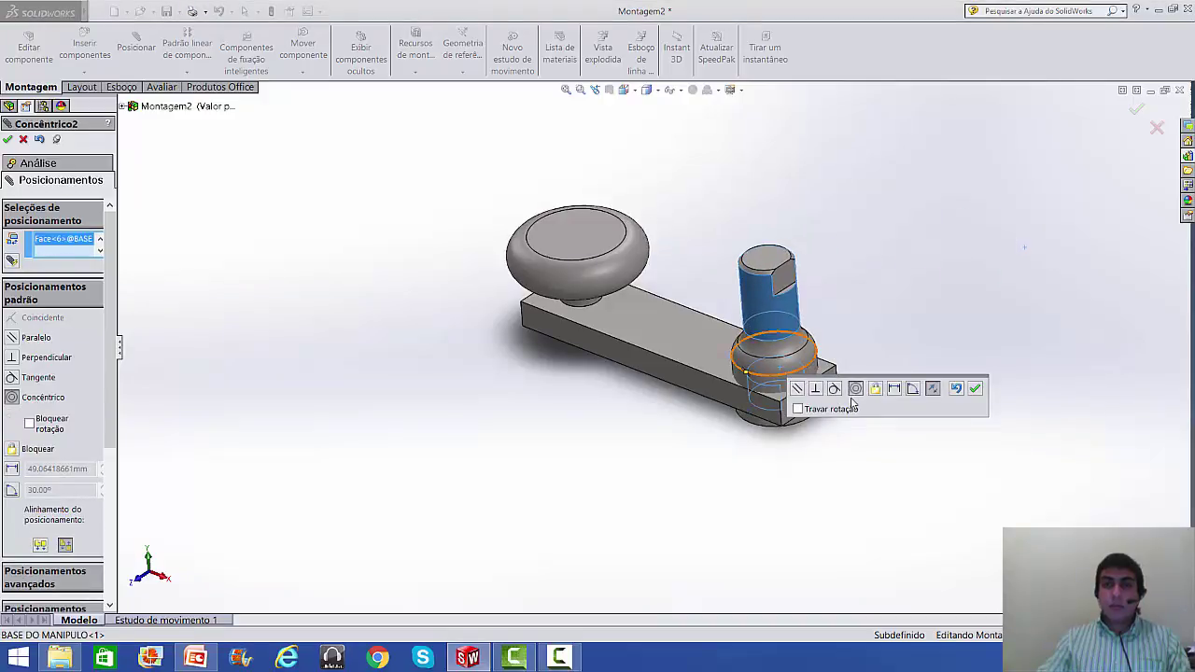
pyautogui.click(974, 389)
# - Make the pin's flat face parallel to the flat inner face of the hole
pyautogui.moveTo(800, 363); pyautogui.dragTo(838, 445)
pyautogui.scroll(-3, 838, 445)
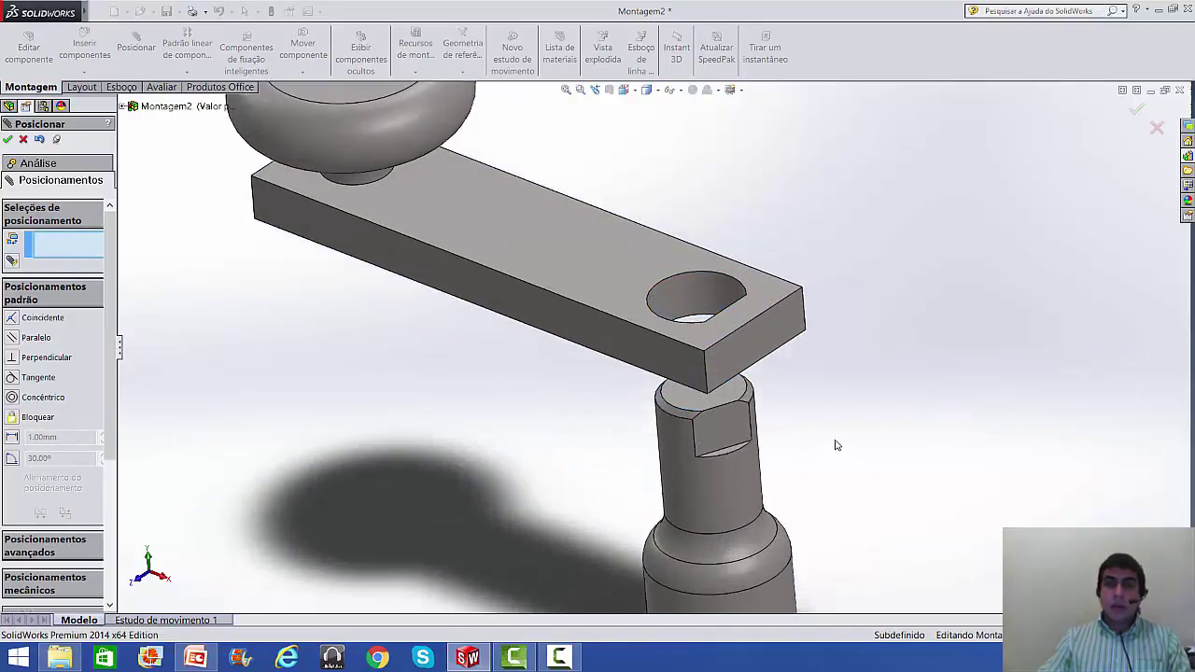
pyautogui.click(717, 431)
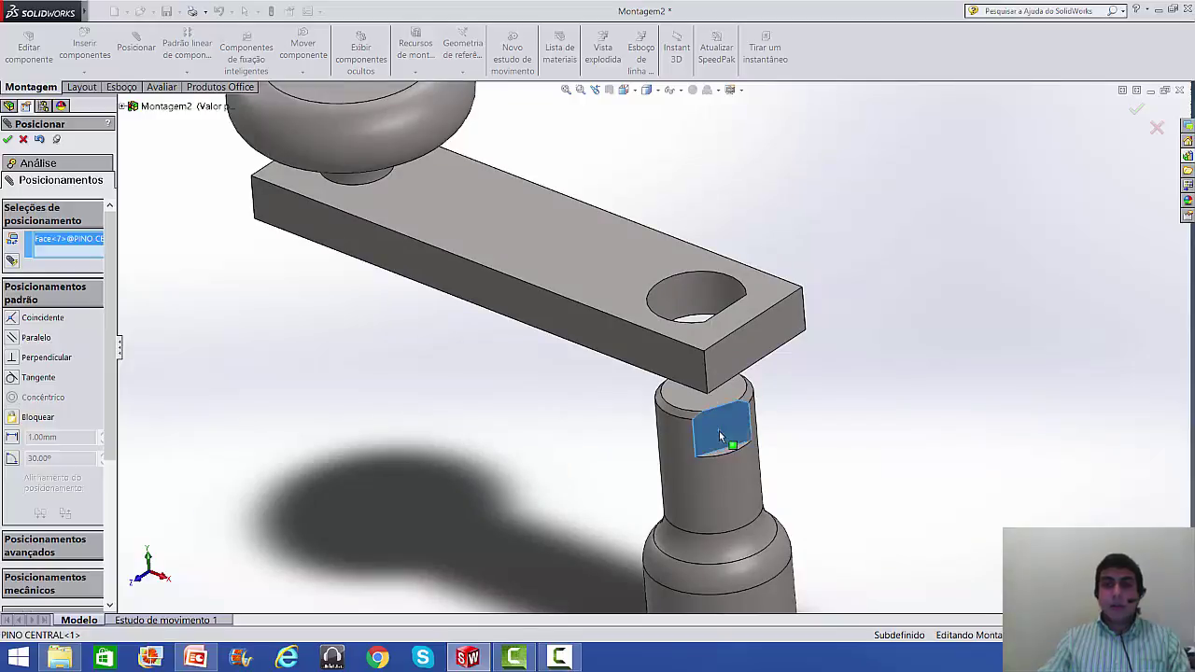
pyautogui.moveTo(792, 381); pyautogui.dragTo(860, 370, button='middle')
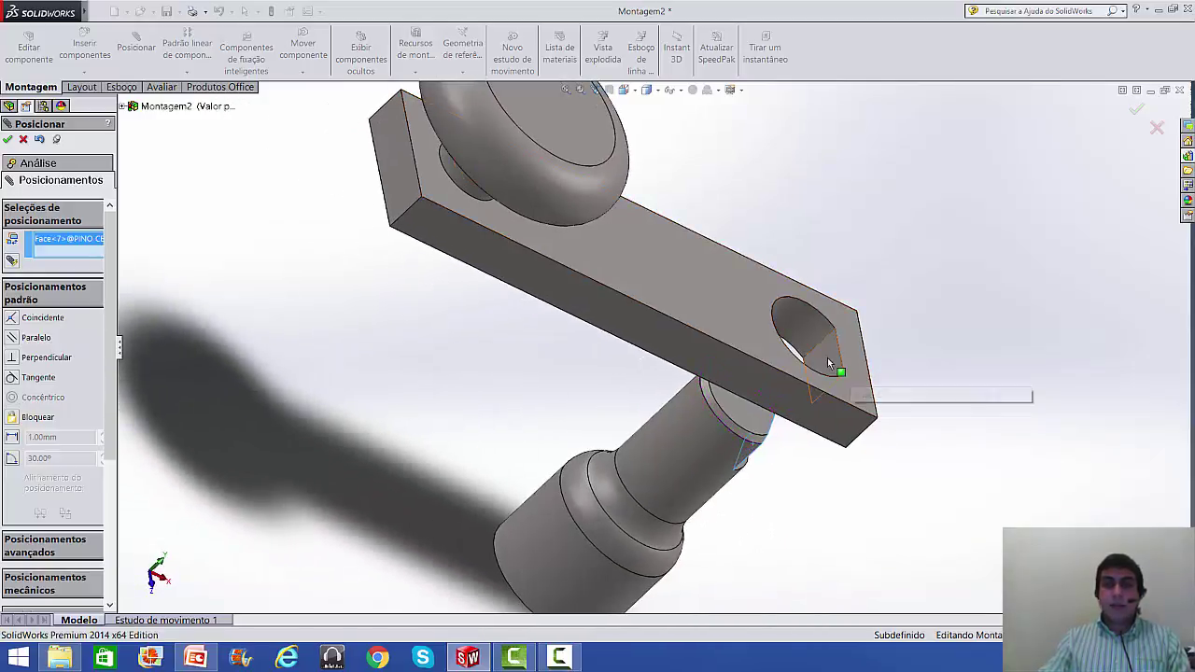
pyautogui.click(827, 358)
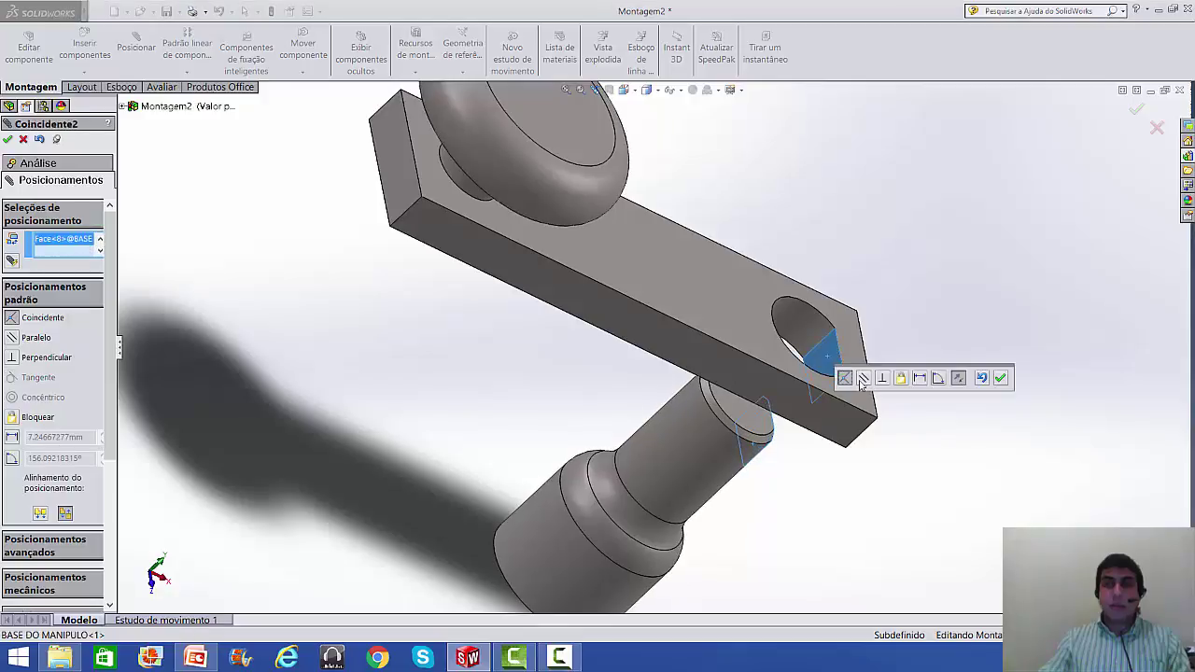
pyautogui.click(863, 379)
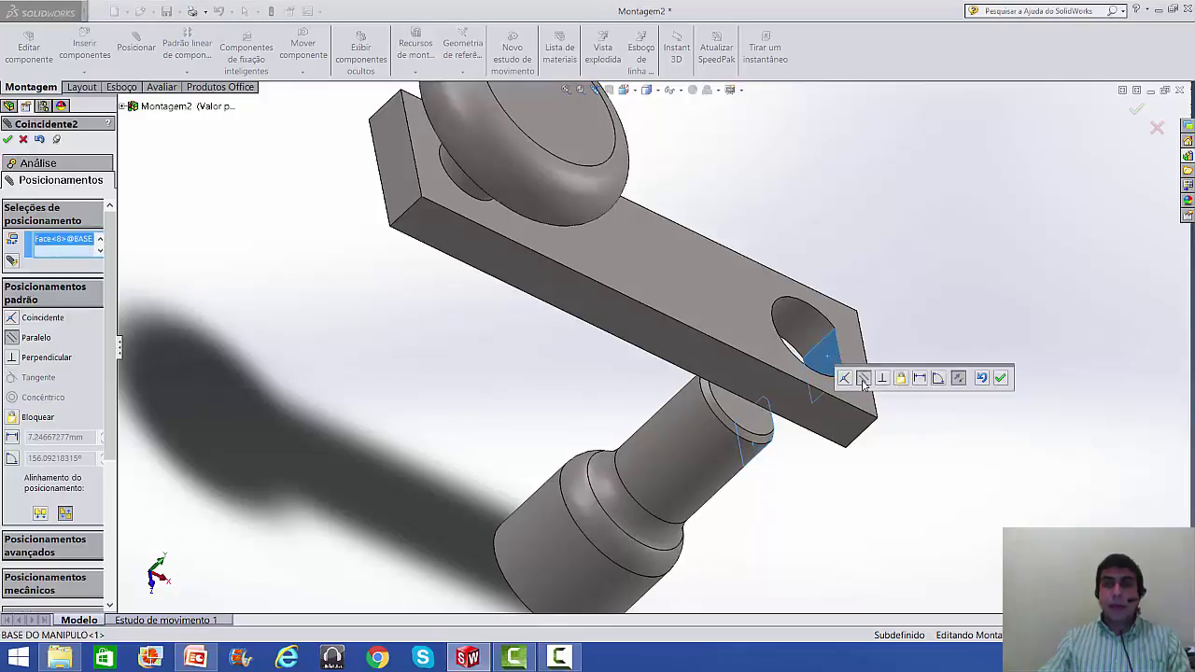
pyautogui.click(1001, 378)
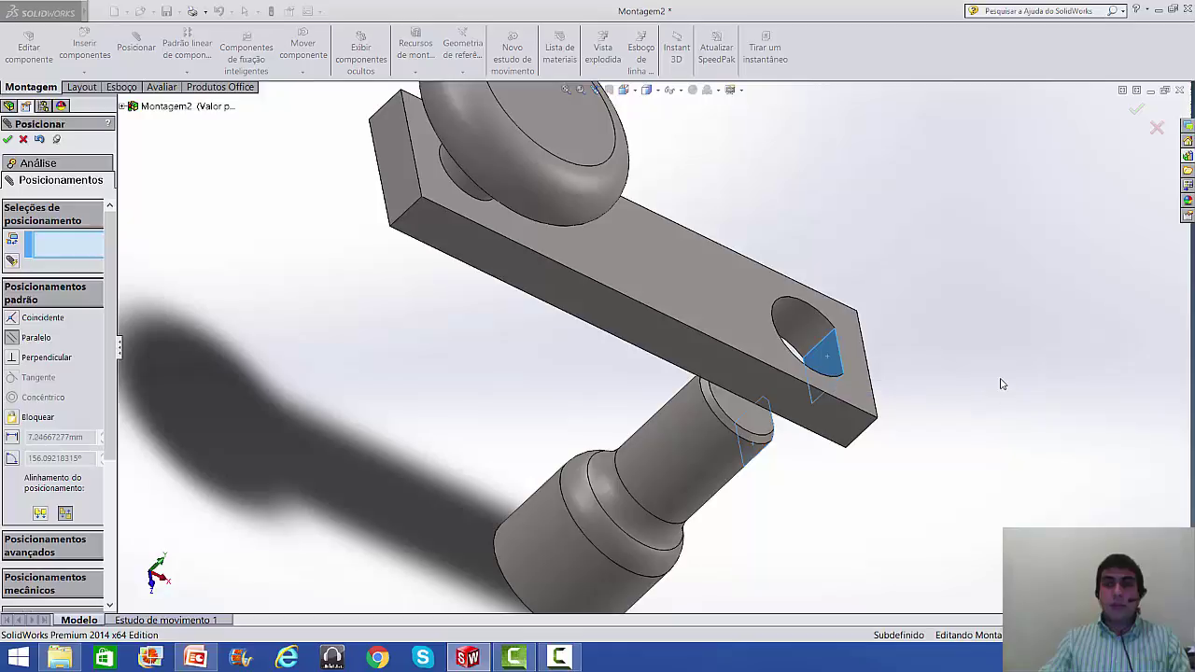
# - Mate the pin's cut shoulder face coincident with the arm's underside
pyautogui.moveTo(934, 508); pyautogui.dragTo(835, 401, button='middle')
pyautogui.scroll(-5, 885, 522)
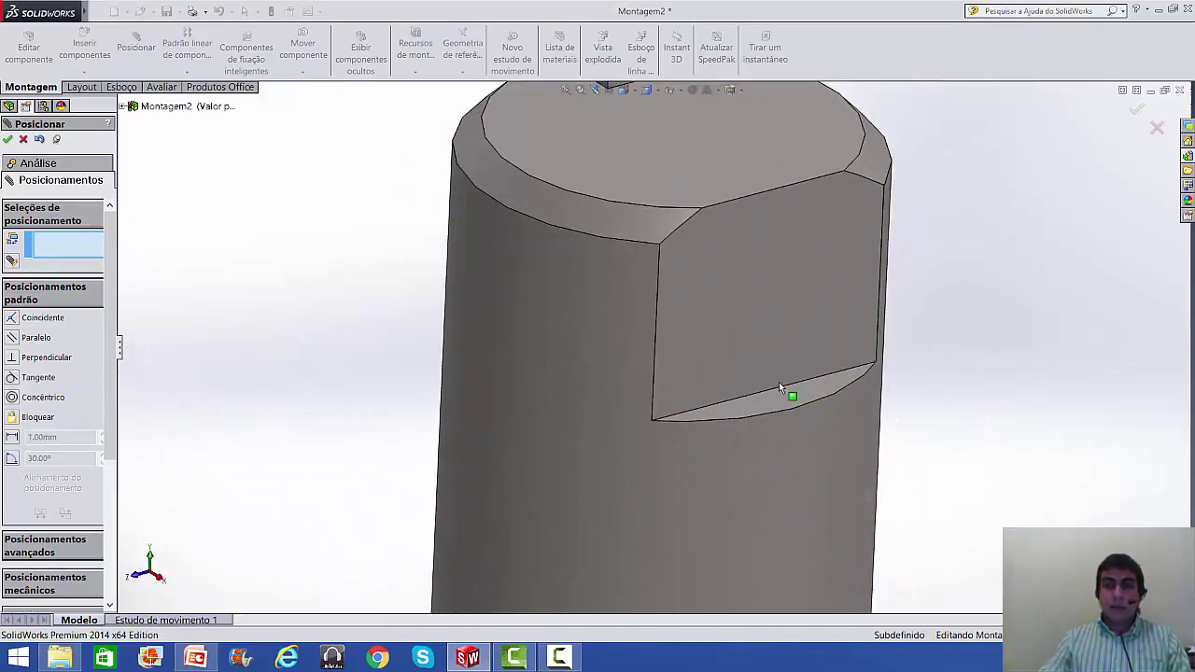
pyautogui.click(776, 409)
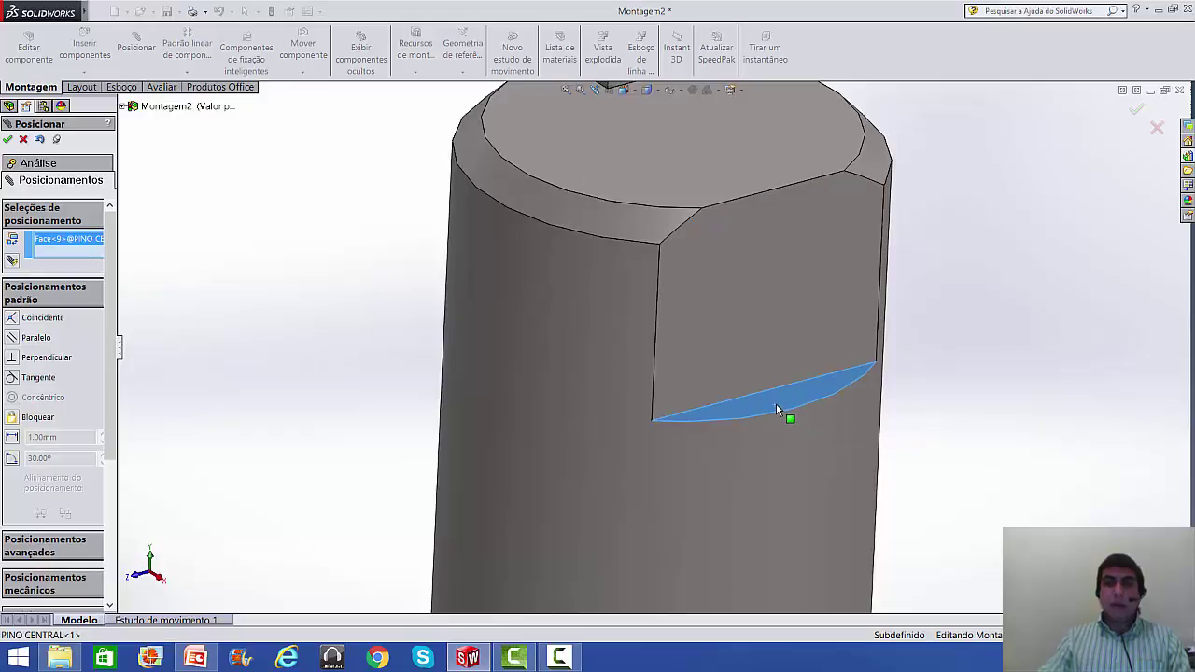
pyautogui.scroll(4, 776, 409)
pyautogui.moveTo(776, 411); pyautogui.dragTo(768, 256, button='middle')
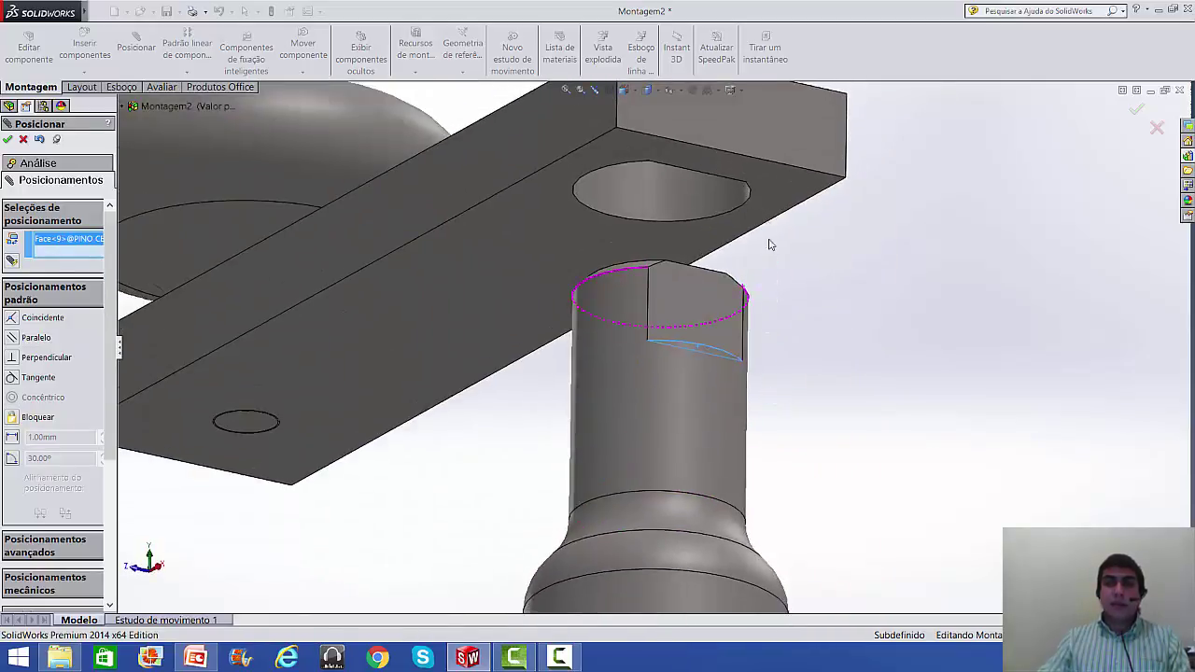
pyautogui.click(773, 181)
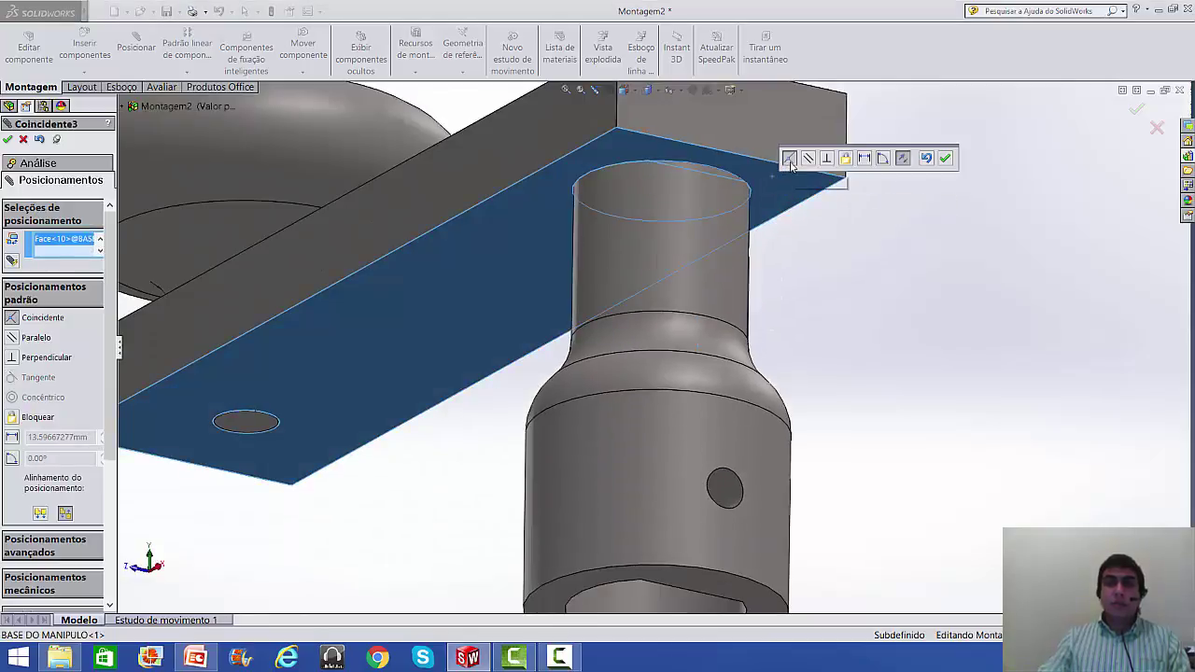
pyautogui.click(946, 161)
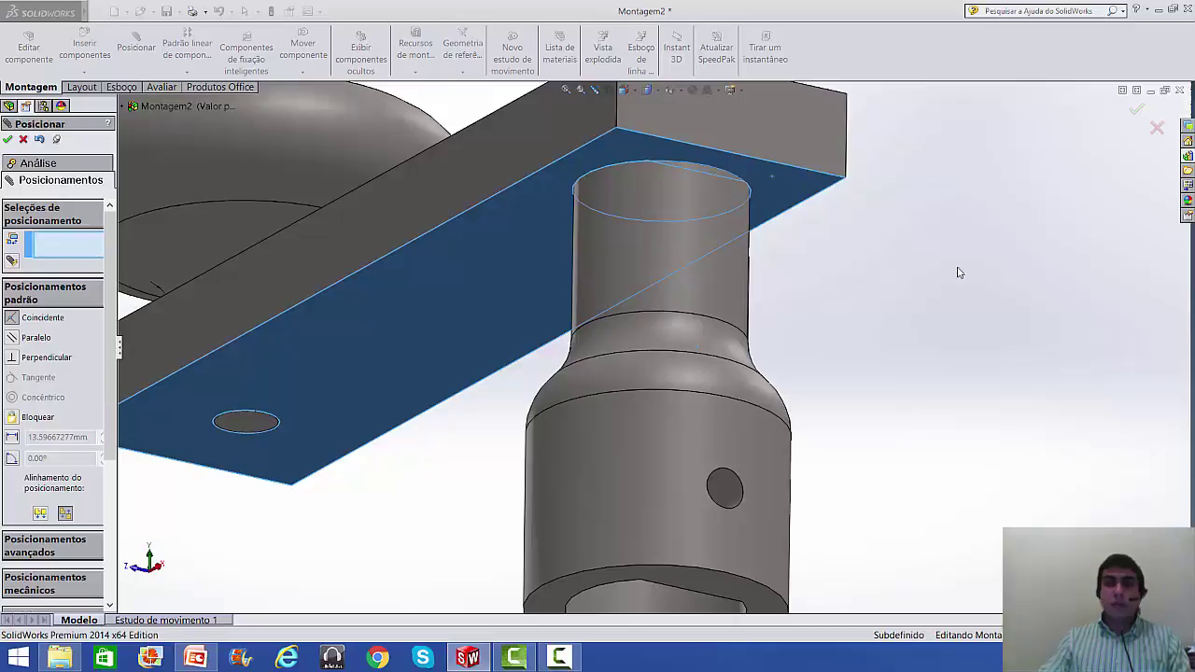
# - Rotate the view to inspect the whole completed subassembly
pyautogui.scroll(5, 966, 434)
pyautogui.moveTo(946, 414); pyautogui.dragTo(824, 344, button='middle')
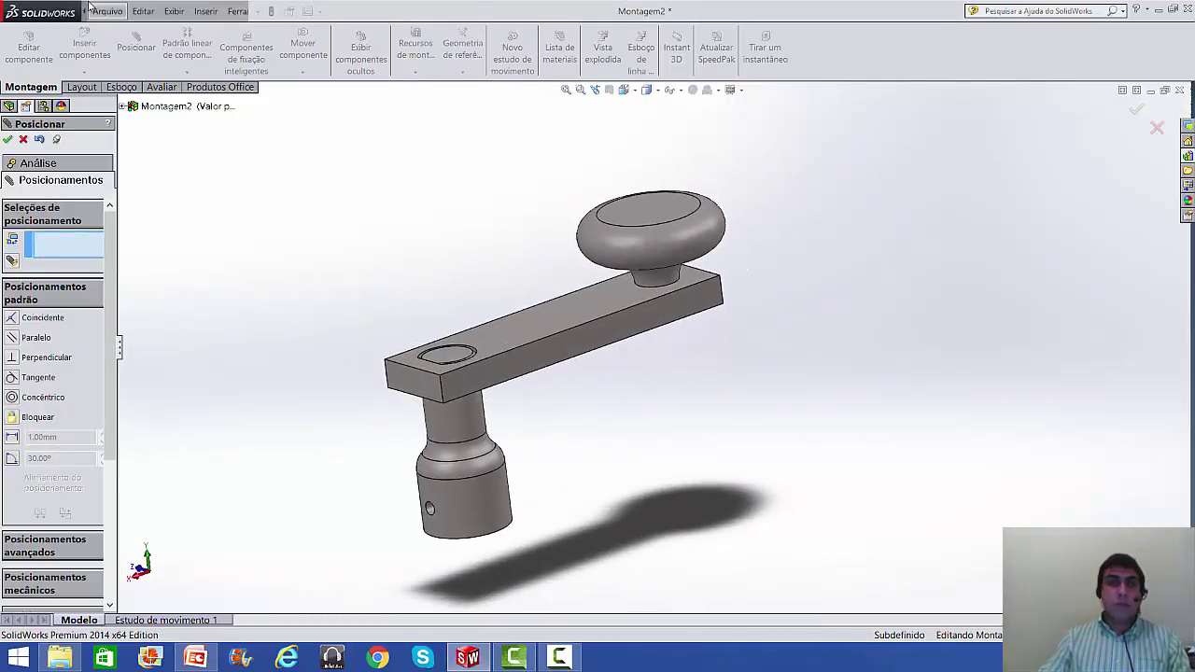
pyautogui.click(110, 10)
pyautogui.click(472, 143)
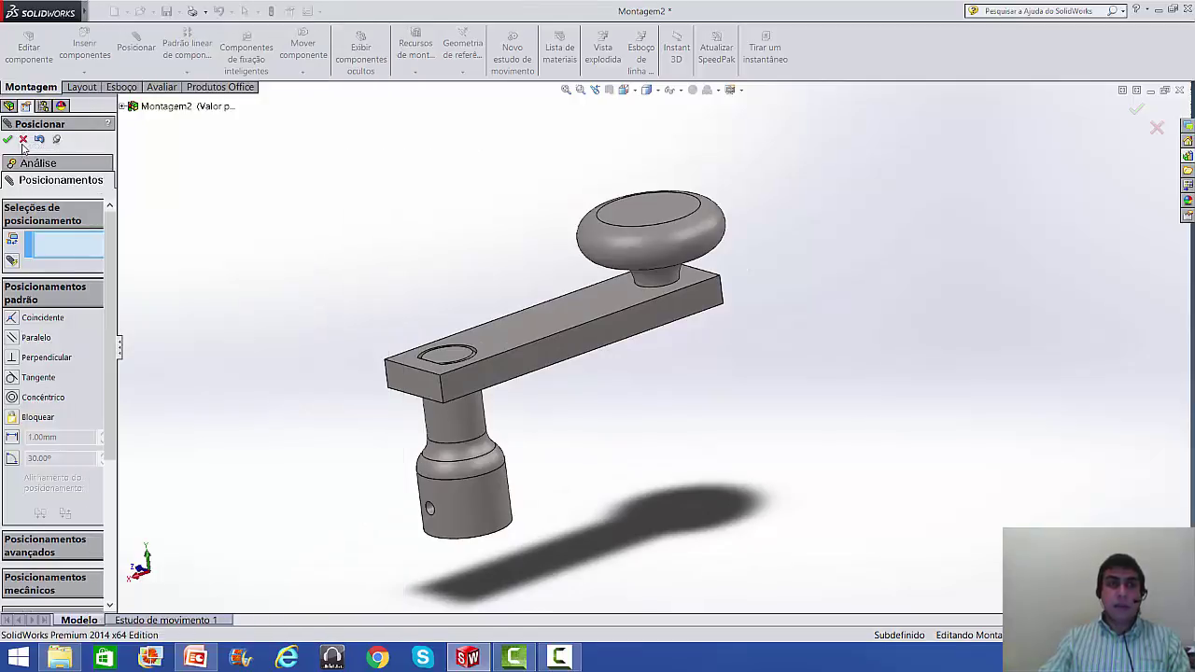
# - Close the mate panel and start Save As with the file name SUBMONTAGEM
pyautogui.press('Escape')
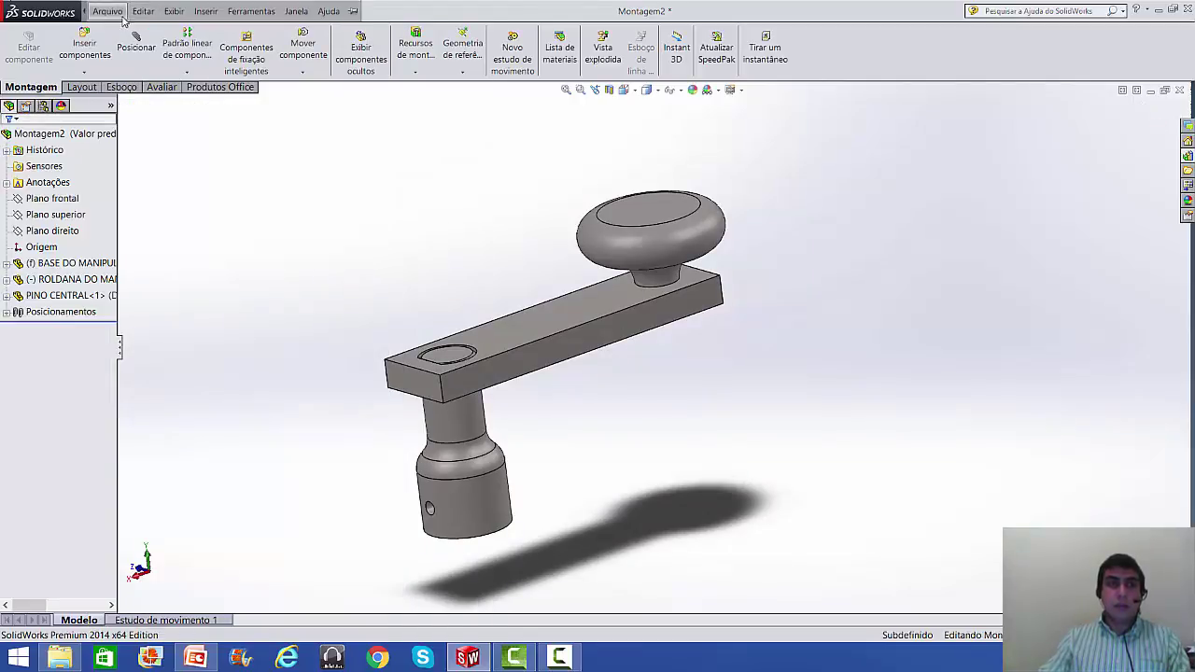
pyautogui.click(107, 11)
pyautogui.click(150, 178)
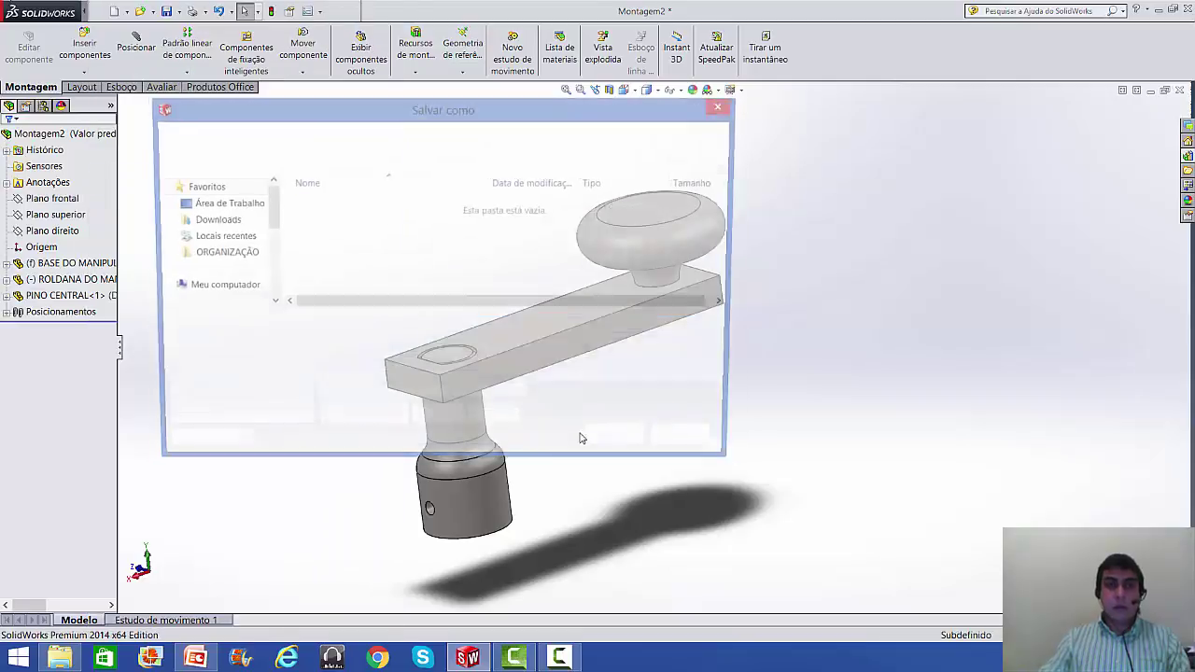
pyautogui.write('MONT')
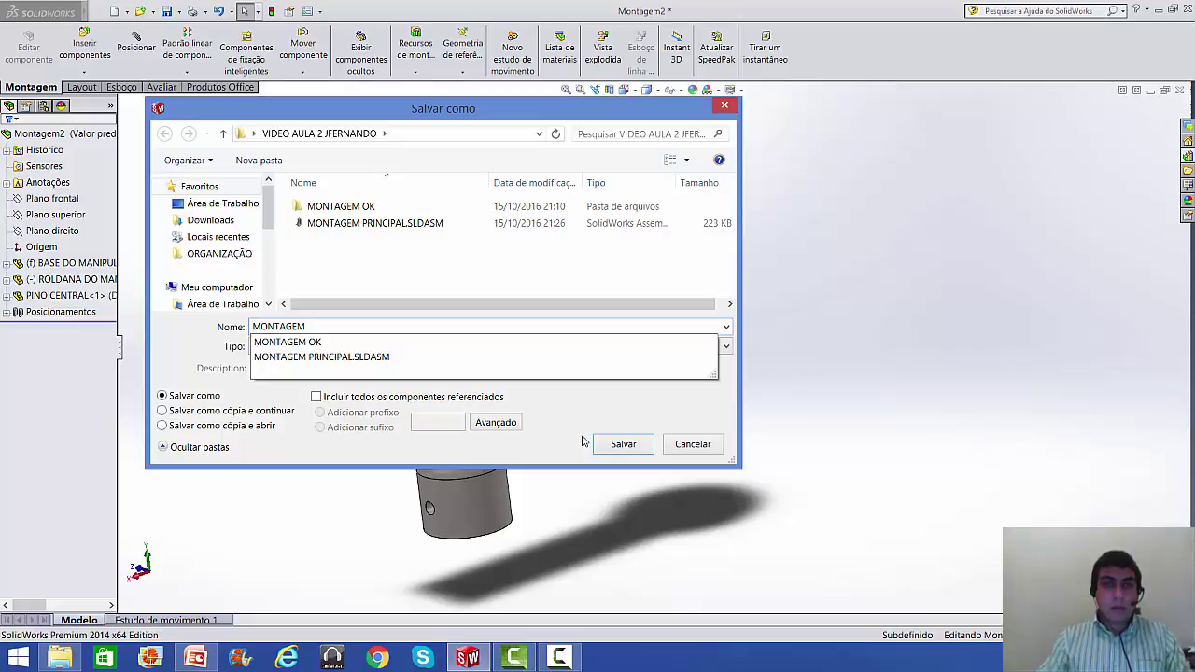
pyautogui.write('AGEM')
pyautogui.press('Home')
pyautogui.write('SUB')
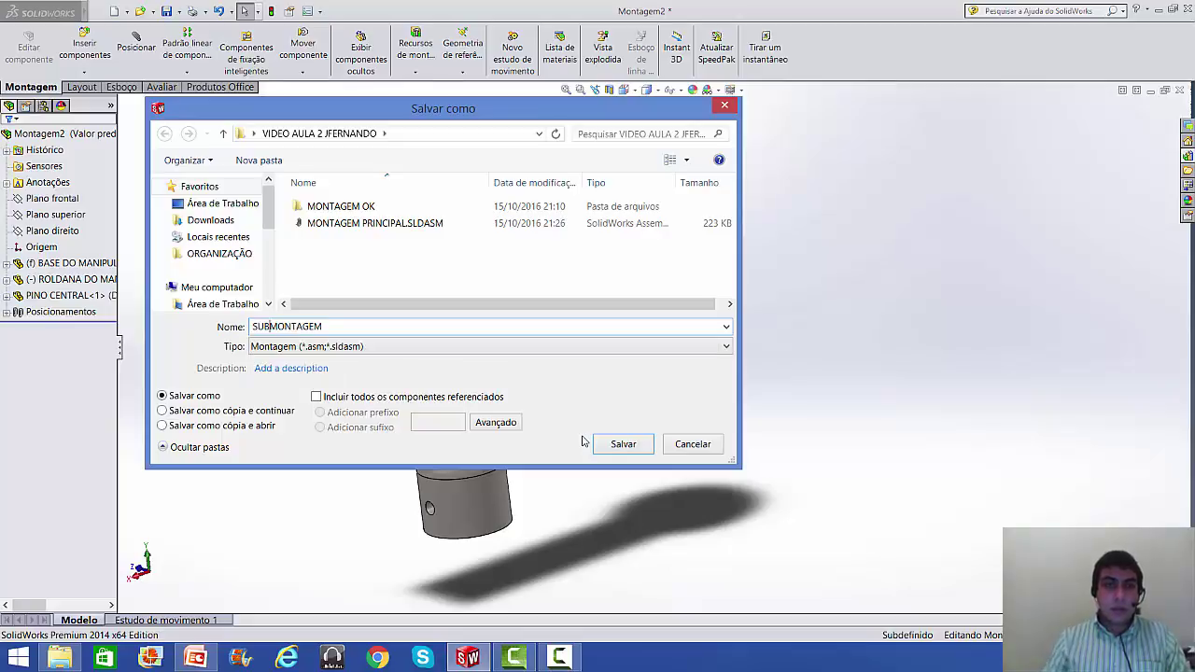
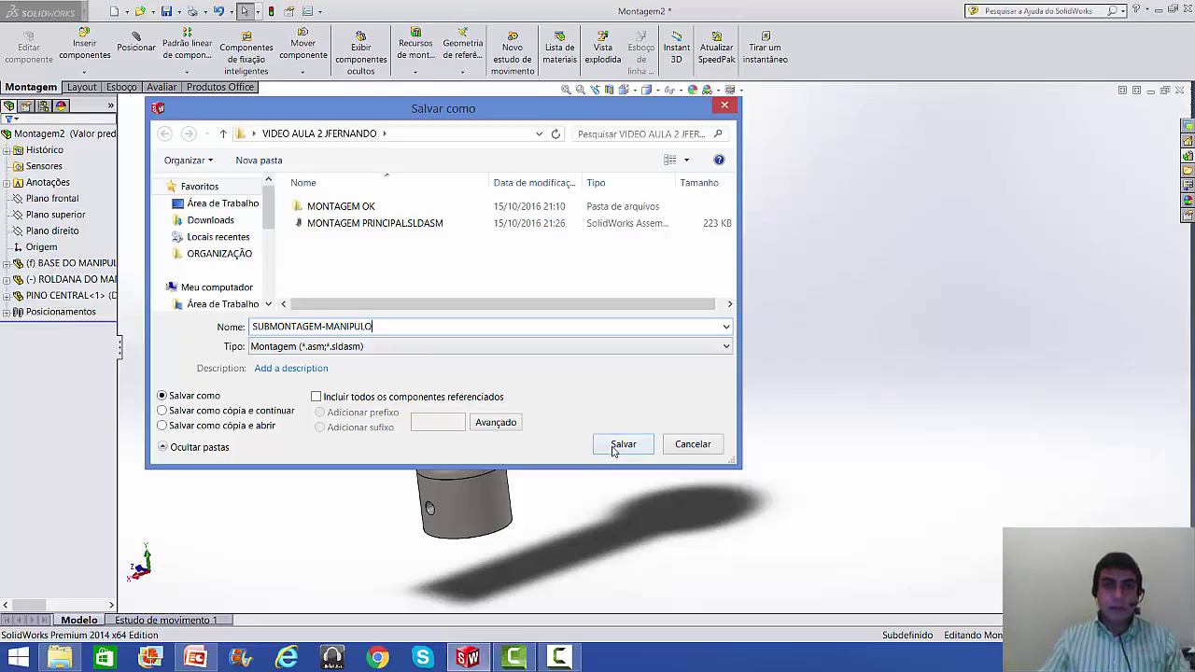
# - Save the handle assembly as SUBMONTAGEM-MANIPULO.SLDASM and close its document window
pyautogui.click(623, 444)
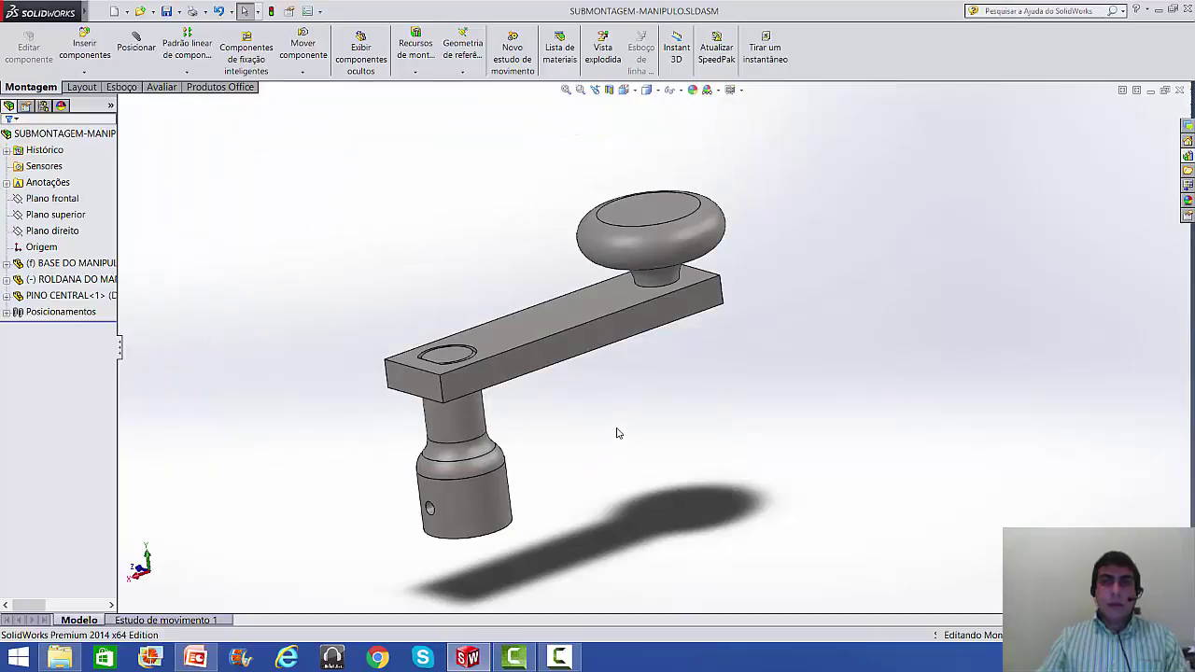
pyautogui.click(1180, 90)
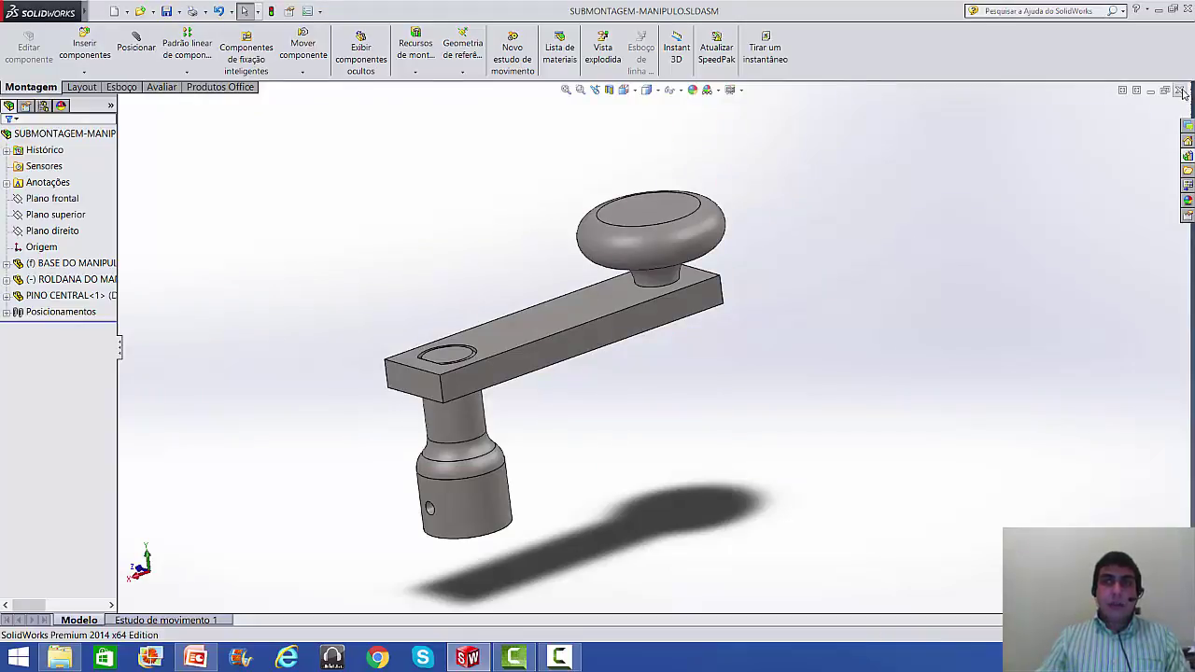
# - Open MONTAGEM PRINCIPAL.SLDASM from the project folder
pyautogui.click(140, 12)
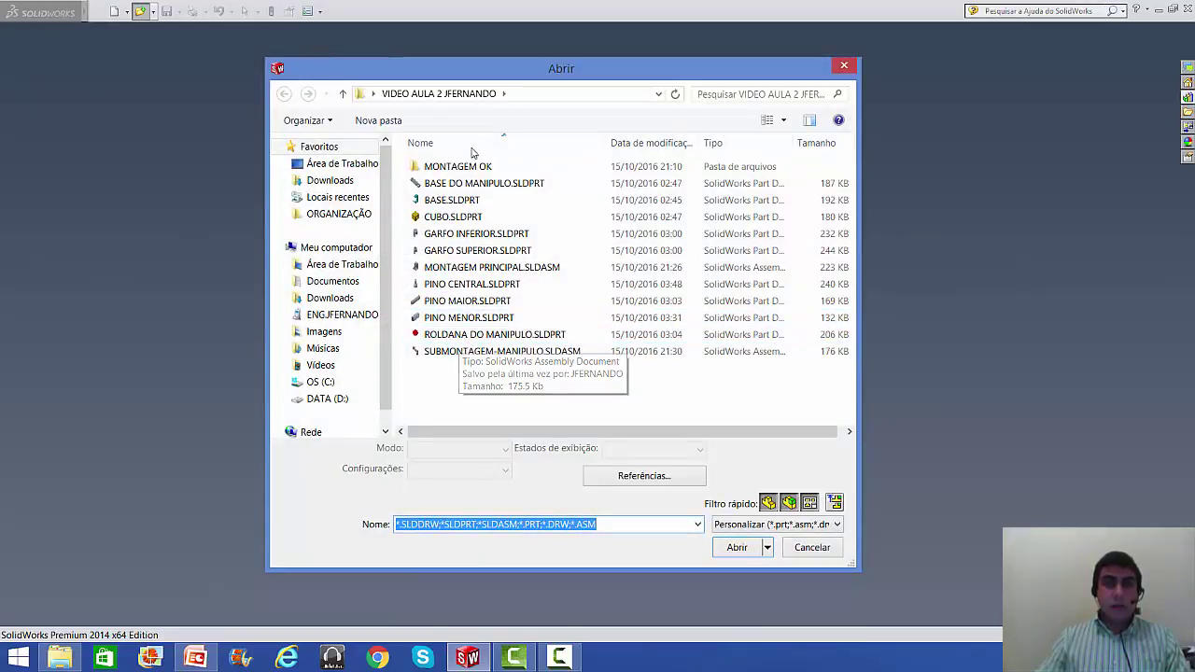
pyautogui.click(489, 288)
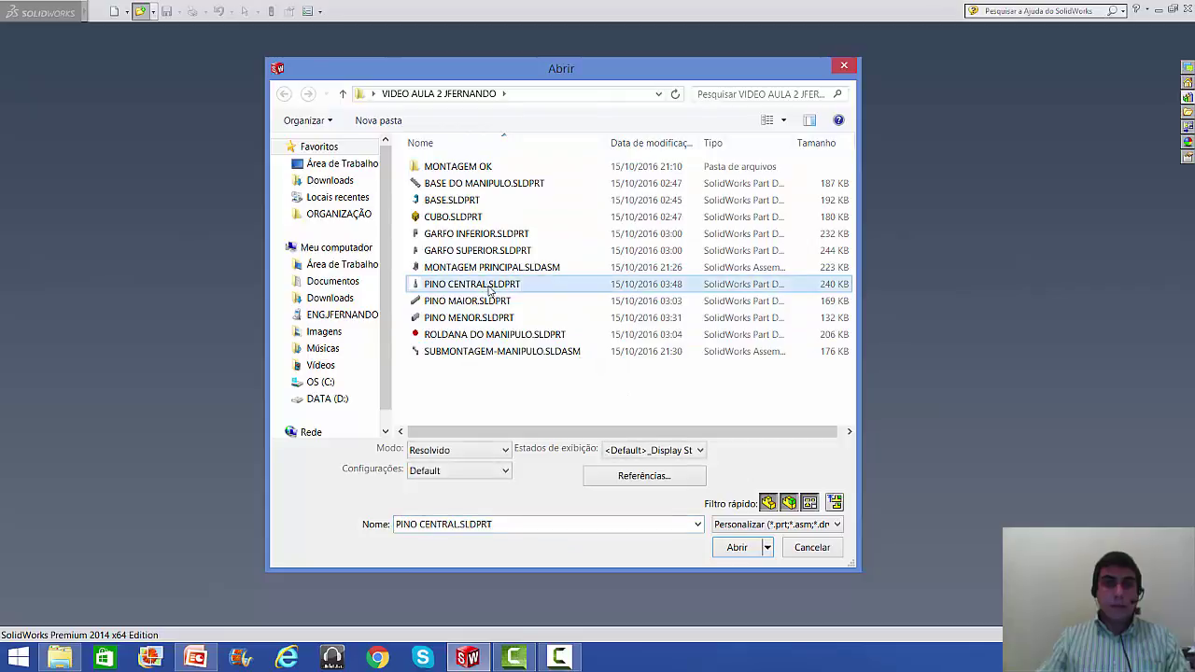
pyautogui.click(478, 353)
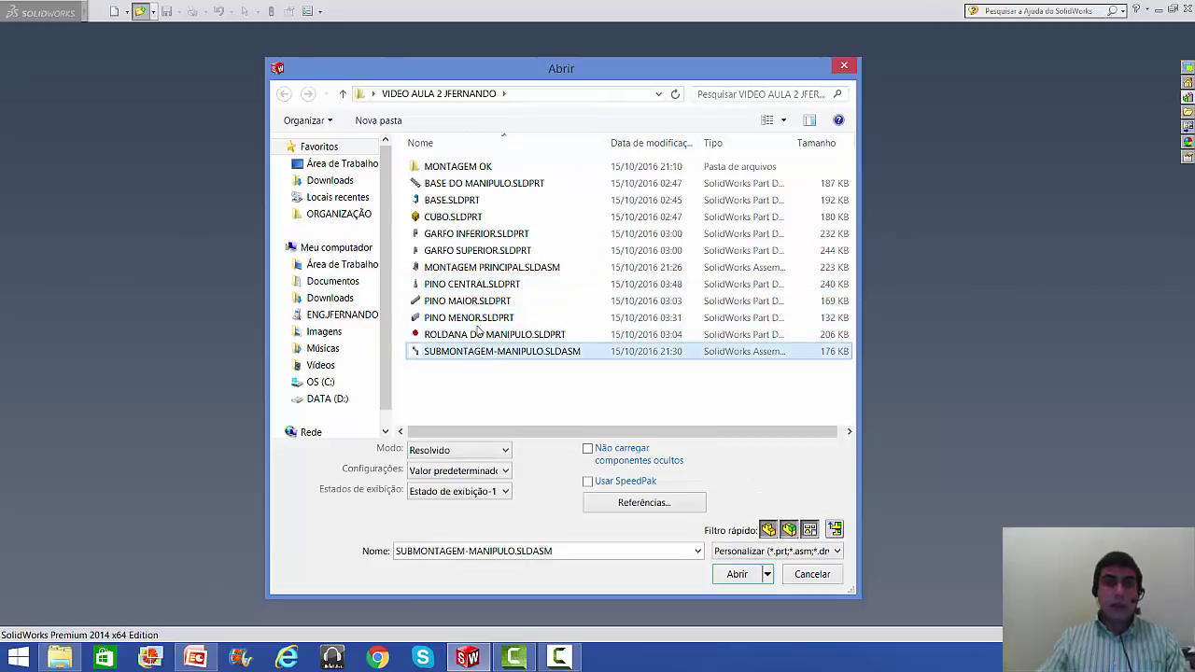
pyautogui.click(468, 268)
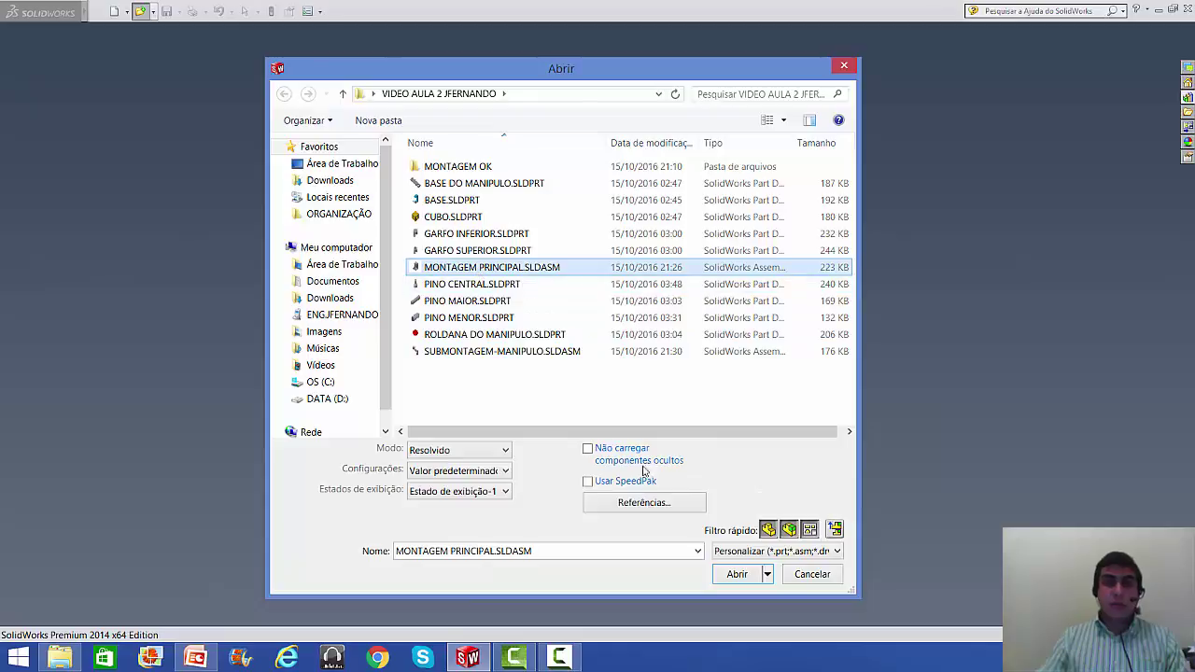
pyautogui.click(736, 574)
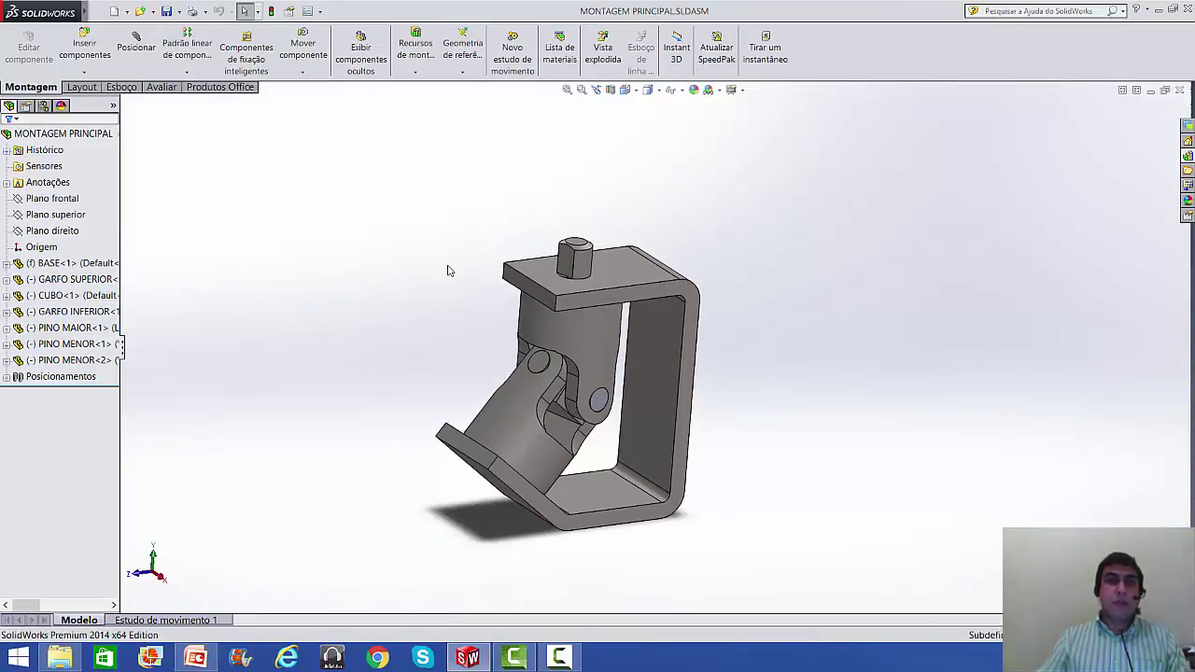
# - Browse the project folder for the SUBMONTAGEM-MANIPULO assembly to insert, cancelling an accidental rename
pyautogui.click(84, 46)
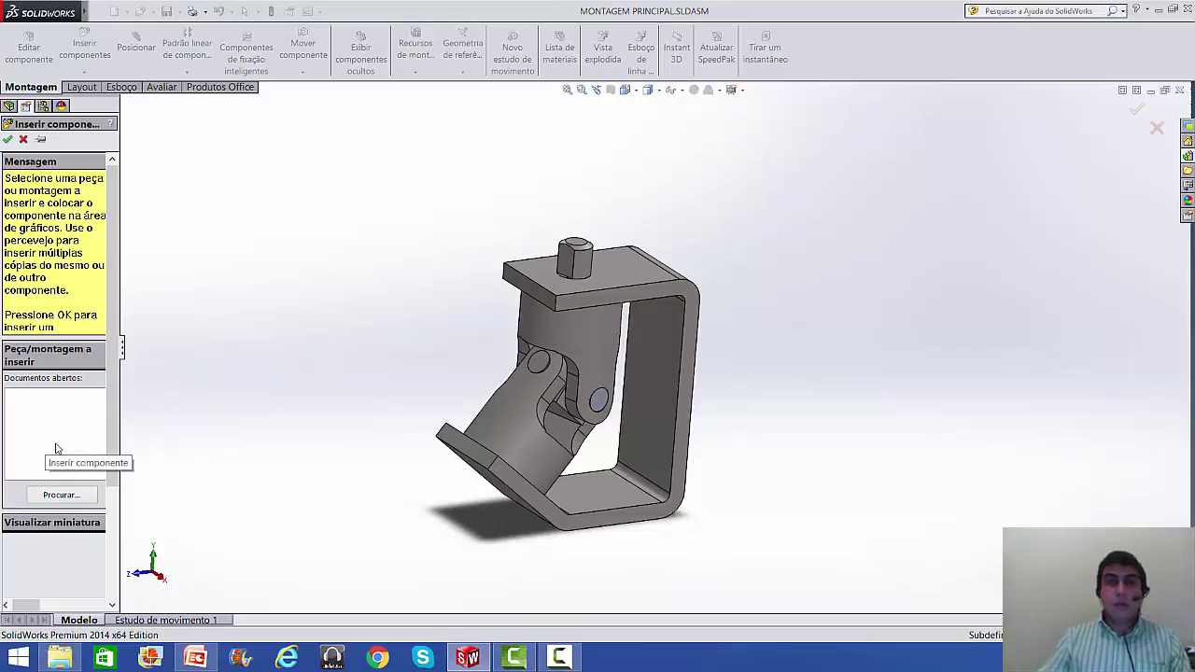
pyautogui.click(60, 495)
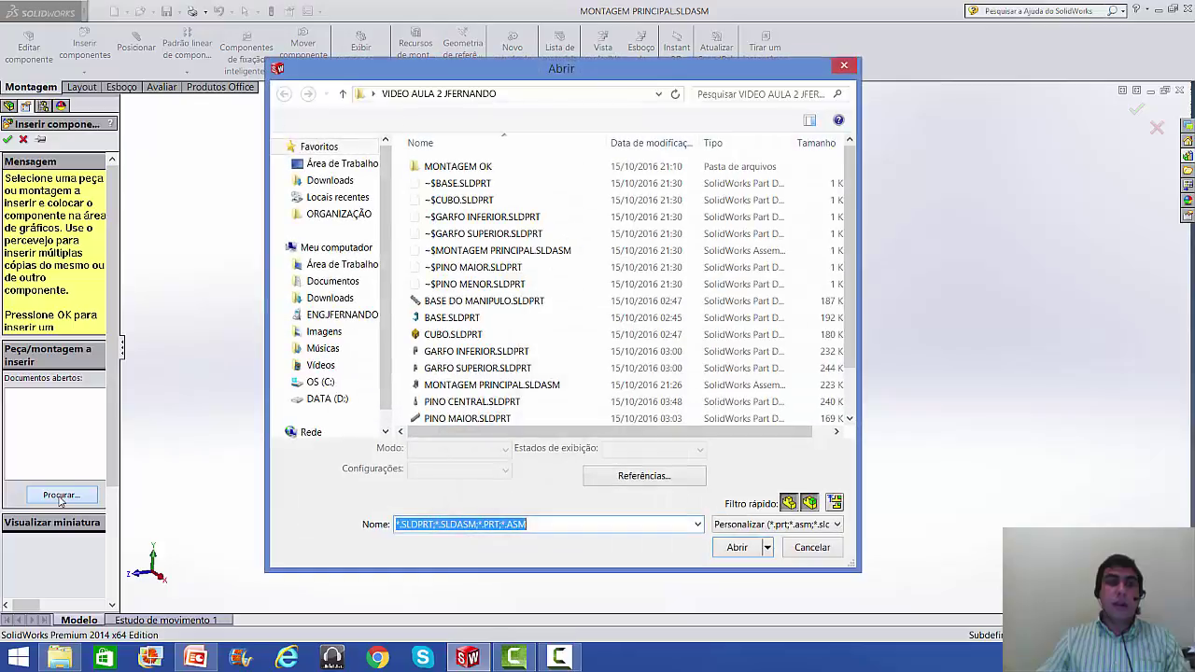
pyautogui.click(452, 353)
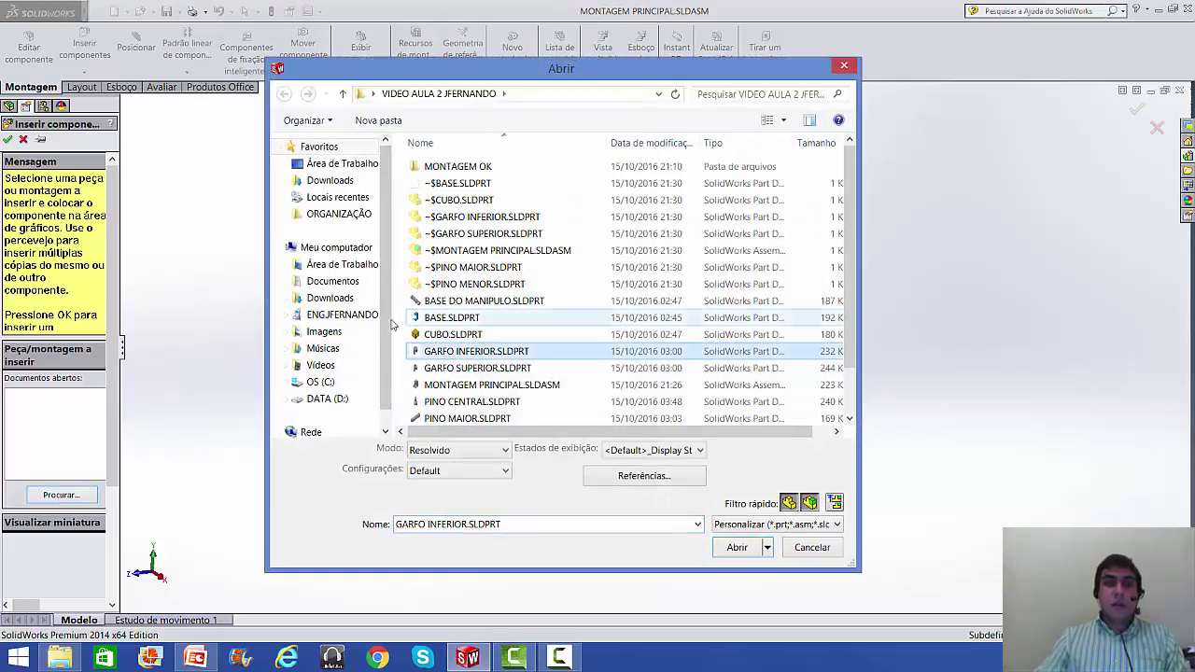
pyautogui.scroll(-1, 466, 332)
pyautogui.click(468, 334)
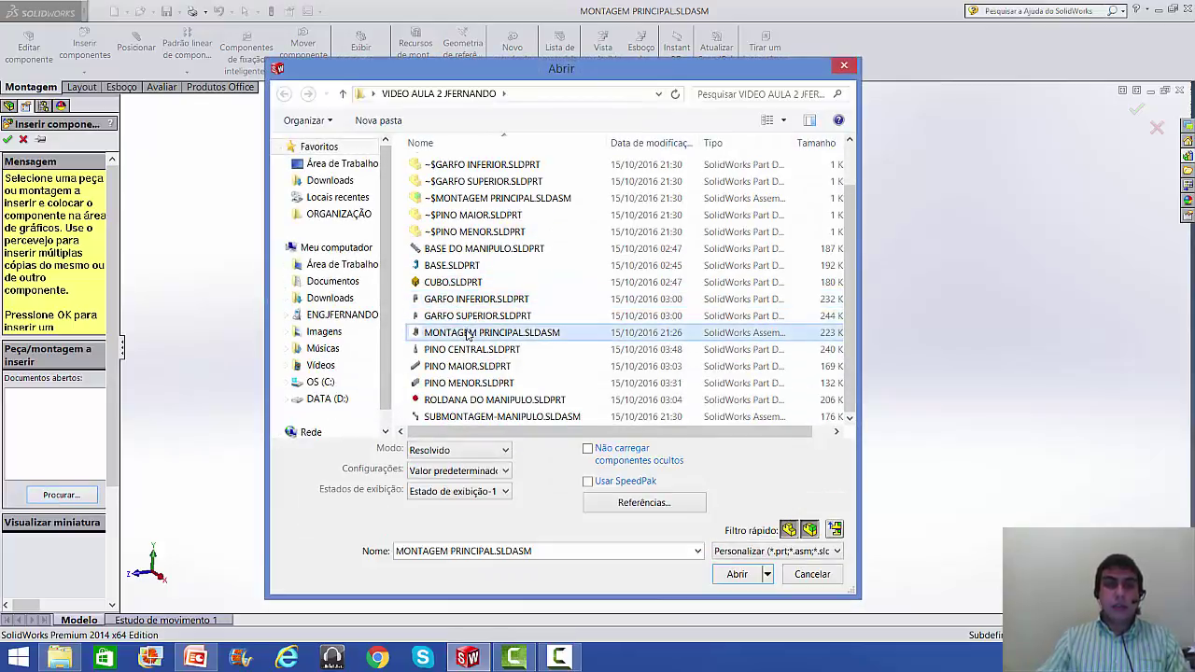
pyautogui.click(460, 248)
pyautogui.scroll(1, 469, 289)
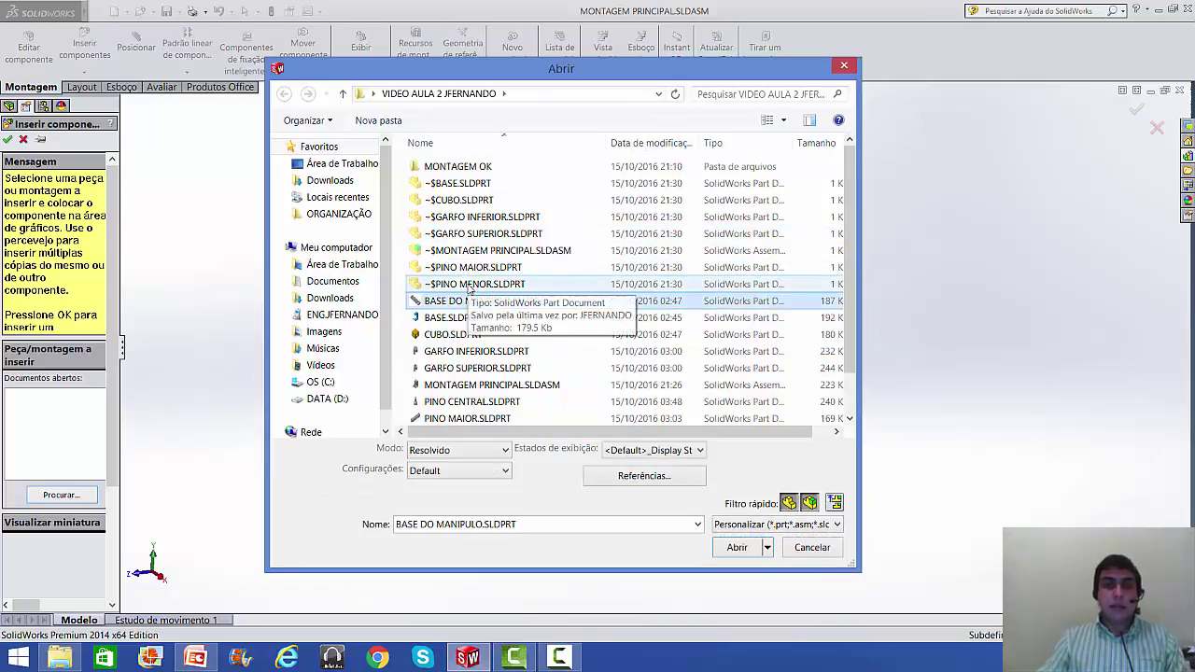
pyautogui.scroll(-1, 470, 290)
pyautogui.click(485, 416)
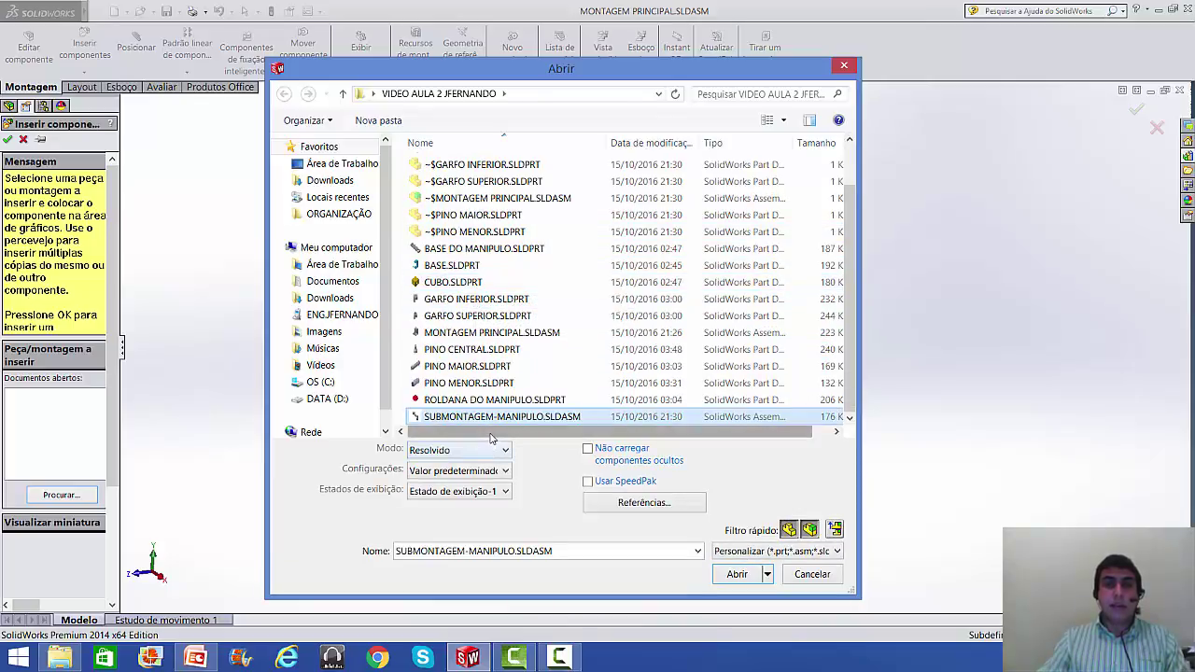
pyautogui.click(444, 417)
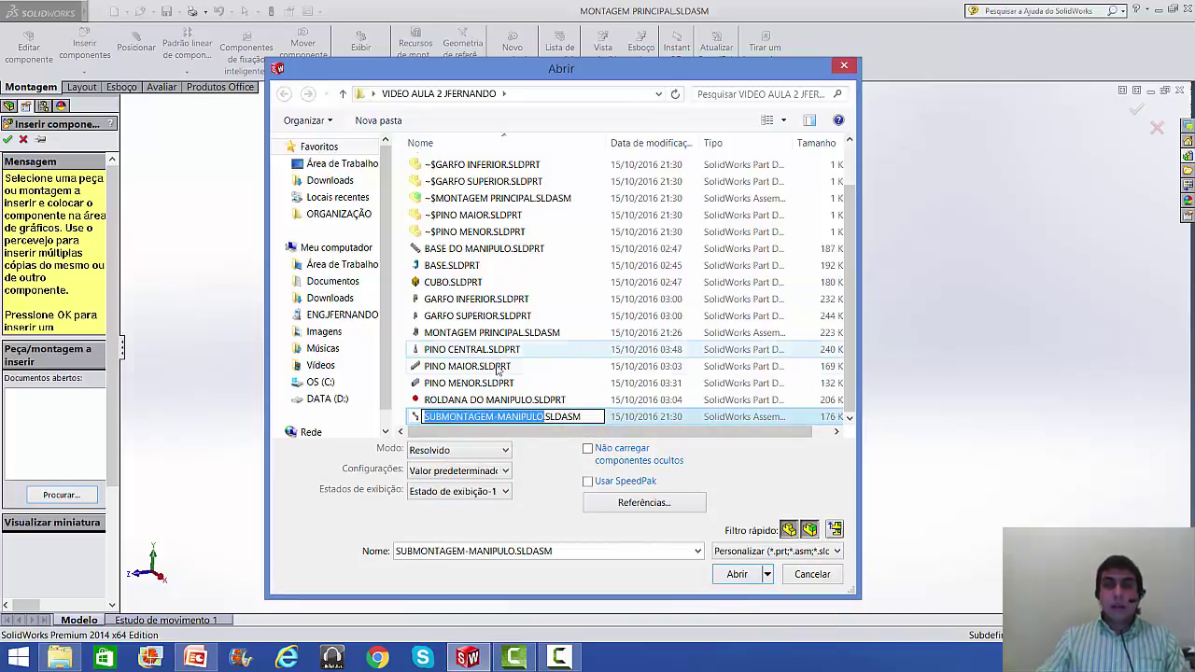
pyautogui.click(497, 396)
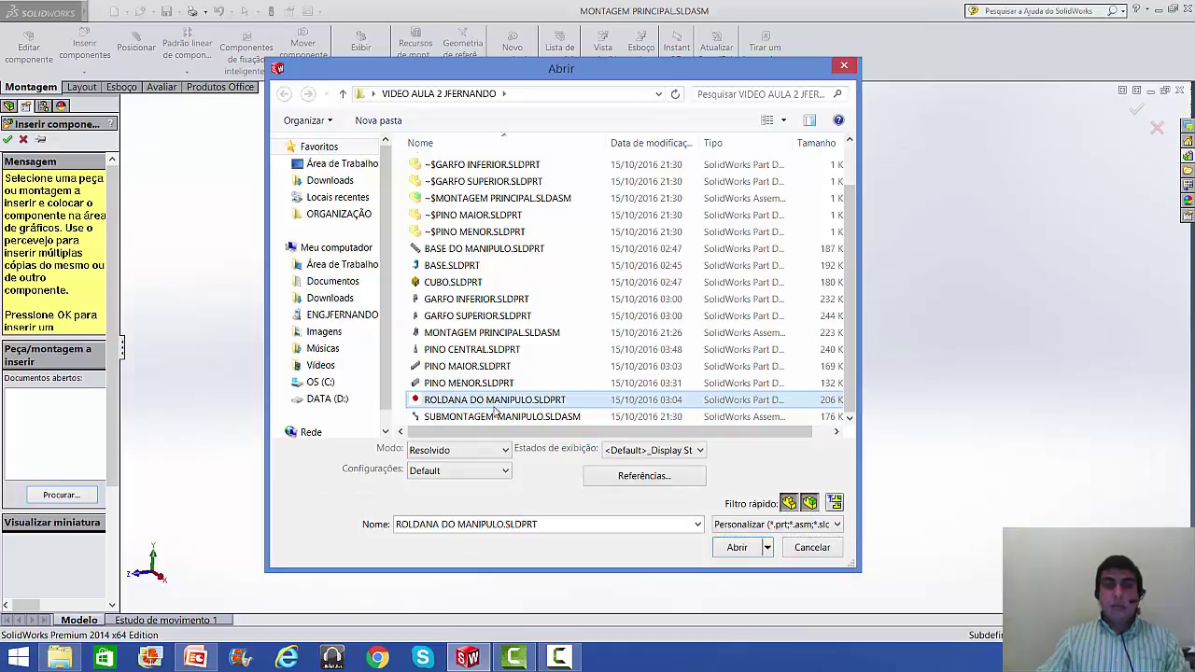
# - Insert SUBMONTAGEM-MANIPULO and place it beside the clamp
pyautogui.doubleClick(501, 420)
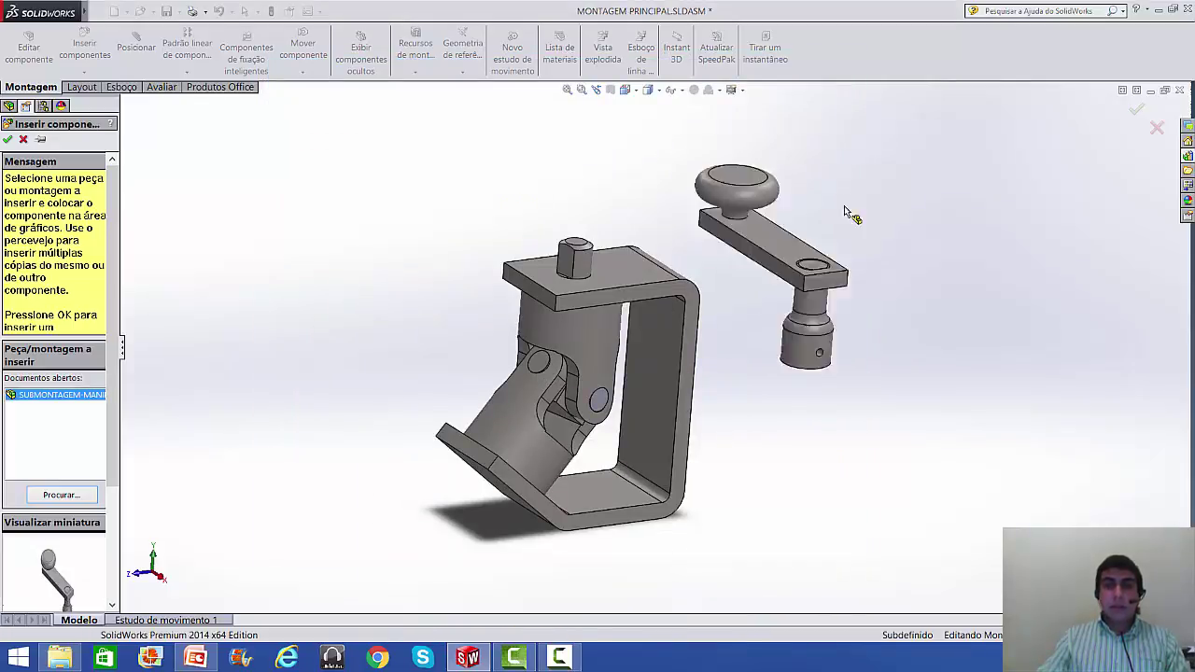
pyautogui.click(893, 227)
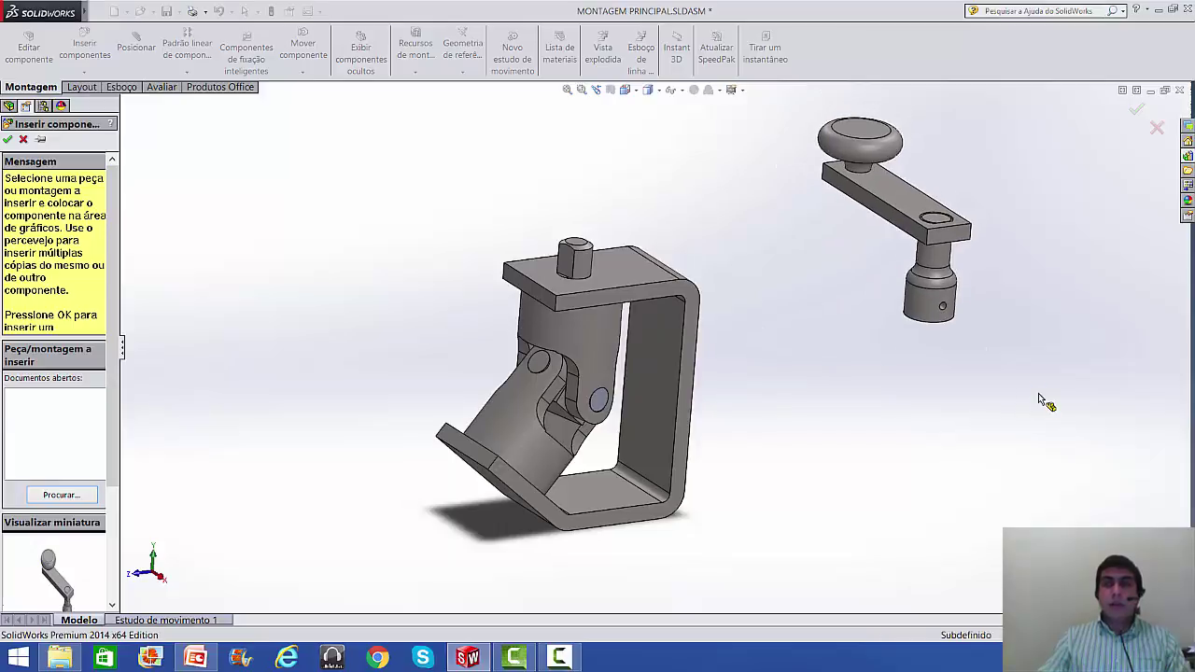
pyautogui.scroll(3, 964, 265)
pyautogui.scroll(-3, 856, 246)
# - Rotate the handle subassembly freely with Rotate Component so its shaft points down
pyautogui.moveTo(60, 13)
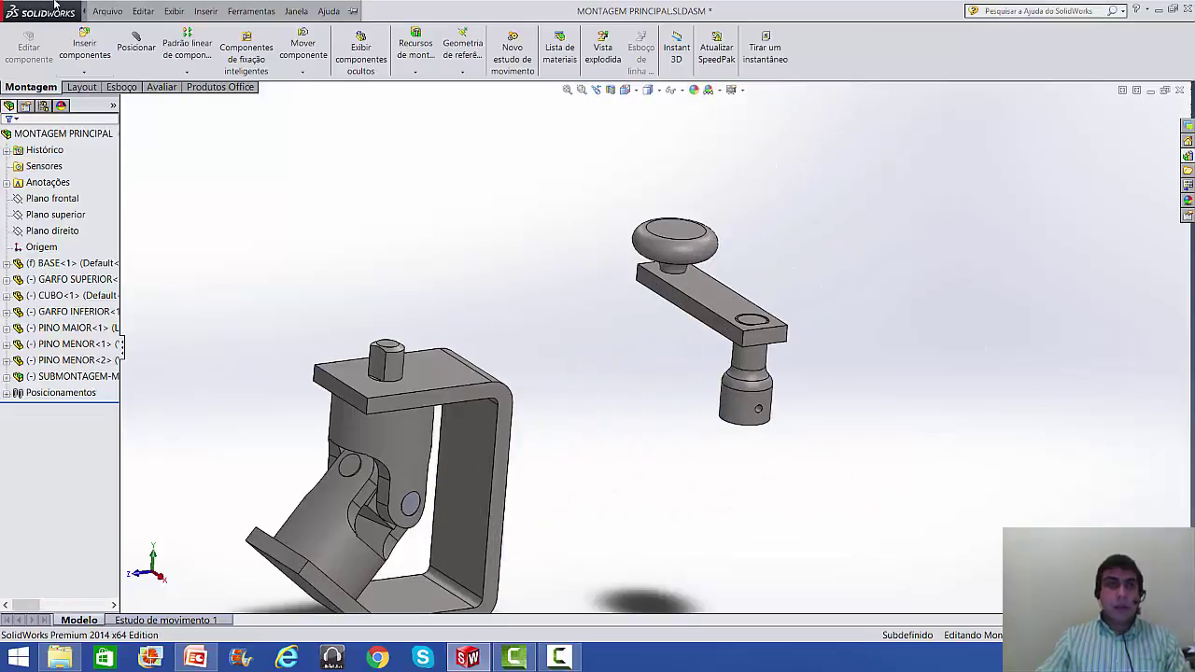
pyautogui.click(106, 7)
pyautogui.click(575, 280)
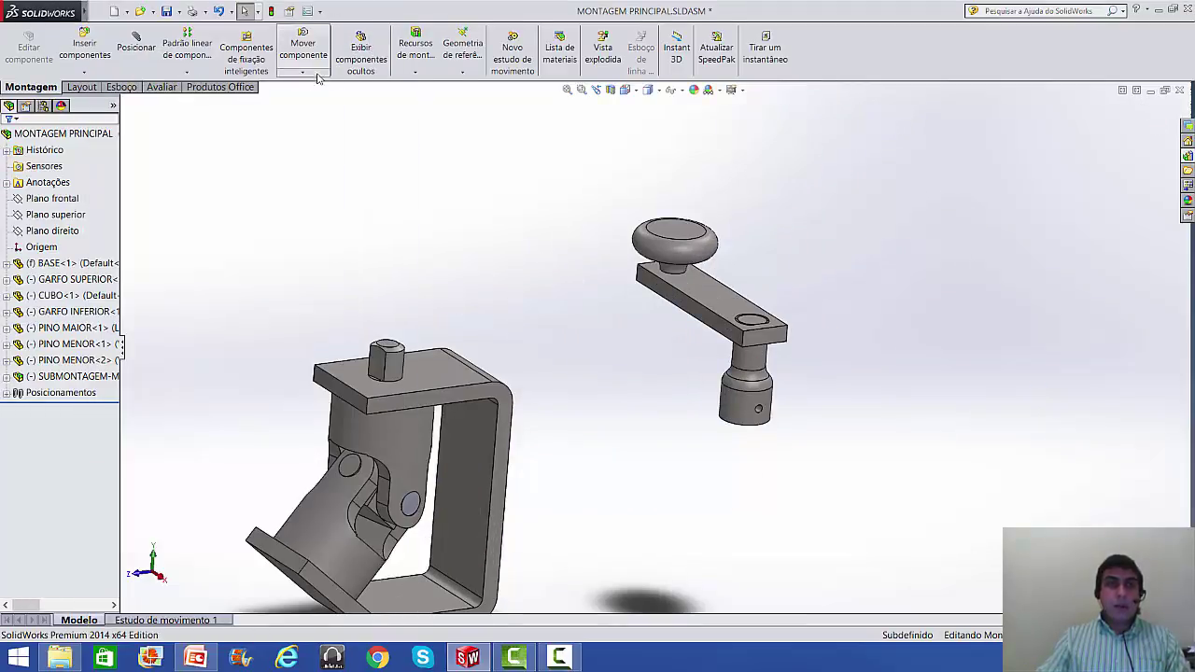
pyautogui.click(311, 73)
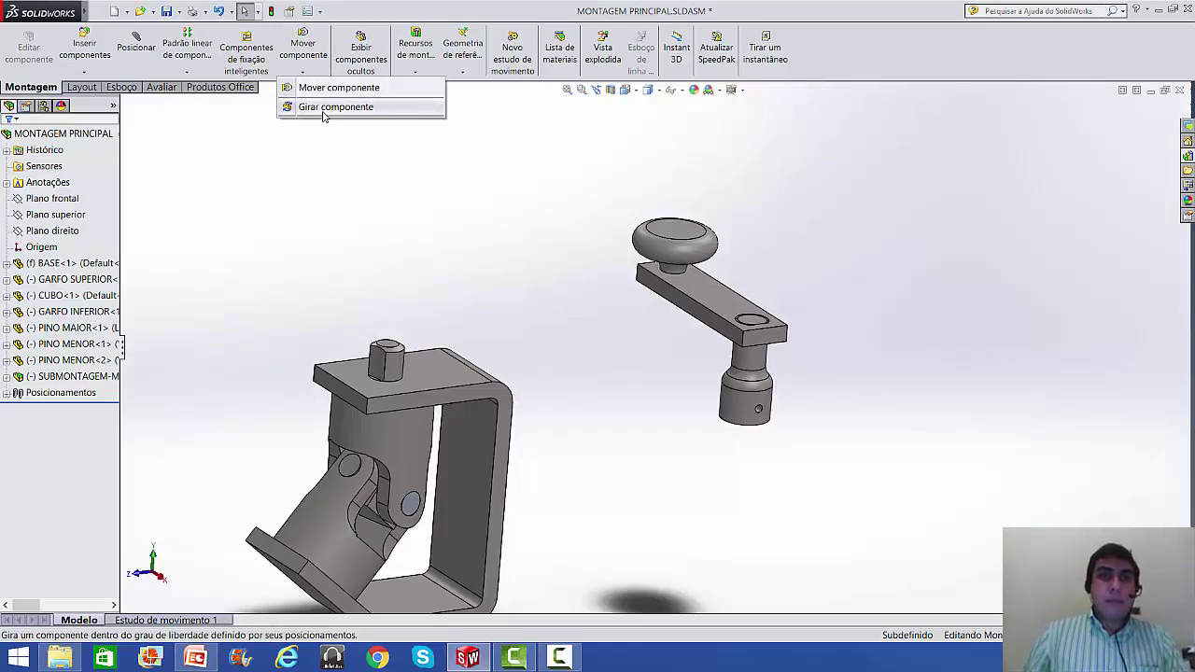
pyautogui.click(323, 110)
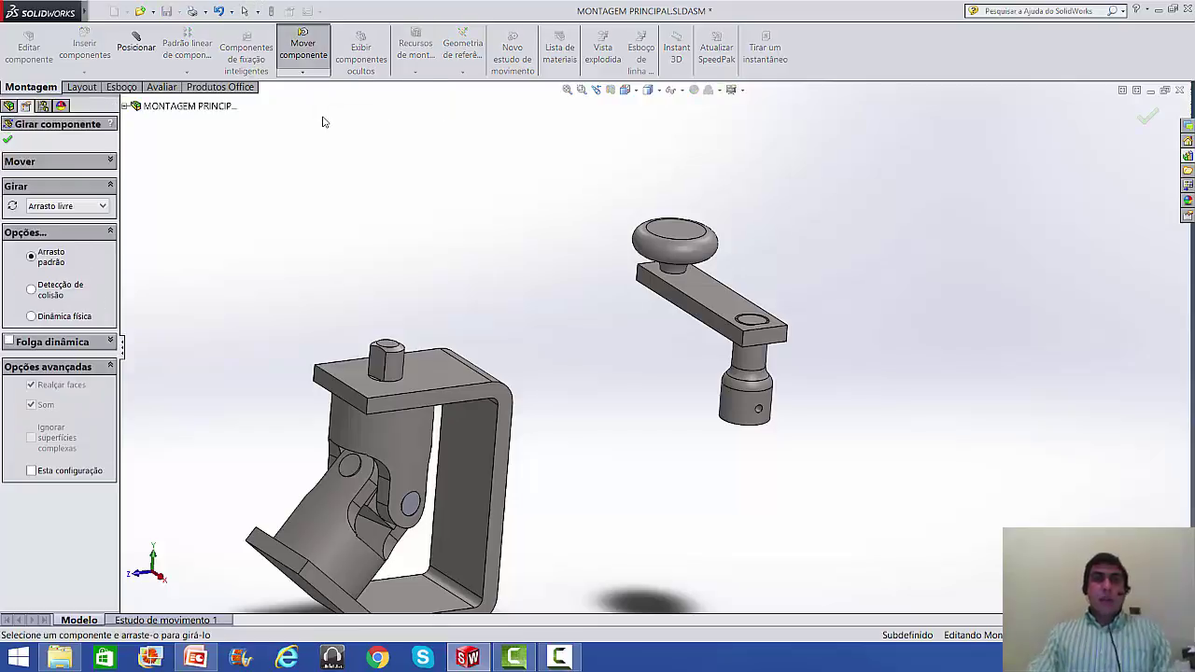
pyautogui.moveTo(745, 388); pyautogui.dragTo(653, 454)
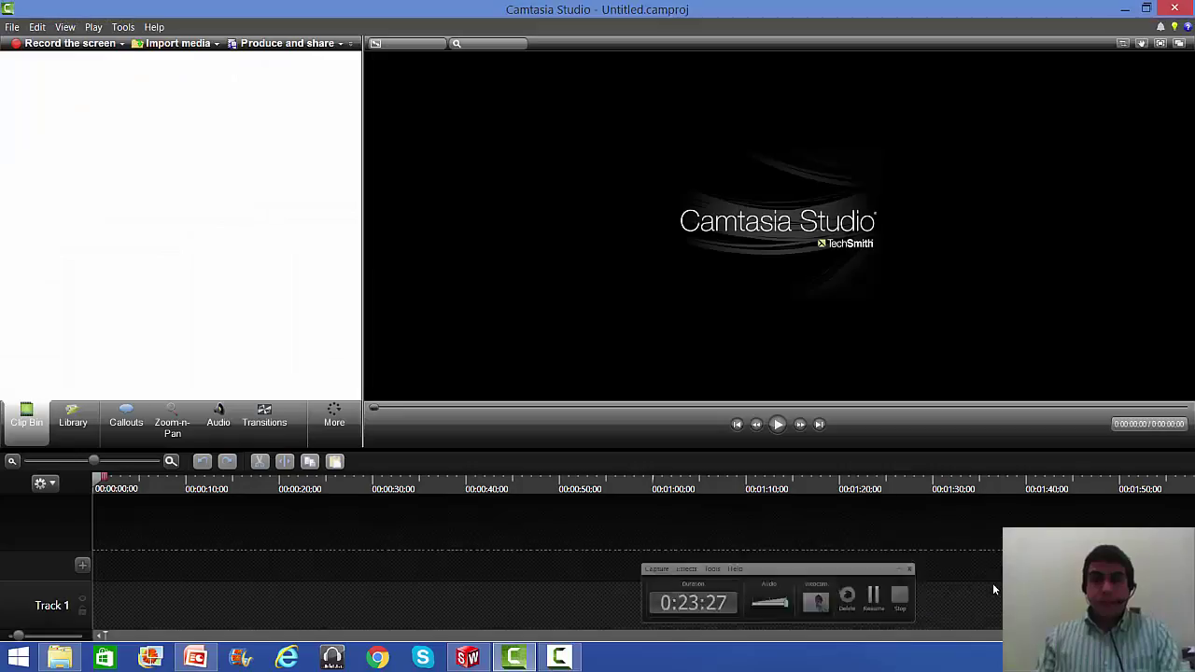
pyautogui.click(552, 666)
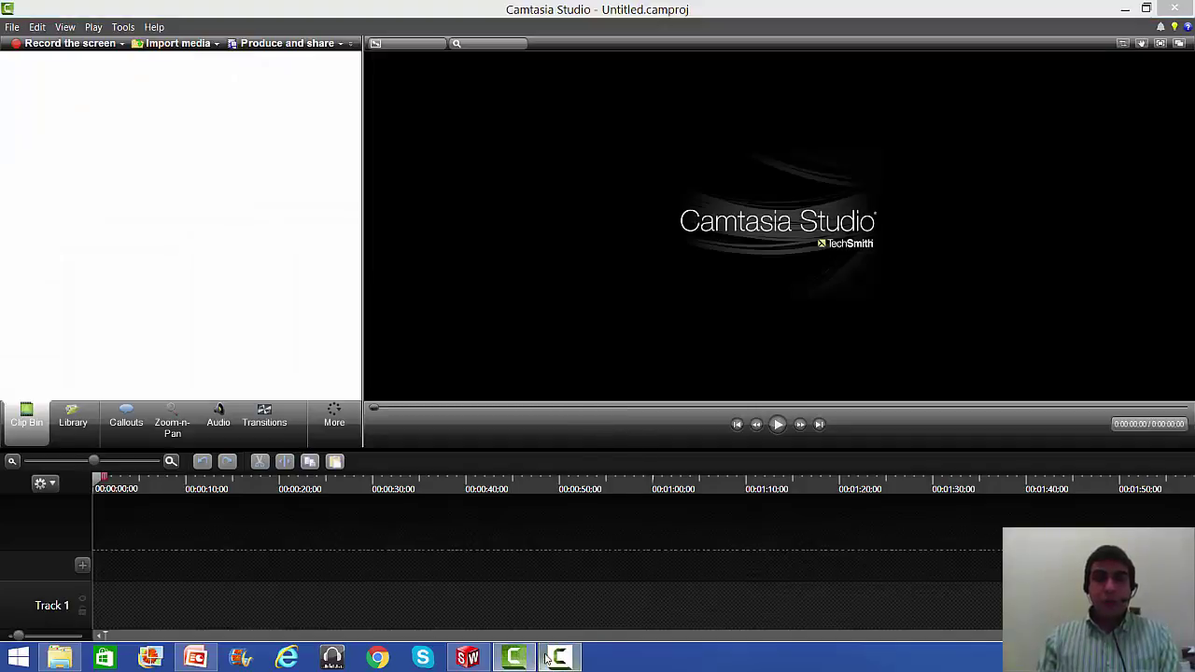
pyautogui.click(459, 660)
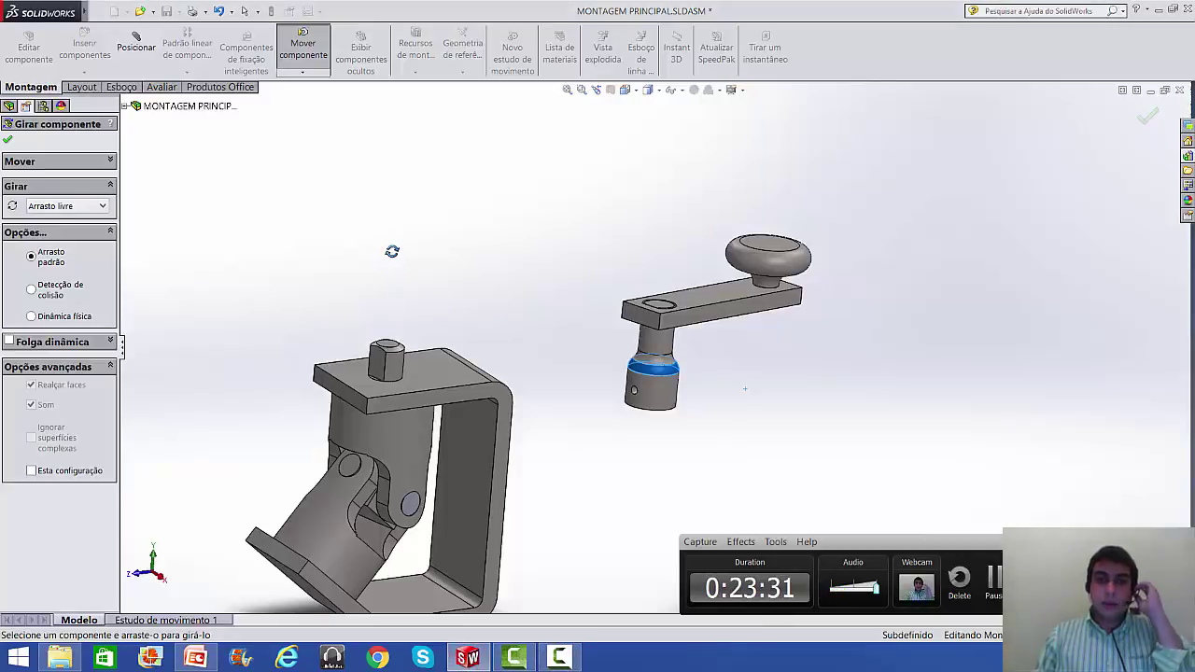
# - Mate the crank collar concentric with the hex boss pin on GARFO SUPERIOR
pyautogui.press('Escape')
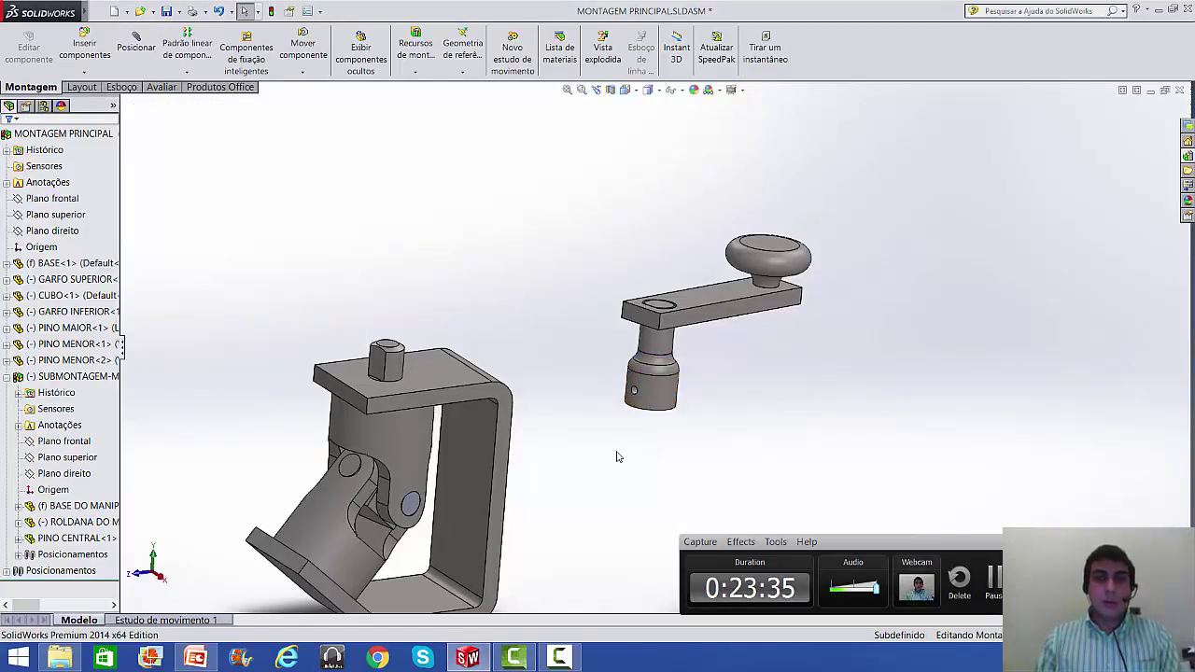
pyautogui.moveTo(616, 484); pyautogui.dragTo(653, 541, button='middle')
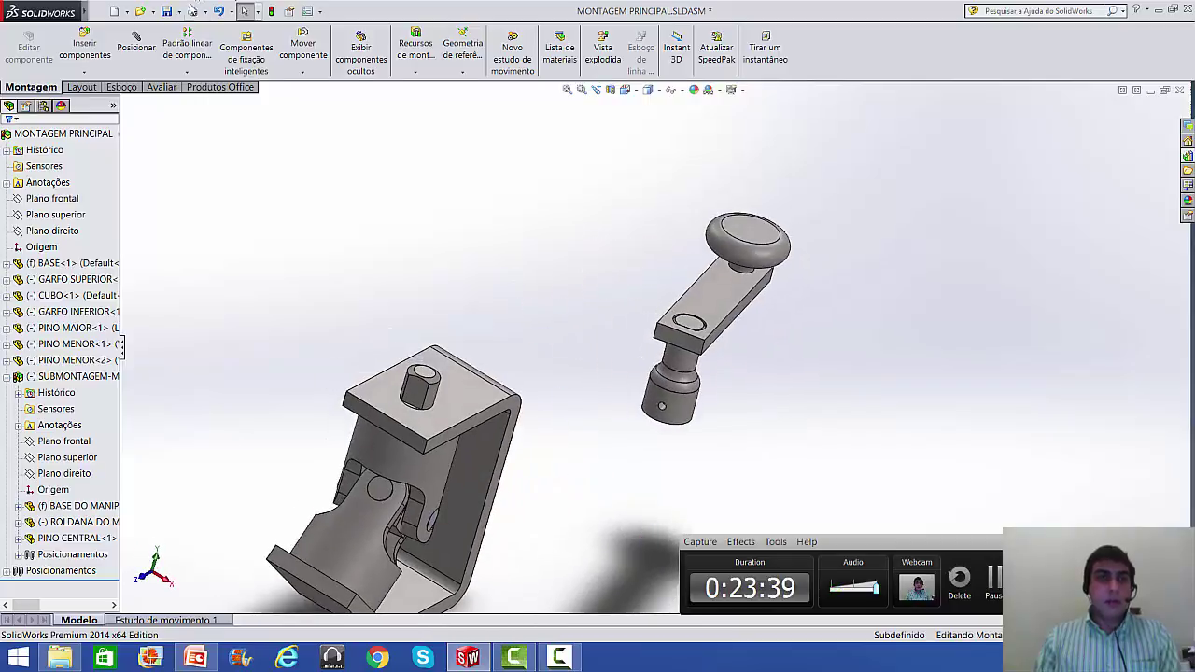
pyautogui.click(135, 42)
pyautogui.scroll(-3, 448, 388)
pyautogui.click(424, 357)
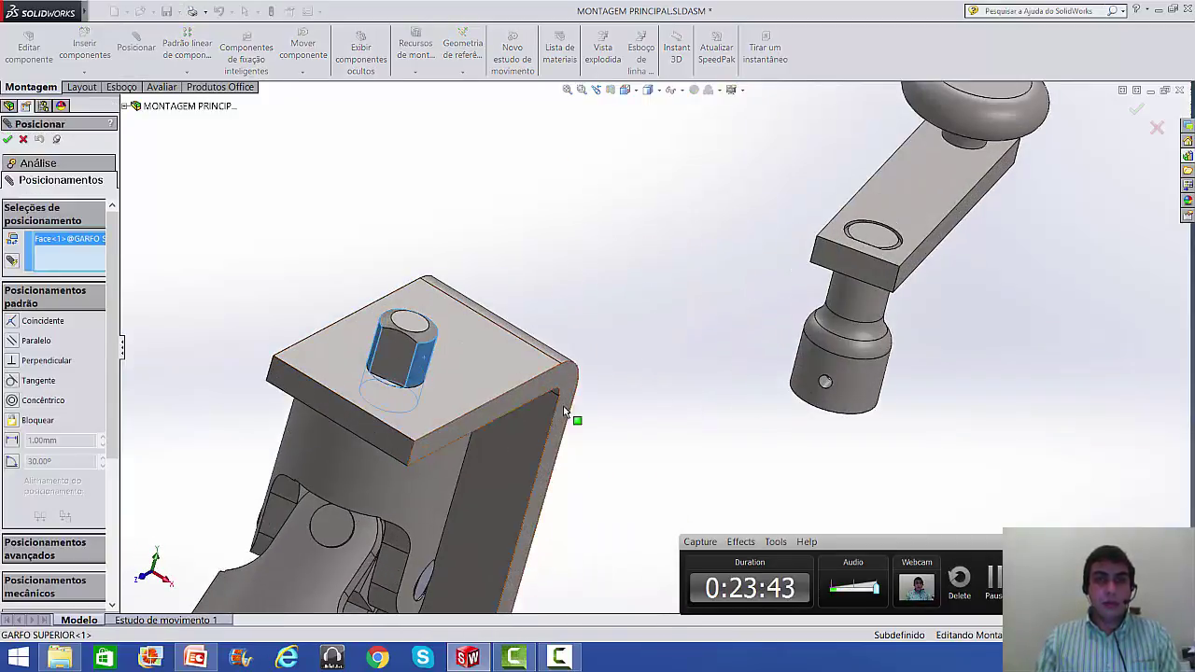
pyautogui.moveTo(825, 409); pyautogui.dragTo(791, 217, button='middle')
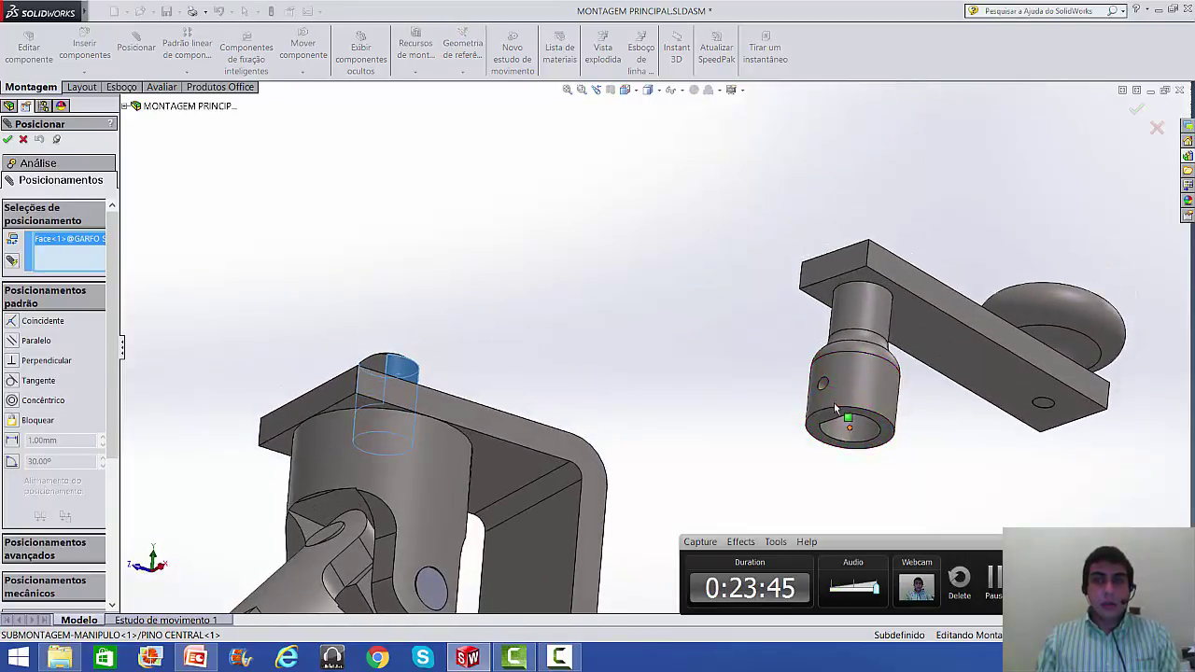
pyautogui.click(850, 434)
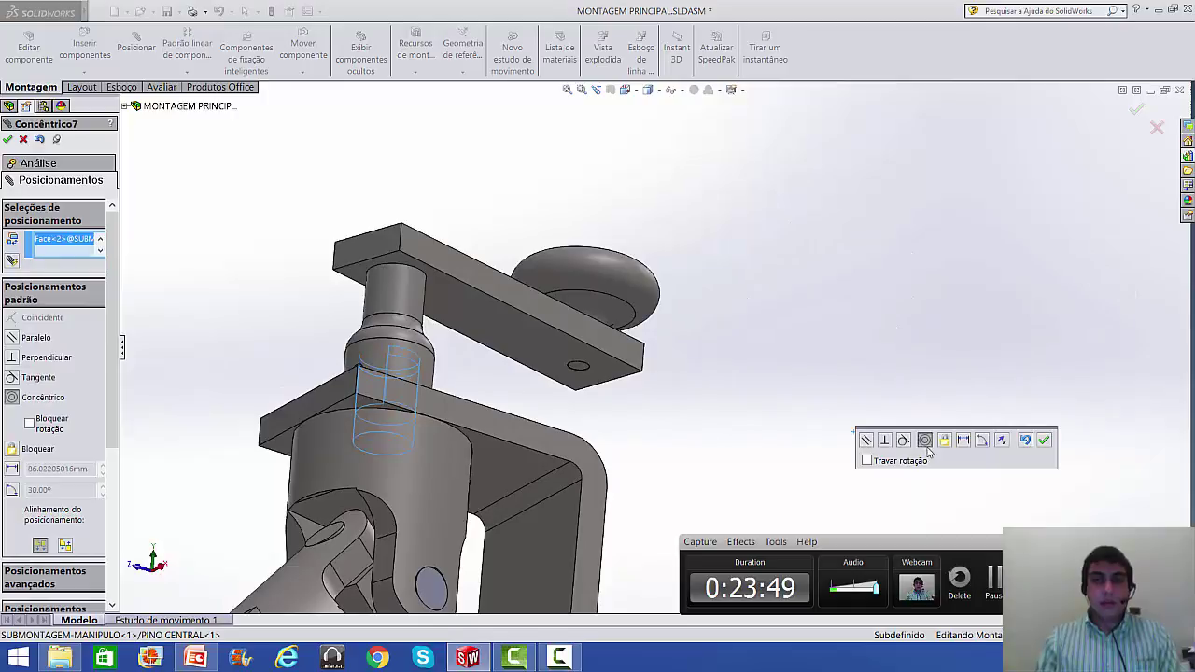
pyautogui.click(1044, 441)
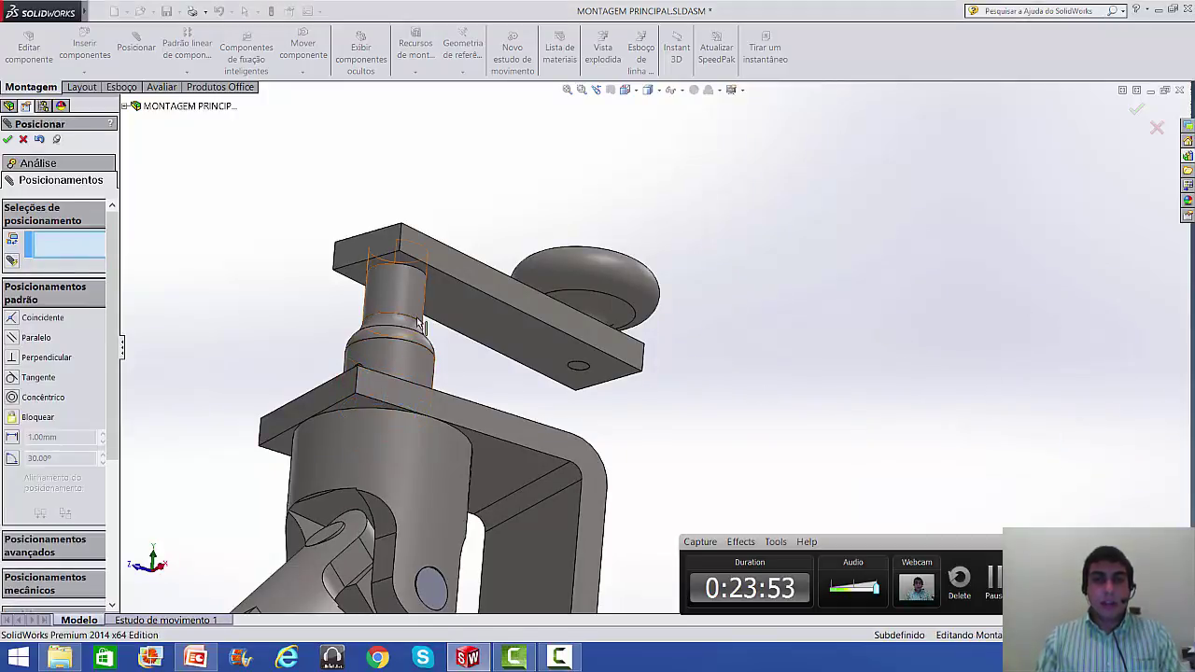
# - Pull the crank up above the bracket and select the collar's bottom face
pyautogui.moveTo(406, 364); pyautogui.dragTo(419, 241)
pyautogui.scroll(2, 490, 280)
pyautogui.moveTo(492, 281); pyautogui.dragTo(477, 422, button='middle')
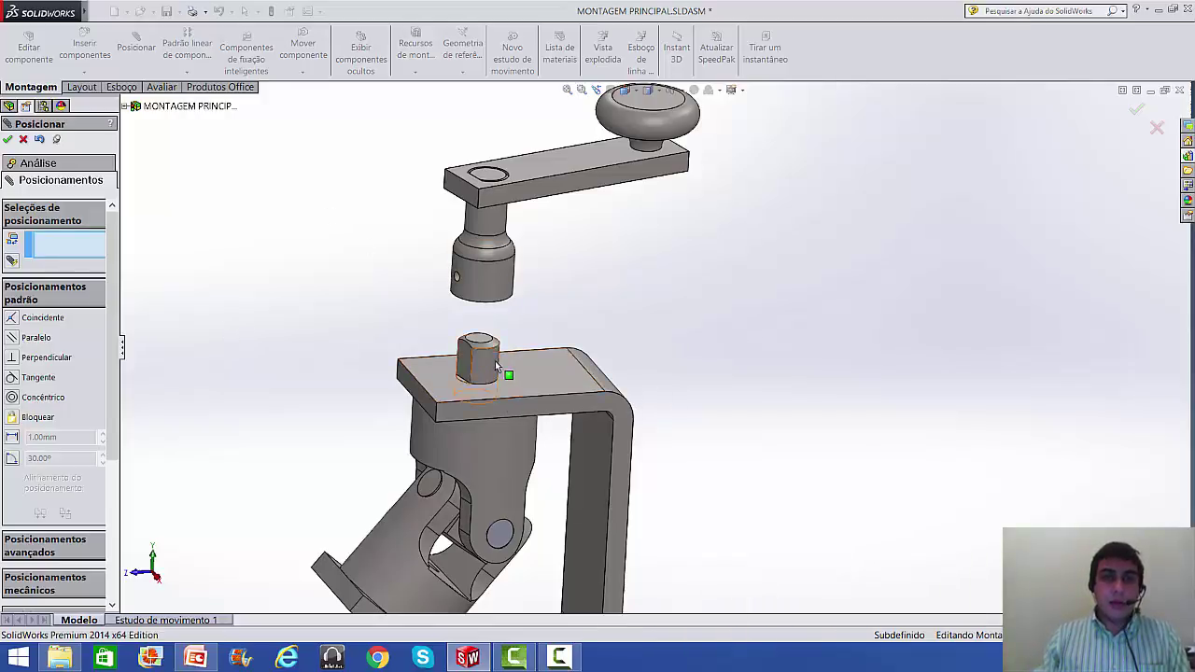
pyautogui.scroll(-2, 494, 357)
pyautogui.moveTo(494, 356); pyautogui.dragTo(495, 435, button='middle')
pyautogui.click(468, 272)
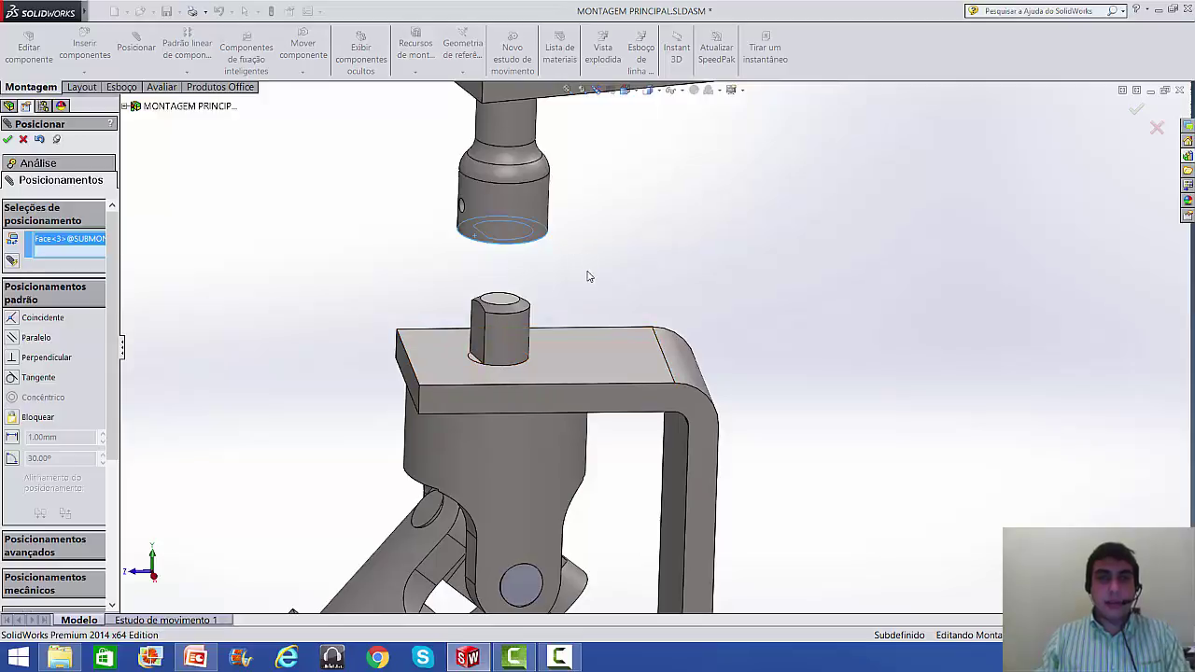
# - Mate the pin's flat face parallel to the flat inside the collar's bore
pyautogui.press('Escape')
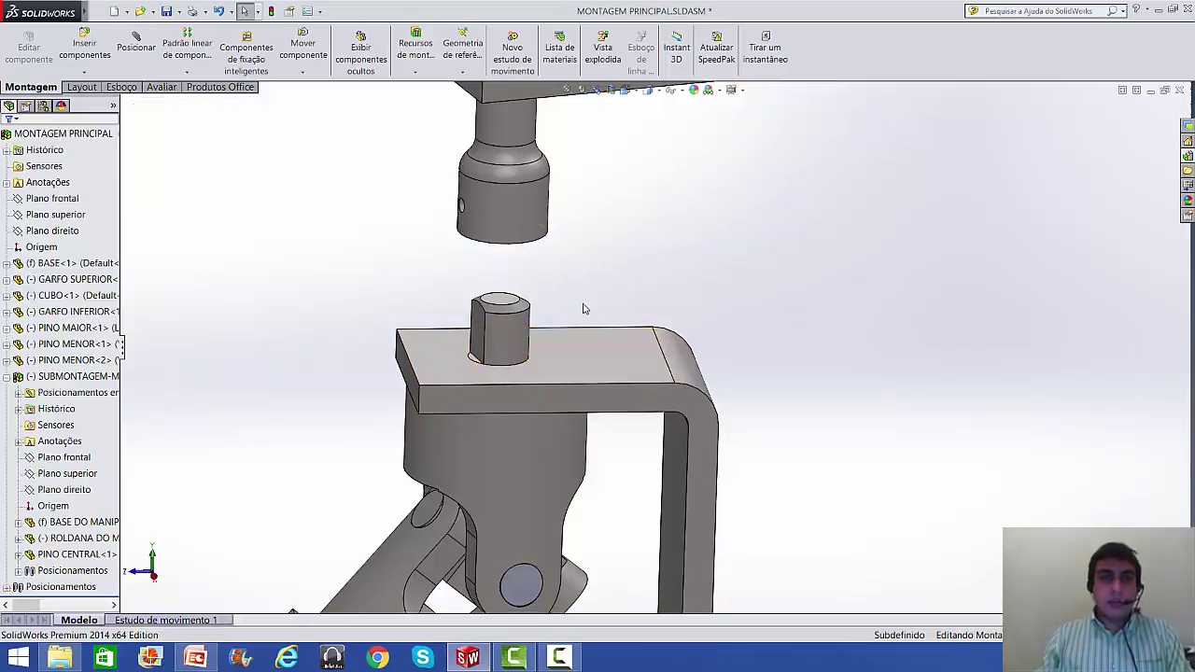
pyautogui.click(135, 37)
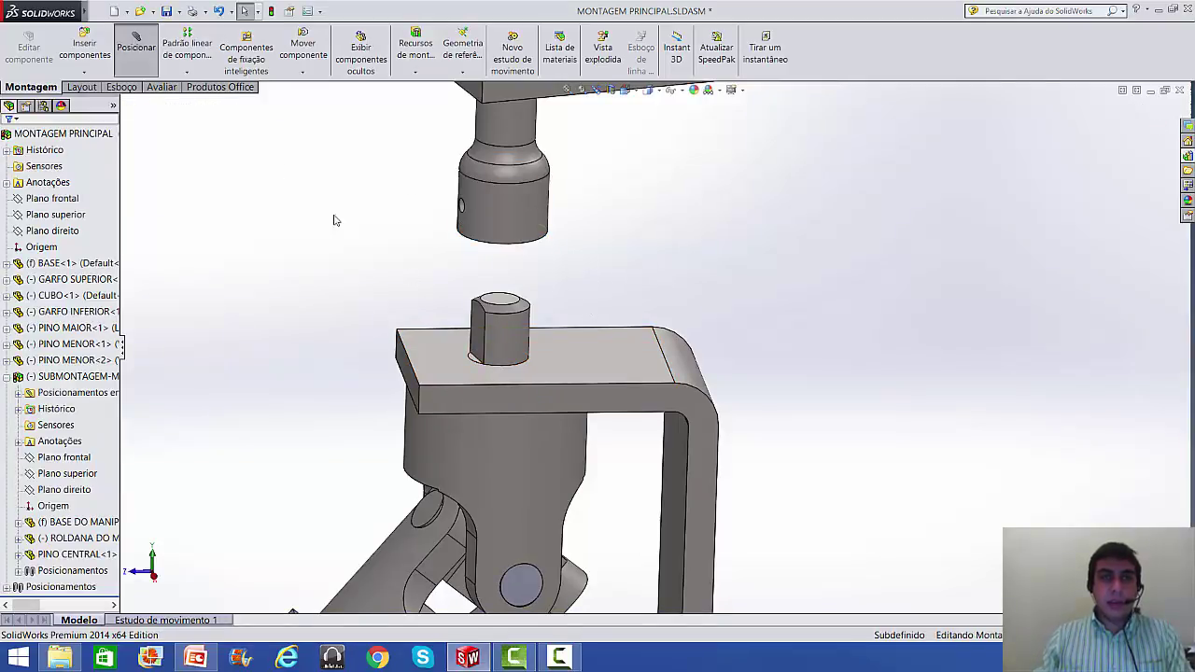
pyautogui.click(477, 339)
pyautogui.moveTo(477, 340); pyautogui.dragTo(496, 246, button='middle')
pyautogui.scroll(-3, 507, 247)
pyautogui.scroll(-1, 521, 241)
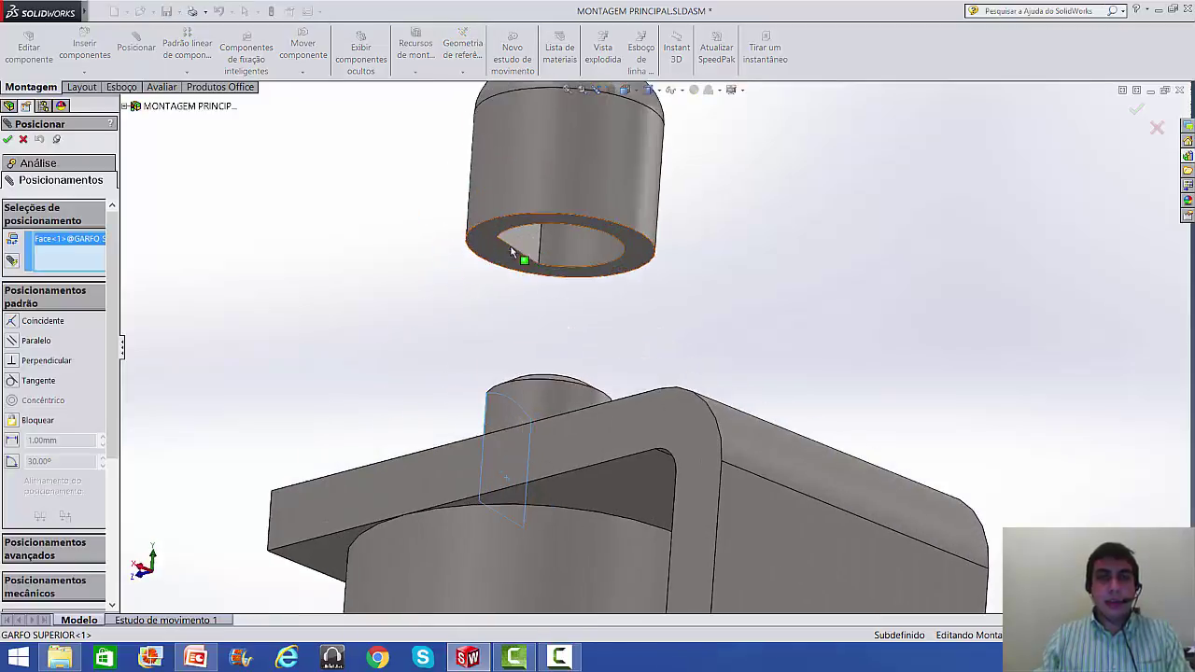
pyautogui.click(521, 241)
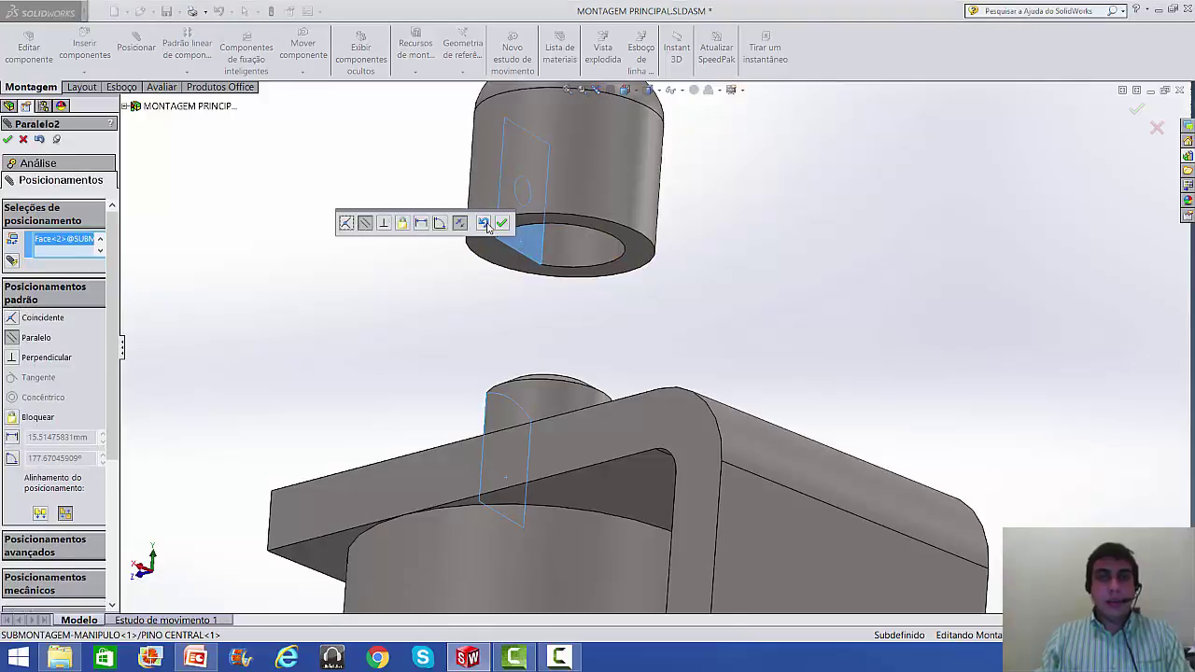
pyautogui.click(501, 225)
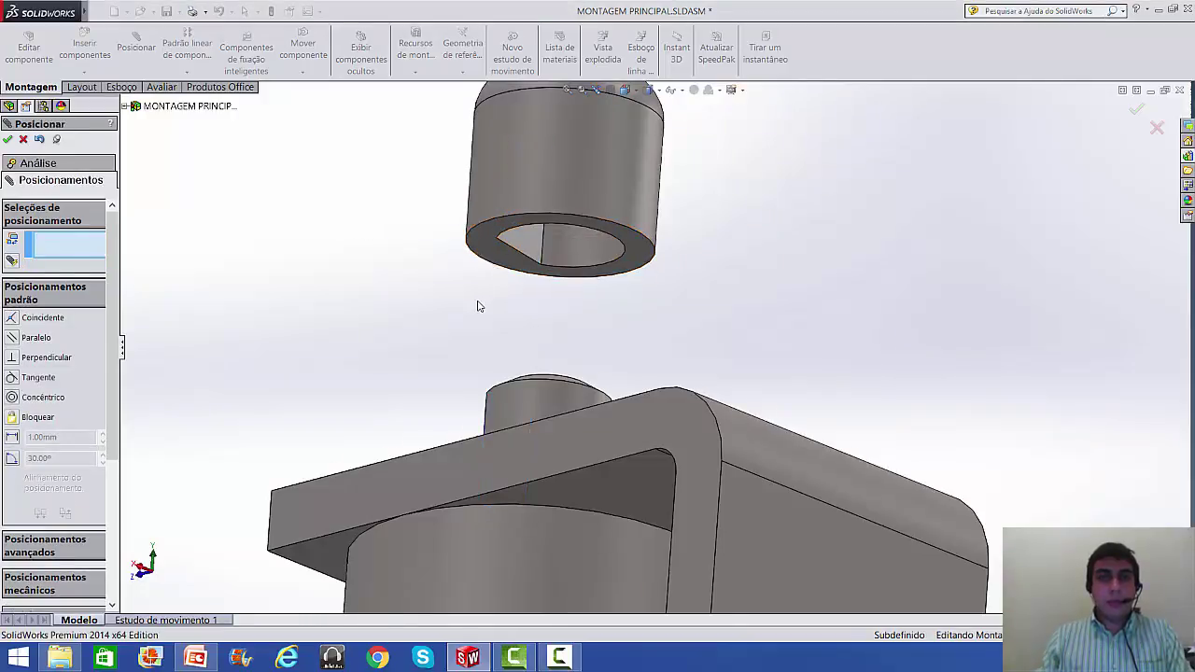
# - Select the collar's bottom face and the bracket's top face, restarting the mate command
pyautogui.scroll(2, 477, 306)
pyautogui.moveTo(480, 306); pyautogui.dragTo(553, 420, button='middle')
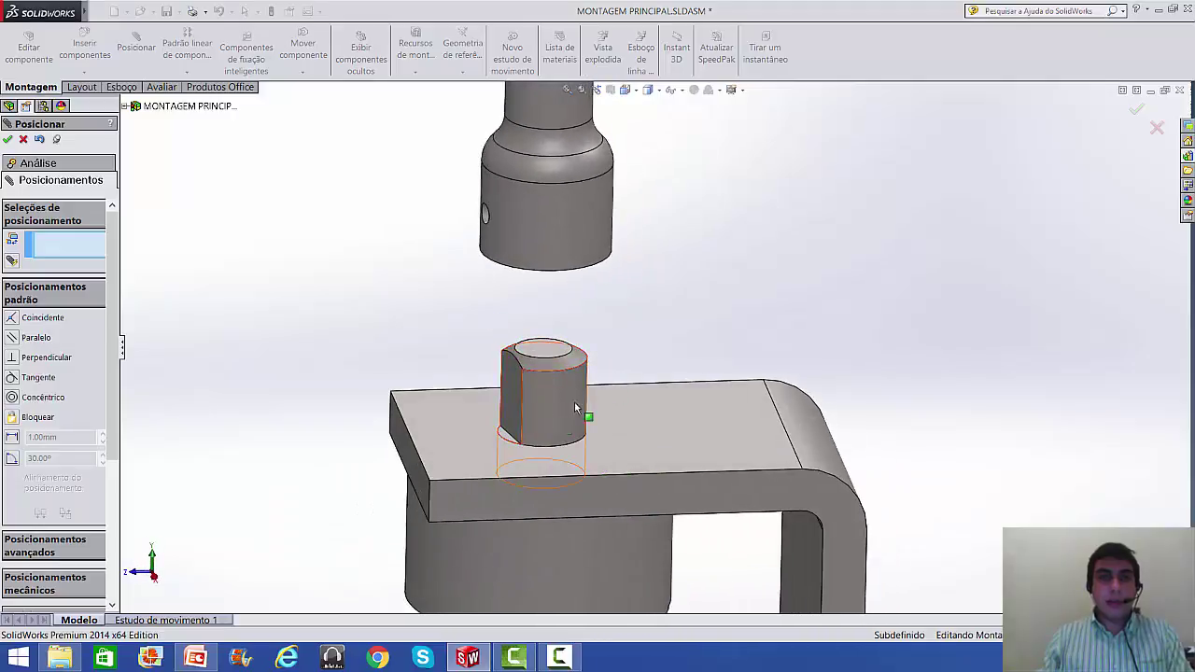
pyautogui.scroll(-2, 565, 366)
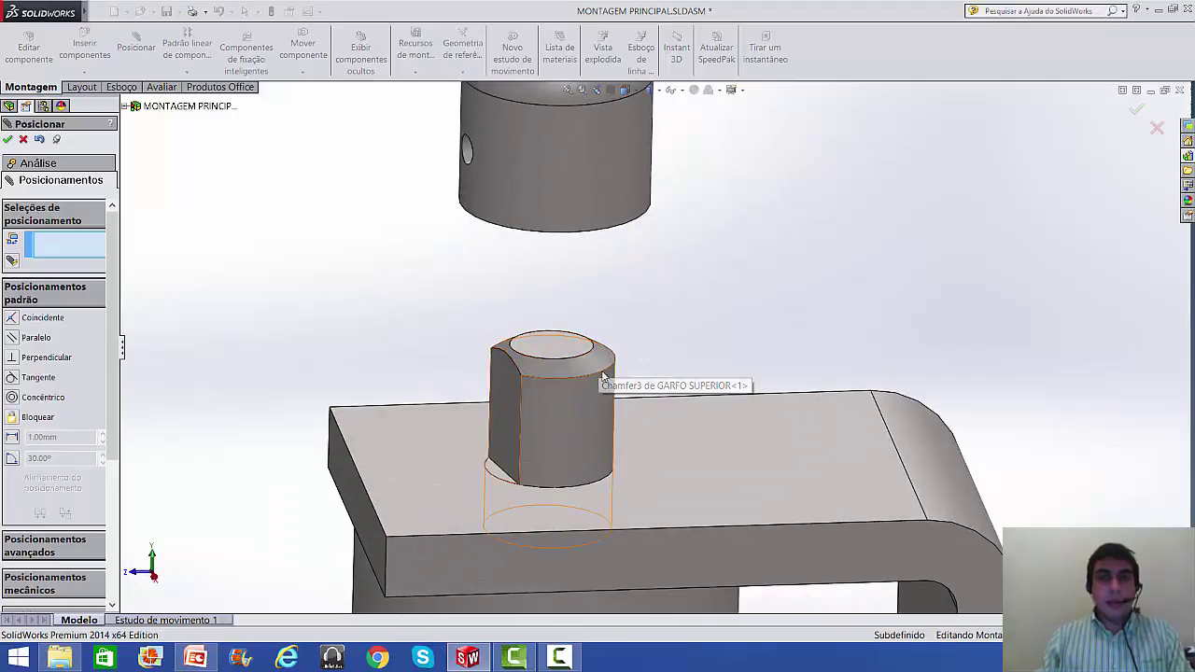
pyautogui.moveTo(661, 398); pyautogui.dragTo(657, 510, button='middle')
pyautogui.click(644, 244)
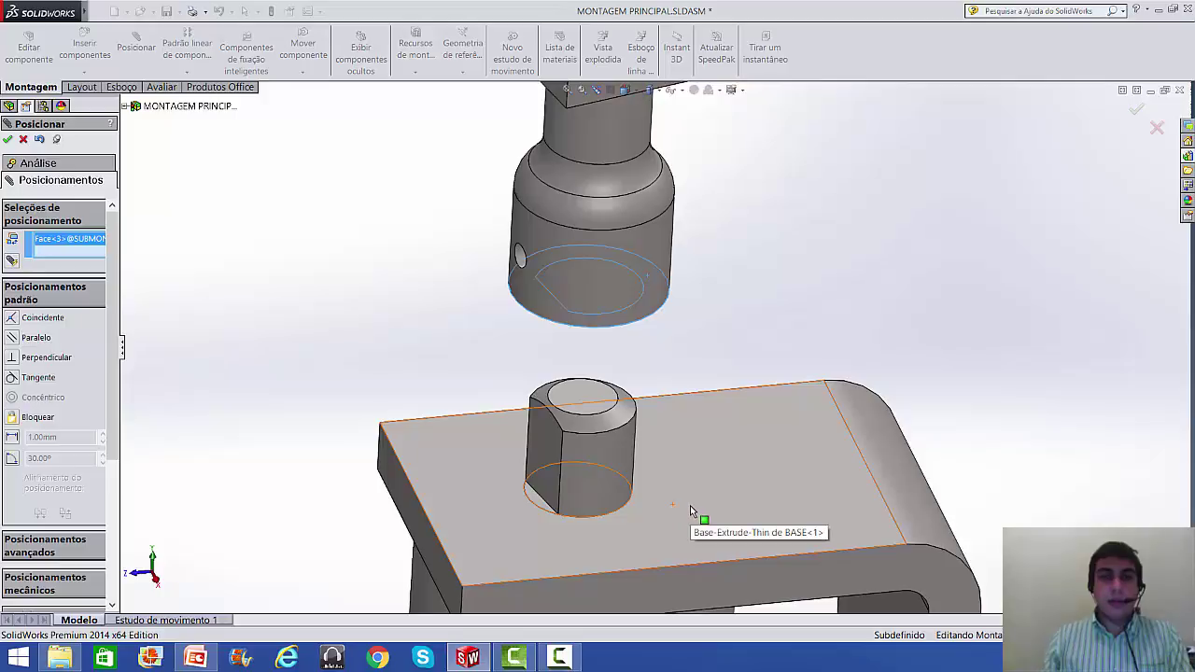
pyautogui.press('Escape')
pyautogui.click(686, 453)
pyautogui.moveTo(686, 453); pyautogui.dragTo(646, 285, button='middle')
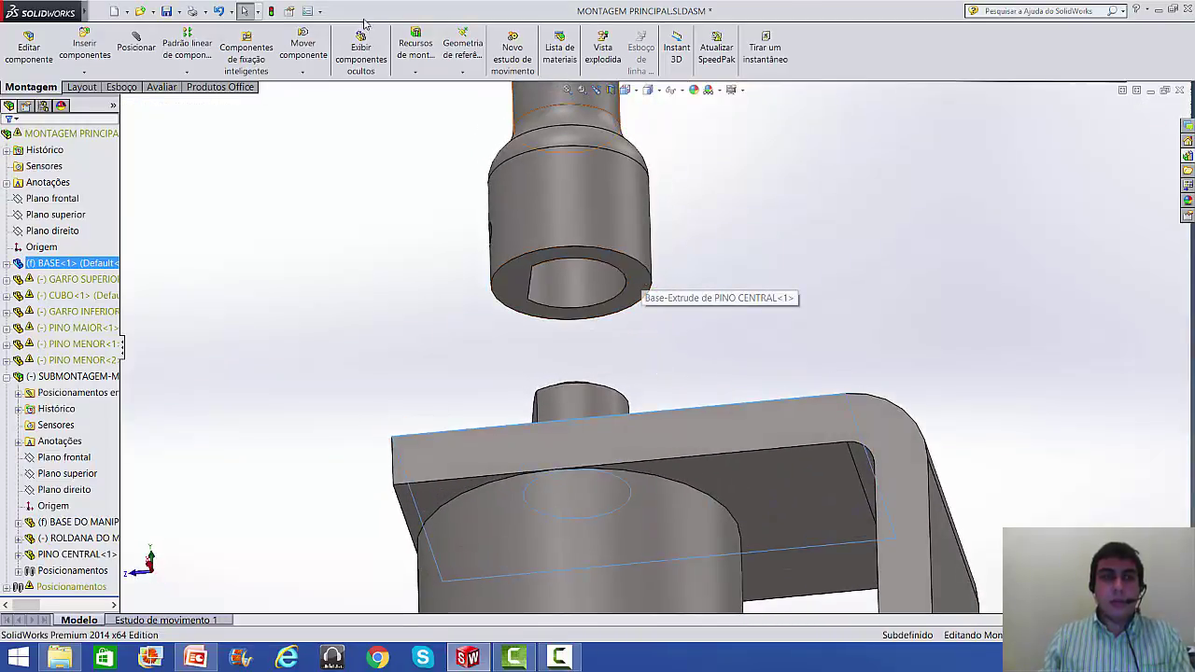
pyautogui.click(136, 47)
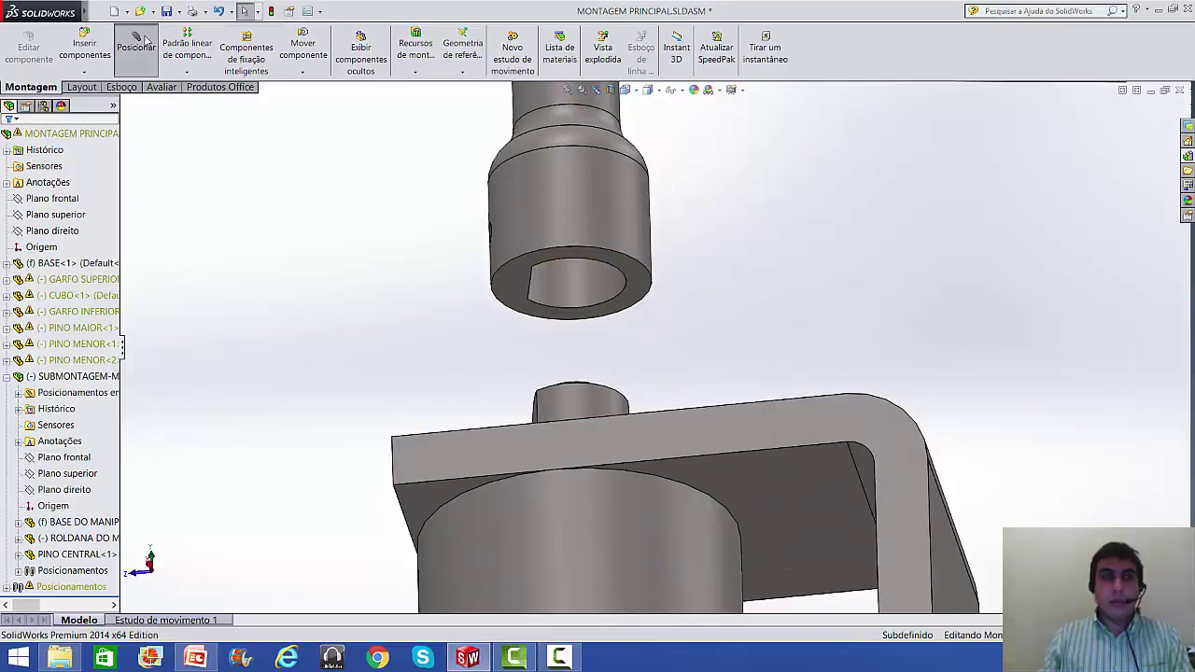
# - Mate the collar's bottom face coincident with the bracket's top face
pyautogui.click(651, 289)
pyautogui.moveTo(650, 289); pyautogui.dragTo(707, 502, button='middle')
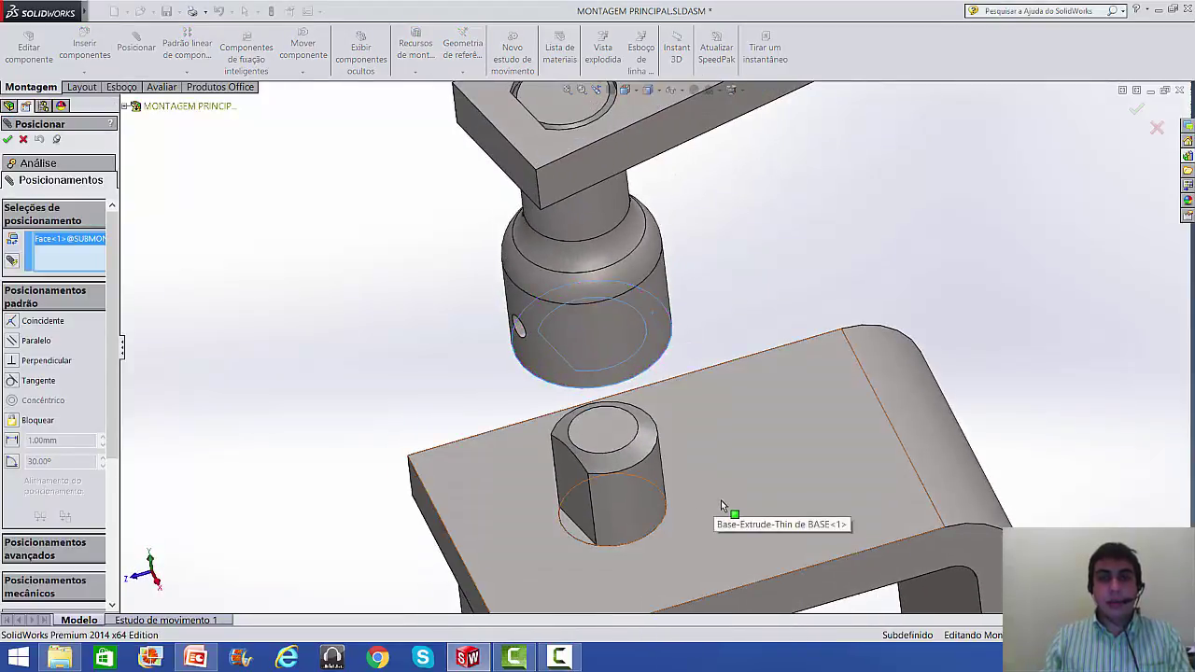
pyautogui.click(721, 499)
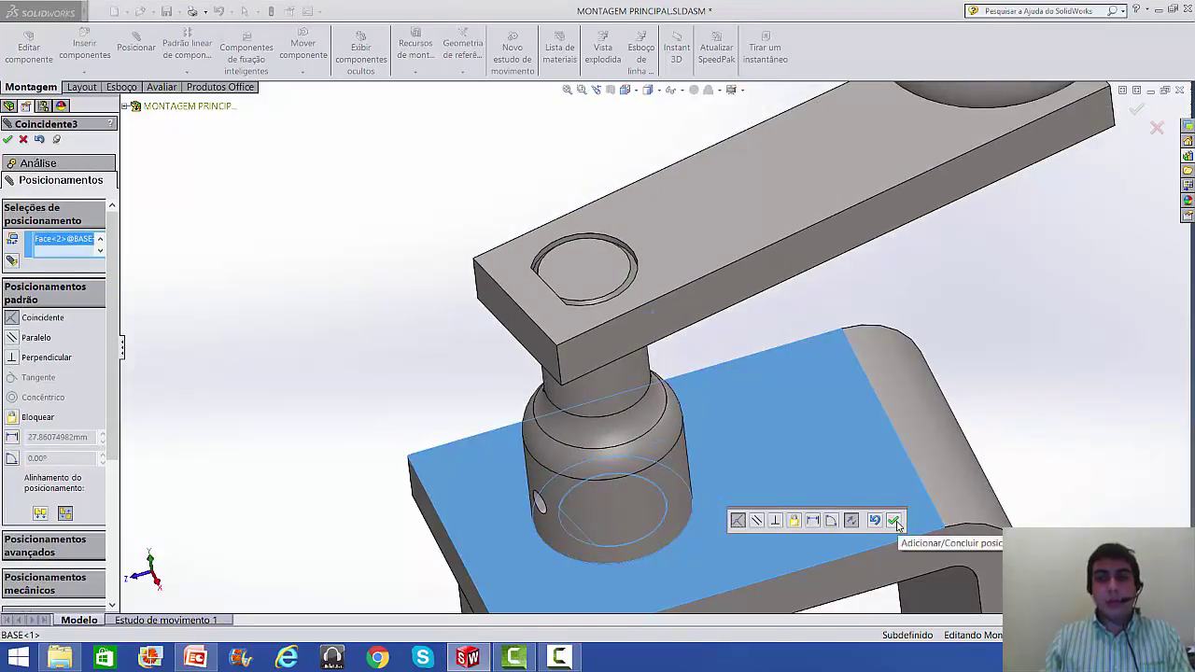
pyautogui.click(894, 520)
# - Orbit around the clamp to check the seated collar, then close the mate panel
pyautogui.scroll(5, 987, 421)
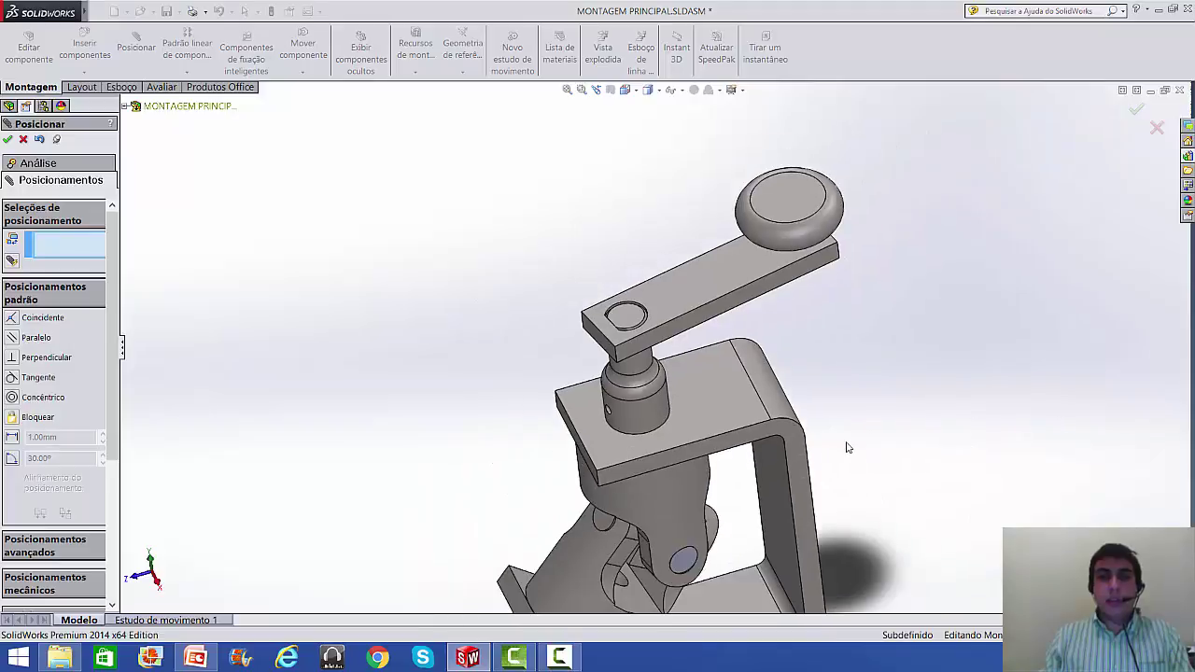
pyautogui.scroll(2, 848, 446)
pyautogui.scroll(-2, 787, 477)
pyautogui.moveTo(704, 483); pyautogui.dragTo(706, 437, button='middle')
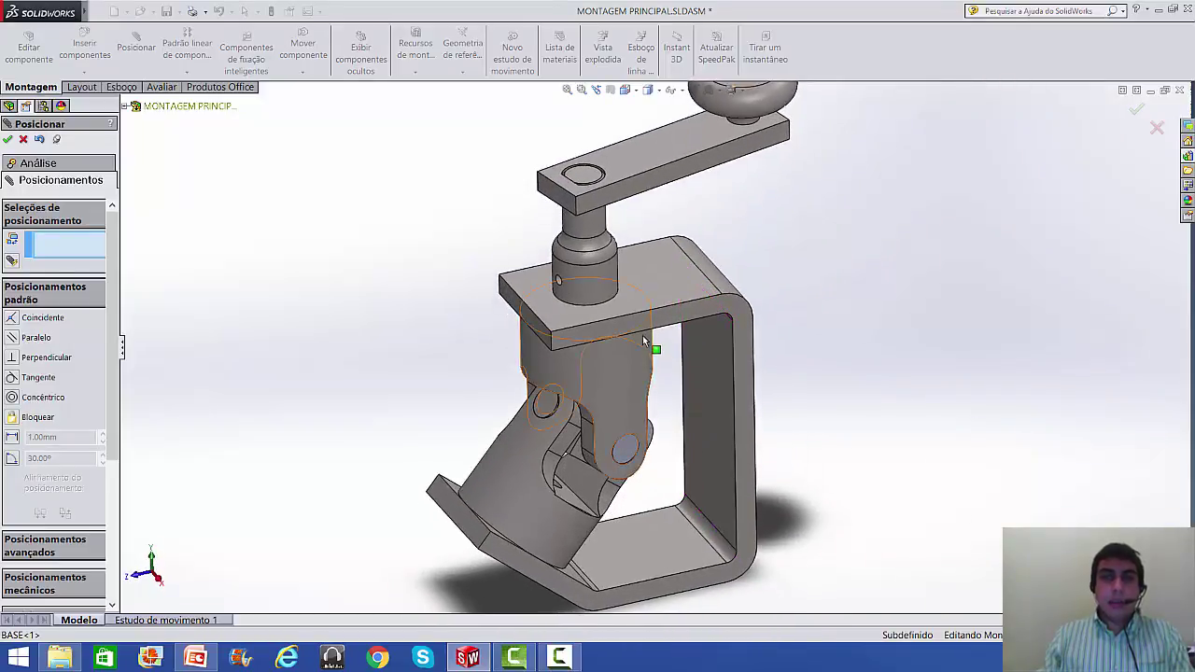
pyautogui.scroll(-6, 643, 342)
pyautogui.moveTo(541, 244); pyautogui.dragTo(702, 254, button='middle')
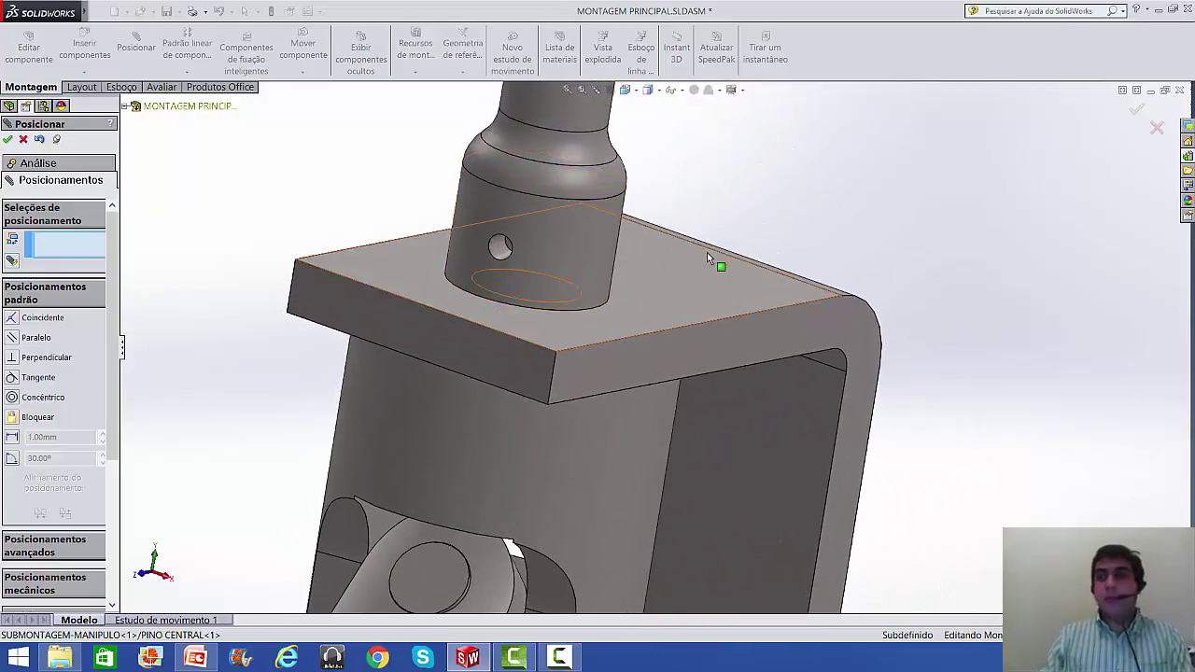
pyautogui.scroll(2, 837, 181)
pyautogui.scroll(2, 929, 280)
pyautogui.moveTo(863, 284); pyautogui.dragTo(851, 285, button='middle')
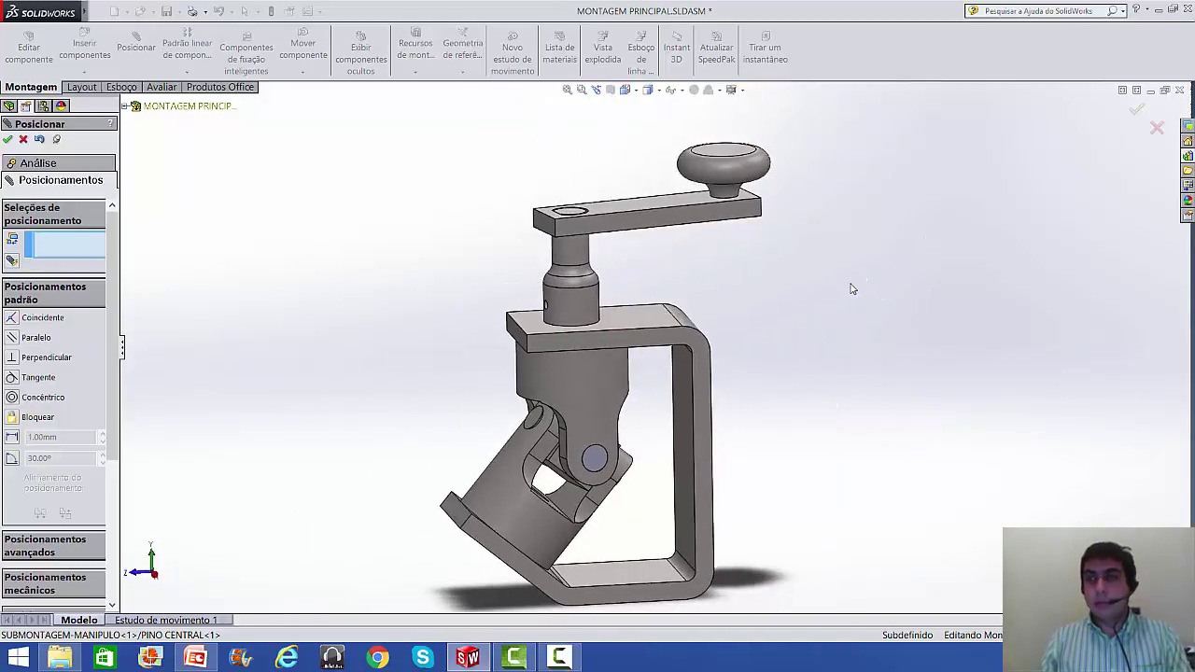
pyautogui.click(1156, 128)
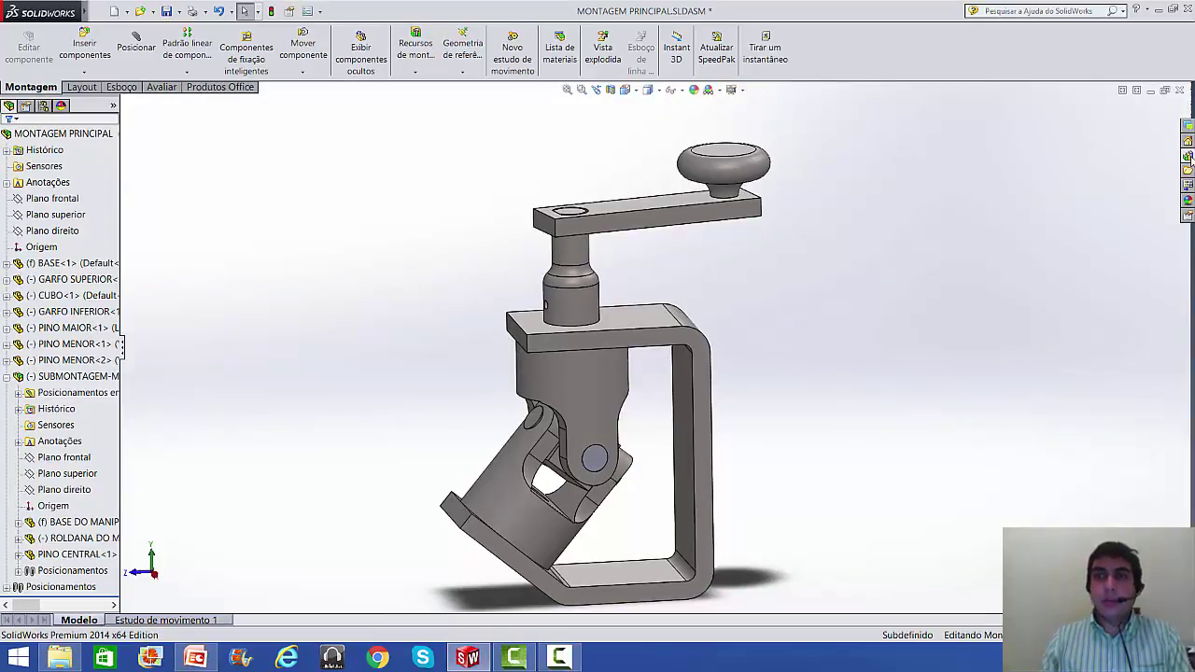
# - Add Toolbox to the Design Library and browse Ansi Metric > Parafusos > Parafusos Allen to ANSI B18.3.1M
pyautogui.click(1188, 156)
pyautogui.click(1031, 145)
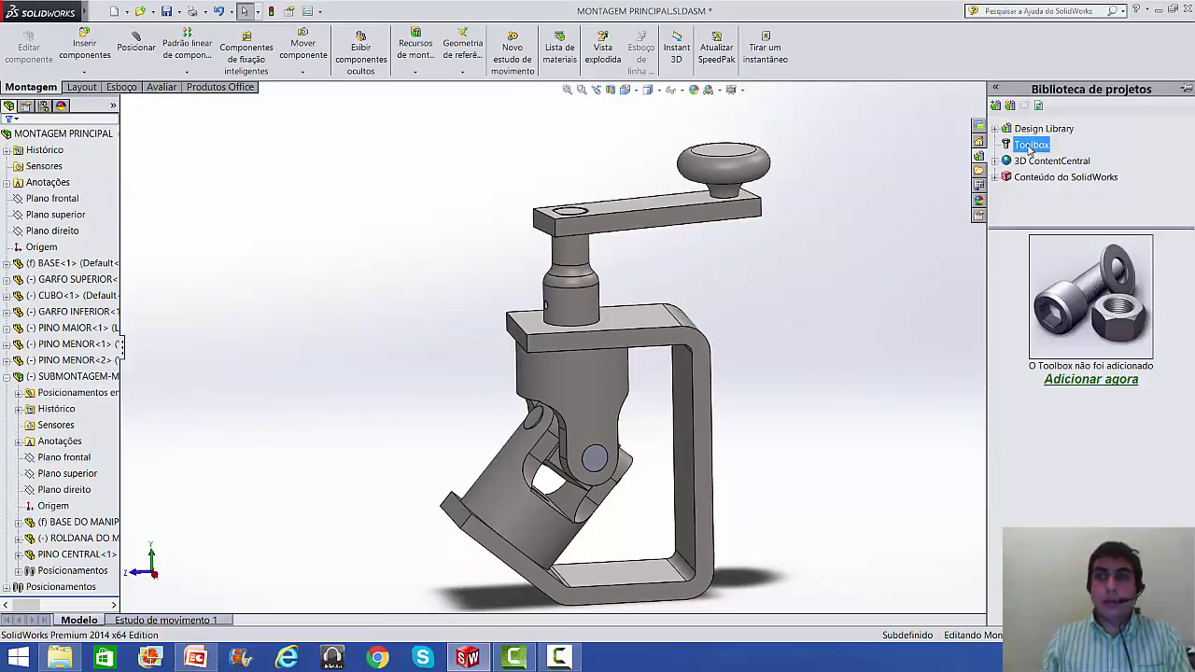
pyautogui.click(1092, 380)
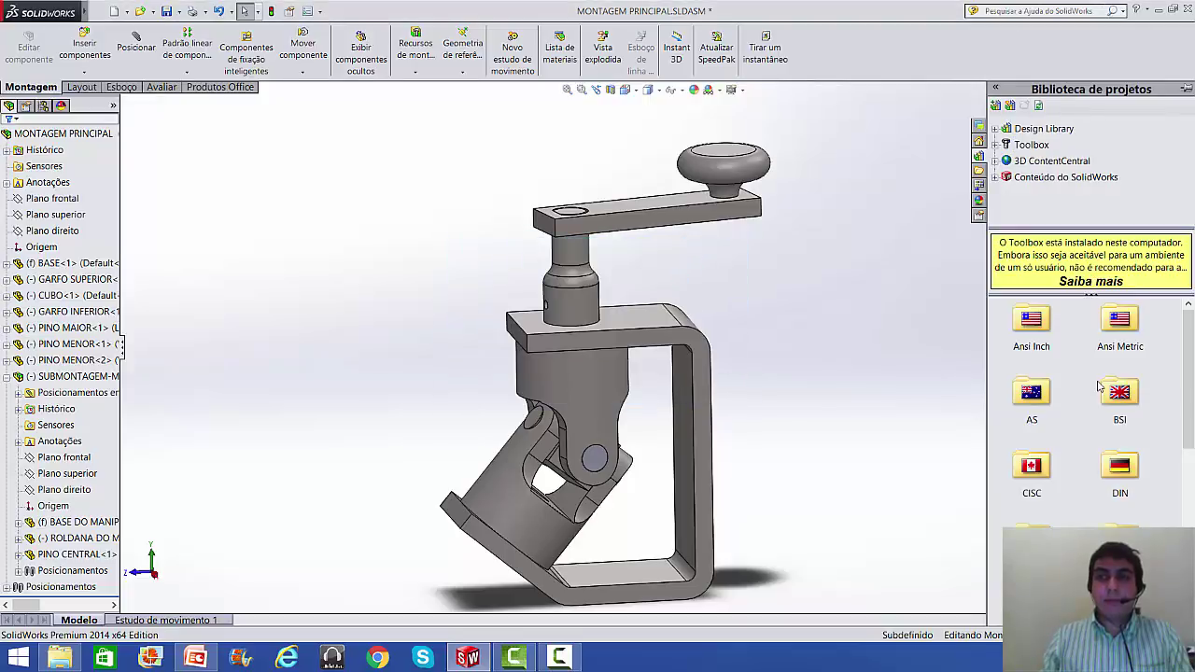
pyautogui.doubleClick(1105, 336)
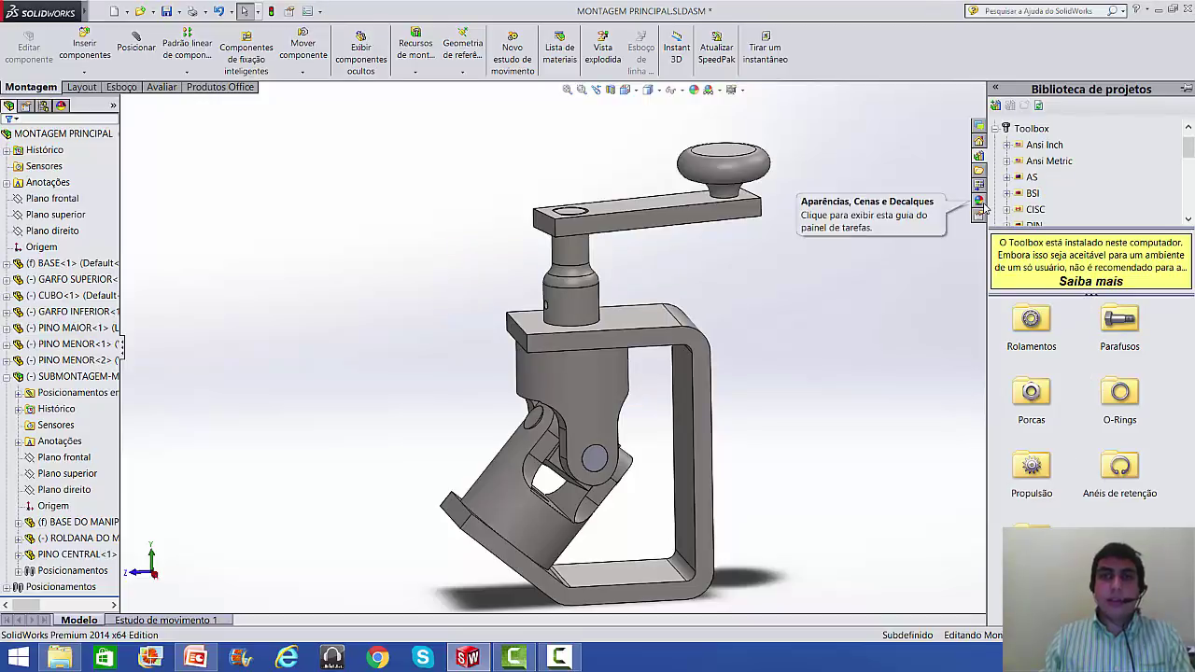
pyautogui.click(1118, 334)
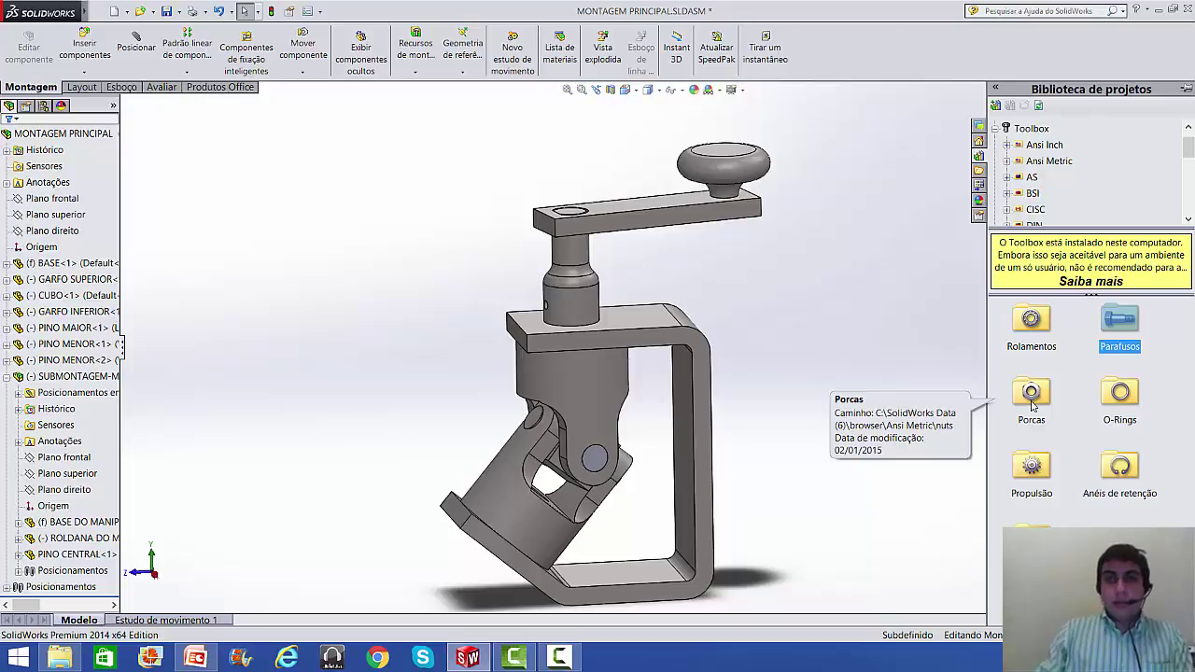
pyautogui.click(1048, 164)
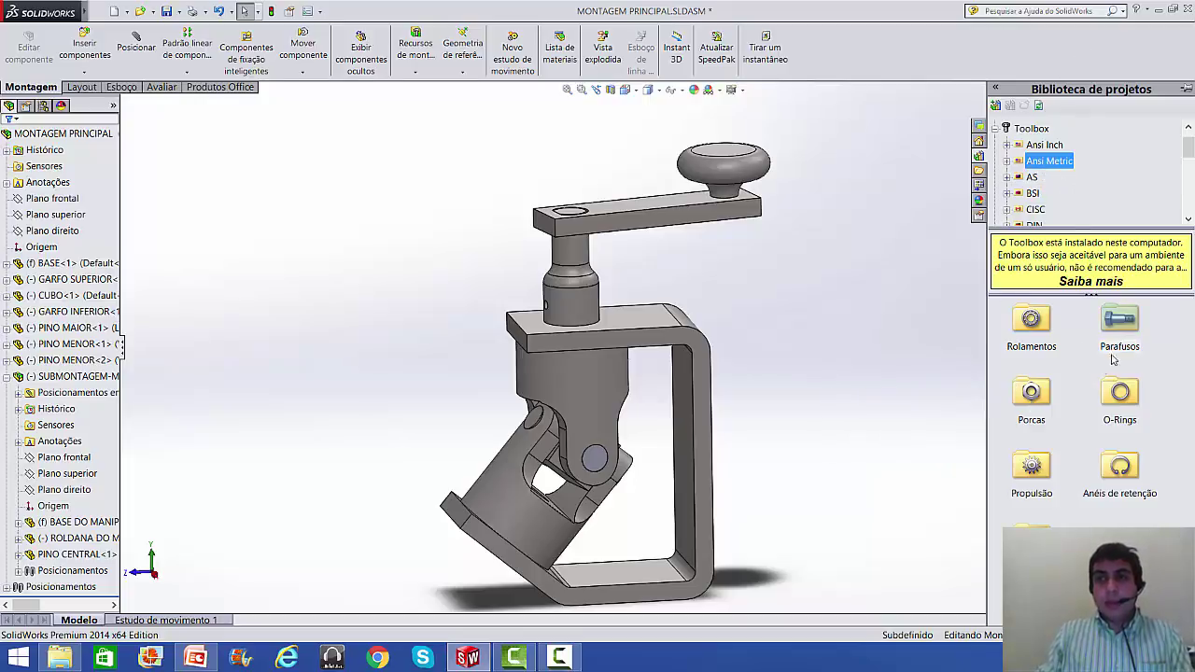
pyautogui.doubleClick(1124, 321)
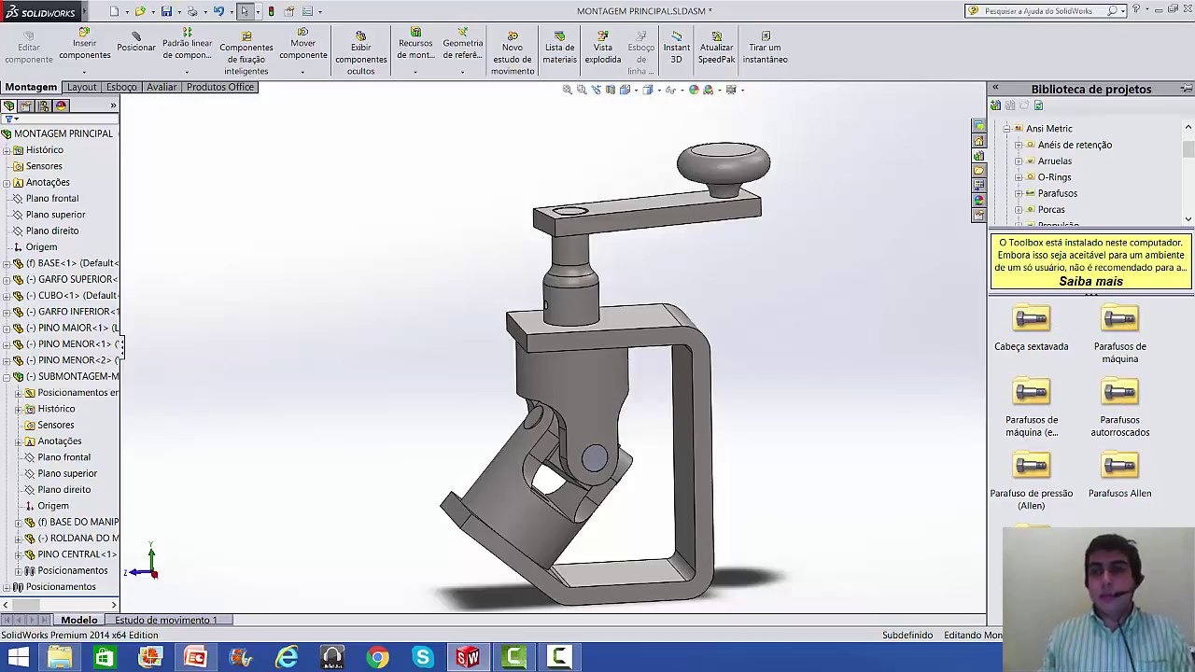
pyautogui.doubleClick(1120, 467)
pyautogui.click(1044, 405)
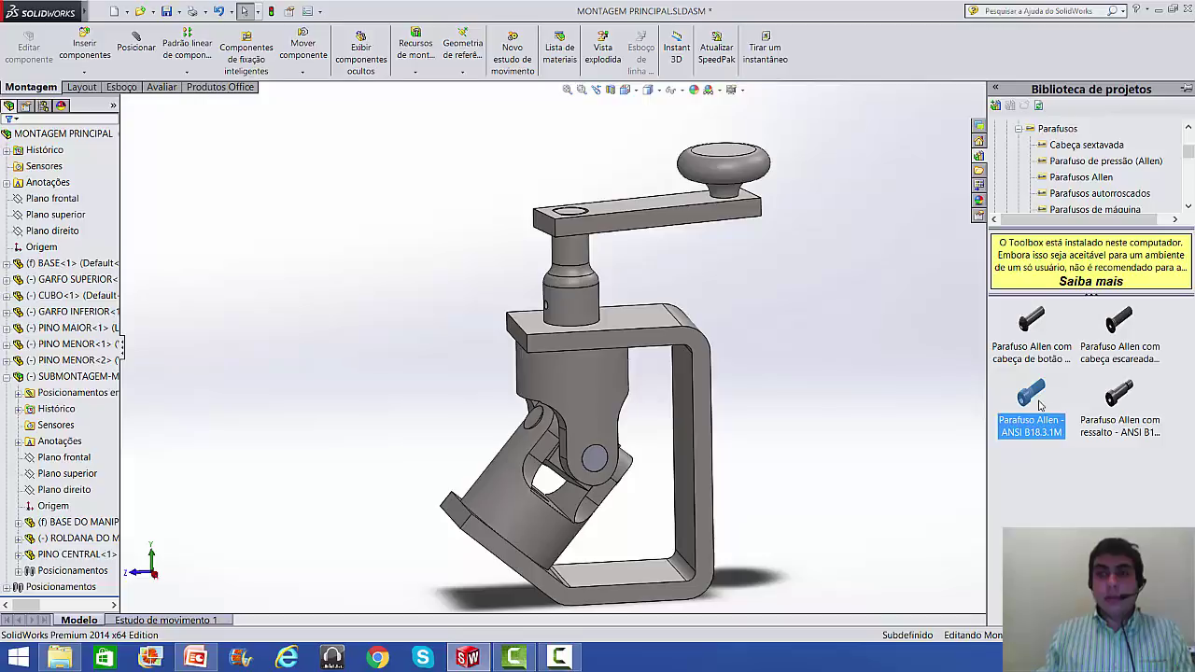
pyautogui.moveTo(1036, 401)
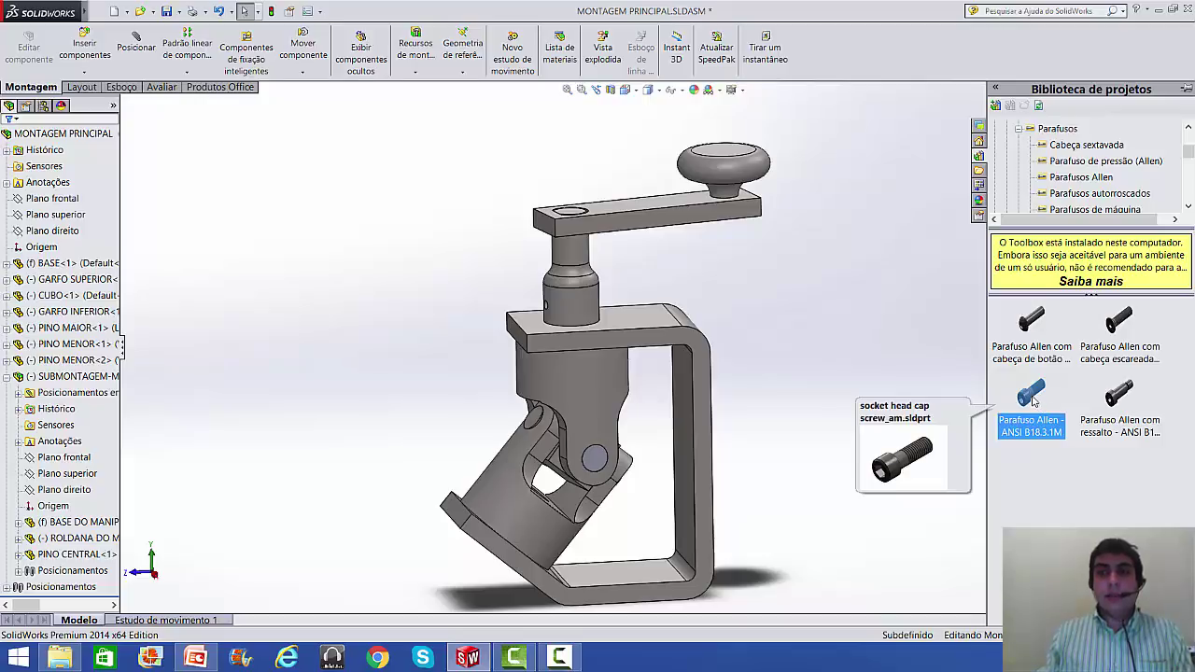
# - Insert an ANSI B18.3.1M socket head cap screw sized M3 × 6
pyautogui.moveTo(1033, 402); pyautogui.dragTo(310, 255)
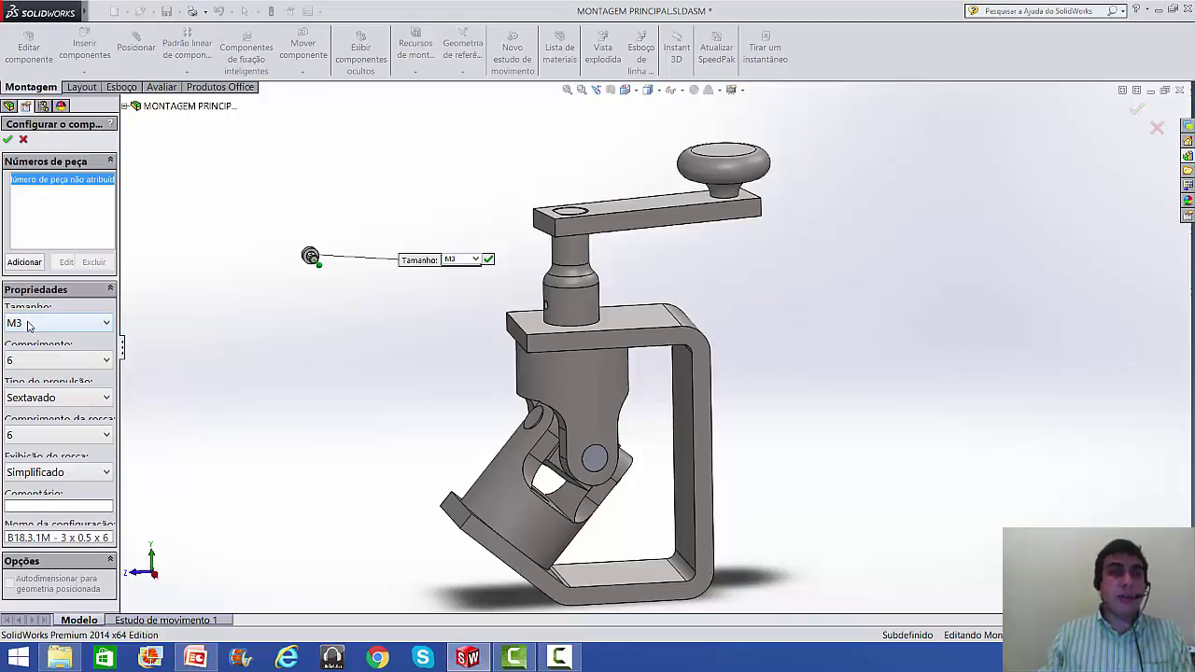
pyautogui.click(40, 363)
pyautogui.click(94, 376)
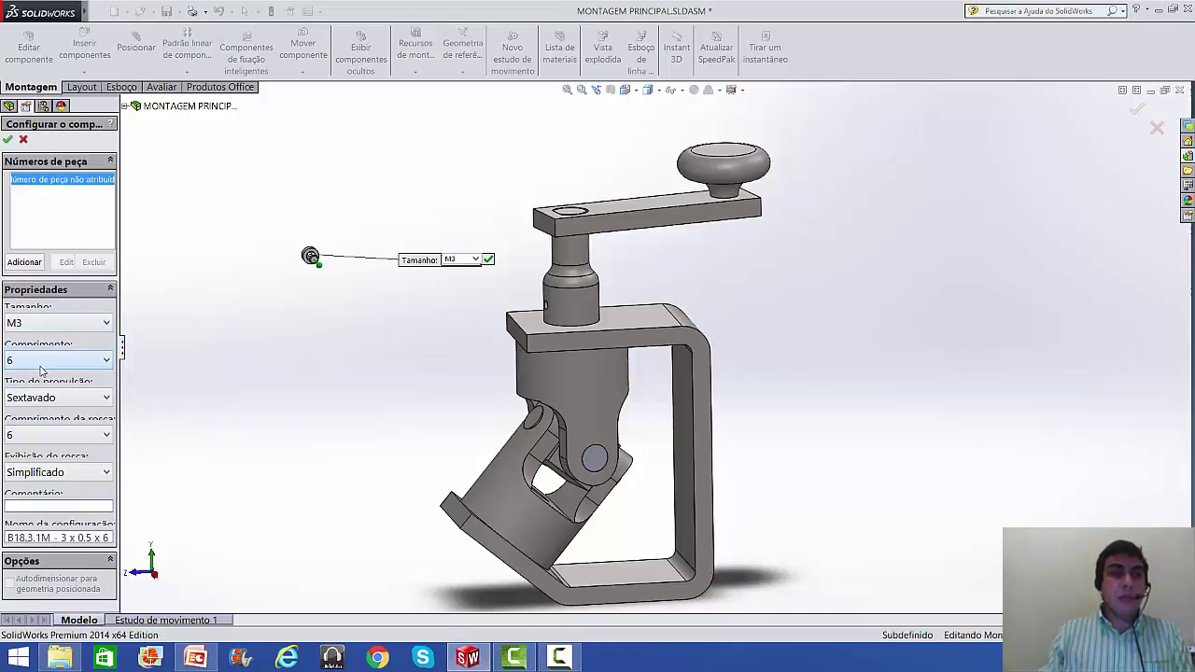
pyautogui.click(9, 140)
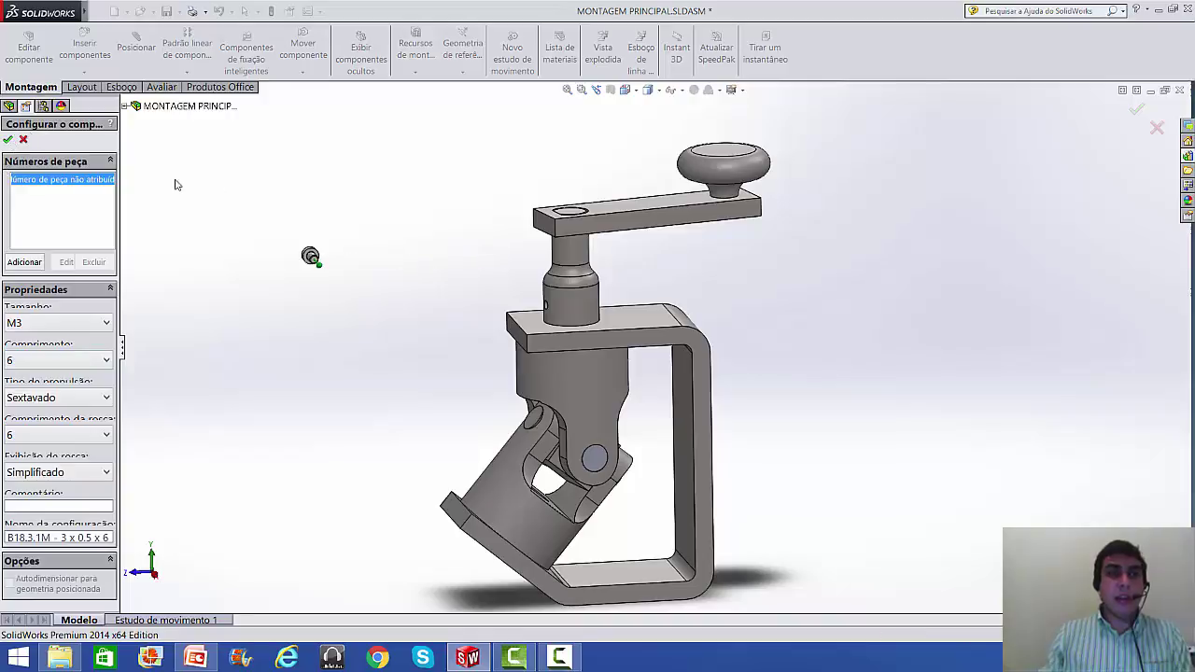
# - Delete the extra screw copy and move the M3 × 6 screw next to the clamp
pyautogui.click(356, 215)
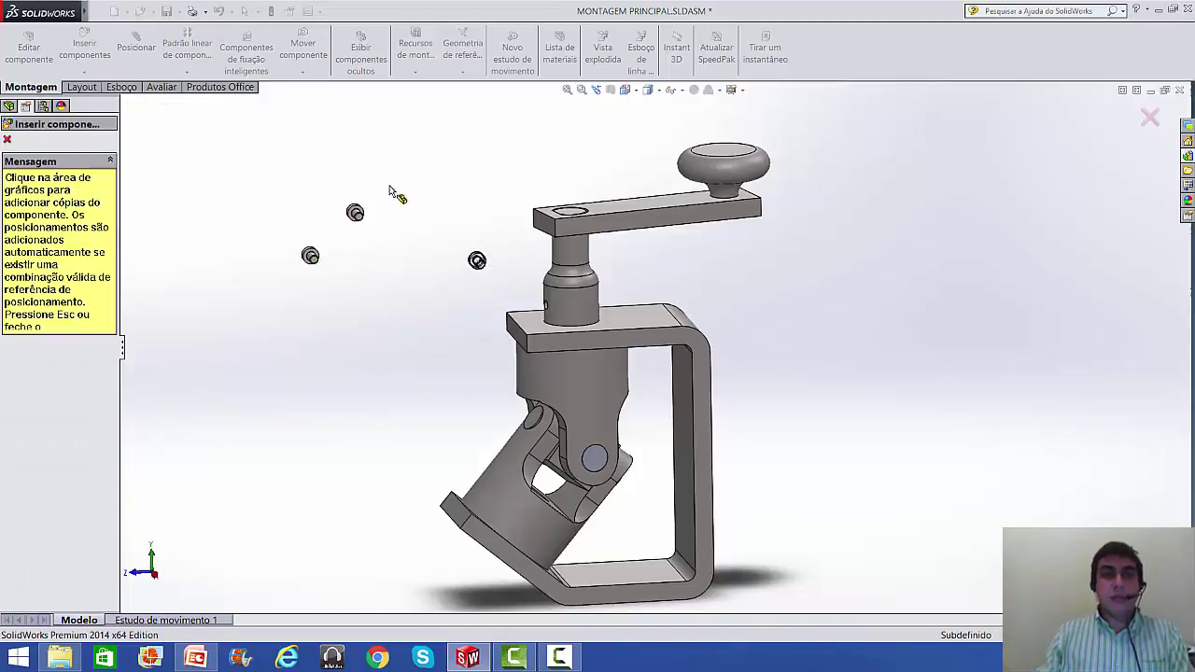
pyautogui.press('Escape')
pyautogui.scroll(-3, 364, 227)
pyautogui.click(351, 226)
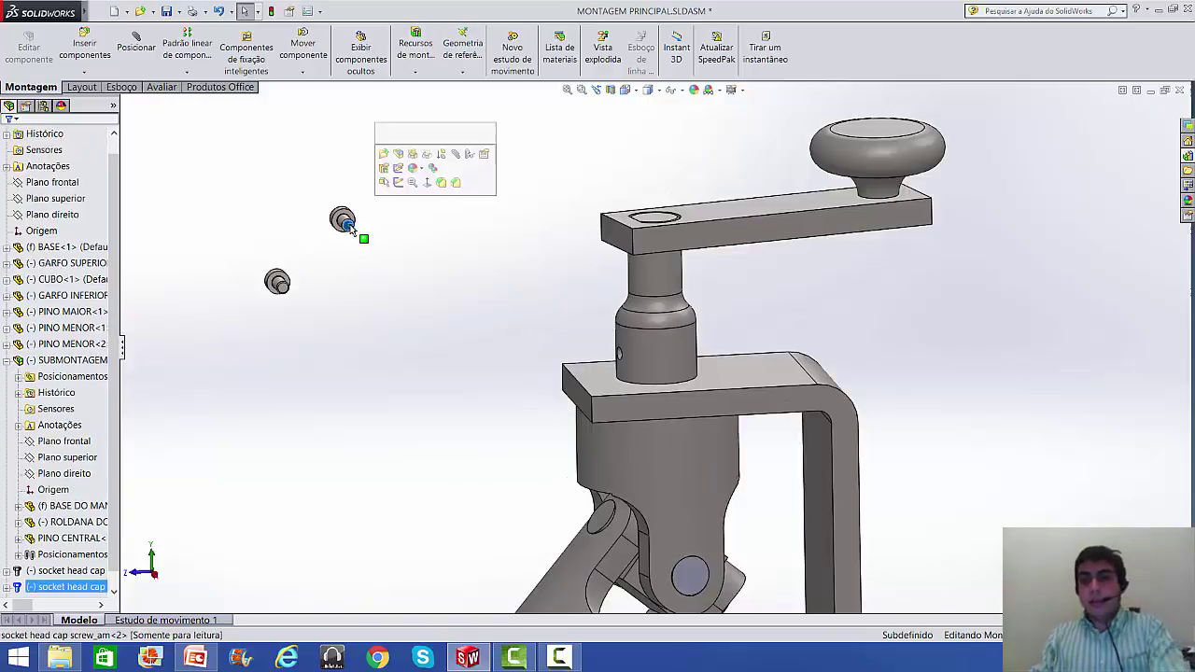
pyautogui.press('Delete')
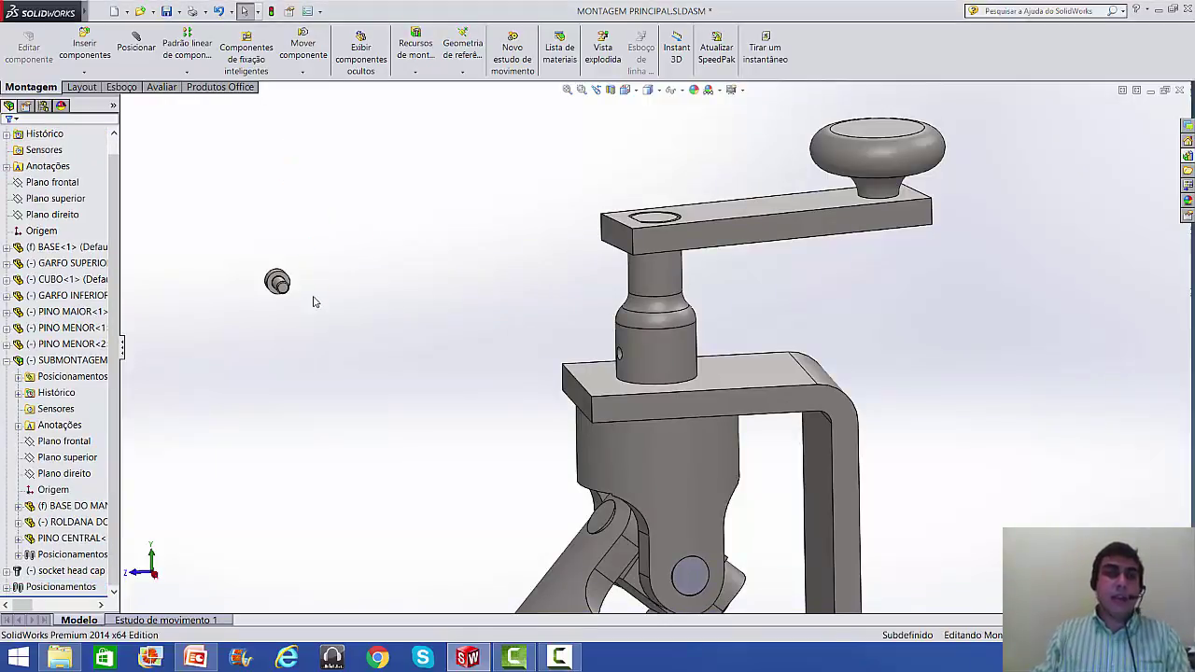
pyautogui.moveTo(290, 295); pyautogui.dragTo(493, 317)
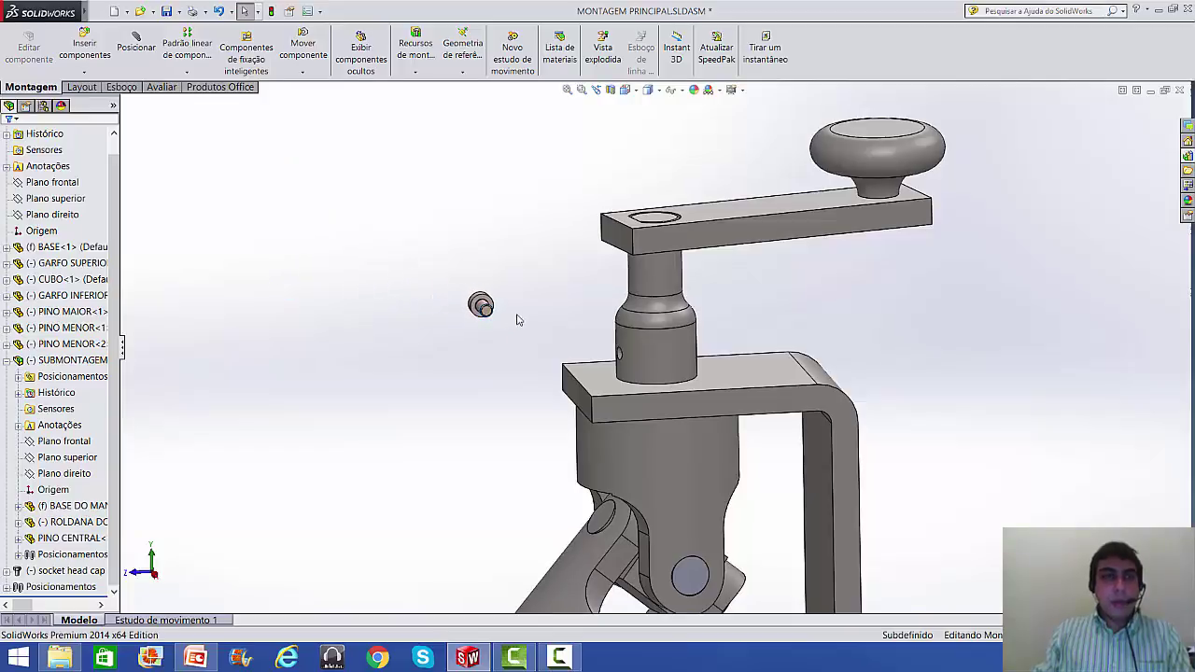
pyautogui.click(136, 46)
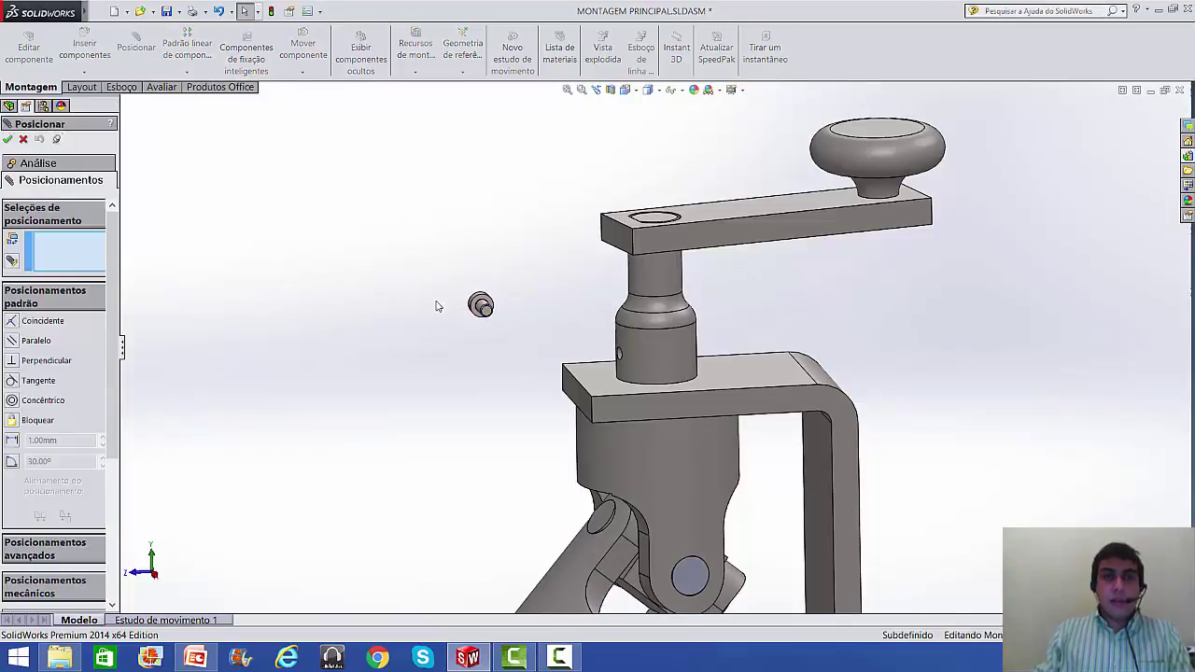
# - Preview a concentric mate between the screw and the pin's side hole, then cancel it
pyautogui.scroll(-3, 438, 307)
pyautogui.scroll(-2, 590, 323)
pyautogui.click(504, 310)
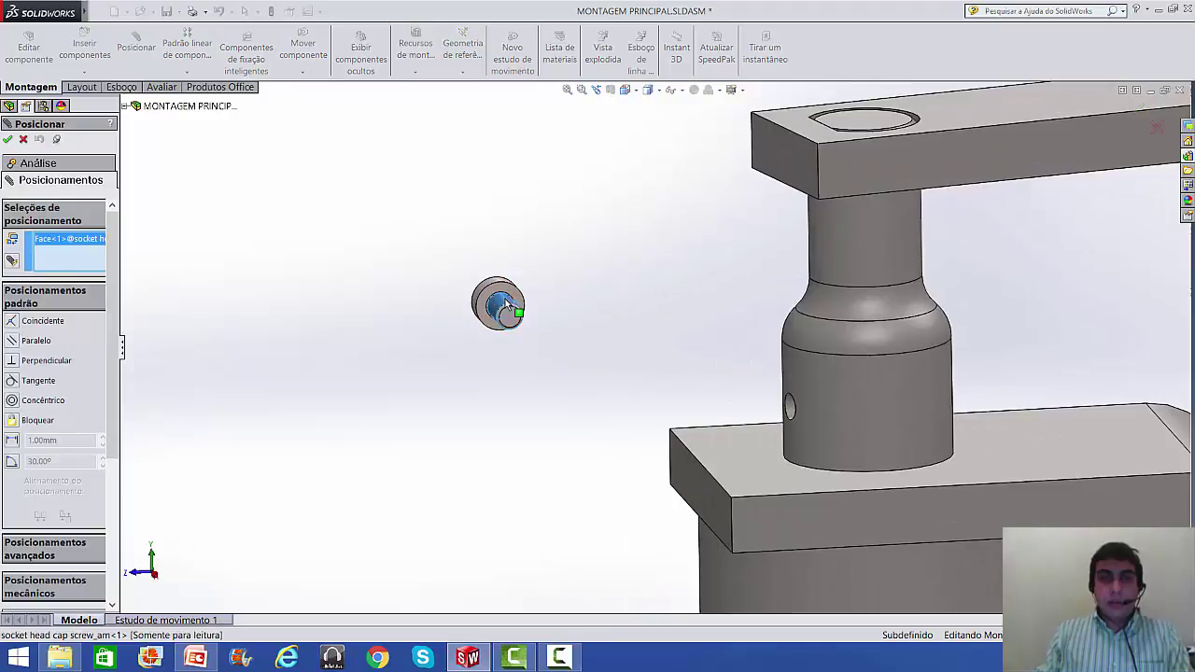
pyautogui.scroll(-3, 793, 413)
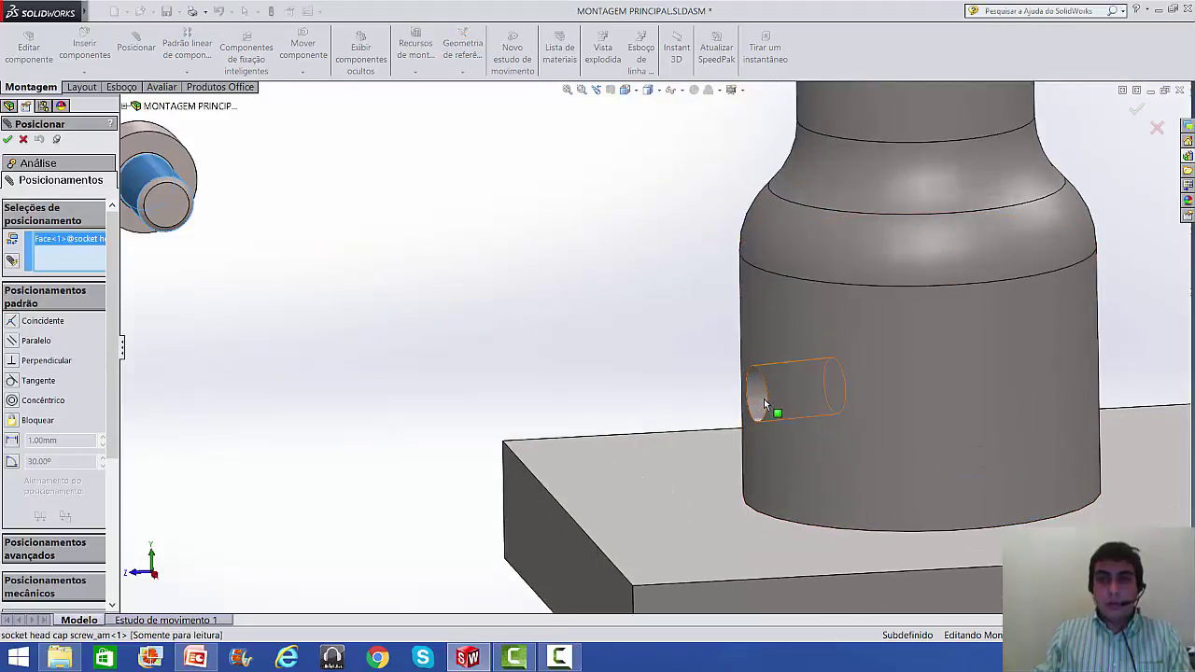
pyautogui.click(761, 403)
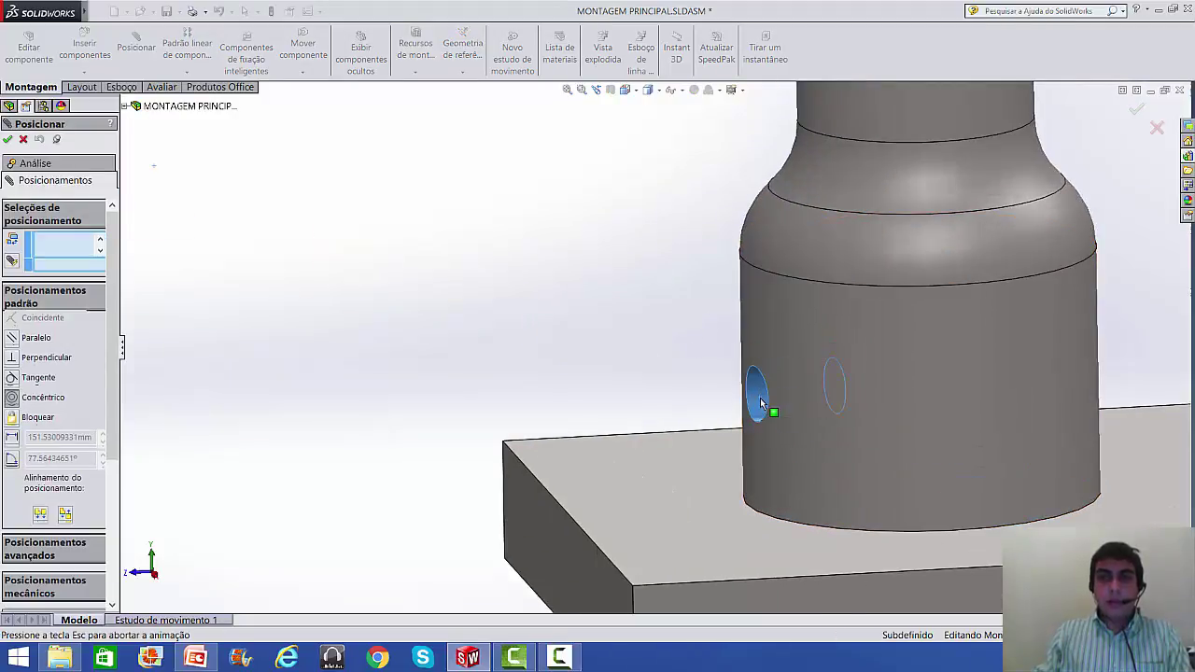
pyautogui.scroll(3, 653, 350)
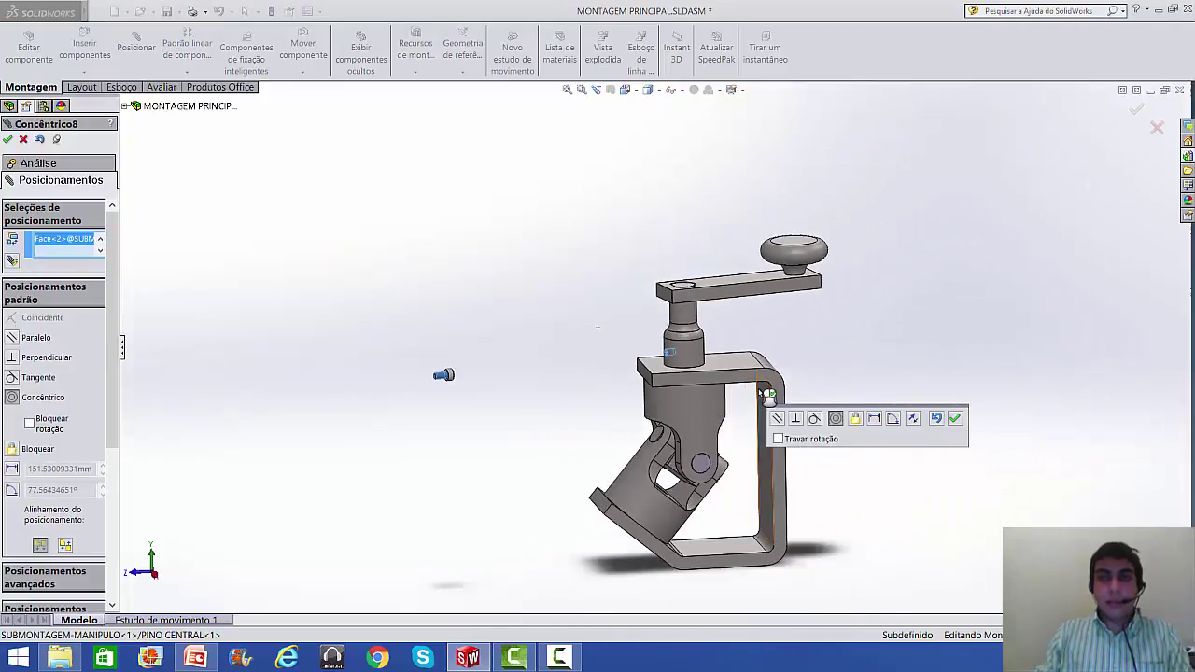
pyautogui.scroll(-3, 583, 364)
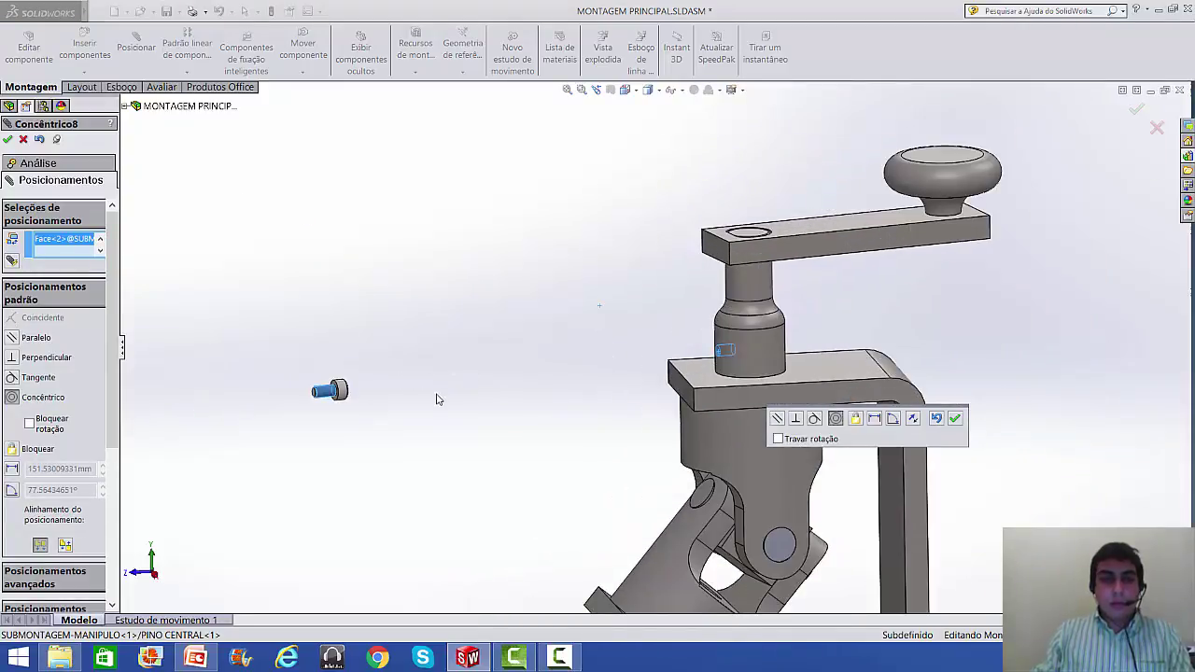
pyautogui.scroll(-2, 434, 416)
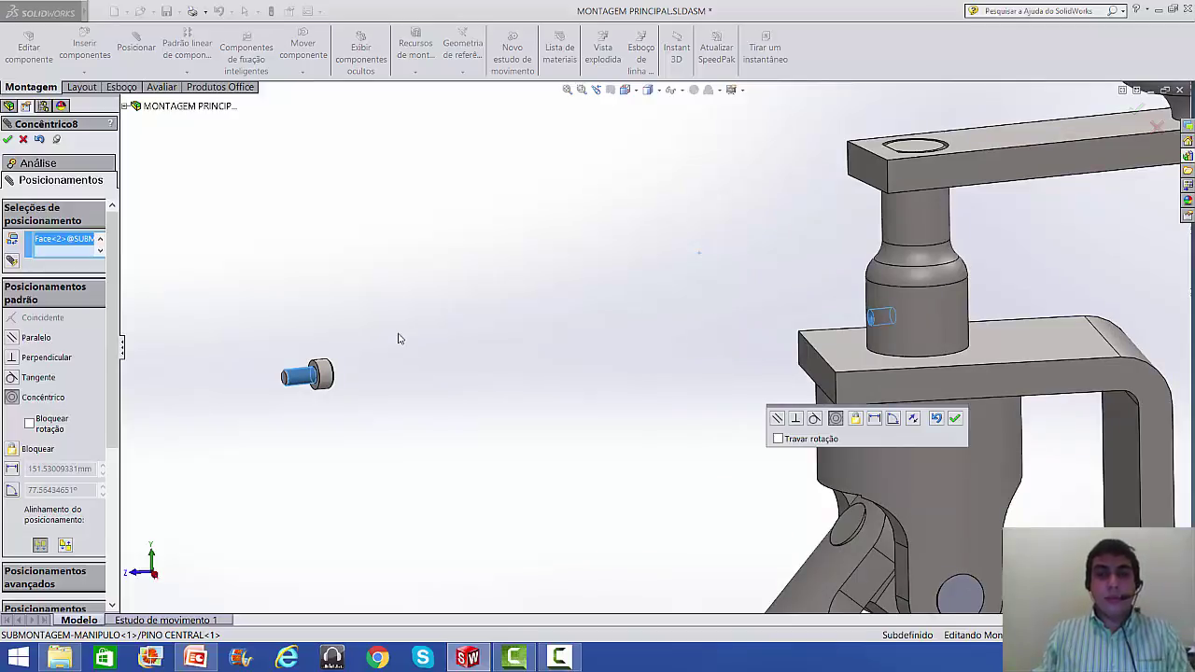
pyautogui.scroll(-5, 346, 354)
pyautogui.press('Escape')
pyautogui.scroll(3, 342, 346)
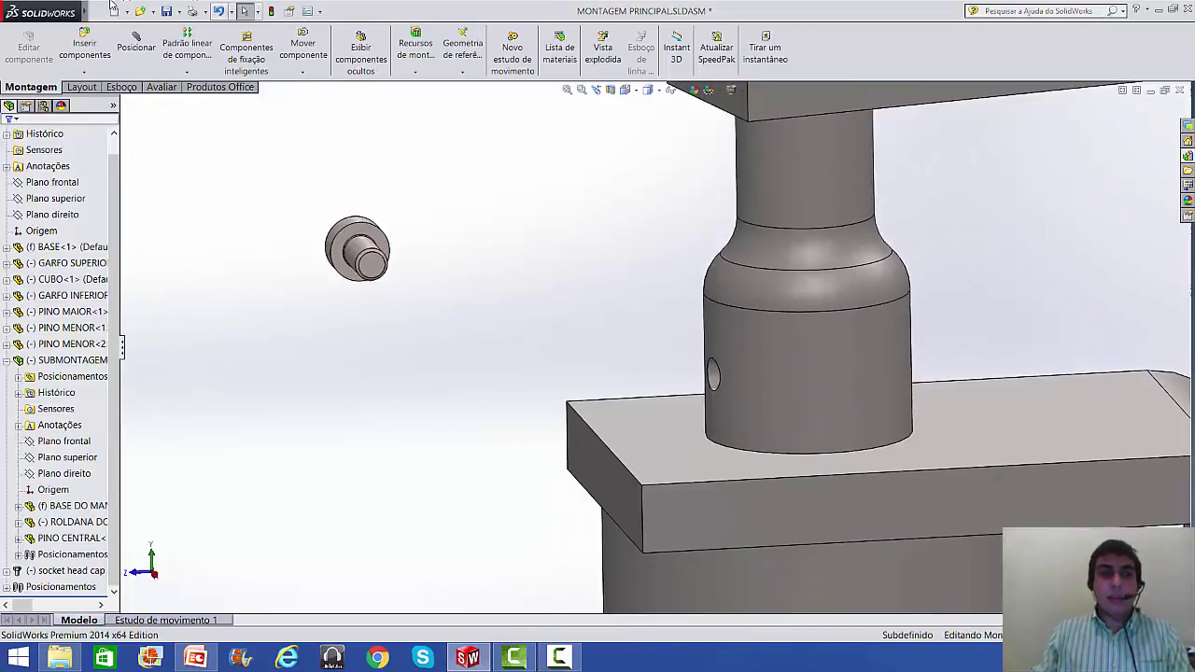
# - Rotate the M3 screw side-on so its shank points toward the pin's side hole
pyautogui.click(303, 72)
pyautogui.click(322, 108)
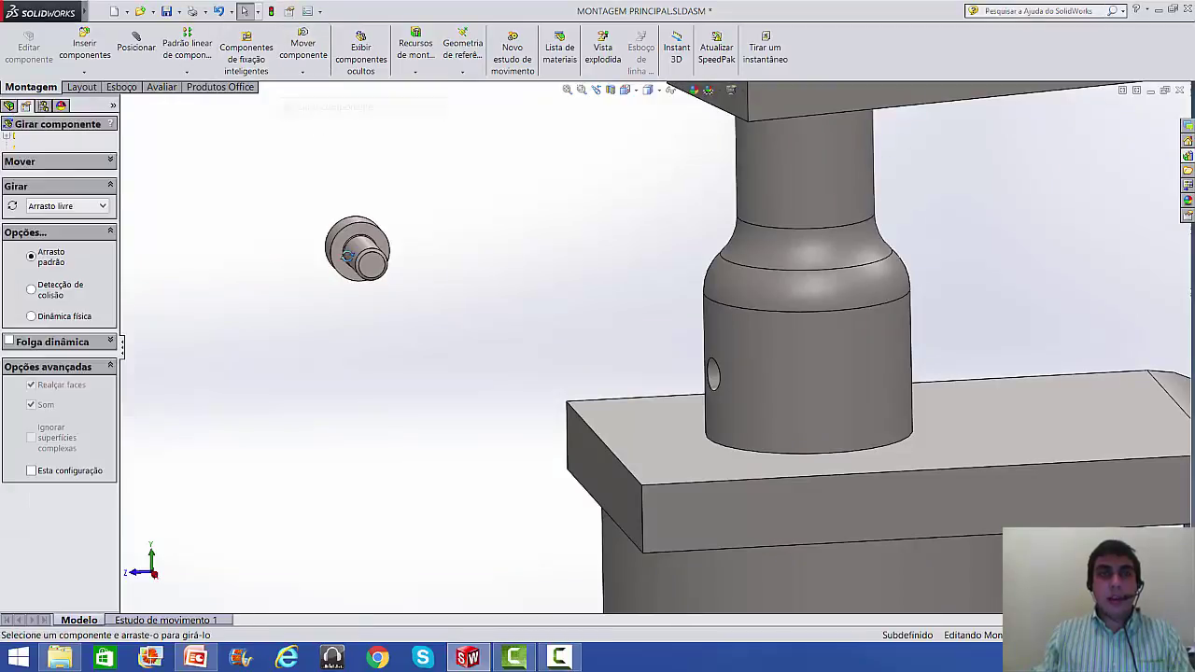
pyautogui.moveTo(359, 271); pyautogui.dragTo(492, 286)
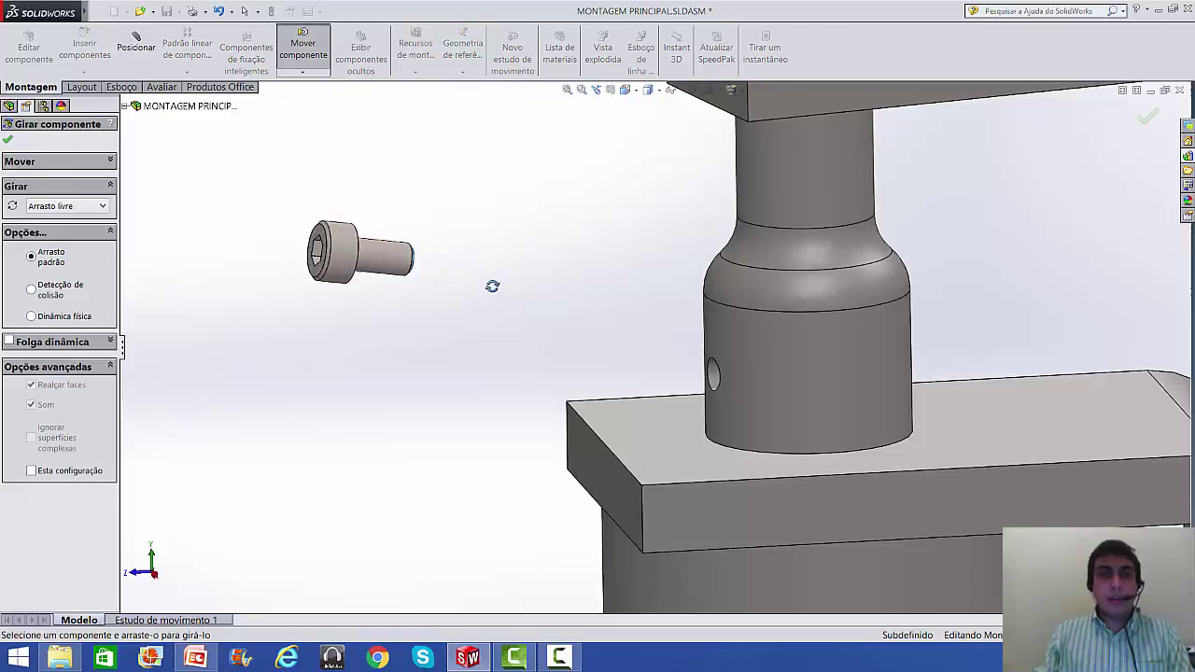
pyautogui.click(8, 139)
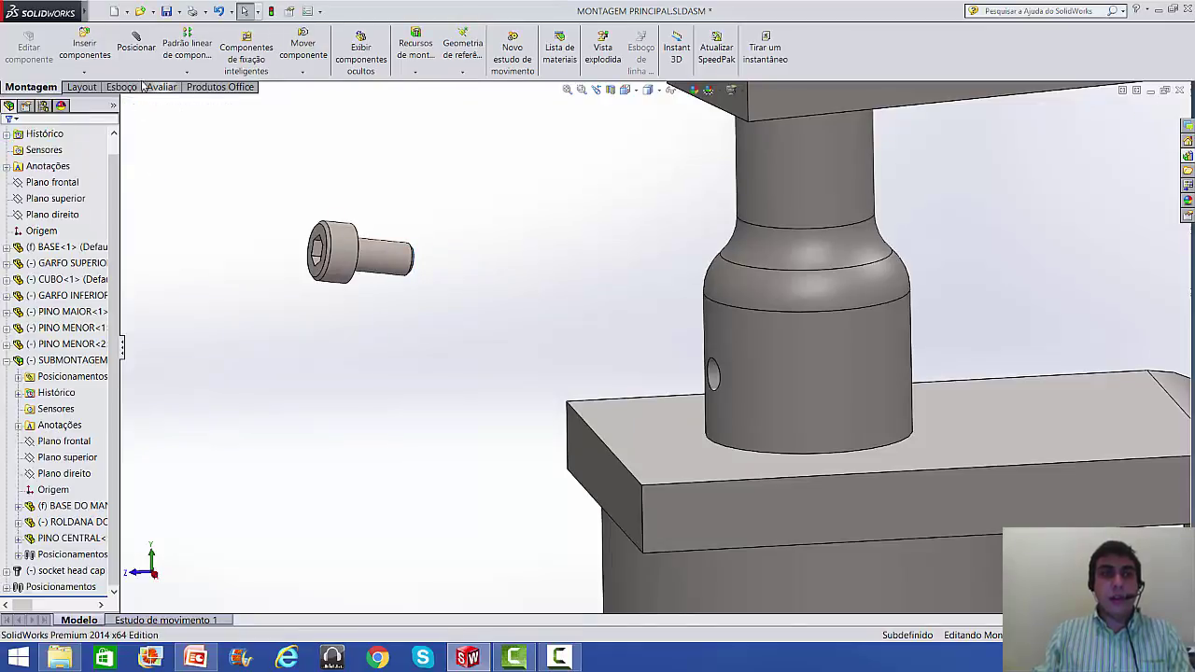
pyautogui.click(136, 37)
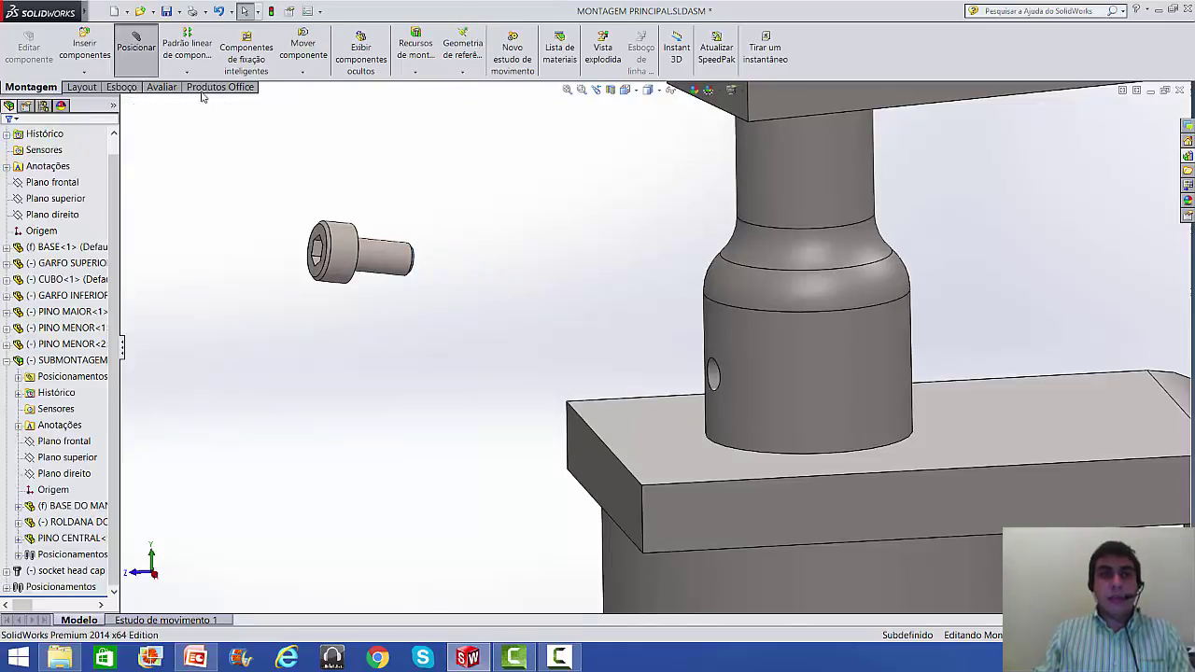
# - Mate the screw shank concentric with the pin's side hole
pyautogui.click(386, 254)
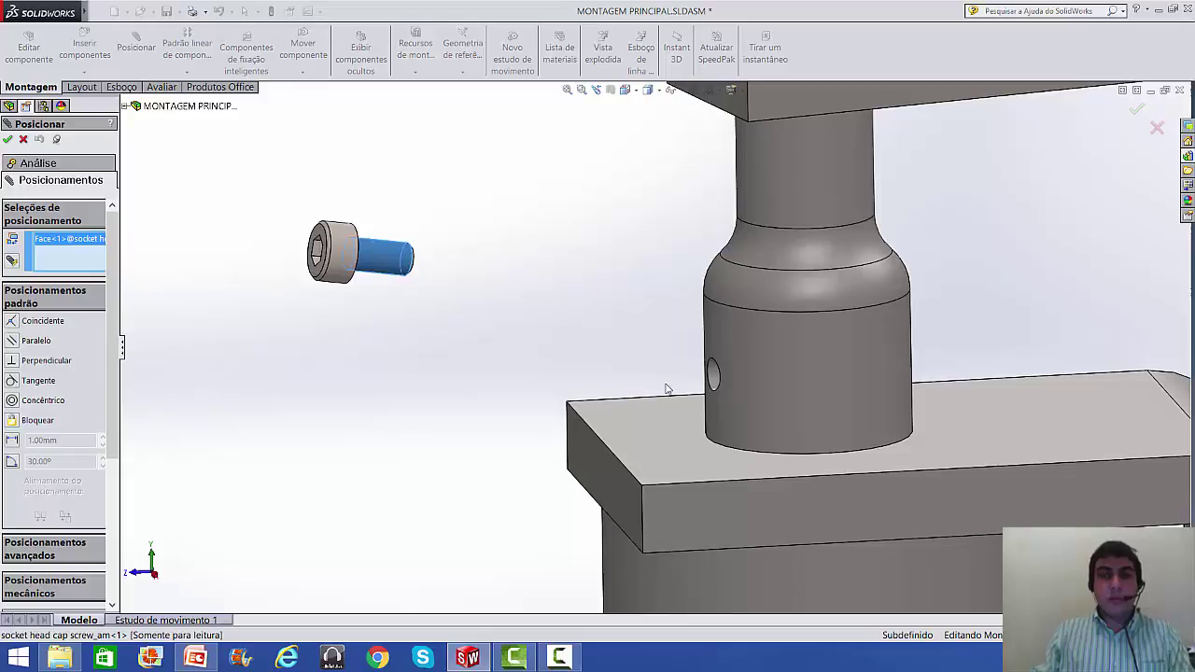
pyautogui.click(713, 374)
pyautogui.scroll(5, 506, 381)
pyautogui.scroll(-3, 499, 411)
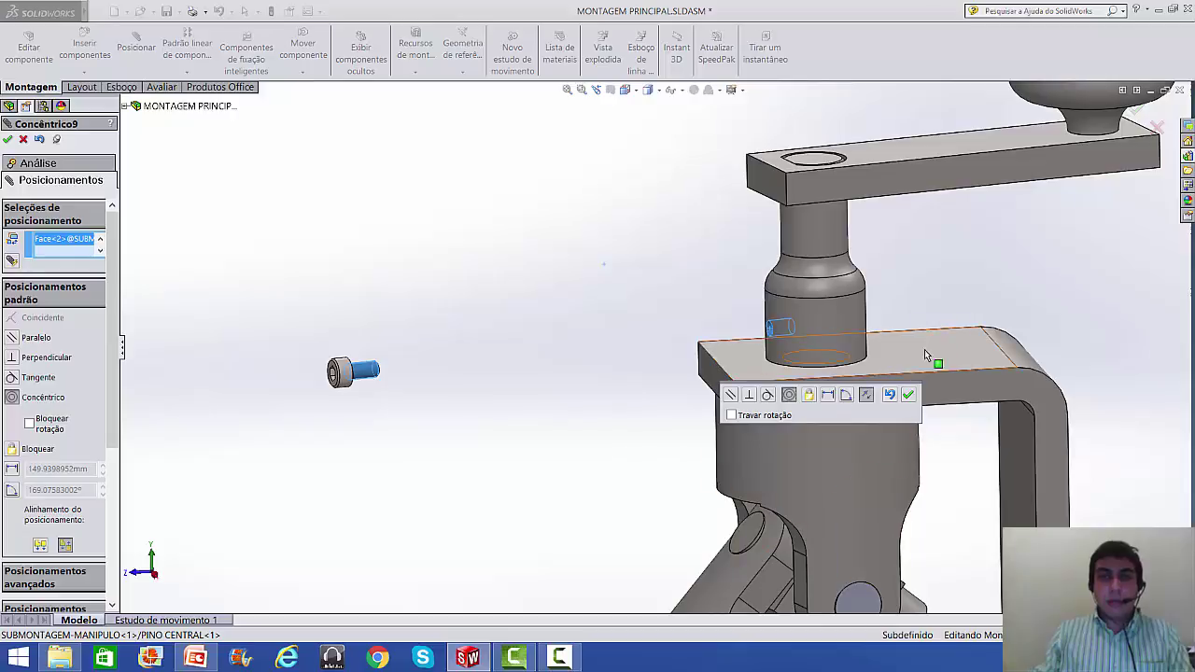
pyautogui.click(908, 395)
# - Add a coincident mate seating the screw head flush on the face around the hole
pyautogui.scroll(-3, 685, 370)
pyautogui.moveTo(685, 370); pyautogui.dragTo(721, 400, button='middle')
pyautogui.click(939, 336)
pyautogui.click(721, 399)
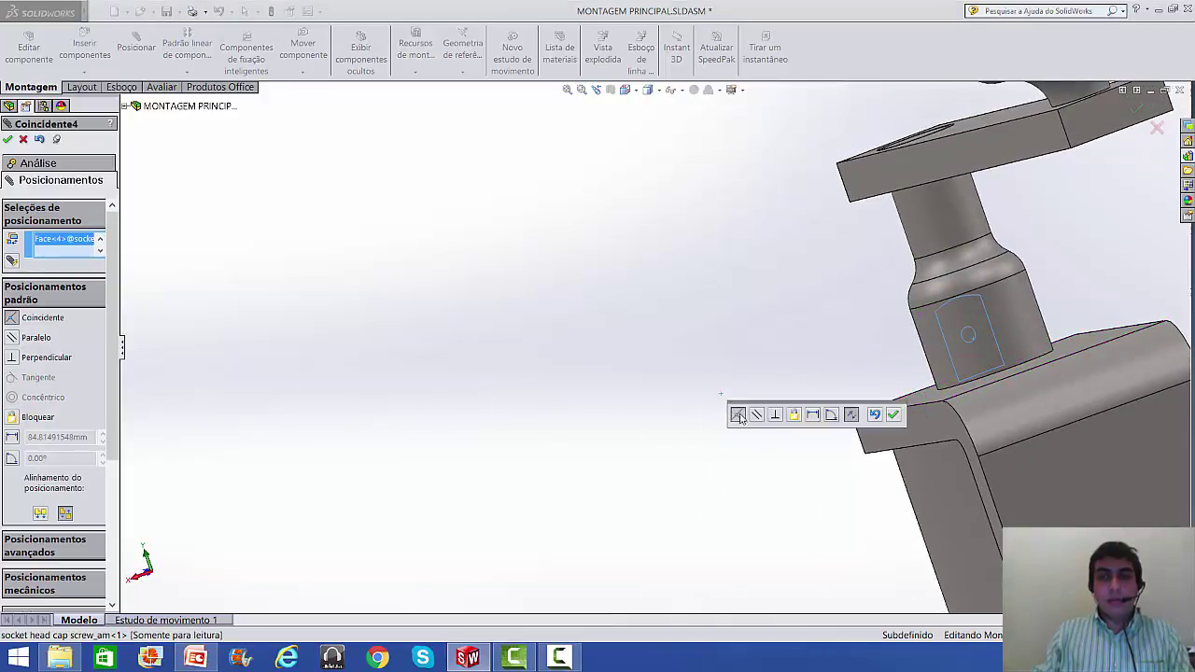
pyautogui.click(894, 419)
pyautogui.moveTo(893, 418); pyautogui.dragTo(958, 445, button='middle')
pyautogui.scroll(6, 961, 447)
pyautogui.scroll(-2, 861, 464)
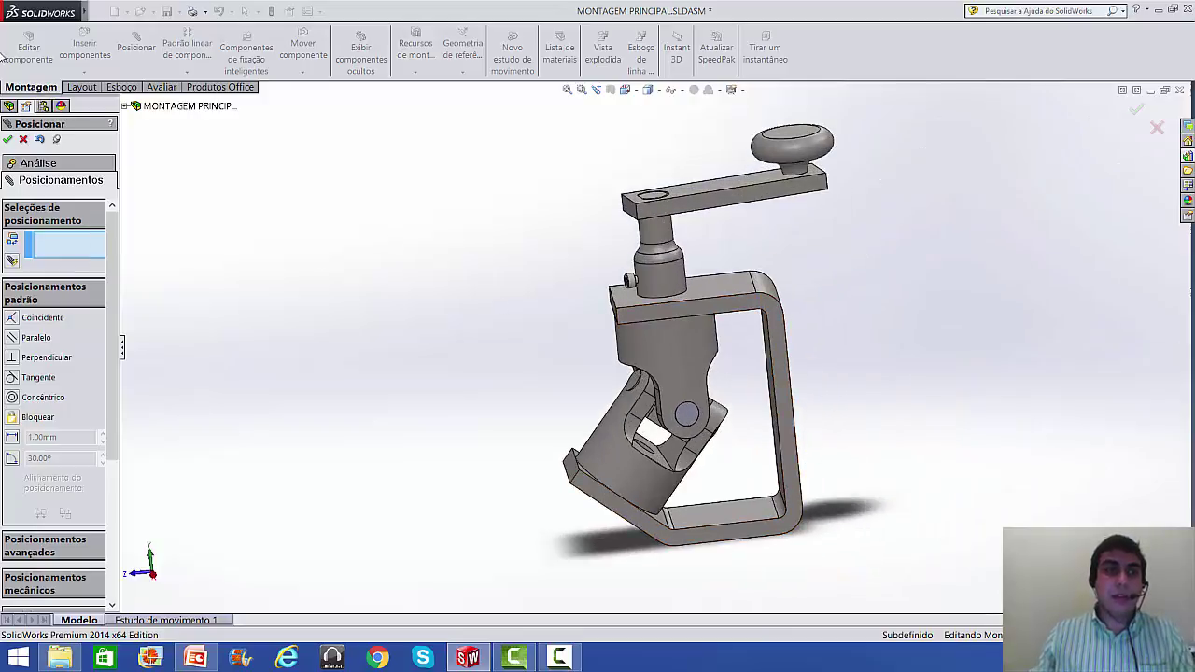
# - Close the mate manager and drag the crank handle to swing the linkage
pyautogui.click(23, 140)
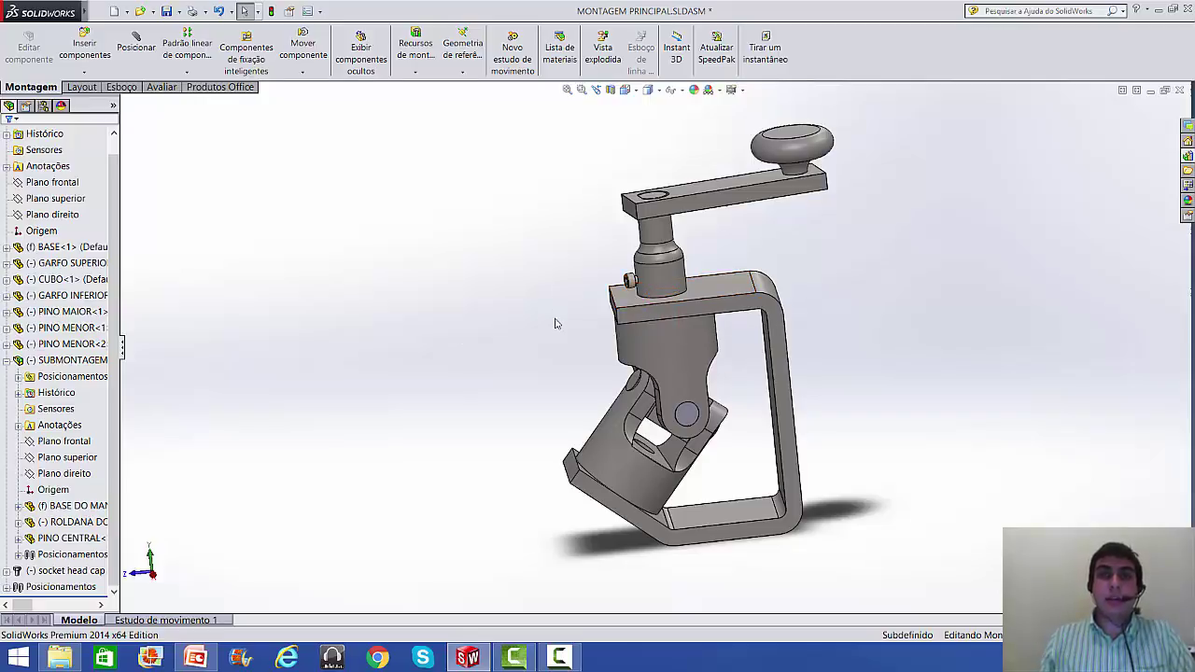
pyautogui.scroll(2, 453, 388)
pyautogui.scroll(-2, 803, 379)
pyautogui.moveTo(748, 346); pyautogui.dragTo(768, 396, button='middle')
pyautogui.moveTo(759, 282); pyautogui.dragTo(719, 238, button='middle')
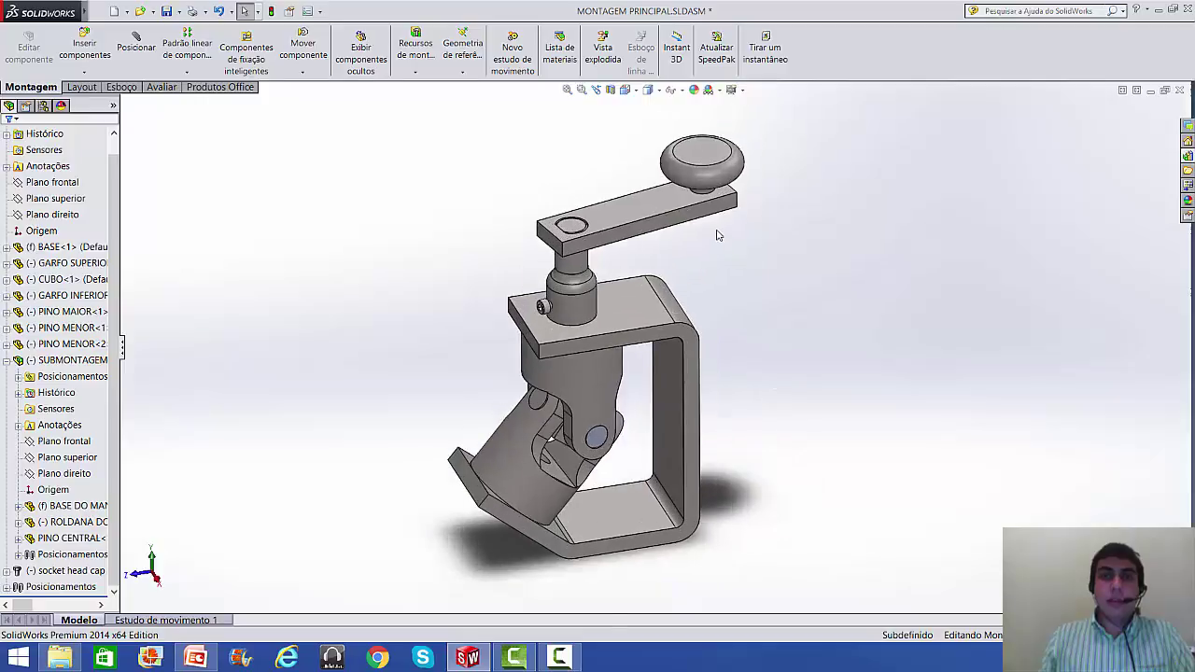
pyautogui.moveTo(717, 170)
pyautogui.mouseDown()
pyautogui.moveTo(701, 248)
pyautogui.moveTo(656, 265)
pyautogui.moveTo(420, 251)
pyautogui.moveTo(424, 208)
pyautogui.moveTo(478, 180)
pyautogui.moveTo(698, 206)
pyautogui.moveTo(653, 333)
pyautogui.moveTo(496, 261)
pyautogui.moveTo(510, 130)
pyautogui.moveTo(691, 163)
pyautogui.moveTo(700, 346)
pyautogui.moveTo(469, 331)
pyautogui.moveTo(459, 155)
pyautogui.moveTo(605, 163)
pyautogui.moveTo(691, 322)
pyautogui.moveTo(524, 261)
pyautogui.moveTo(497, 125)
pyautogui.moveTo(600, 165)
pyautogui.moveTo(672, 308)
pyautogui.moveTo(534, 250)
pyautogui.moveTo(470, 183)
pyautogui.moveTo(577, 178)
pyautogui.moveTo(750, 287)
pyautogui.moveTo(485, 358)
pyautogui.moveTo(426, 163)
pyautogui.moveTo(677, 77)
pyautogui.moveTo(735, 378)
pyautogui.moveTo(584, 378)
pyautogui.moveTo(556, 263)
pyautogui.moveTo(449, 198)
pyautogui.moveTo(461, 147)
pyautogui.moveTo(603, 163)
pyautogui.moveTo(645, 258)
pyautogui.moveTo(823, 314)
pyautogui.mouseUp()
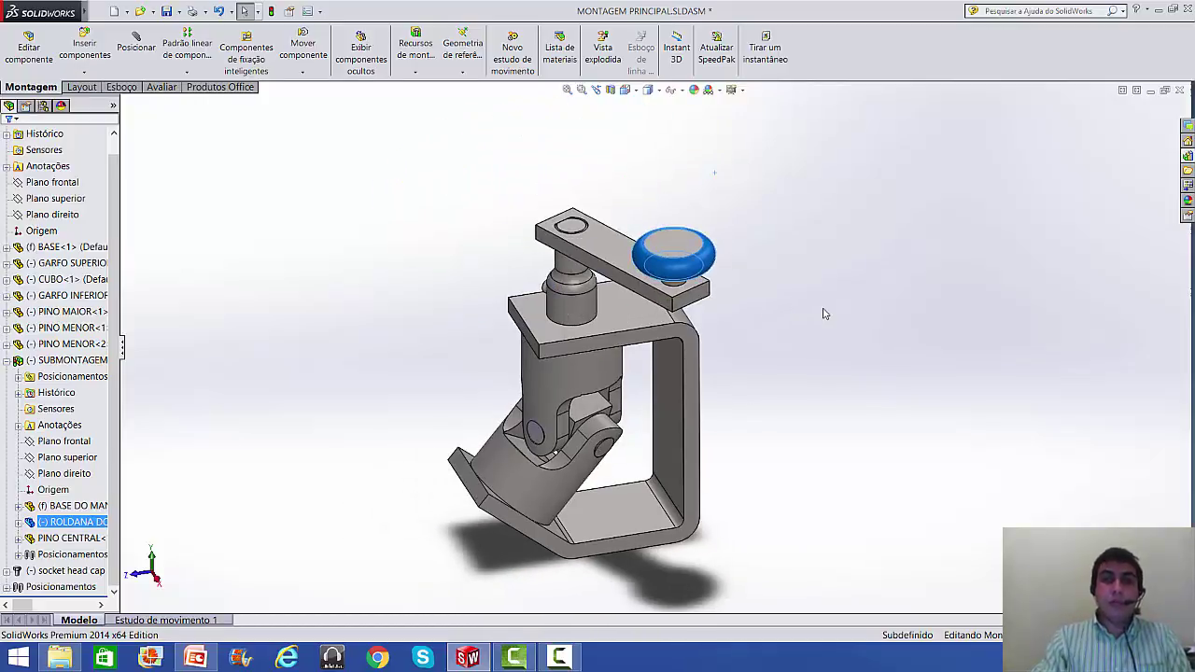
pyautogui.hotkey('ctrl', '7')
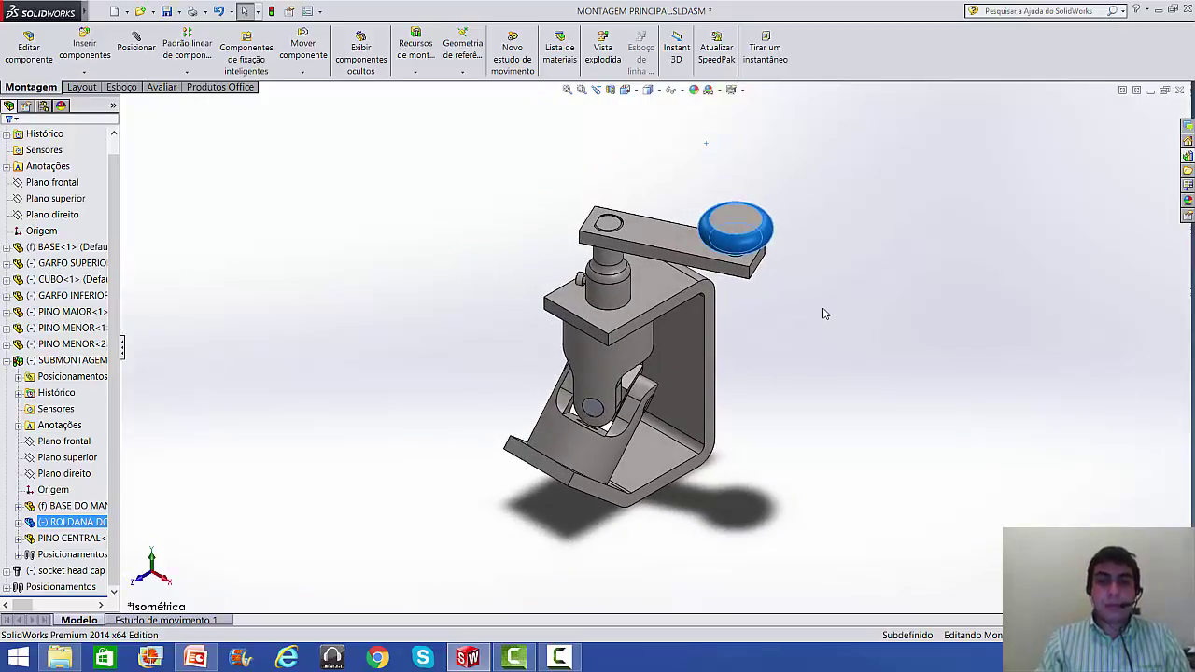
pyautogui.hotkey('ctrl', 'o')
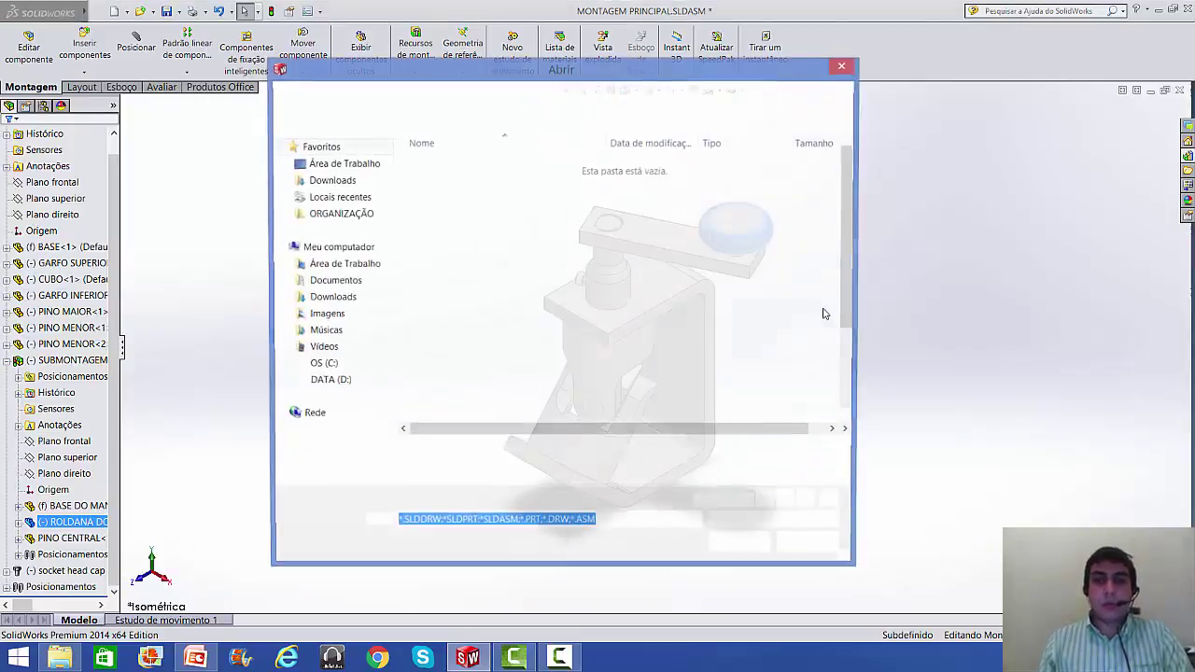
pyautogui.press('Escape')
pyautogui.hotkey('ctrl', '1')
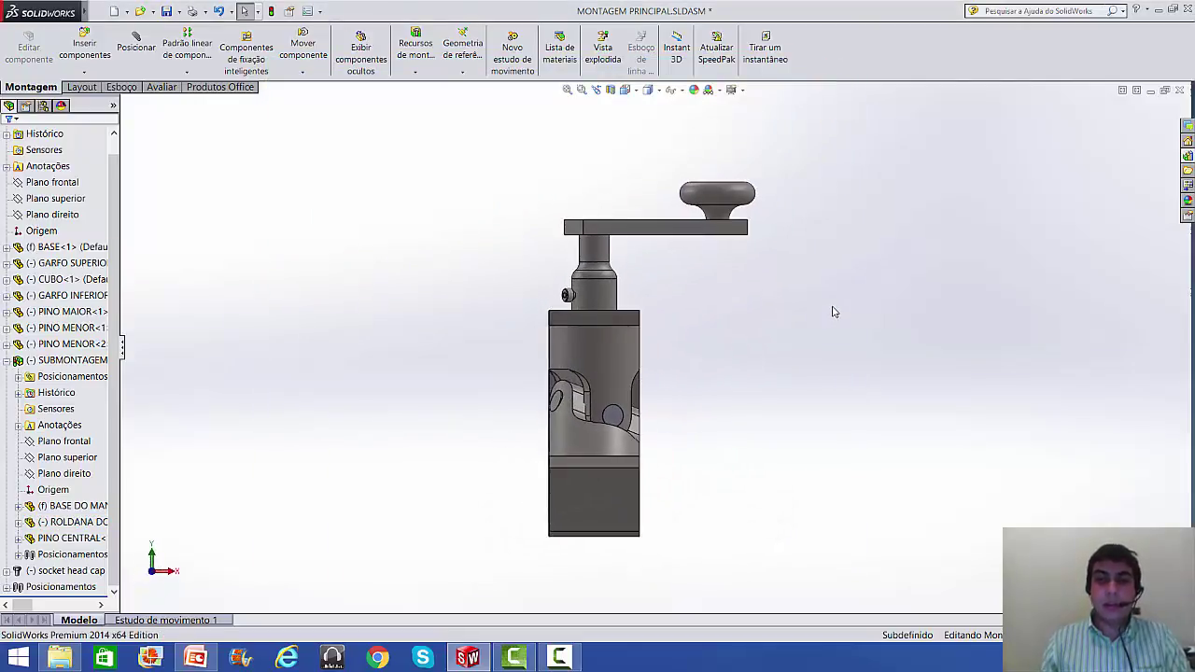
pyautogui.hotkey('ctrl', '3')
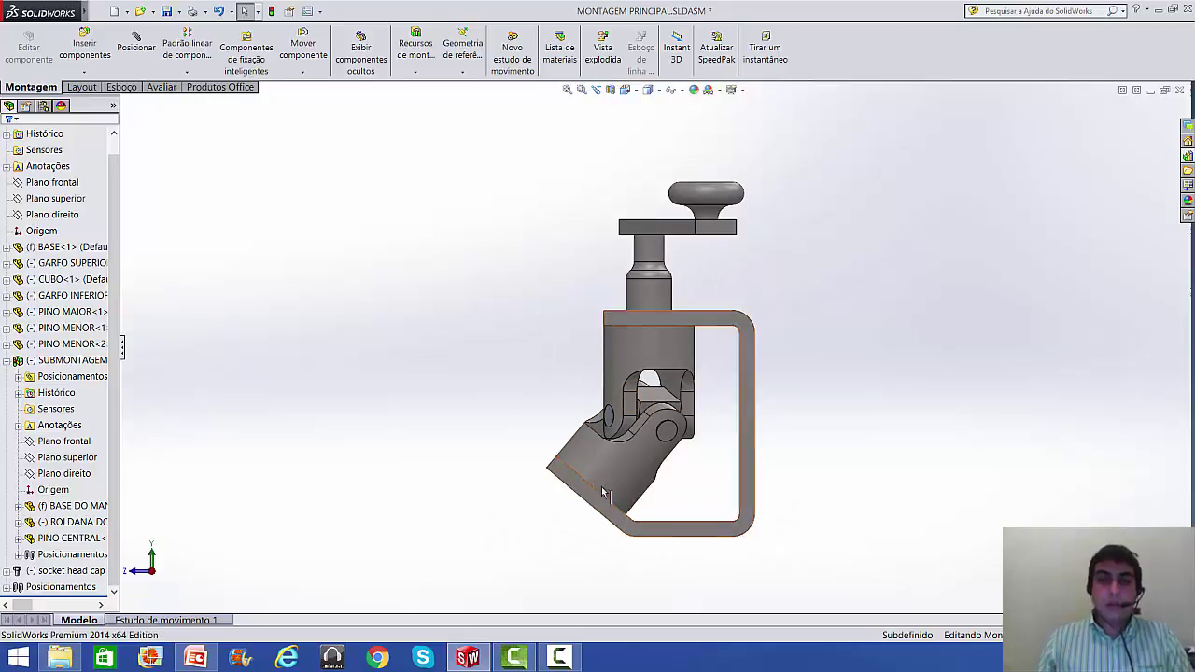
pyautogui.scroll(-10, 596, 480)
pyautogui.scroll(-2, 523, 342)
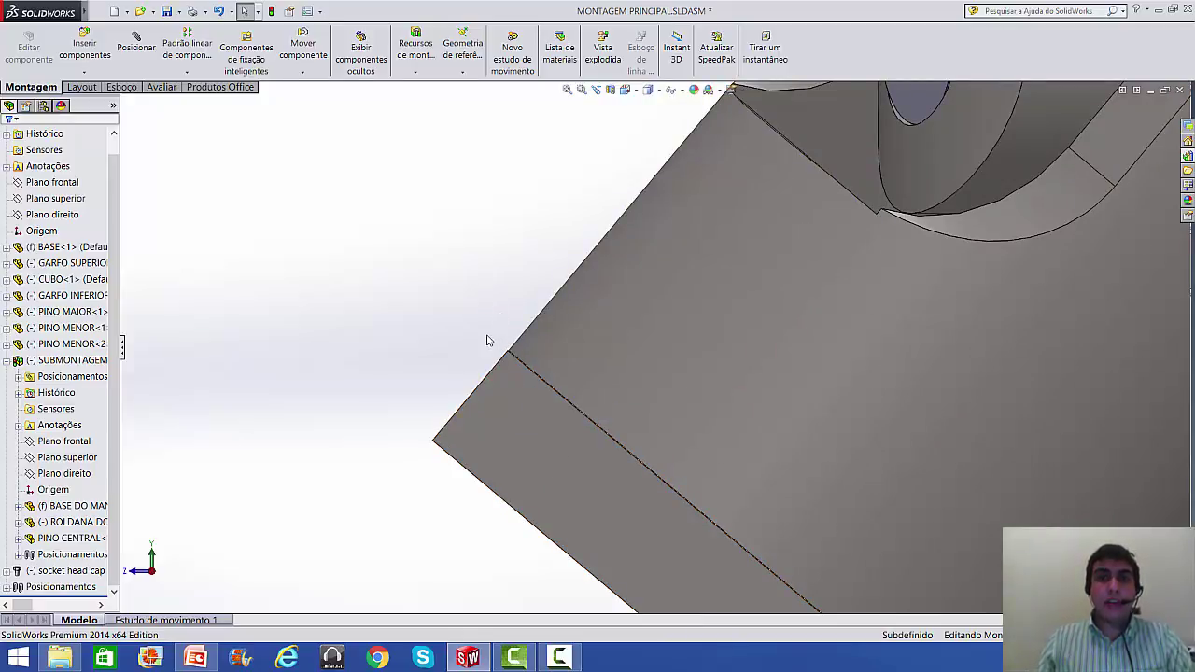
pyautogui.press('g')
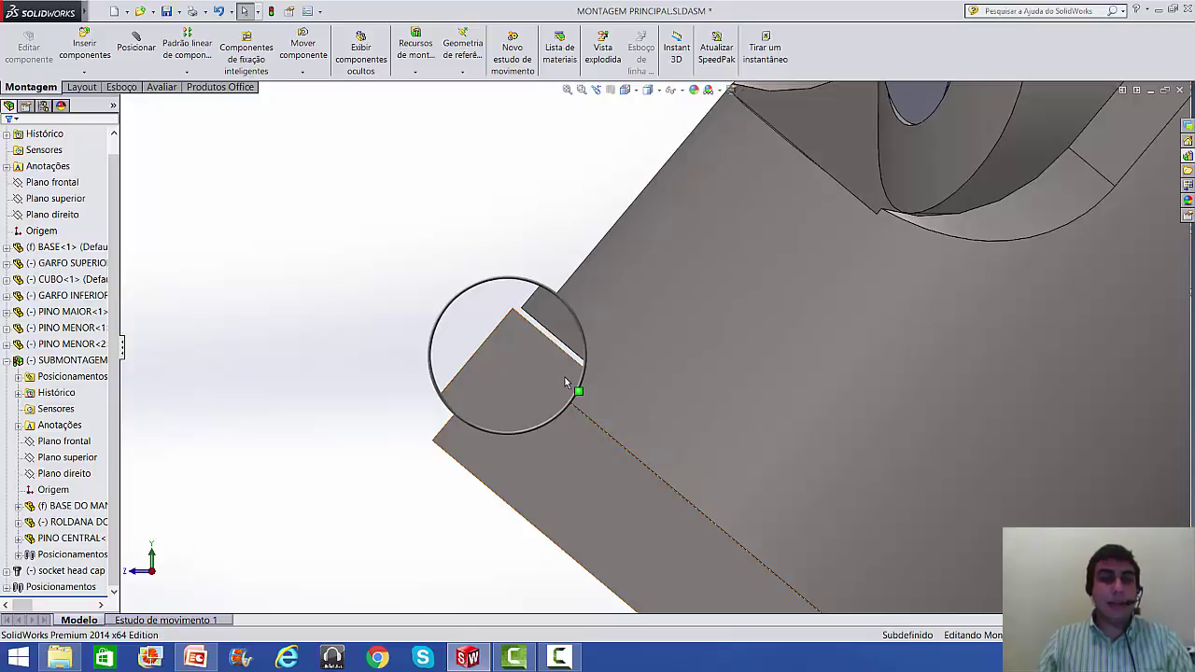
pyautogui.press('g')
pyautogui.press('f')
pyautogui.moveTo(752, 314); pyautogui.dragTo(825, 373, button='middle')
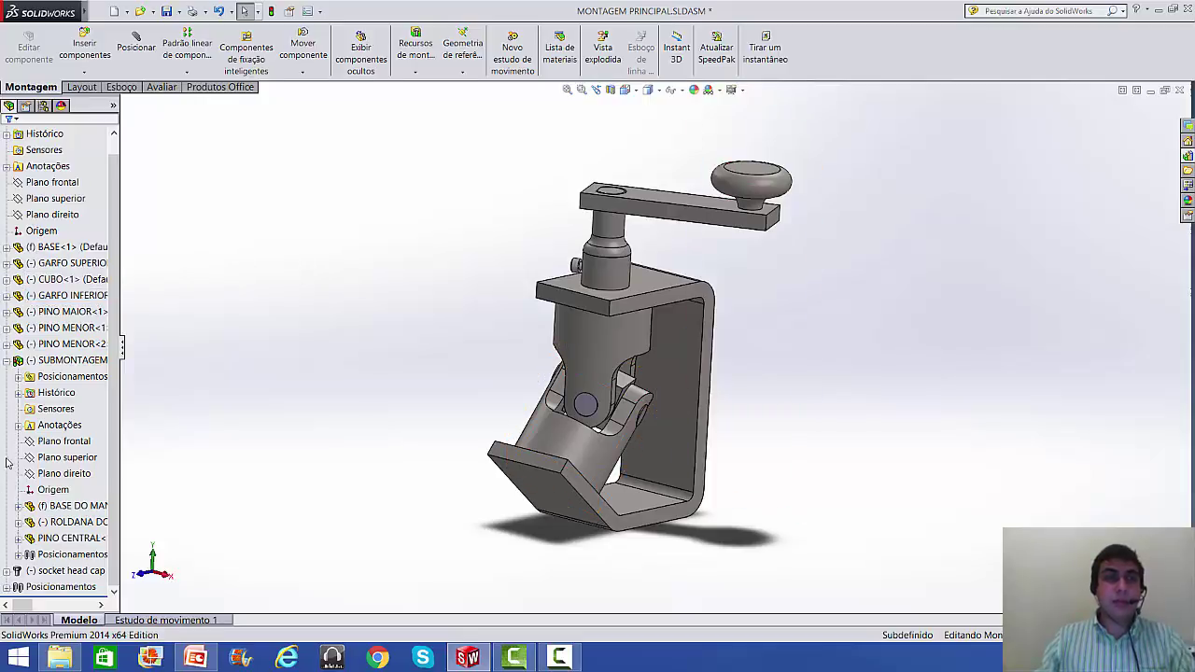
# - Expand BASE<1> in the design tree to confirm its AISI 1020 material, then show the Evaluate tools
pyautogui.click(6, 365)
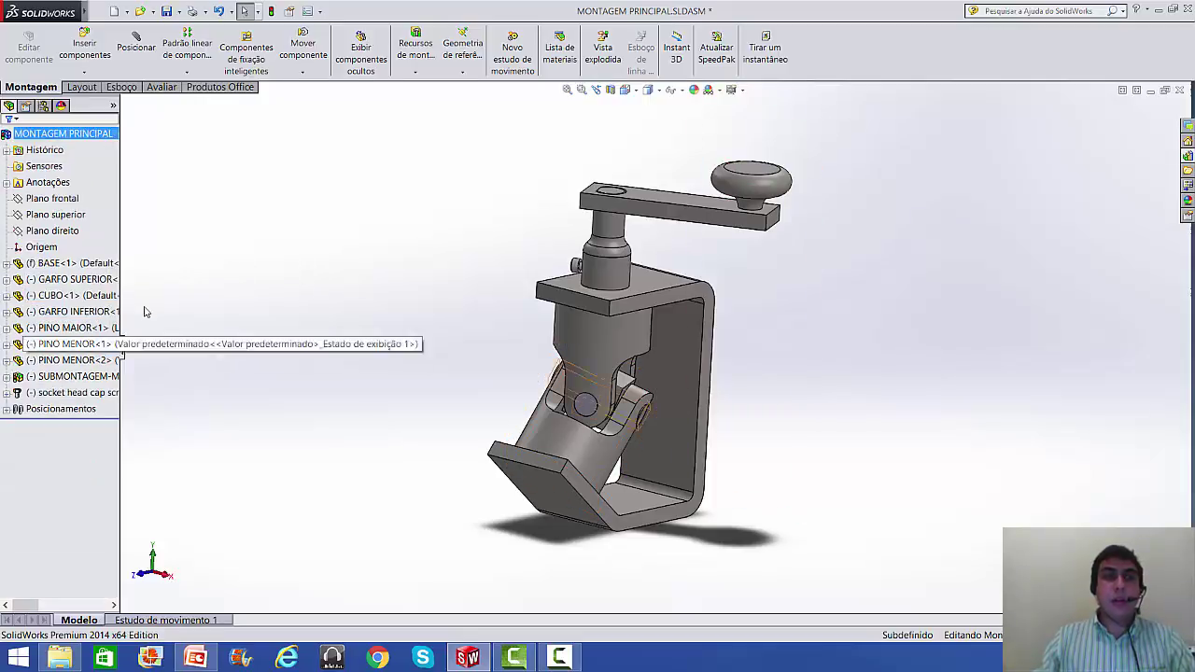
pyautogui.click(6, 263)
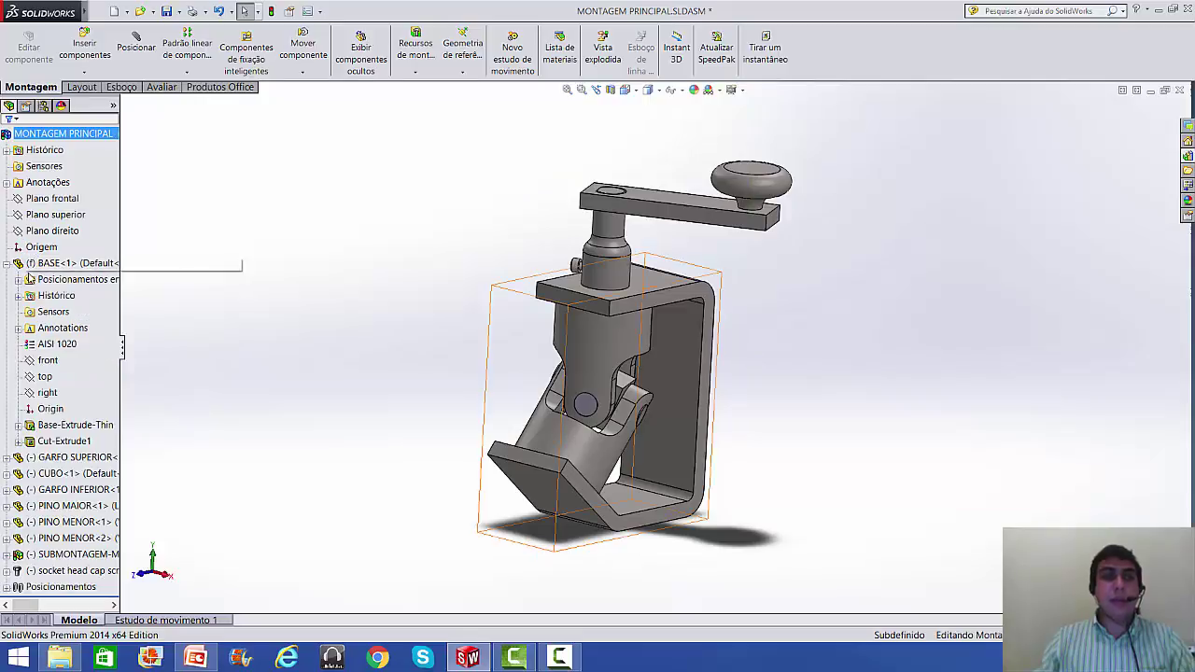
pyautogui.click(49, 349)
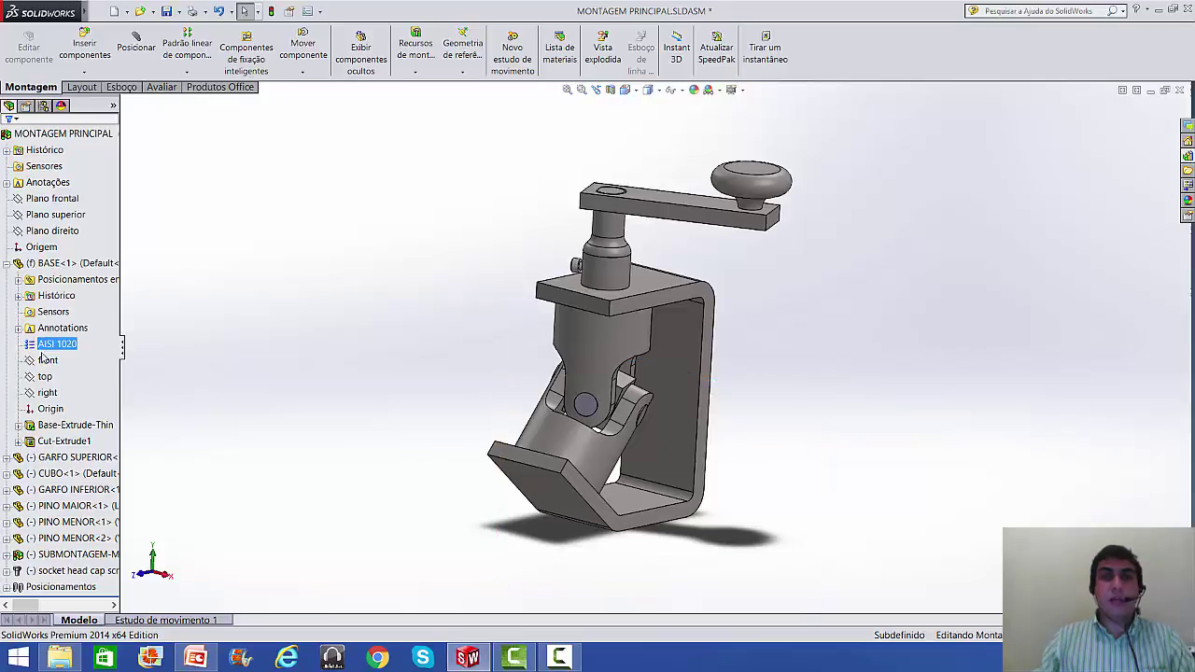
pyautogui.click(6, 263)
pyautogui.click(328, 264)
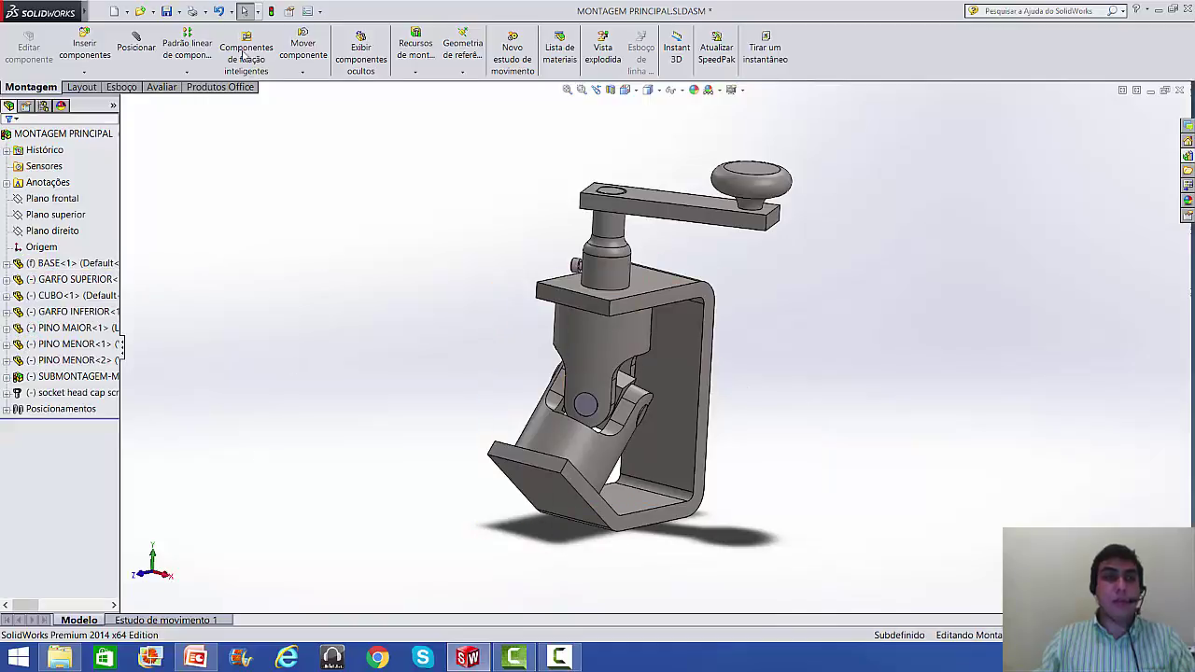
pyautogui.click(160, 89)
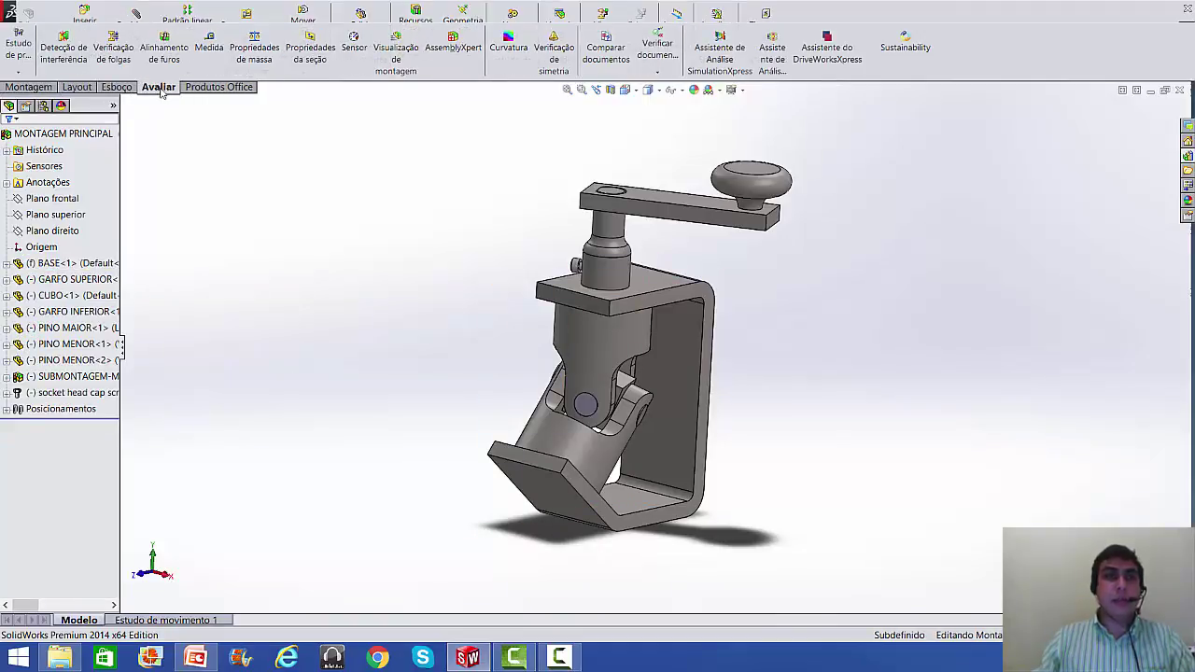
# - Rebuild and calculate the assembly's mass properties, noting the 1135.23 g mass
pyautogui.click(253, 52)
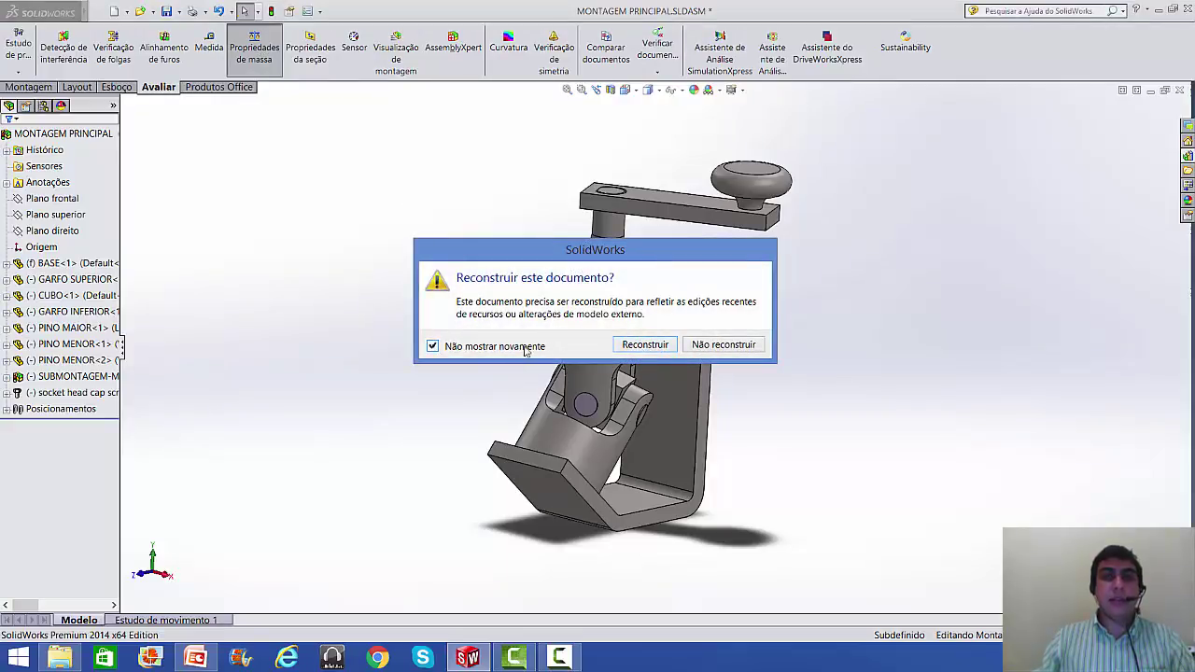
pyautogui.click(643, 345)
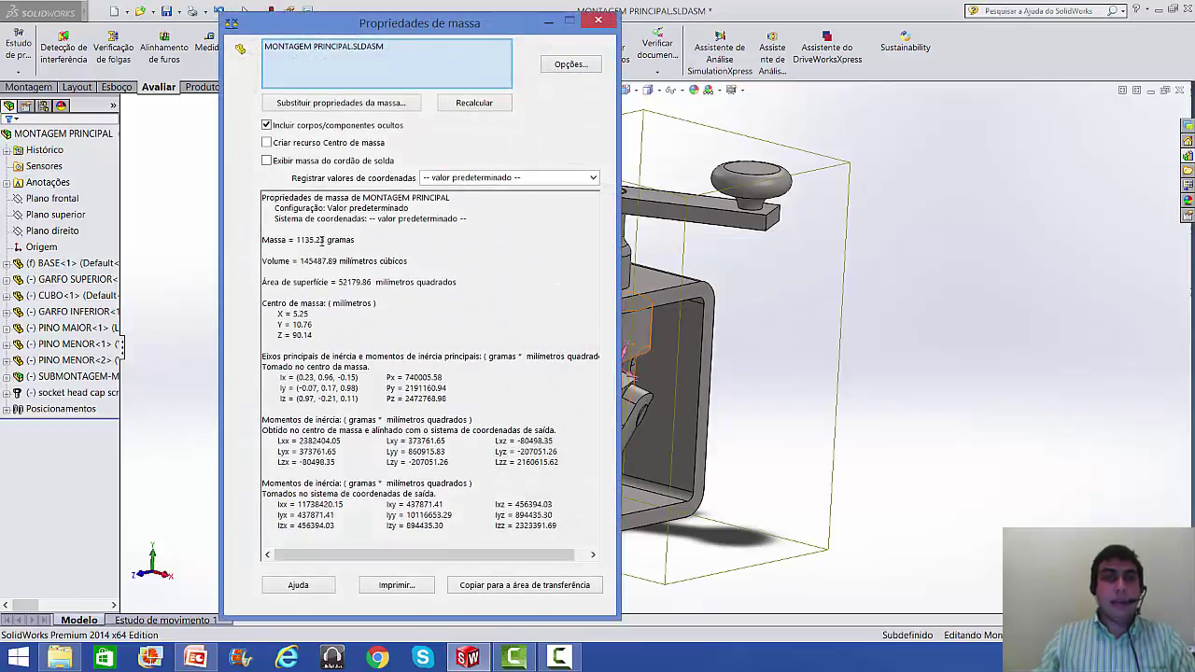
pyautogui.moveTo(297, 240); pyautogui.dragTo(326, 240)
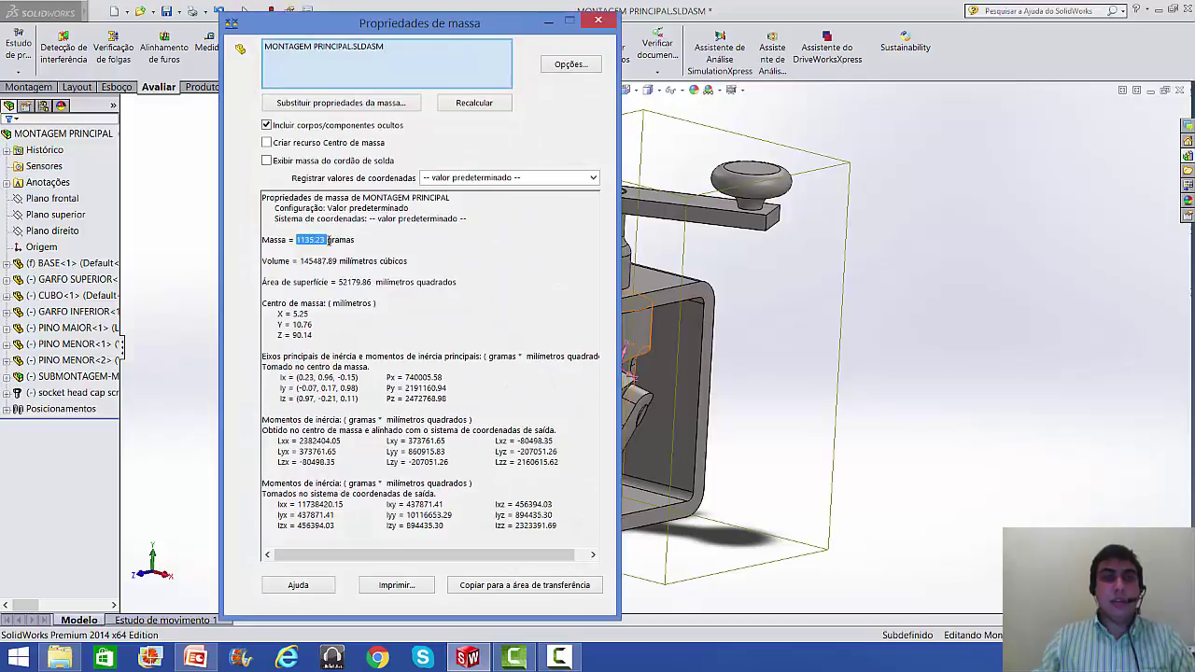
# - Switch the mass unit to quilogramas so the mass reads 1.14 kg
pyautogui.click(570, 64)
pyautogui.click(133, 177)
pyautogui.click(166, 248)
pyautogui.click(165, 284)
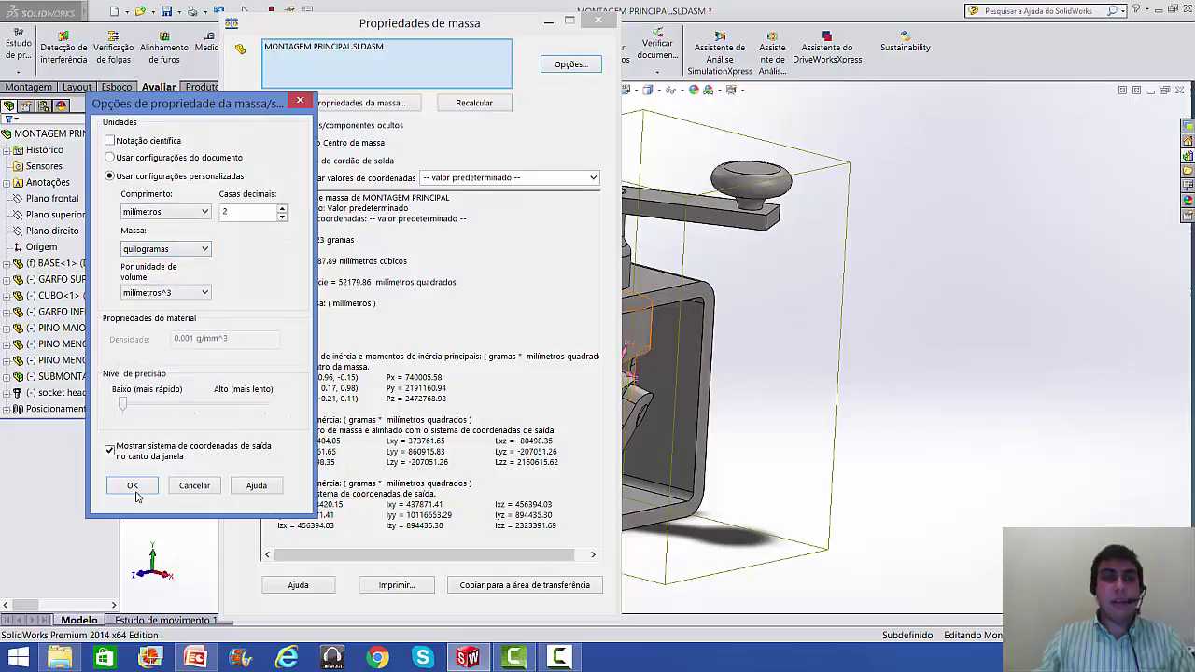
pyautogui.click(133, 486)
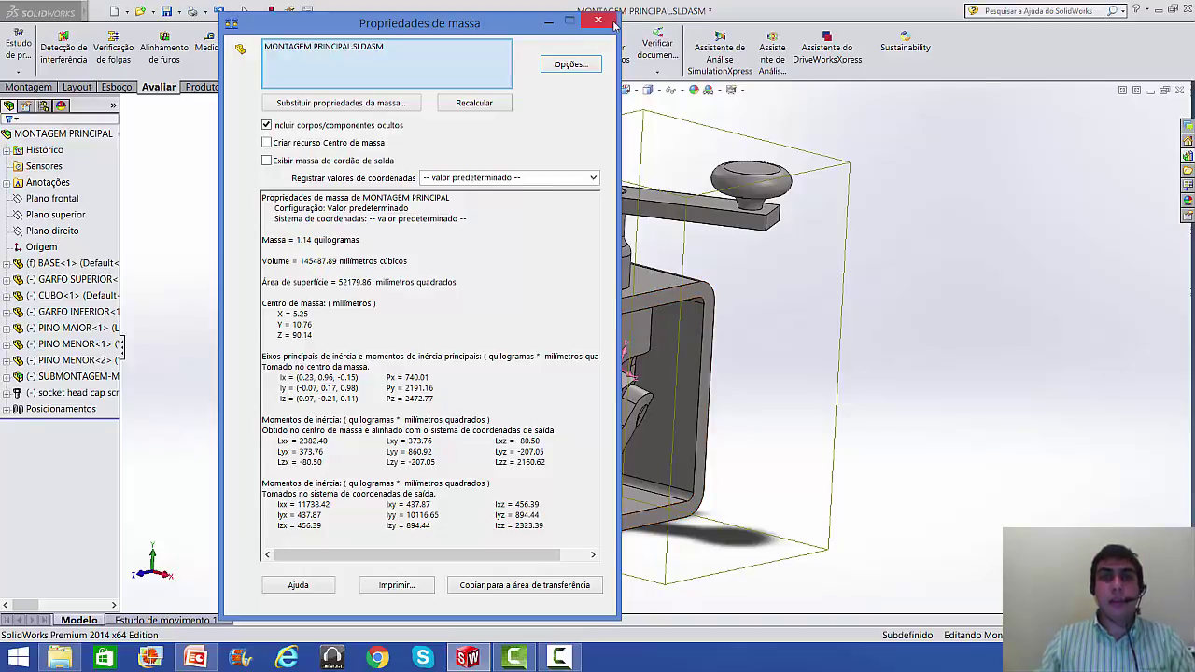
pyautogui.click(598, 20)
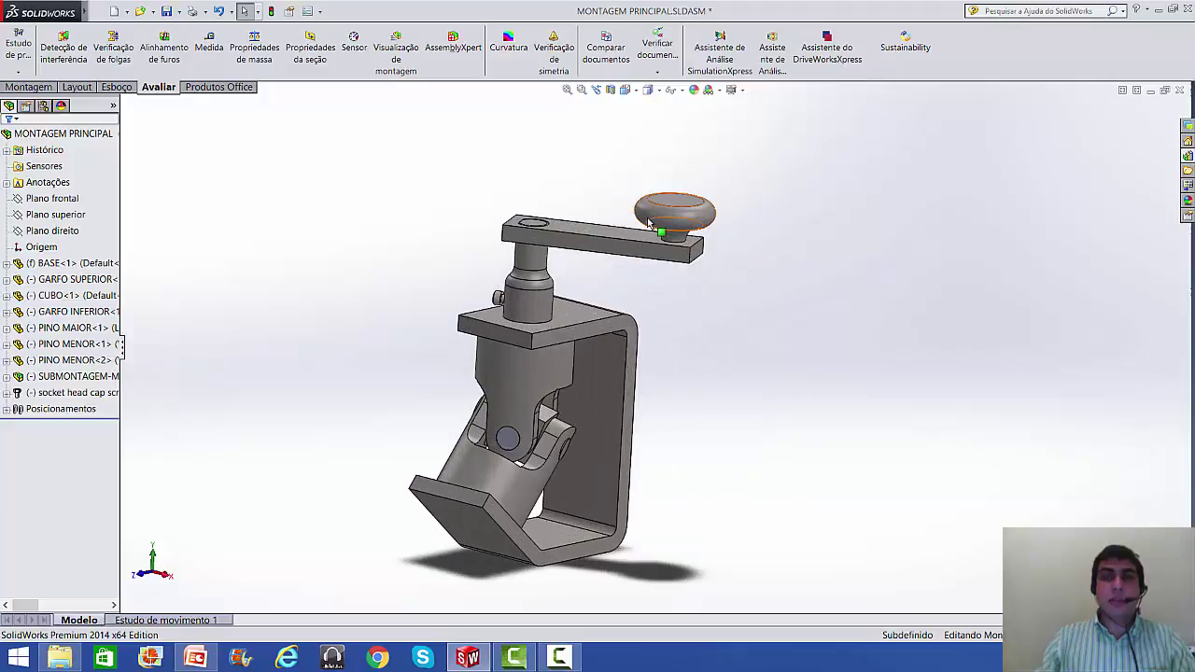
# - Drag the ROLDANA knob to swing the crank arm to new positions, viewing from a low side angle
pyautogui.click(653, 227)
pyautogui.moveTo(321, 182); pyautogui.dragTo(640, 184)
pyautogui.scroll(3, 715, 301)
pyautogui.moveTo(715, 301); pyautogui.dragTo(652, 343, button='middle')
pyautogui.scroll(-3, 651, 342)
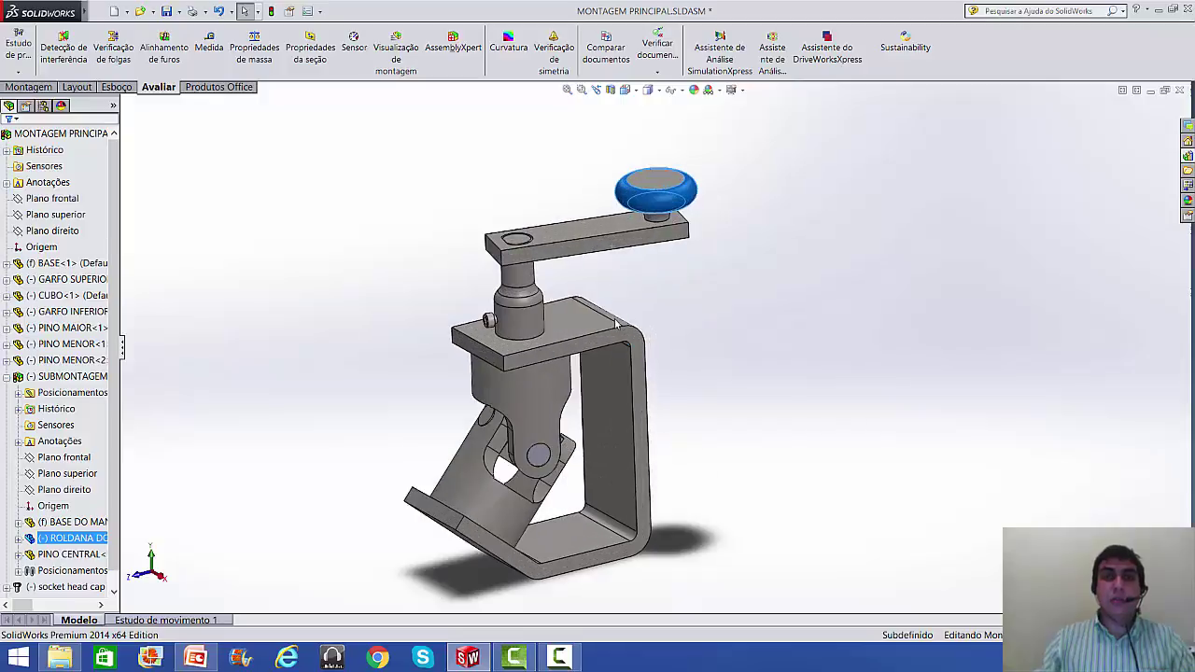
pyautogui.click(714, 315)
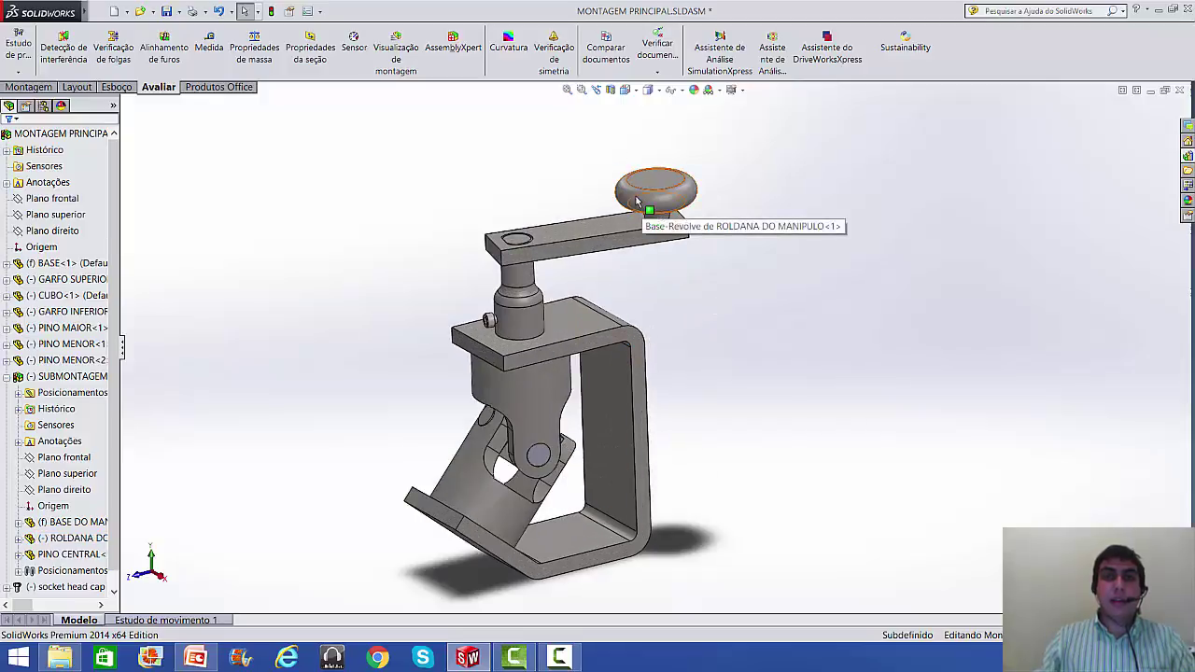
pyautogui.moveTo(642, 217); pyautogui.dragTo(700, 245)
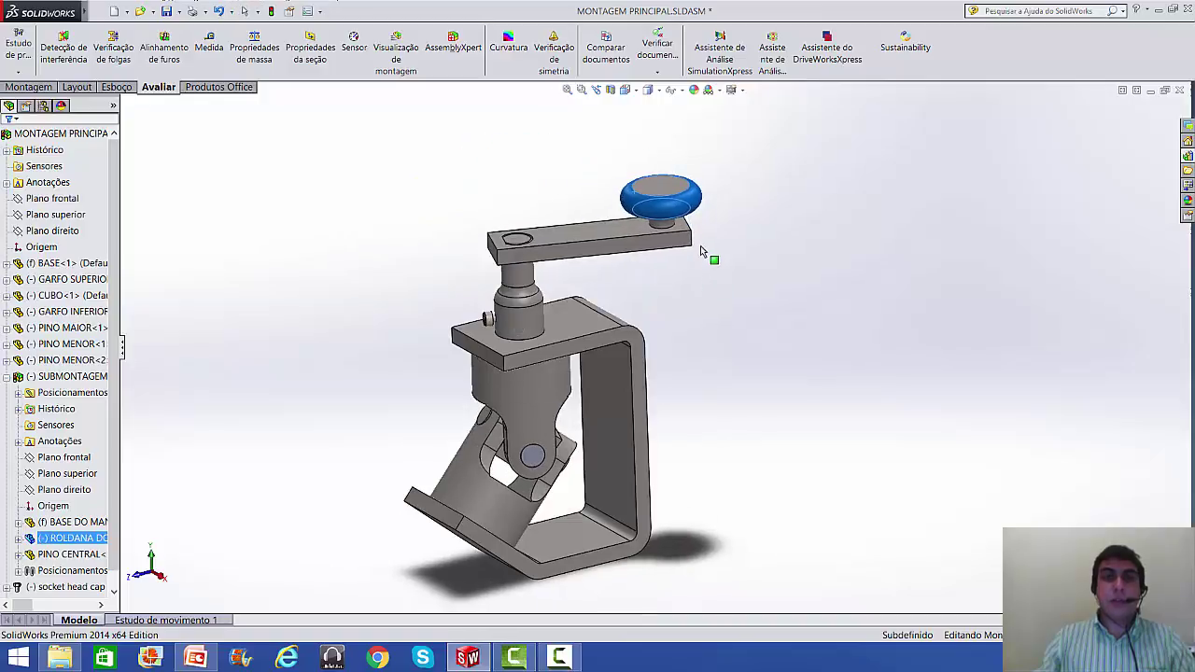
pyautogui.click(726, 300)
pyautogui.scroll(1, 724, 315)
pyautogui.moveTo(731, 373)
pyautogui.mouseDown(button='middle')
pyautogui.moveTo(718, 335)
pyautogui.moveTo(737, 371)
pyautogui.mouseUp(button='middle')
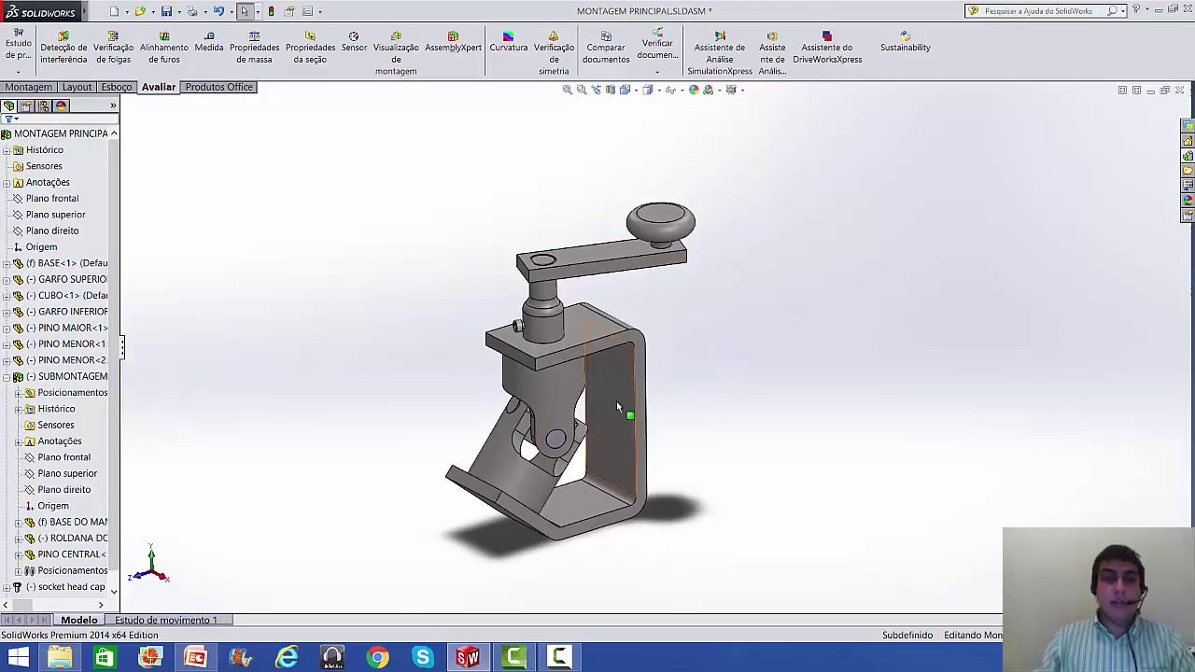
pyautogui.click(195, 658)
# - Add a bullet with the instructor's contact e-mail below 'Utilizar a Biblioteca de Projetos'
pyautogui.click(874, 515)
pyautogui.press('Return')
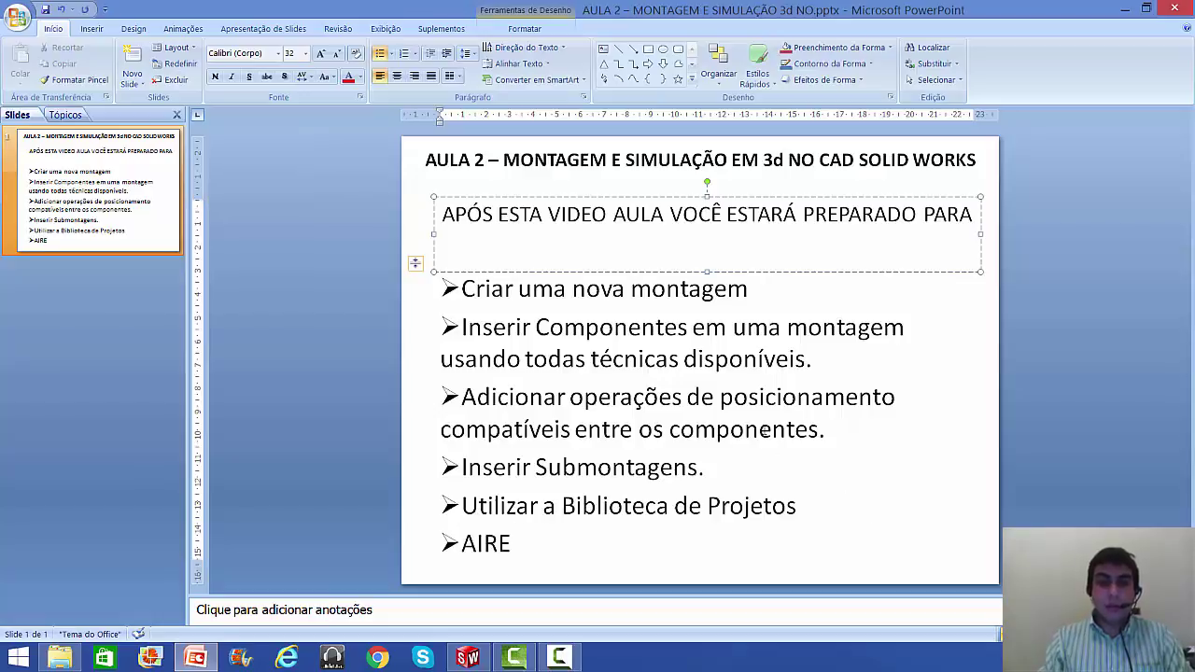
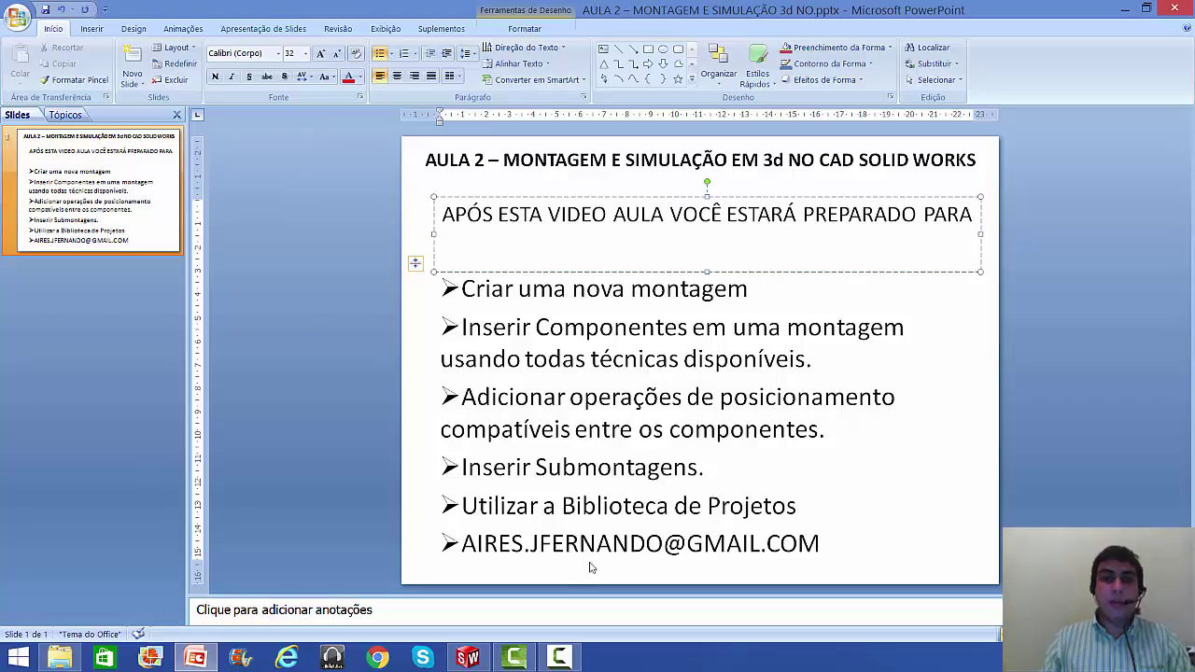
pyautogui.click(467, 658)
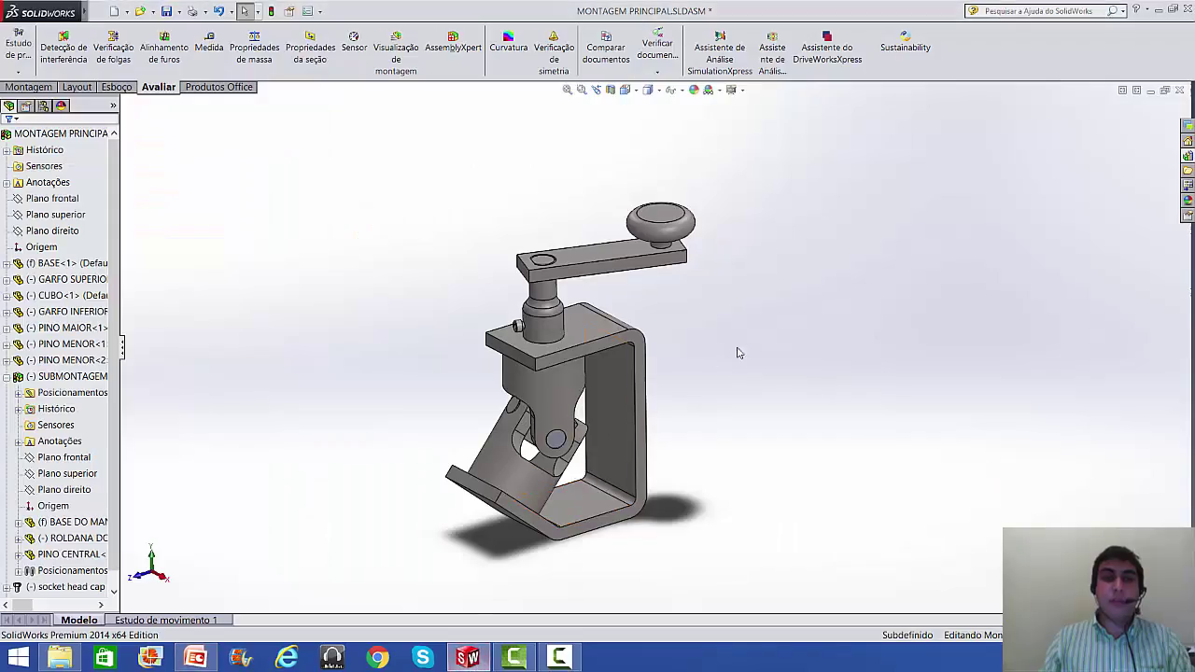